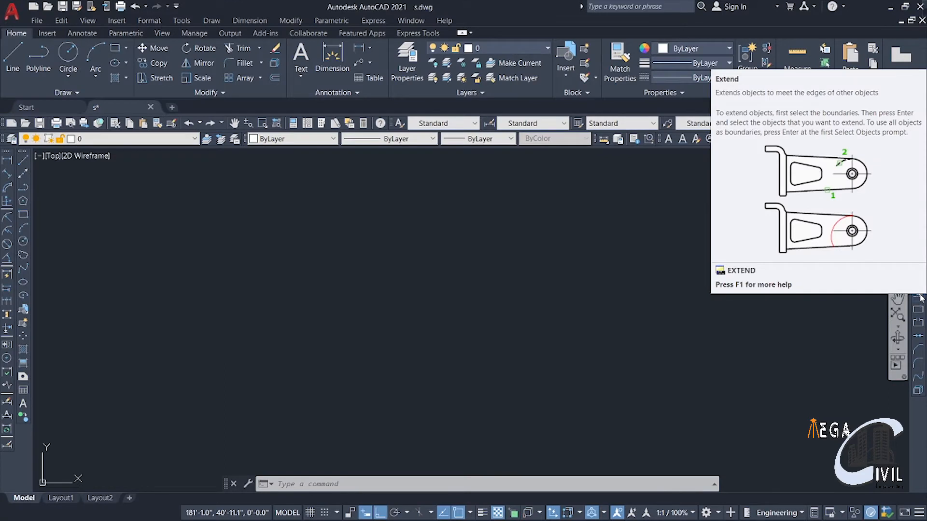
# Draw a horizontal line with two freely picked points in the empty drawing
pyautogui.click(22, 161)
pyautogui.click(314, 247)
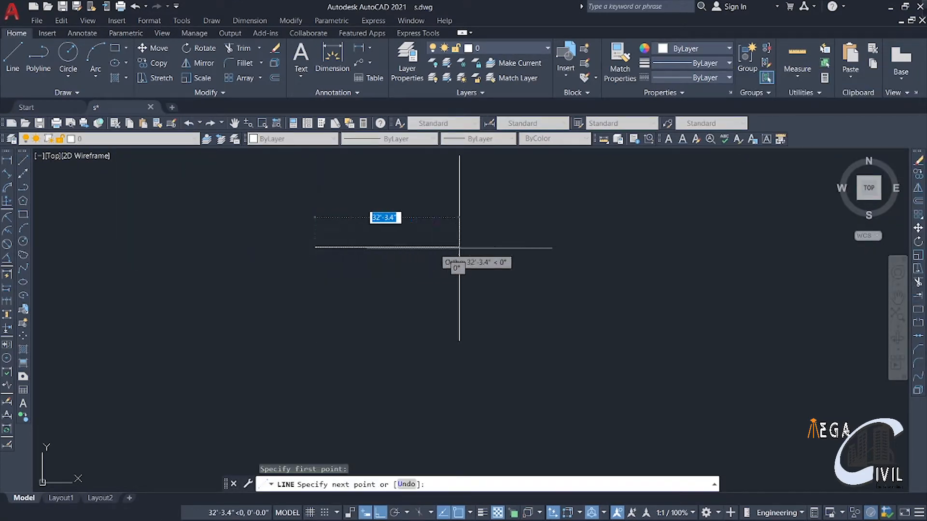
pyautogui.click(513, 248)
pyautogui.press('Escape')
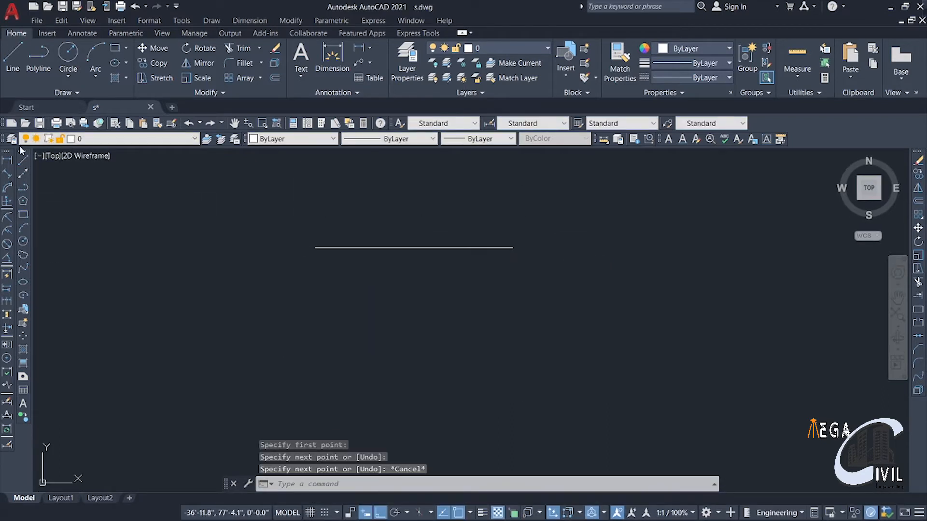
# Draw a separate vertical line a short gap beyond the right end of the horizontal line, reaching above and below it
pyautogui.click(22, 161)
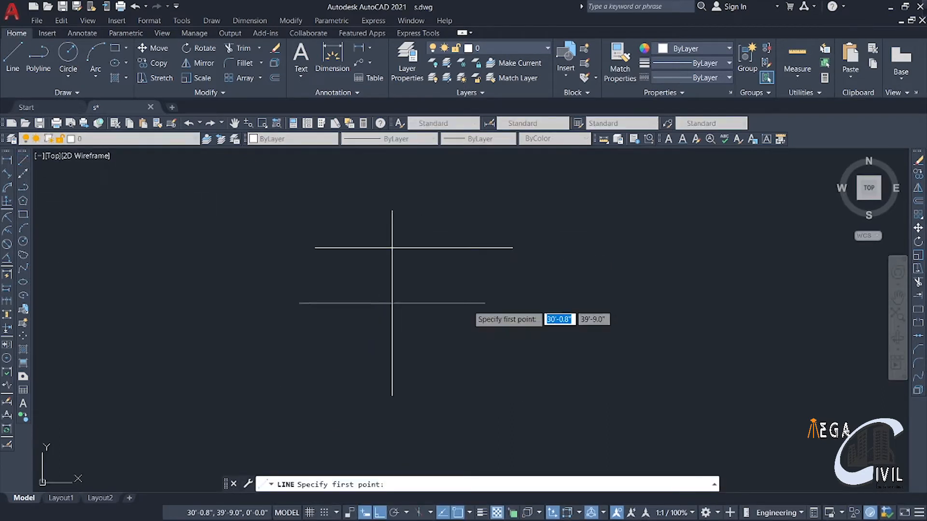
pyautogui.click(544, 216)
pyautogui.click(543, 362)
pyautogui.press('Escape')
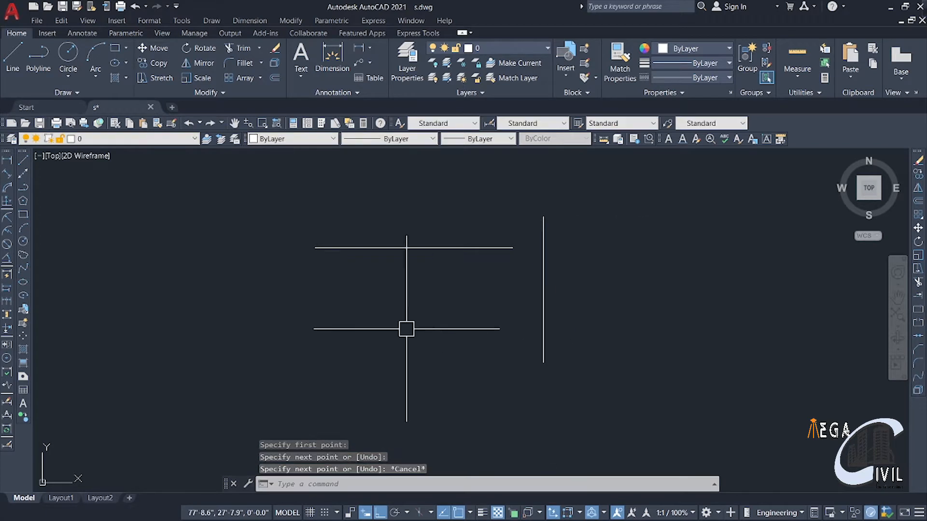
pyautogui.moveTo(406, 329); pyautogui.dragTo(264, 288, button='middle')
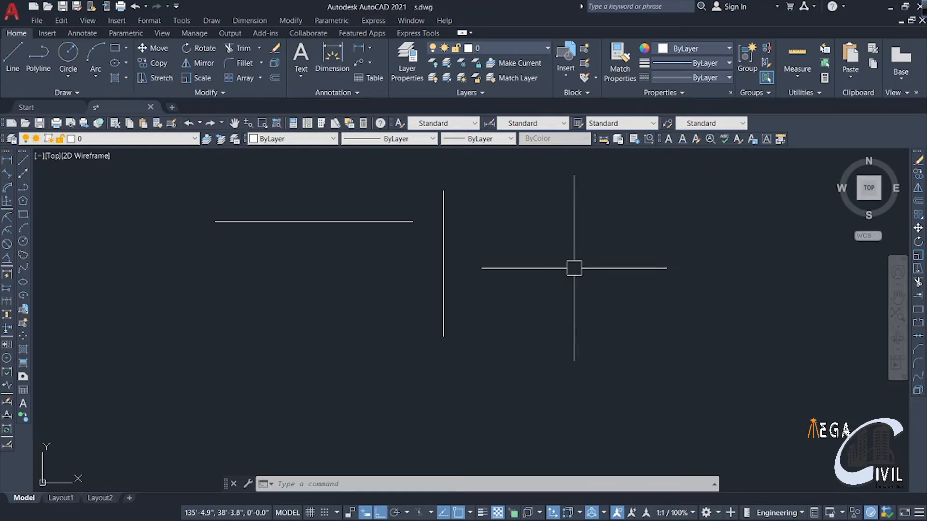
pyautogui.write('e')
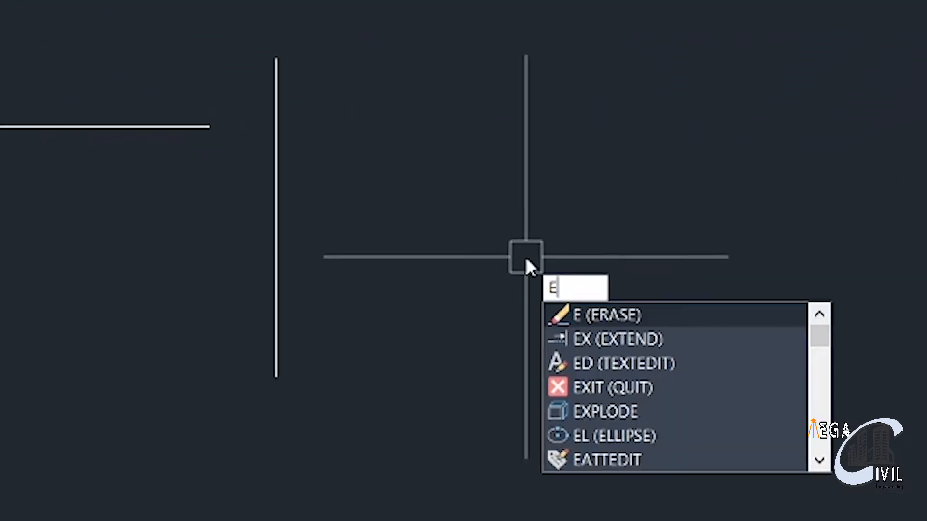
pyautogui.write('x')
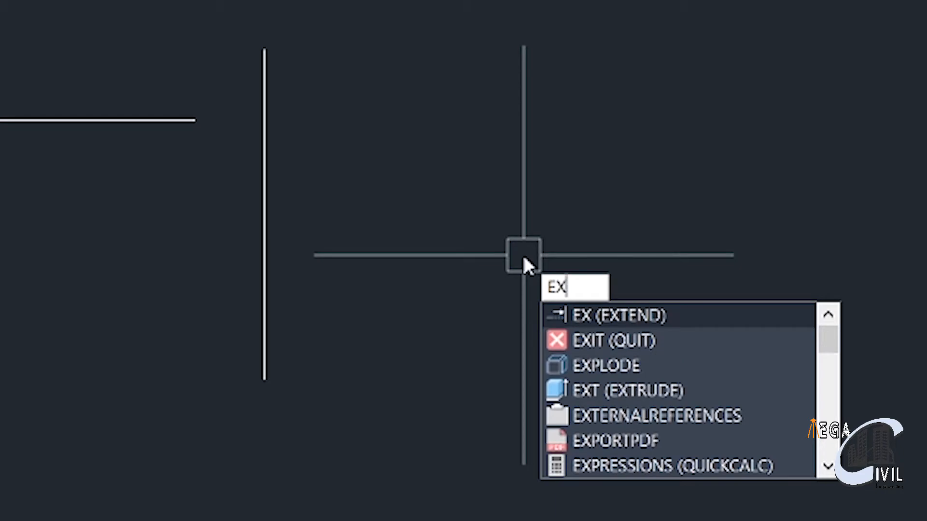
pyautogui.press('Return')
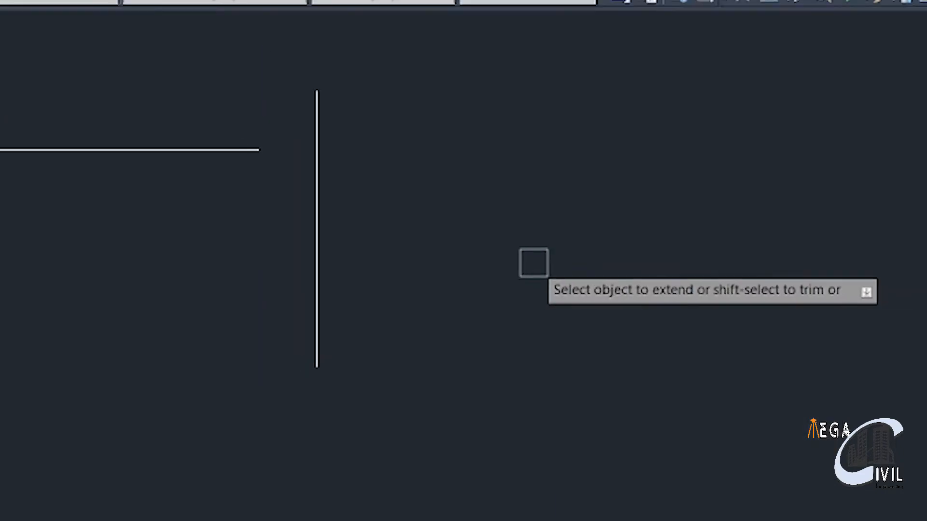
pyautogui.press('Escape')
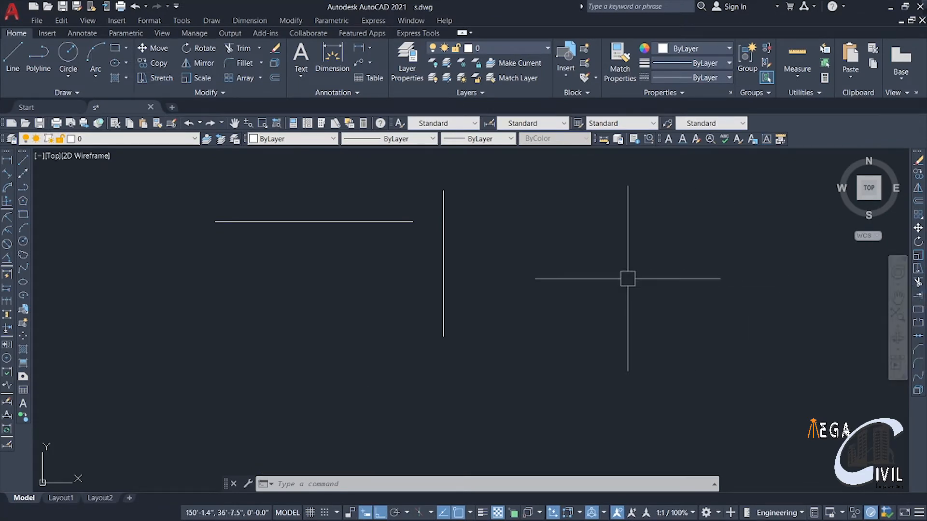
# Extend the right end of the horizontal line to meet the vertical line and leave the Extend command
pyautogui.write('ex')
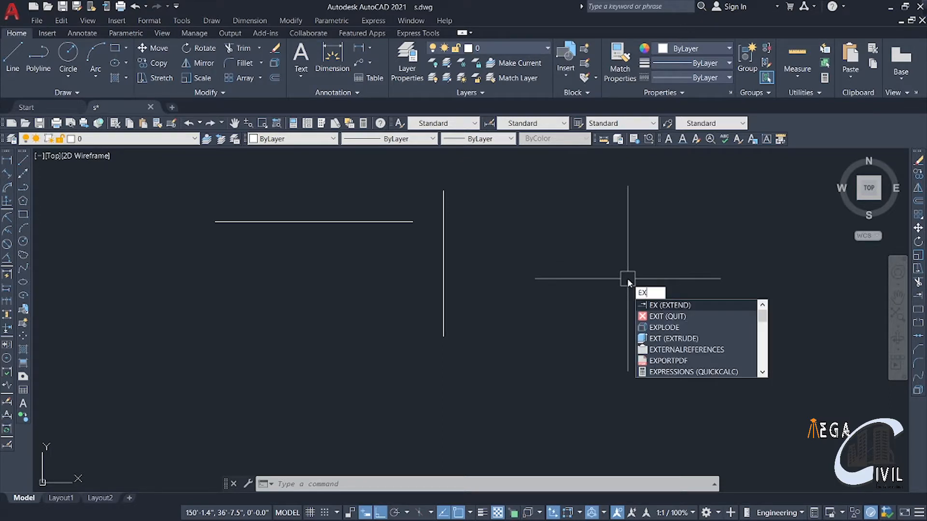
pyautogui.press('Return')
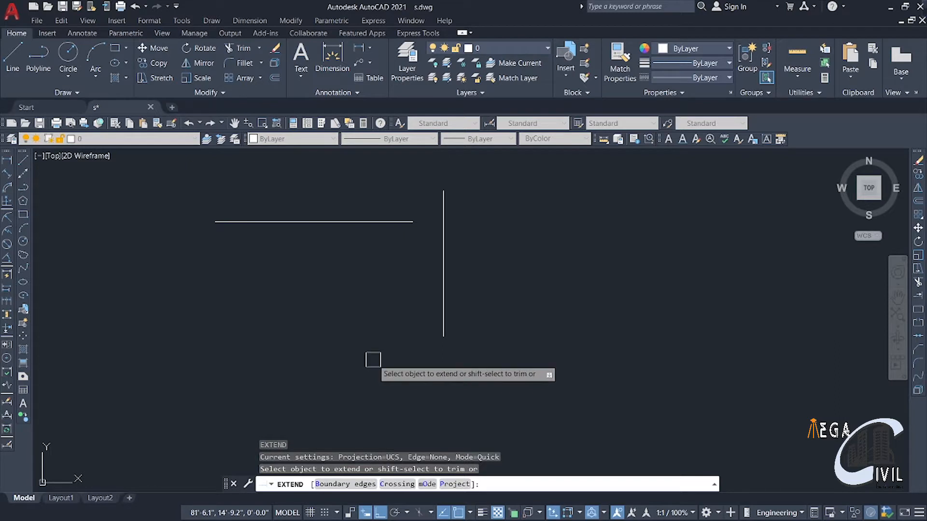
pyautogui.click(397, 222)
pyautogui.moveTo(514, 320); pyautogui.dragTo(464, 358, button='middle')
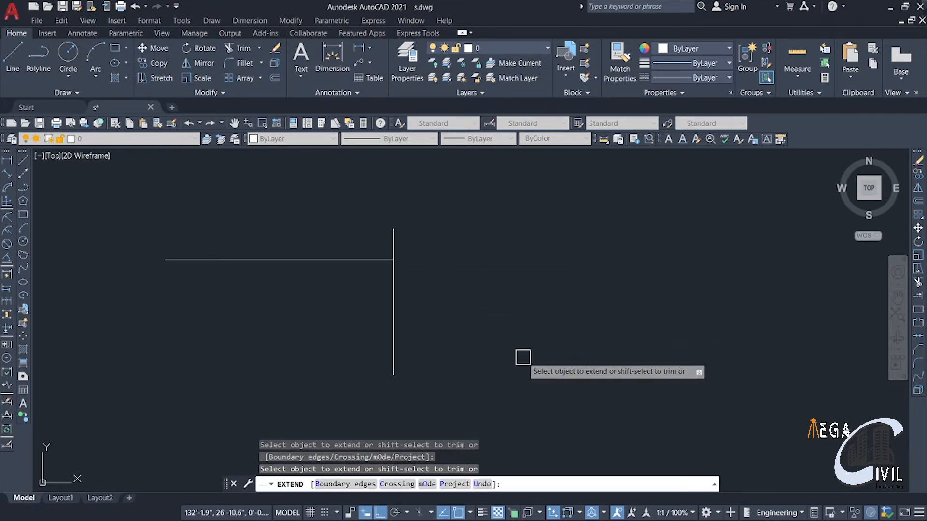
pyautogui.moveTo(523, 357); pyautogui.dragTo(570, 353, button='middle')
pyautogui.click(170, 205)
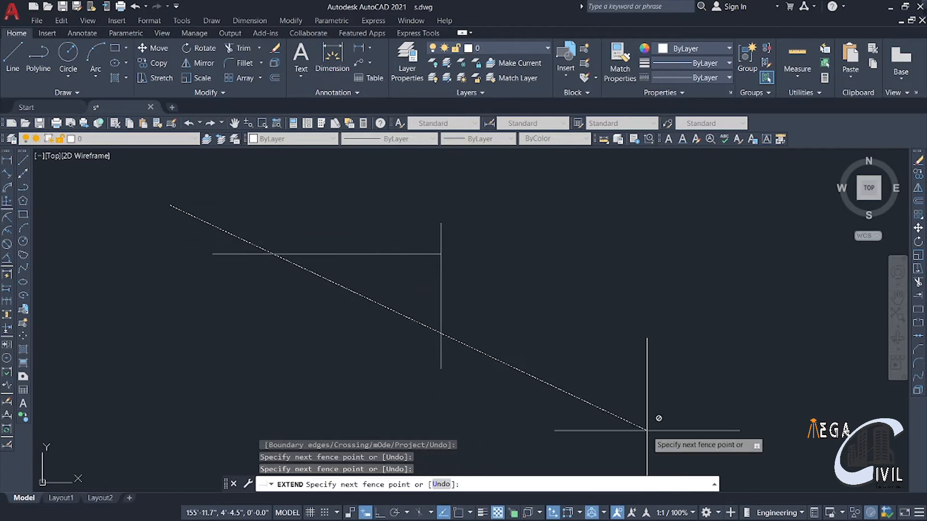
pyautogui.press('Escape')
# Select both the horizontal and the vertical line with a window and delete them
pyautogui.click(186, 200)
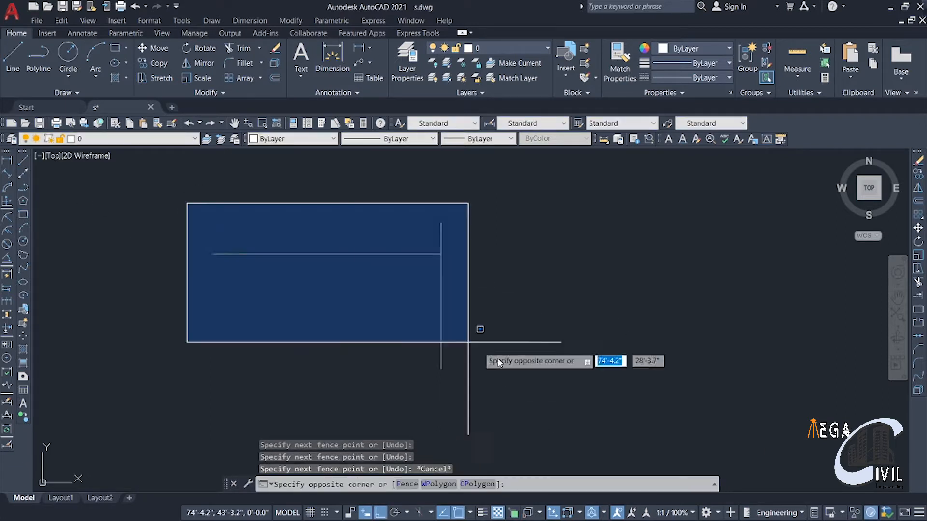
pyautogui.click(614, 421)
pyautogui.press('Delete')
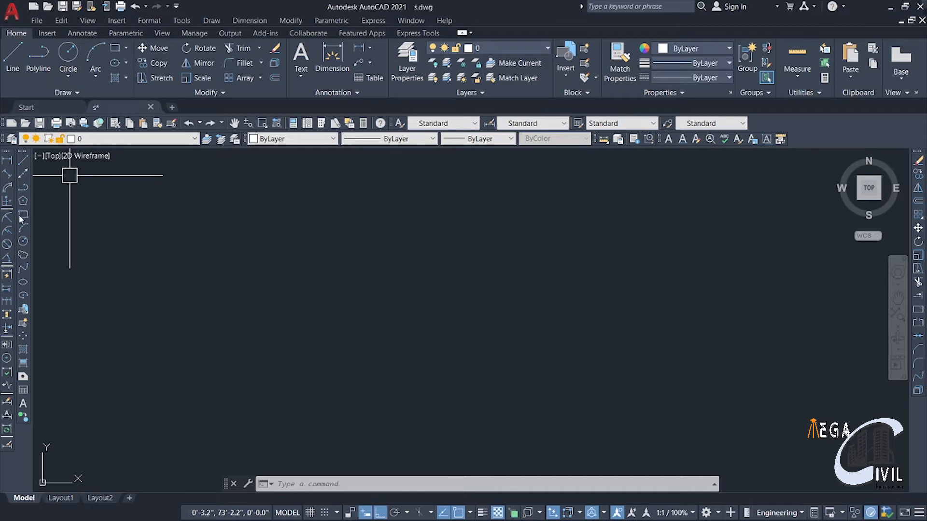
# Draw a circle with a radius of about 11'-9" in the empty drawing
pyautogui.click(24, 241)
pyautogui.click(371, 280)
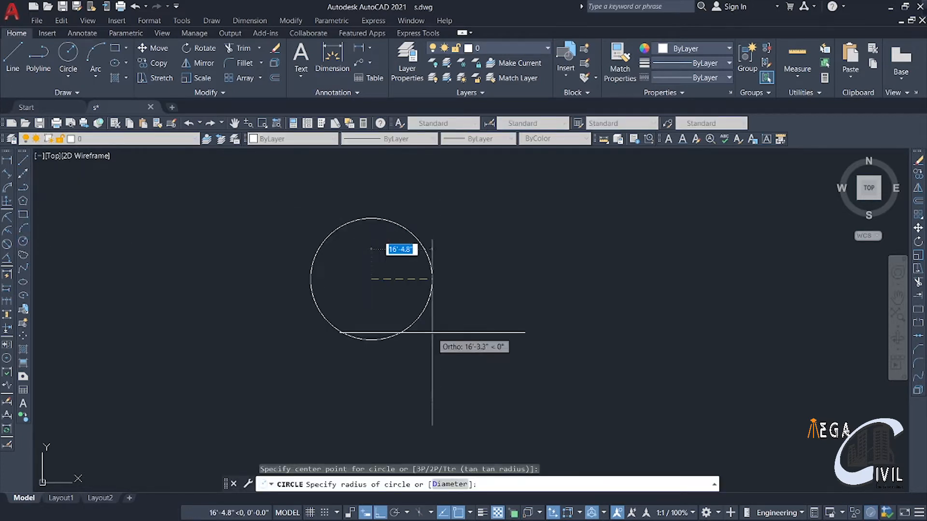
pyautogui.click(404, 306)
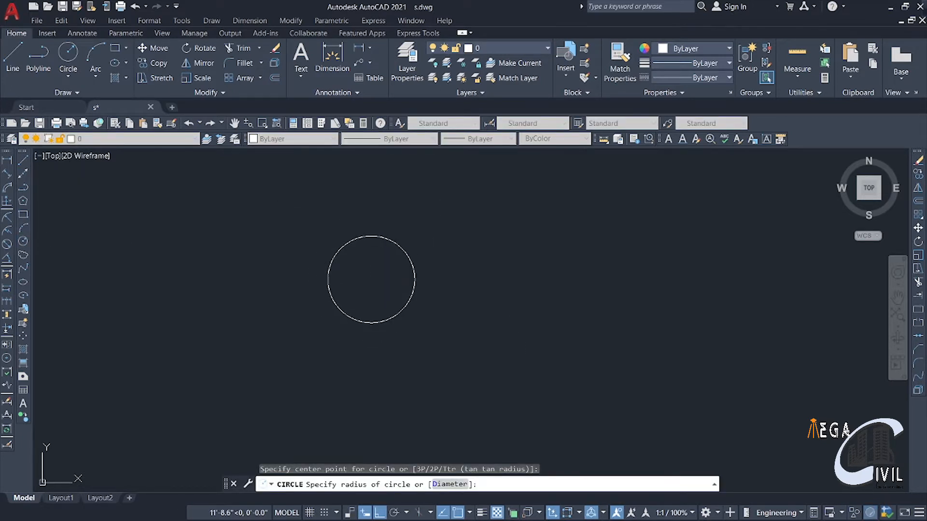
pyautogui.moveTo(350, 271); pyautogui.dragTo(414, 318, button='middle')
pyautogui.moveTo(601, 286); pyautogui.dragTo(556, 245, button='middle')
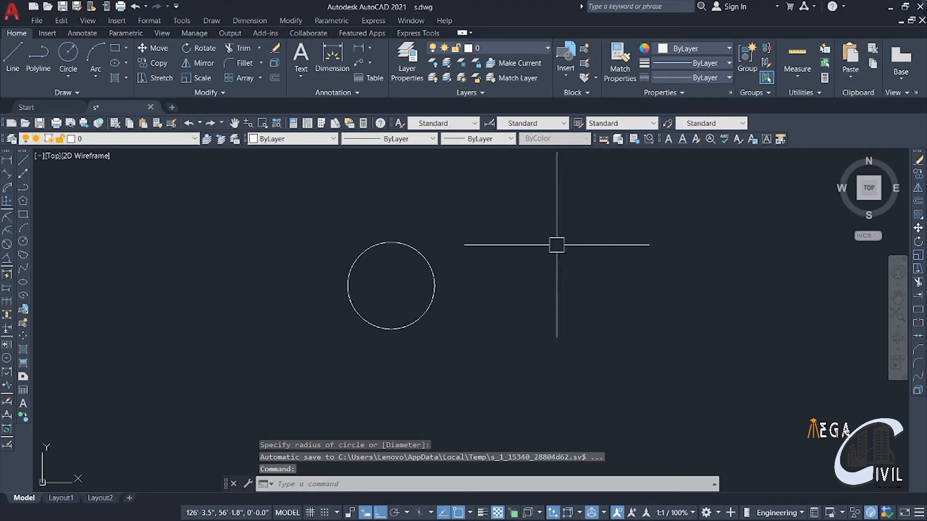
# Start ARRAYCLASSIC, set it to Polar Array and select the circle as the object to array
pyautogui.write('ar')
pyautogui.press('Down')
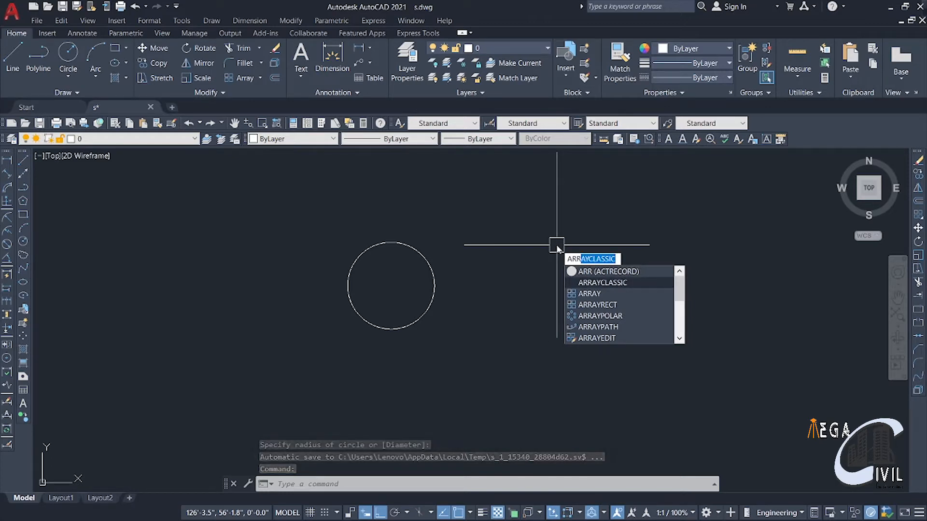
pyautogui.press('Return')
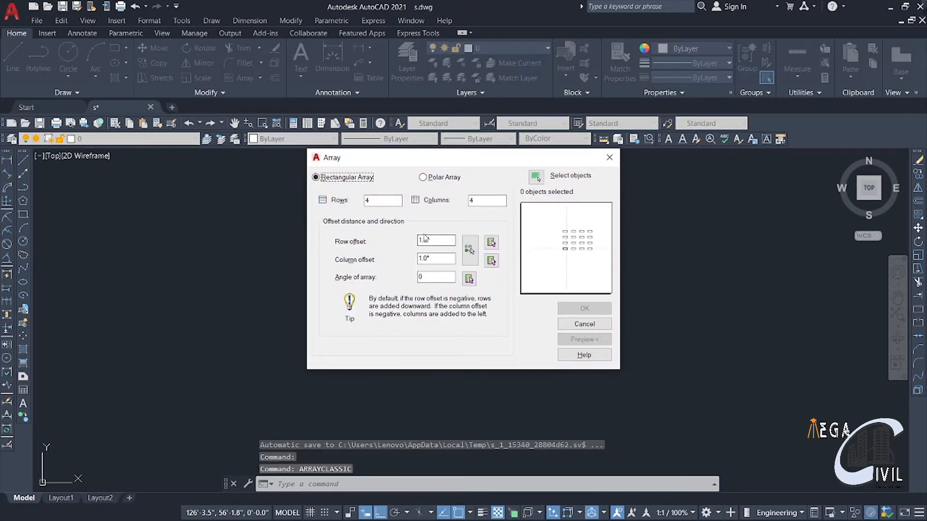
pyautogui.click(424, 178)
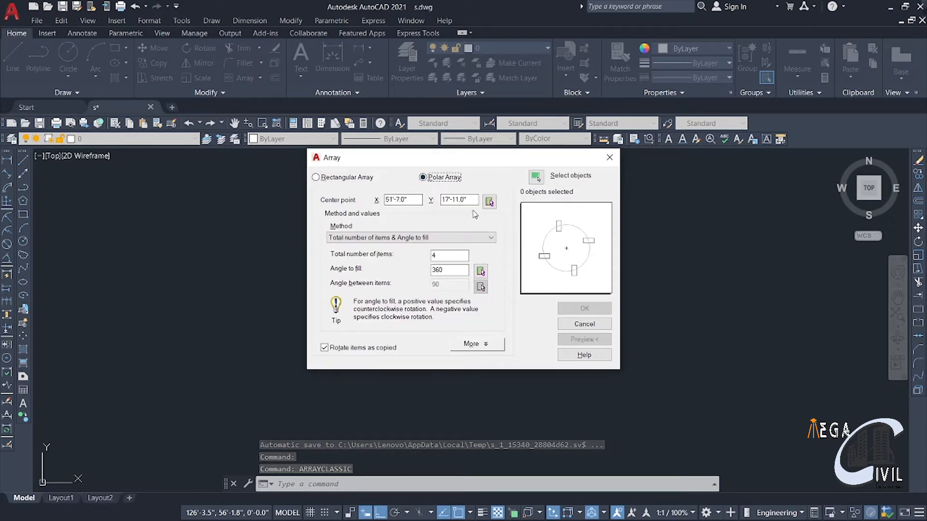
pyautogui.click(536, 177)
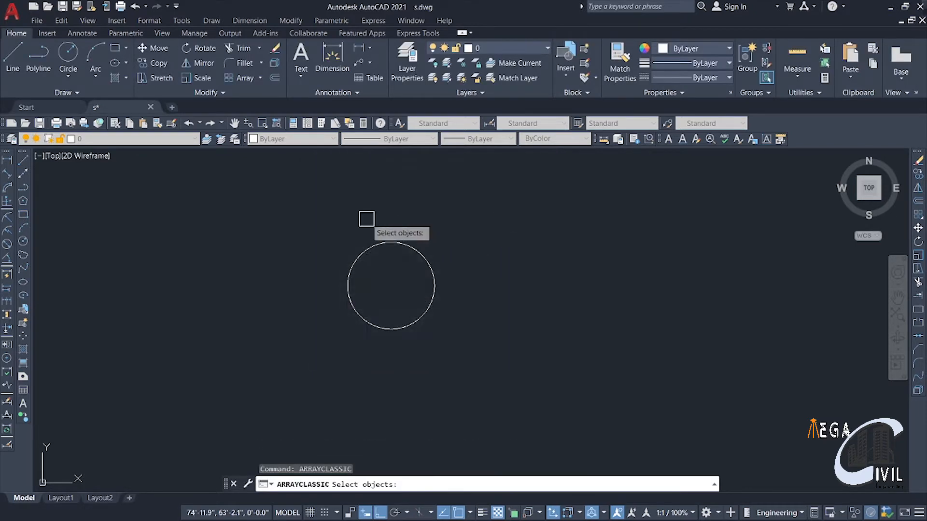
pyautogui.click(317, 203)
pyautogui.click(502, 338)
pyautogui.press('Return')
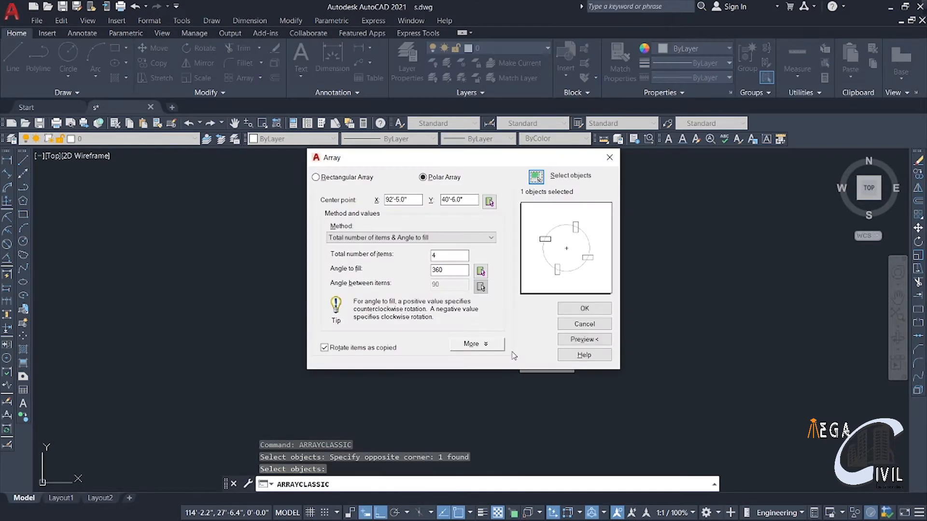
# Create the polar array with 10 items over 360 degrees, centred on the circle's top quadrant point
pyautogui.moveTo(447, 255); pyautogui.dragTo(378, 254)
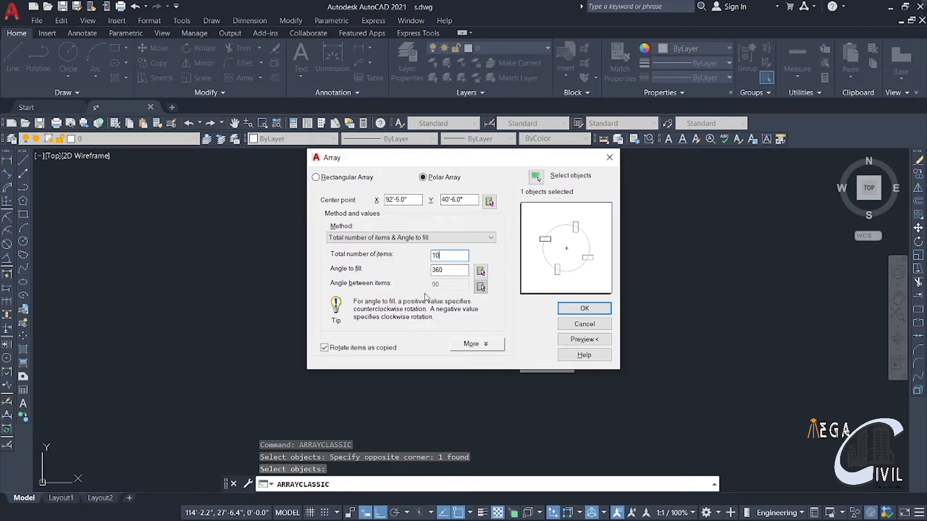
pyautogui.press('Tab')
pyautogui.click(489, 202)
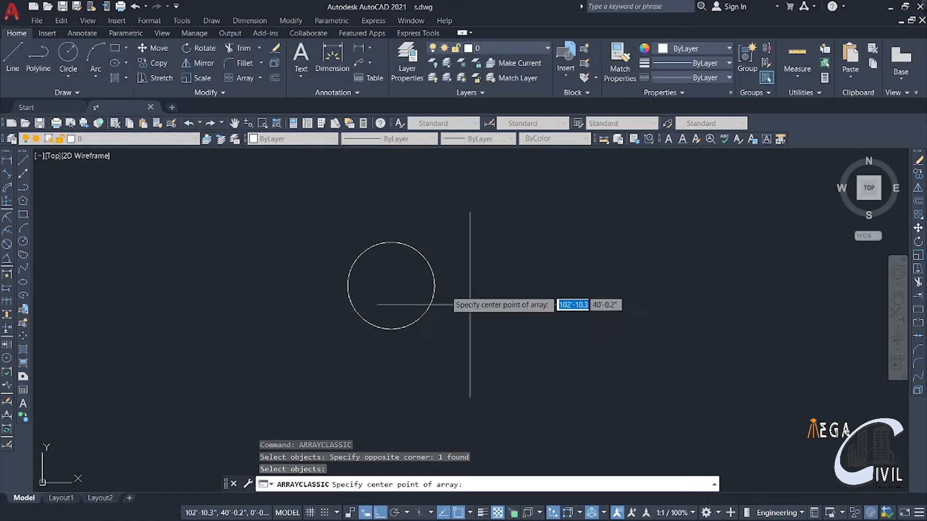
pyautogui.click(391, 242)
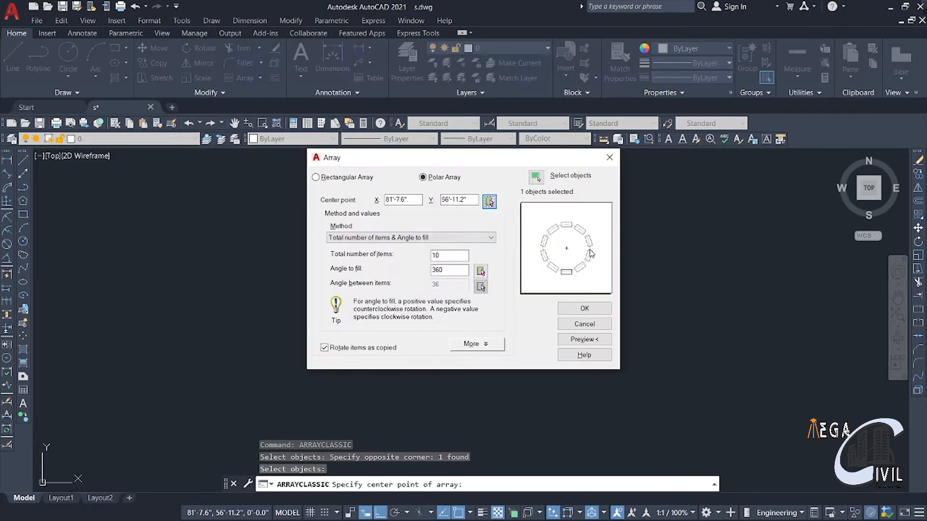
pyautogui.click(585, 308)
pyautogui.moveTo(494, 299); pyautogui.dragTo(572, 352, button='middle')
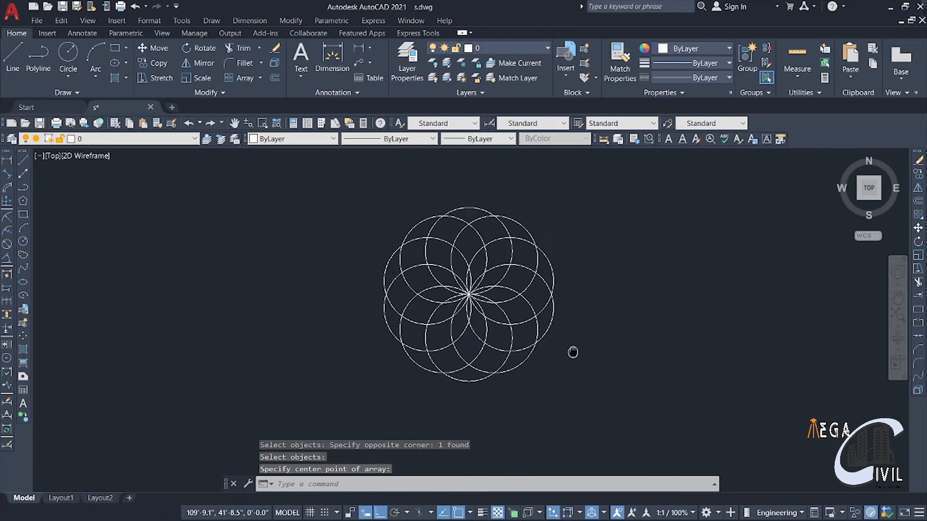
# Draw a horizontal line from the topmost point of the circle pattern to the right, ending beyond the pattern
pyautogui.write('l')
pyautogui.press('Return')
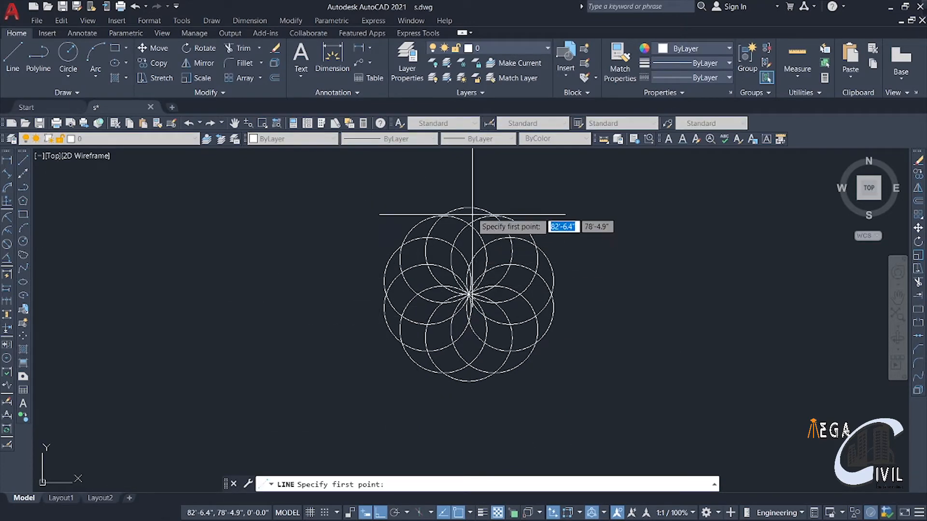
pyautogui.click(469, 208)
pyautogui.click(658, 208)
pyautogui.press('Escape')
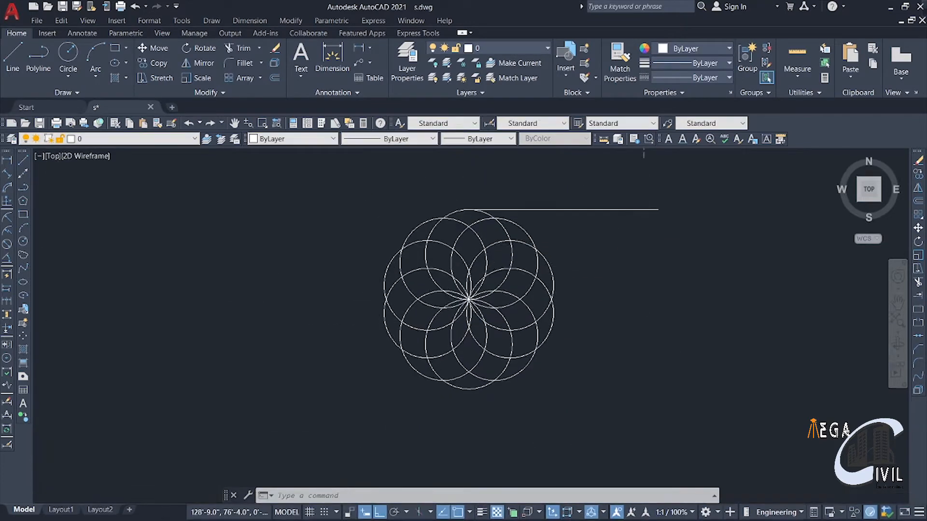
# Draw a vertical line from the rightmost point of the circle pattern straight down, ending below the pattern
pyautogui.write('l')
pyautogui.press('Return')
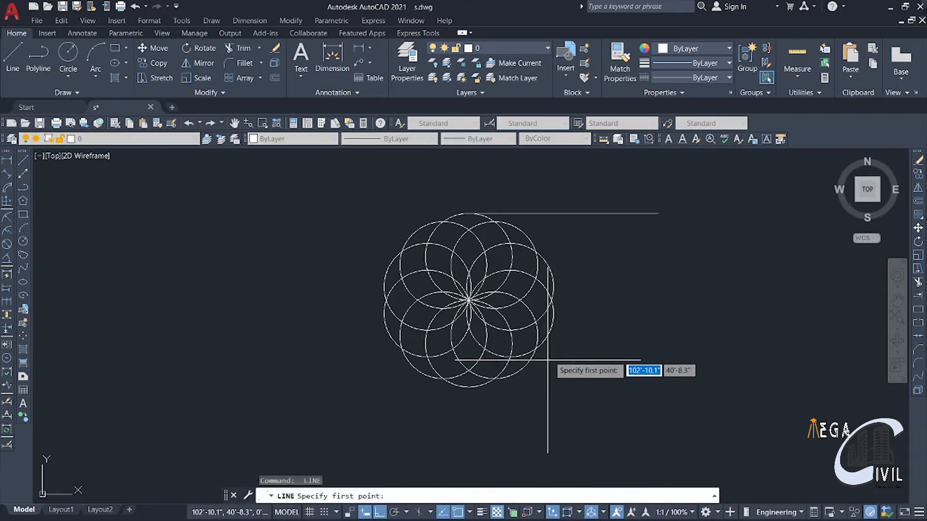
pyautogui.click(554, 310)
pyautogui.click(569, 431)
pyautogui.press('Return')
pyautogui.moveTo(661, 371); pyautogui.dragTo(698, 366, button='middle')
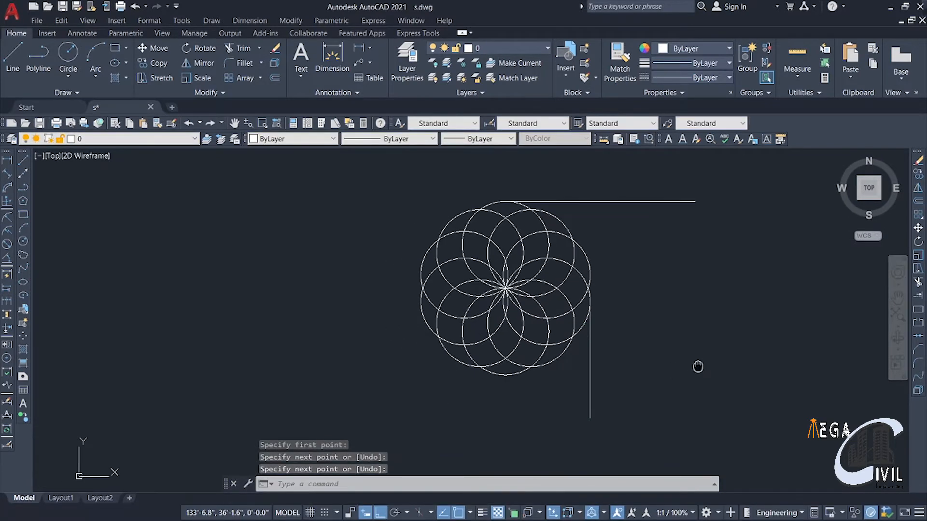
# Draw a horizontal line from the lowest point of the circle pattern to the left, ending beyond the pattern
pyautogui.write('l')
pyautogui.press('Return')
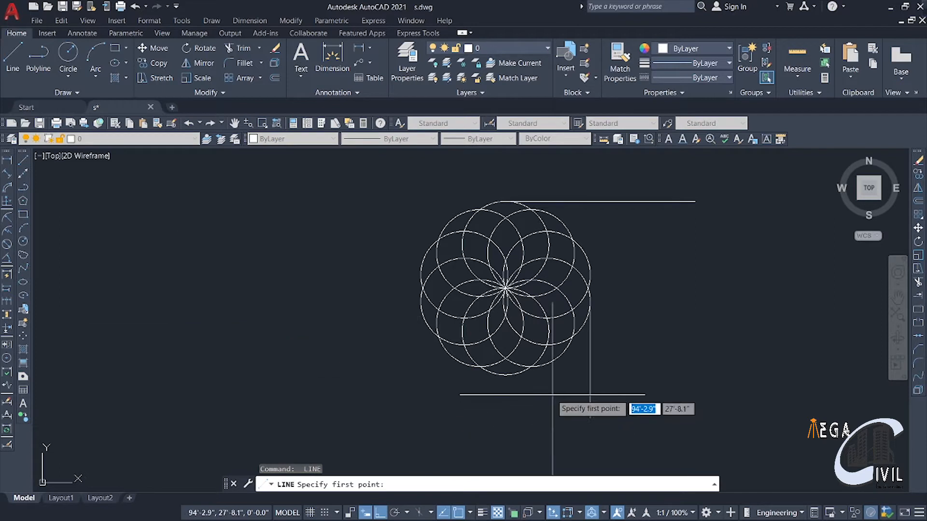
pyautogui.click(505, 375)
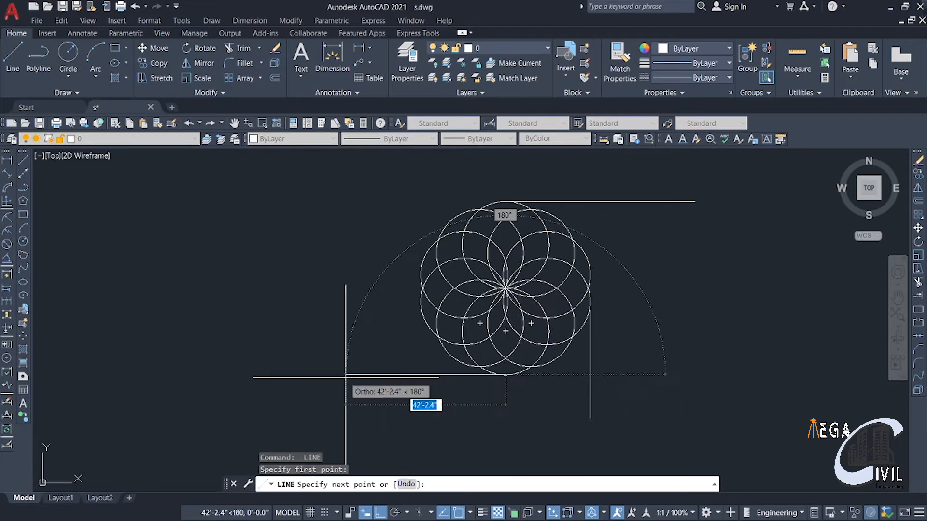
pyautogui.click(341, 375)
pyautogui.press('Return')
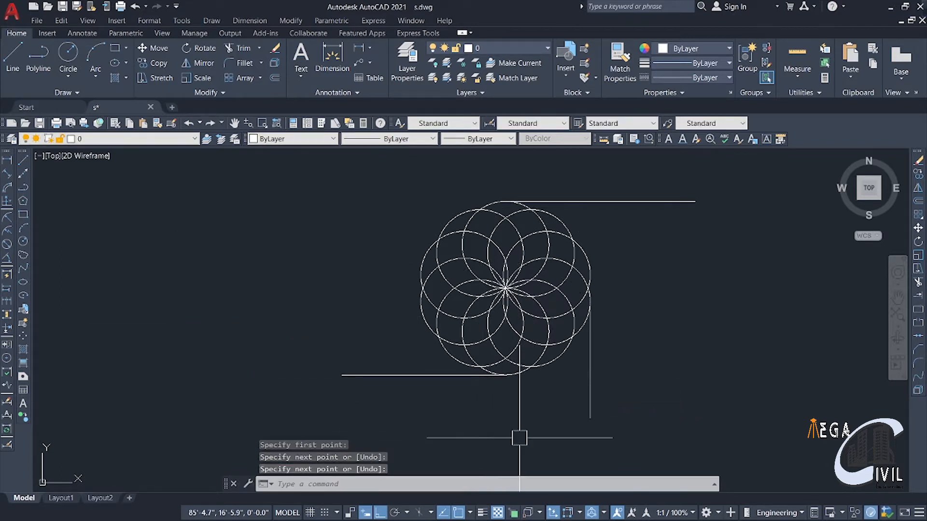
# Draw a vertical line about 29'-11" long straight up from the left quadrant point of the pattern's lower leftmost circle
pyautogui.write('l')
pyautogui.press('Return')
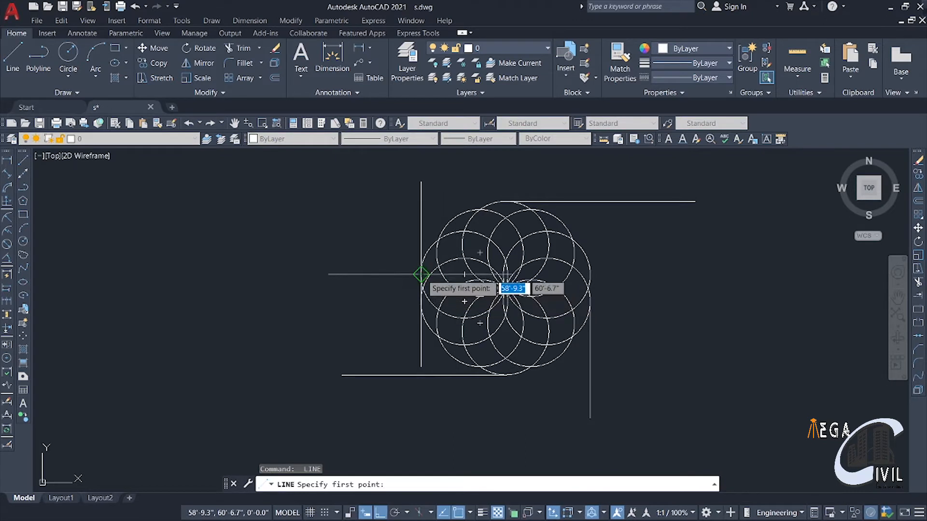
pyautogui.click(421, 301)
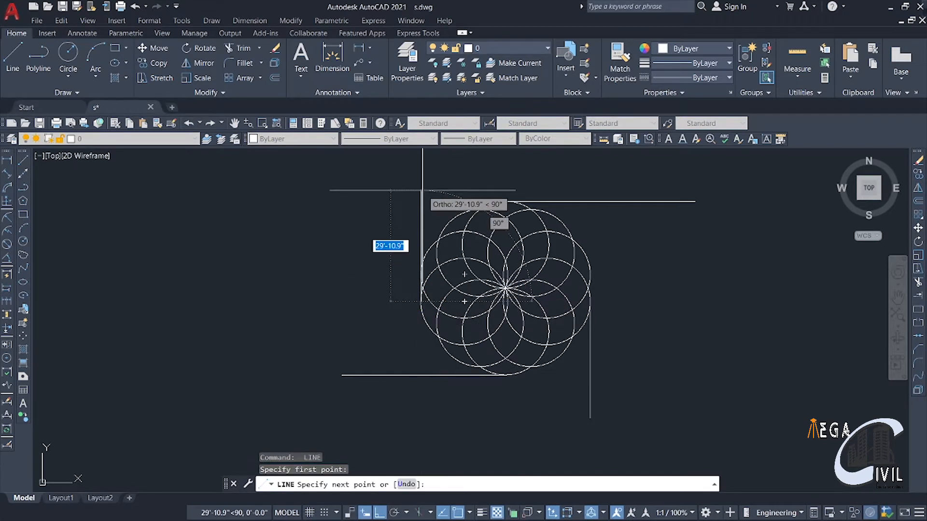
pyautogui.click(421, 191)
pyautogui.press('Return')
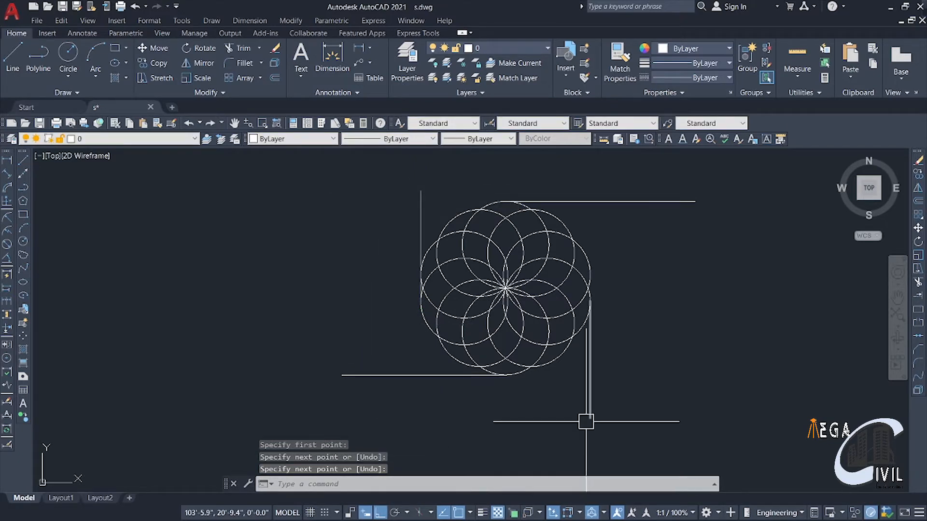
# Erase the vertical tangent line on the right side of the circle pattern
pyautogui.moveTo(585, 424); pyautogui.dragTo(538, 413, button='middle')
pyautogui.click(549, 363)
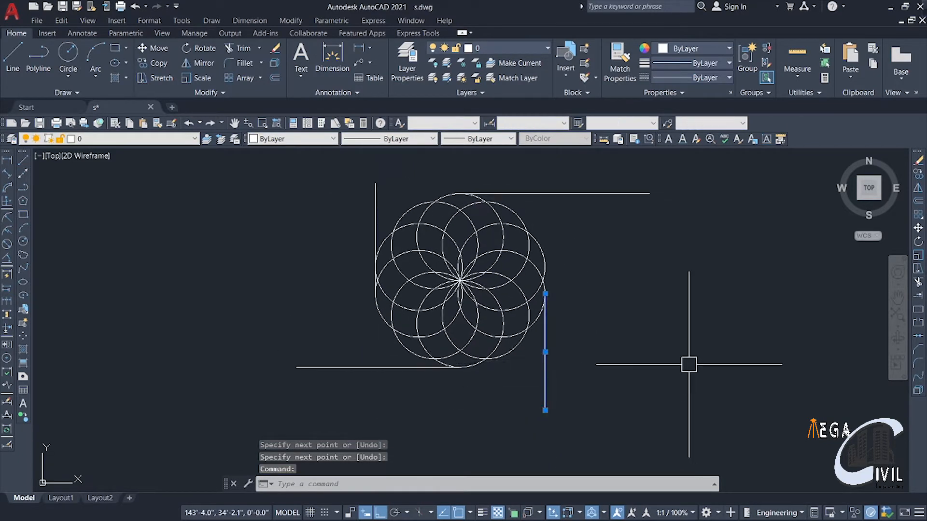
pyautogui.press('Delete')
pyautogui.press('Return')
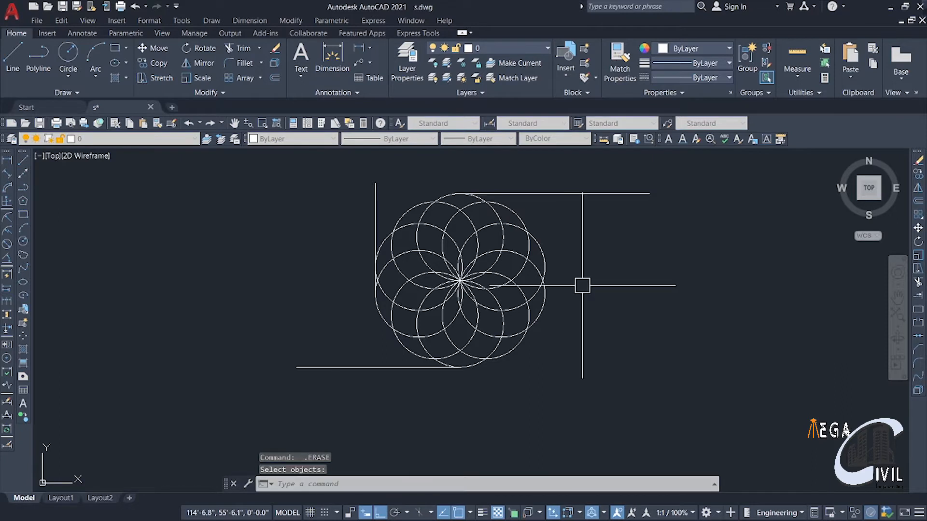
pyautogui.press('Return')
# Draw a vertical line from the right quadrant point of the pattern's upper rightmost circle straight down, ending below the pattern
pyautogui.write('l')
pyautogui.press('Return')
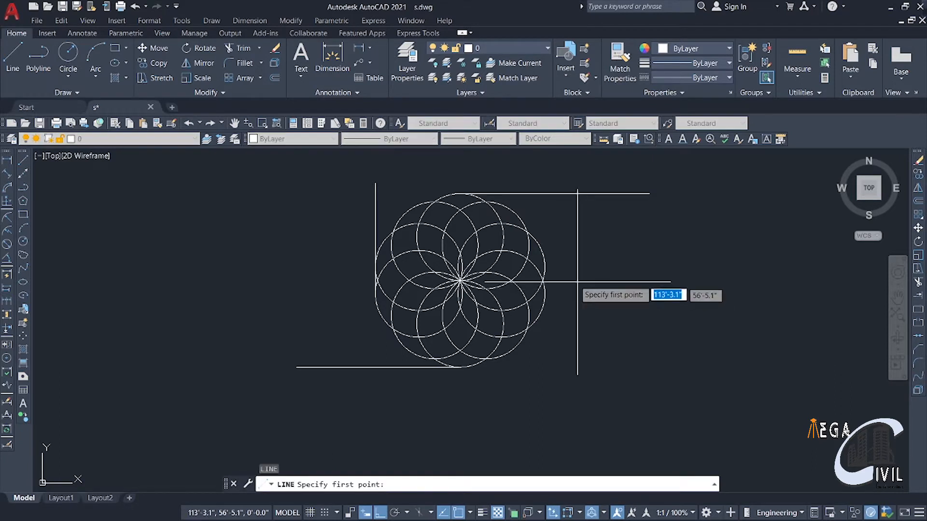
pyautogui.click(545, 266)
pyautogui.click(568, 388)
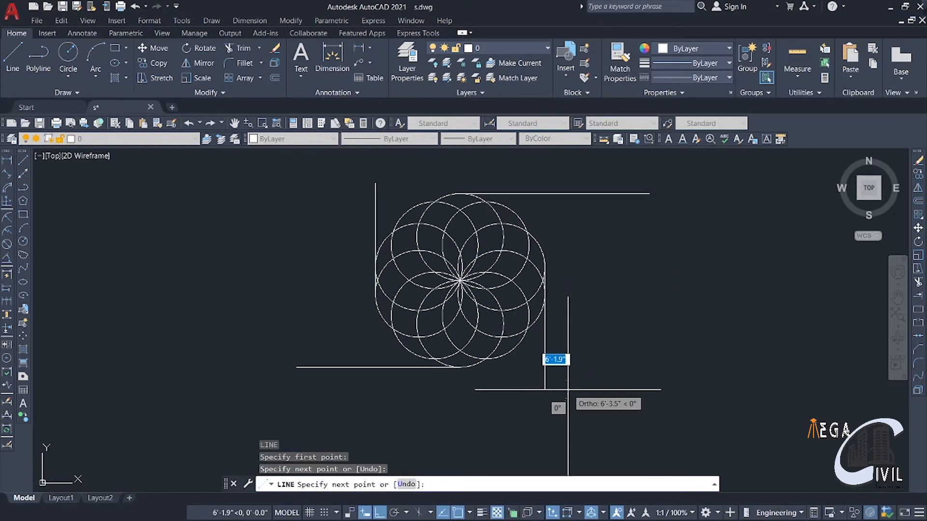
pyautogui.press('Escape')
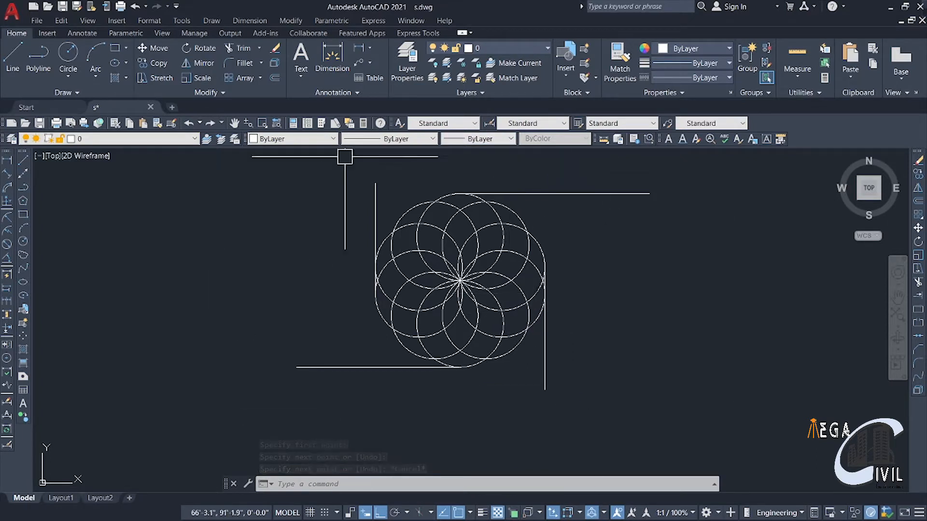
# Extend the four tangent lines to one another so they enclose the circle pattern on all sides
pyautogui.write('e')
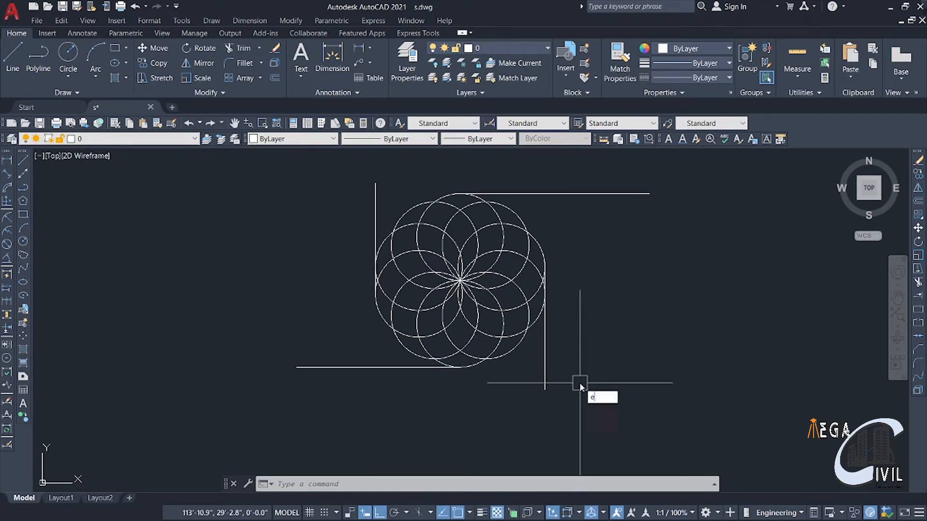
pyautogui.write('x')
pyautogui.press('Return')
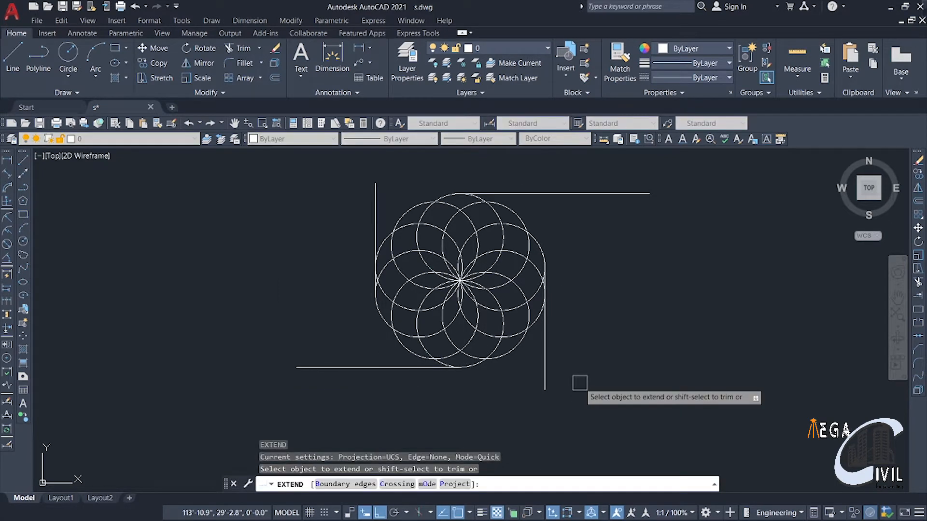
pyautogui.click(544, 277)
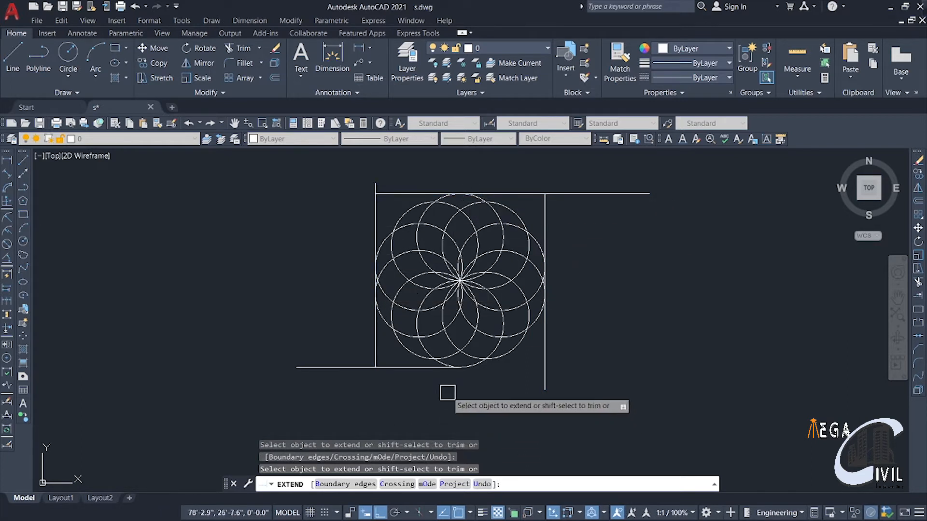
pyautogui.click(441, 368)
pyautogui.press('Escape')
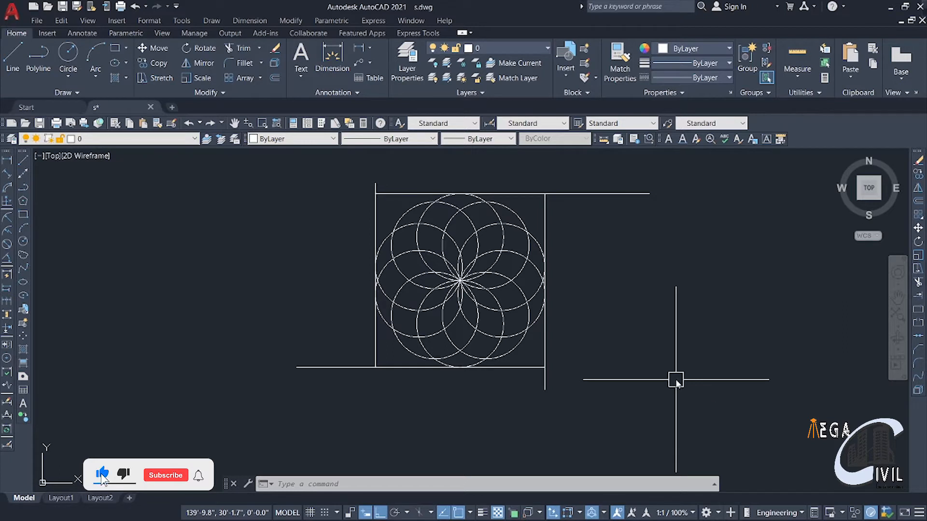
# Trim the overhanging line ends at the four corners, leaving a closed frame around the circle pattern
pyautogui.press('Return')
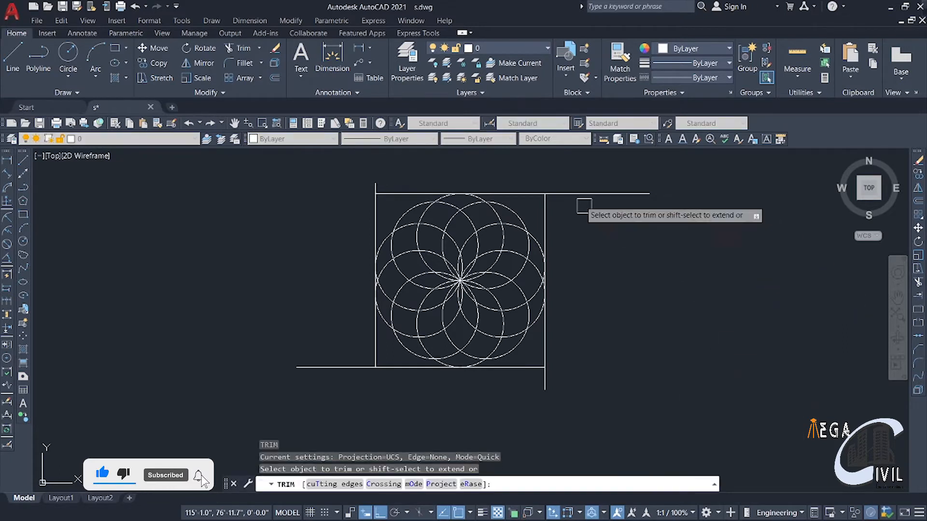
pyautogui.click(375, 187)
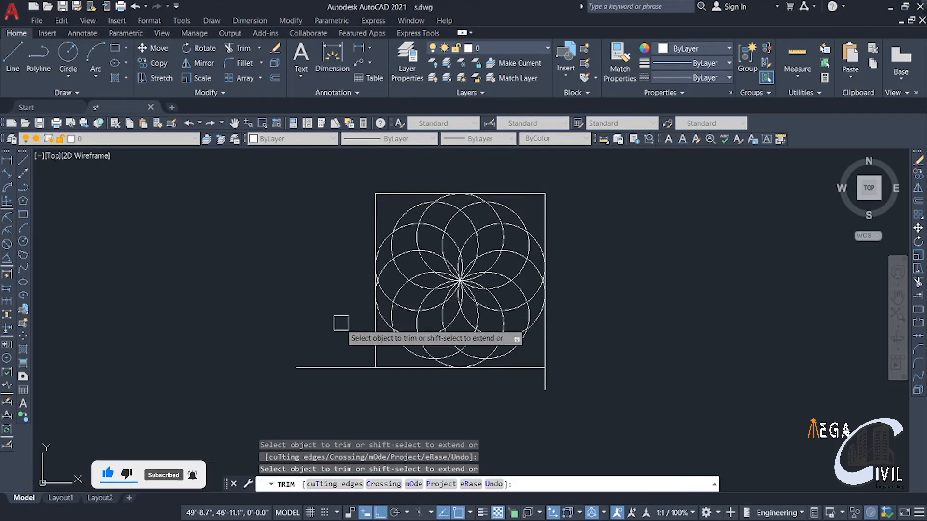
pyautogui.click(328, 369)
pyautogui.click(545, 382)
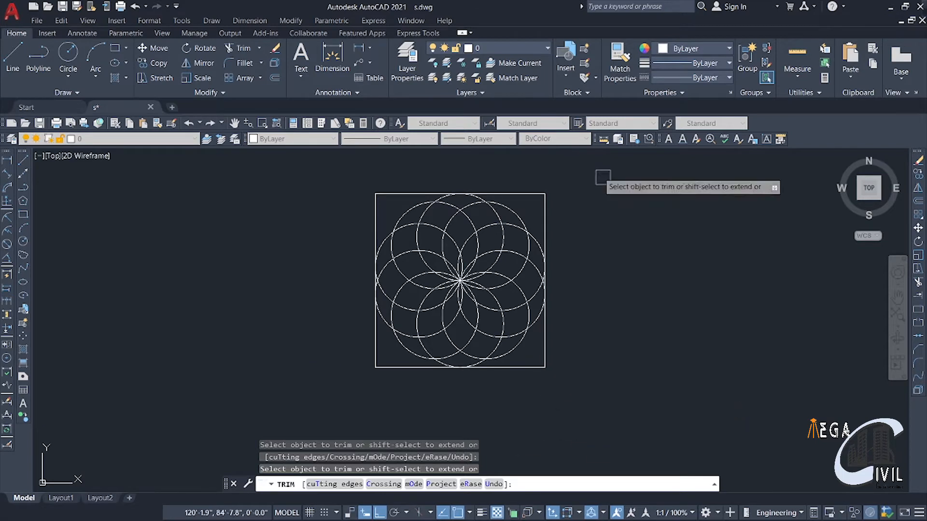
pyautogui.moveTo(647, 279); pyautogui.dragTo(540, 300, button='middle')
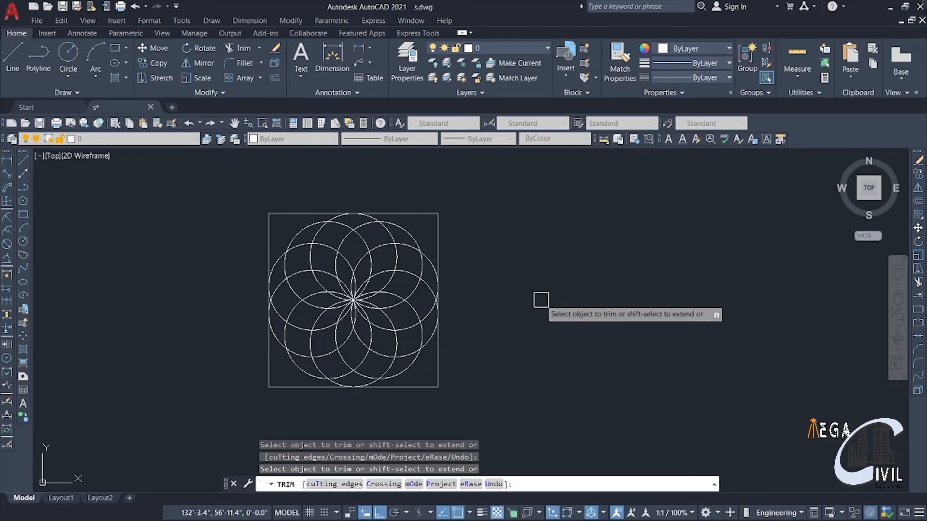
pyautogui.press('Escape')
# Erase the whole circle pattern together with its surrounding frame
pyautogui.click(236, 173)
pyautogui.click(531, 386)
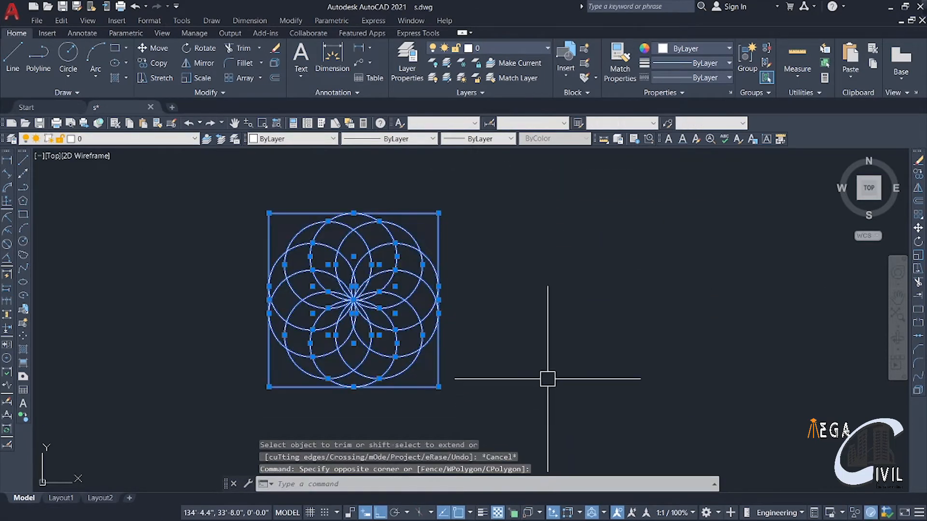
pyautogui.press('Delete')
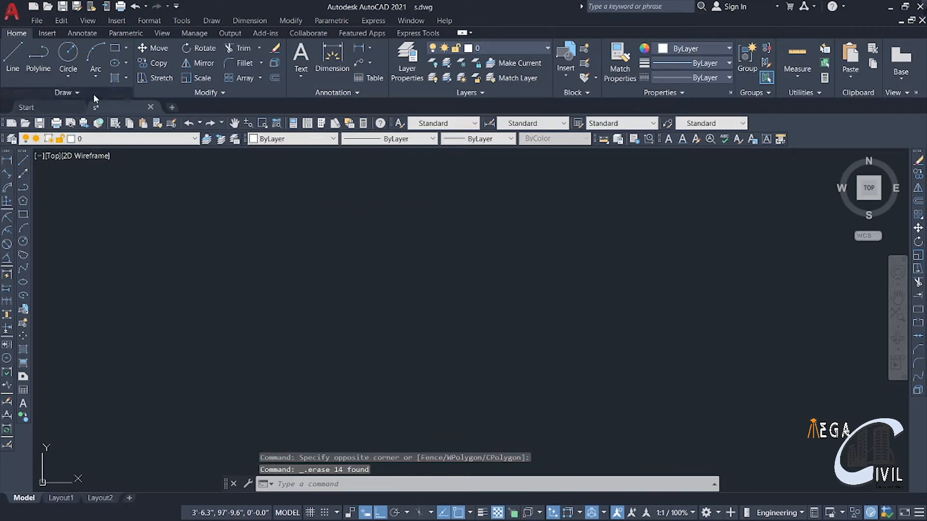
# Open the file Drawing from the recent documents
pyautogui.click(41, 106)
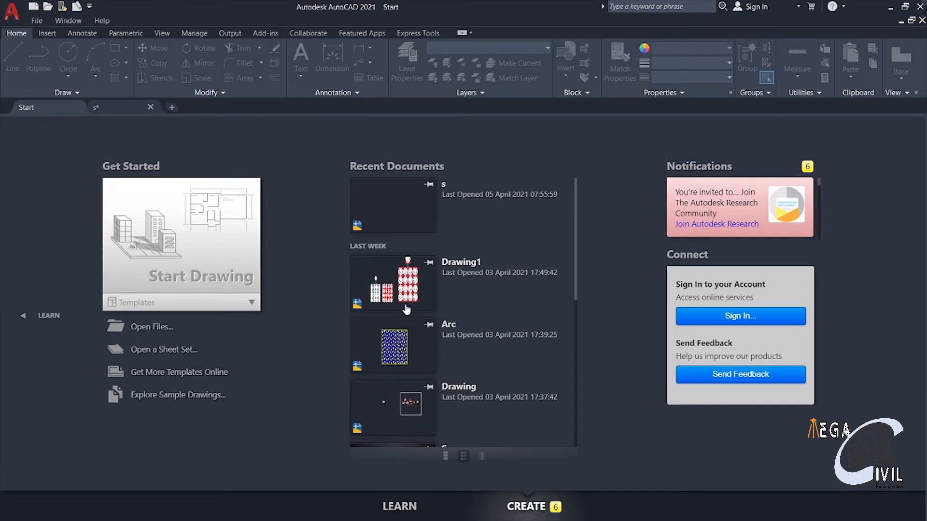
pyautogui.click(401, 410)
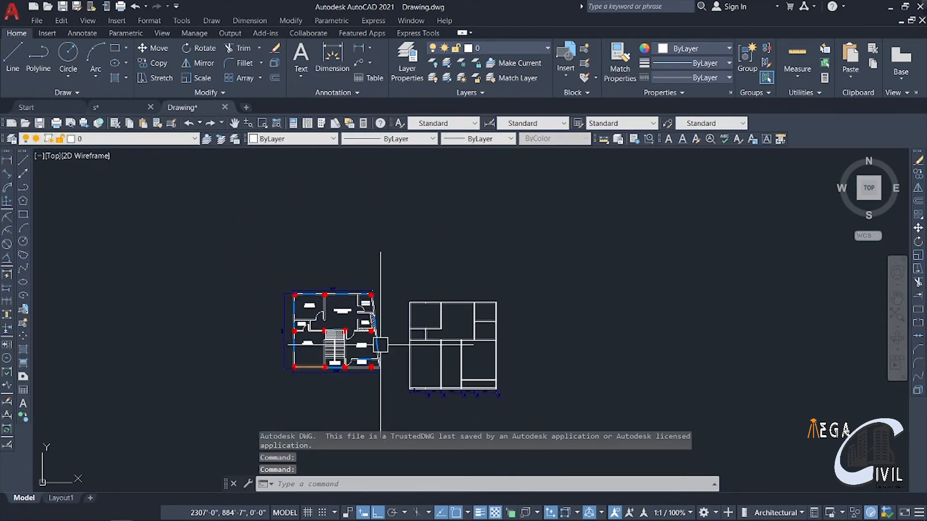
# Examine the house floor plans, the wall layout beside them and the elevation and section drawings in the framed sheet
pyautogui.scroll(6, 378, 346)
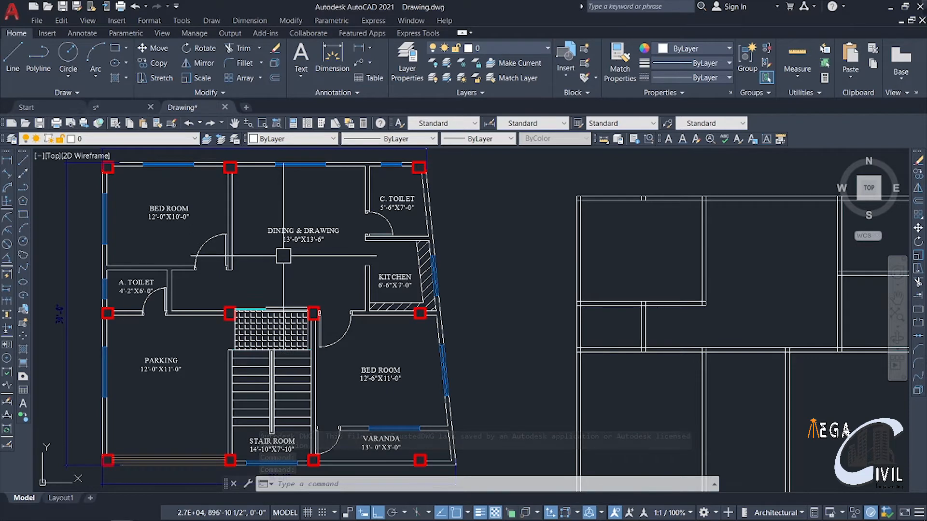
pyautogui.scroll(-6, 284, 257)
pyautogui.moveTo(283, 263); pyautogui.dragTo(313, 324, button='middle')
pyautogui.scroll(6, 258, 334)
pyautogui.moveTo(250, 334); pyautogui.dragTo(163, 326, button='middle')
pyautogui.moveTo(313, 318); pyautogui.dragTo(317, 319, button='middle')
pyautogui.scroll(-7, 458, 289)
pyautogui.moveTo(522, 294); pyautogui.dragTo(360, 290, button='middle')
pyautogui.moveTo(257, 286); pyautogui.dragTo(443, 322, button='middle')
pyautogui.scroll(6, 337, 315)
pyautogui.scroll(-6, 388, 320)
pyautogui.moveTo(517, 331); pyautogui.dragTo(400, 331, button='middle')
pyautogui.scroll(-6, 470, 328)
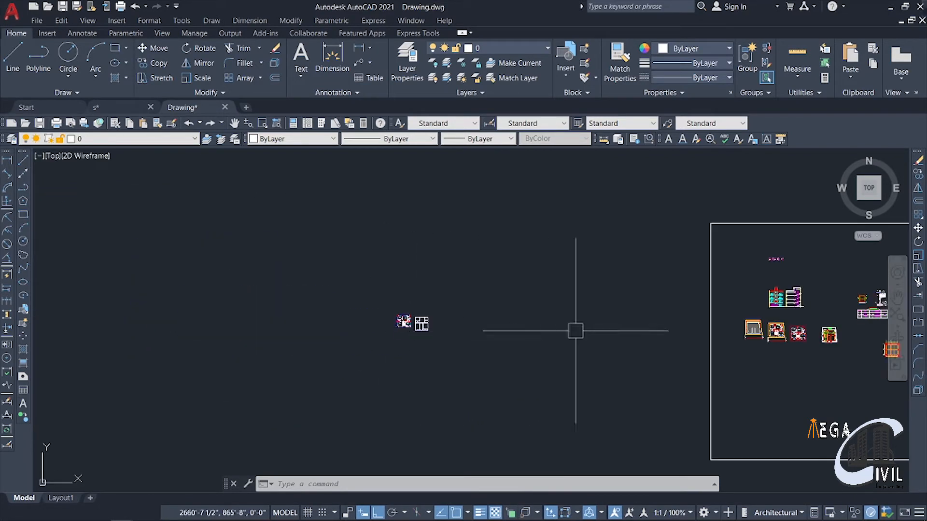
pyautogui.moveTo(735, 331); pyautogui.dragTo(441, 332, button='middle')
pyautogui.scroll(6, 517, 321)
pyautogui.moveTo(462, 261); pyautogui.dragTo(442, 352, button='middle')
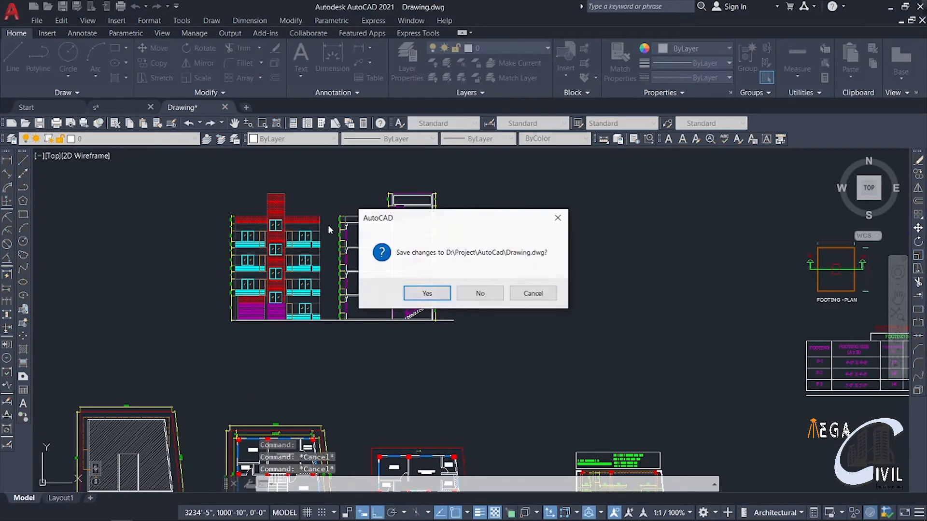
# Close Drawing.dwg without saving the changes and open Drawing1 from the recent documents
pyautogui.click(480, 293)
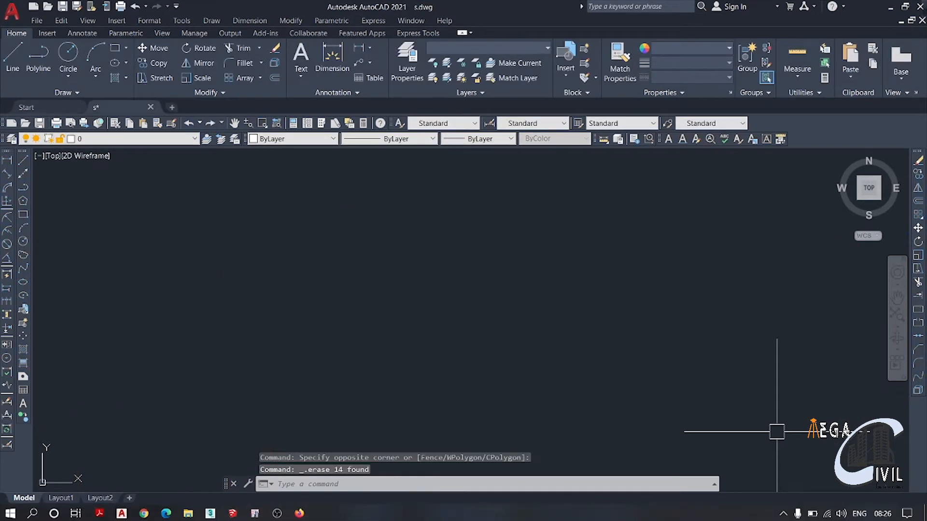
pyautogui.click(54, 104)
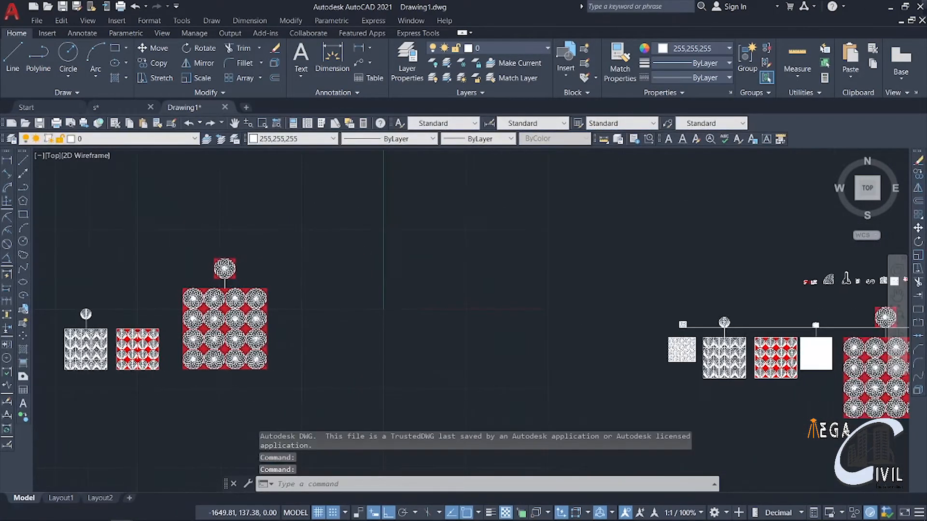
# Examine the practice patterns in Drawing1, including the 60 by 60 circle tile with its red corner lines, the star tiles and heart shapes
pyautogui.moveTo(789, 308); pyautogui.dragTo(527, 302, button='middle')
pyautogui.scroll(6, 575, 316)
pyautogui.moveTo(572, 315); pyautogui.dragTo(525, 383, button='middle')
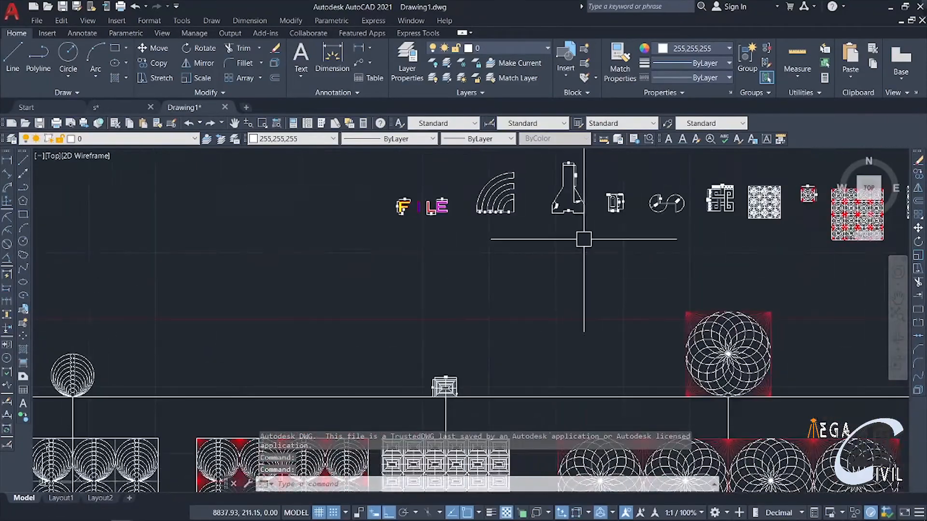
pyautogui.moveTo(584, 240)
pyautogui.mouseDown(button='middle')
pyautogui.moveTo(507, 321)
pyautogui.moveTo(484, 328)
pyautogui.moveTo(392, 282)
pyautogui.mouseUp(button='middle')
pyautogui.scroll(6, 666, 238)
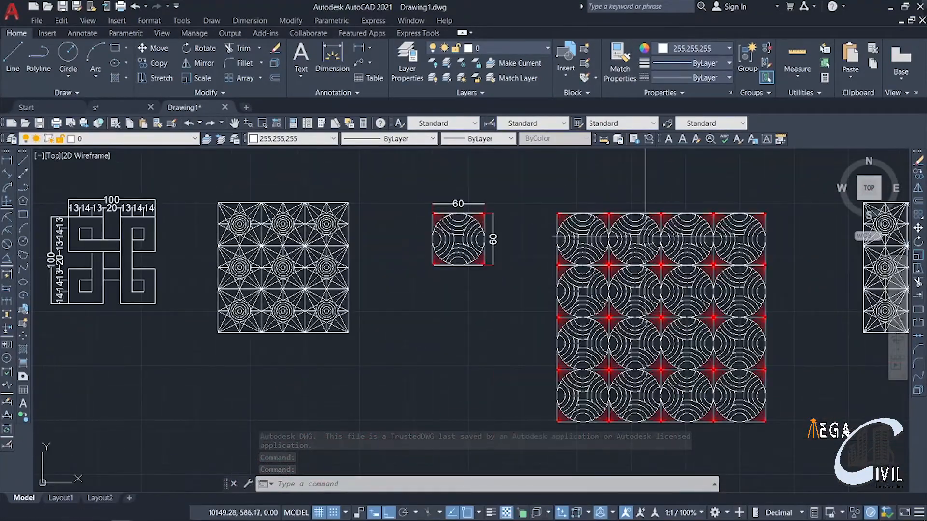
pyautogui.scroll(4, 670, 240)
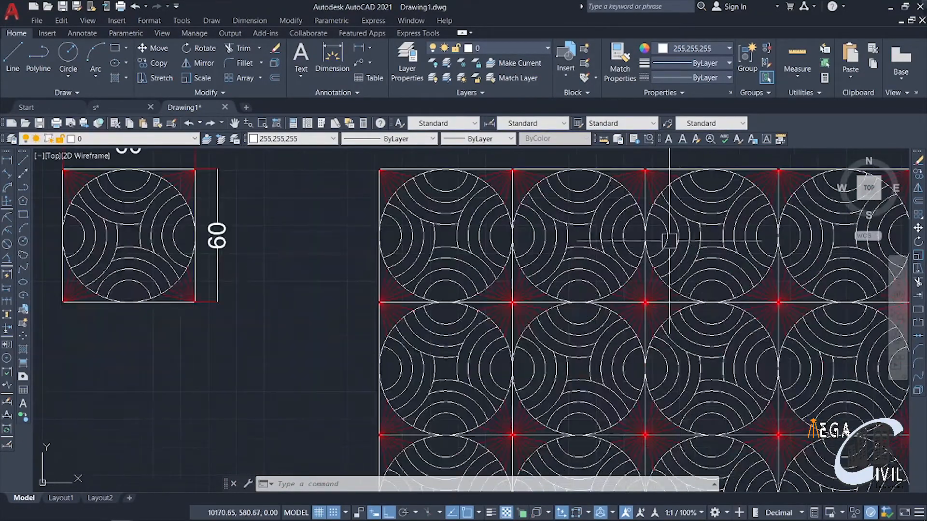
pyautogui.moveTo(669, 240); pyautogui.dragTo(677, 278, button='middle')
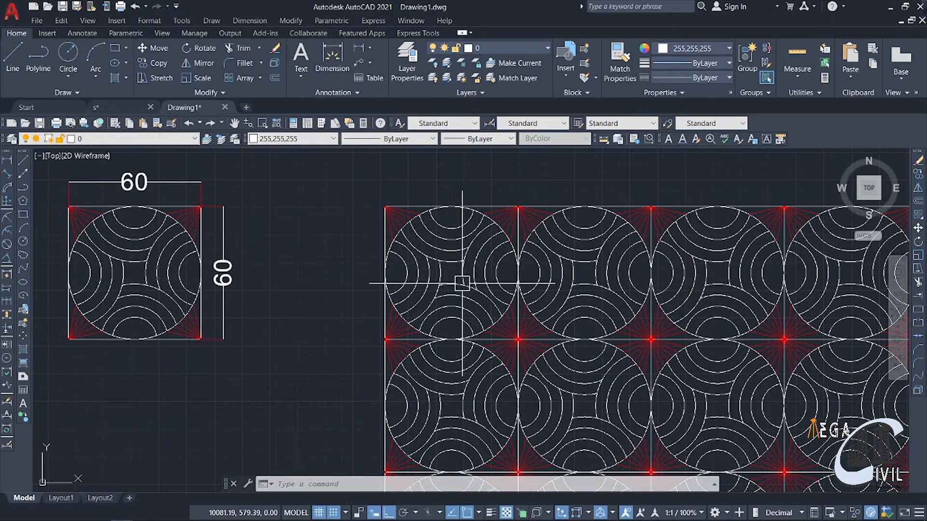
pyautogui.scroll(-6, 343, 295)
pyautogui.scroll(5, 357, 278)
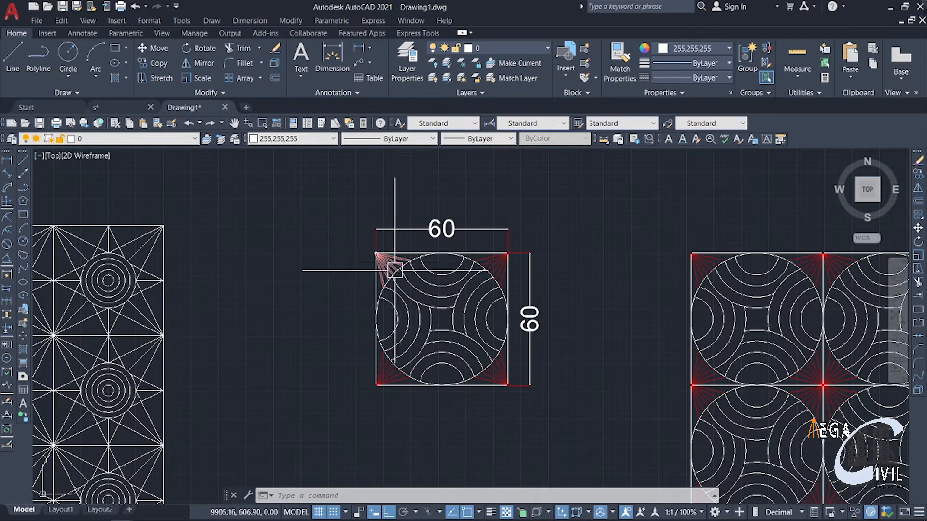
pyautogui.moveTo(387, 263)
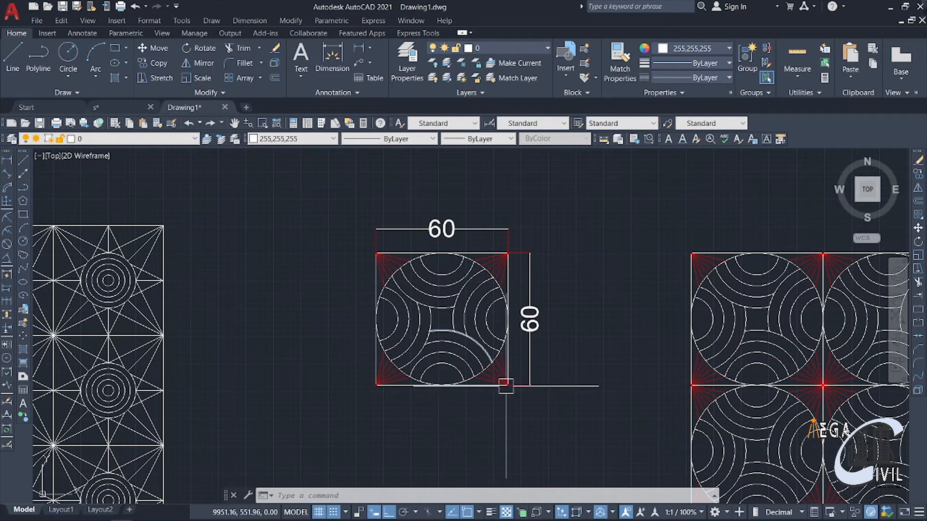
pyautogui.scroll(-5, 413, 261)
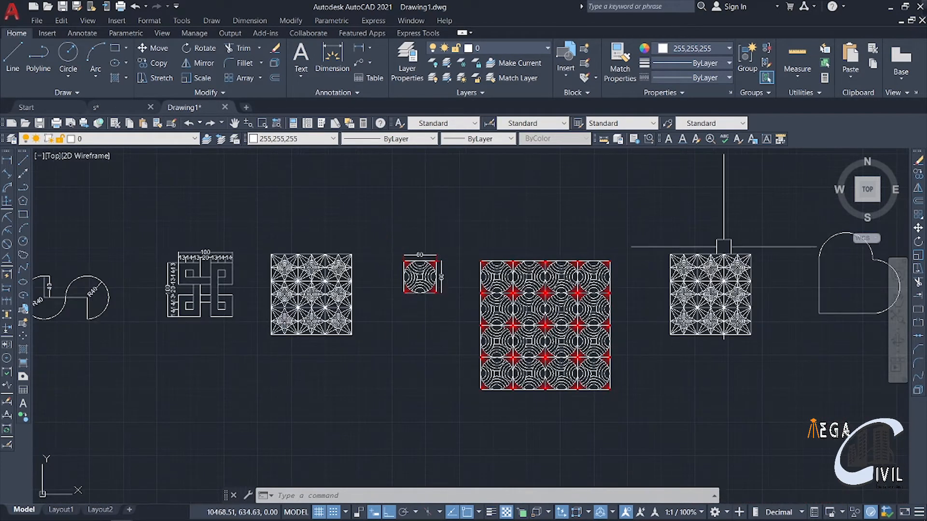
pyautogui.moveTo(720, 248); pyautogui.dragTo(542, 241, button='middle')
pyautogui.scroll(5, 542, 241)
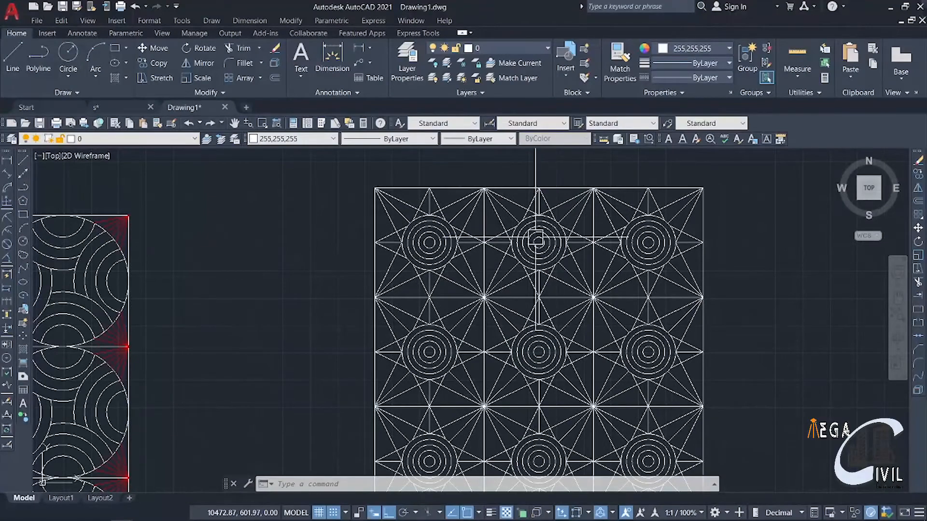
pyautogui.scroll(-6, 510, 243)
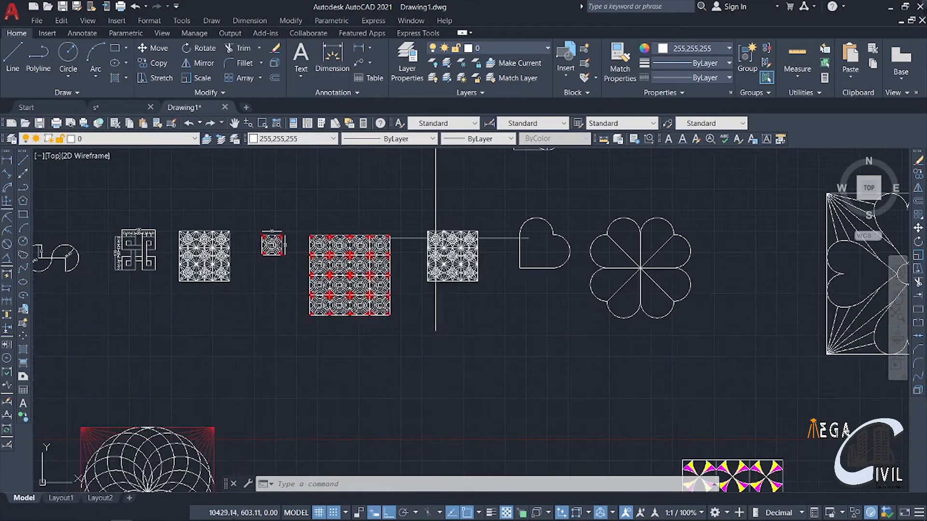
pyautogui.moveTo(439, 252); pyautogui.dragTo(587, 244, button='middle')
pyautogui.scroll(-5, 350, 266)
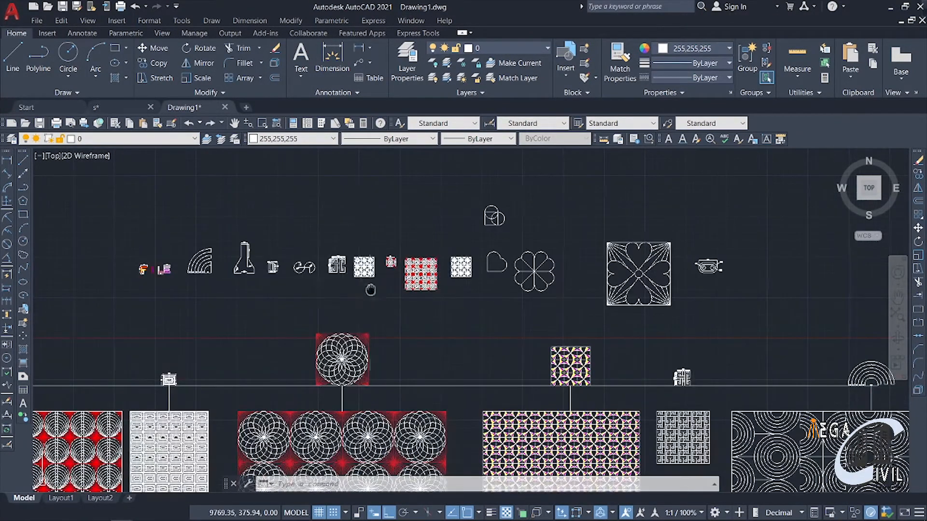
# Close Drawing1.dwg without saving the changes after an overall look at its pattern layouts
pyautogui.moveTo(370, 289); pyautogui.dragTo(175, 188, button='middle')
pyautogui.moveTo(221, 235); pyautogui.dragTo(410, 262, button='middle')
pyautogui.scroll(-4, 401, 263)
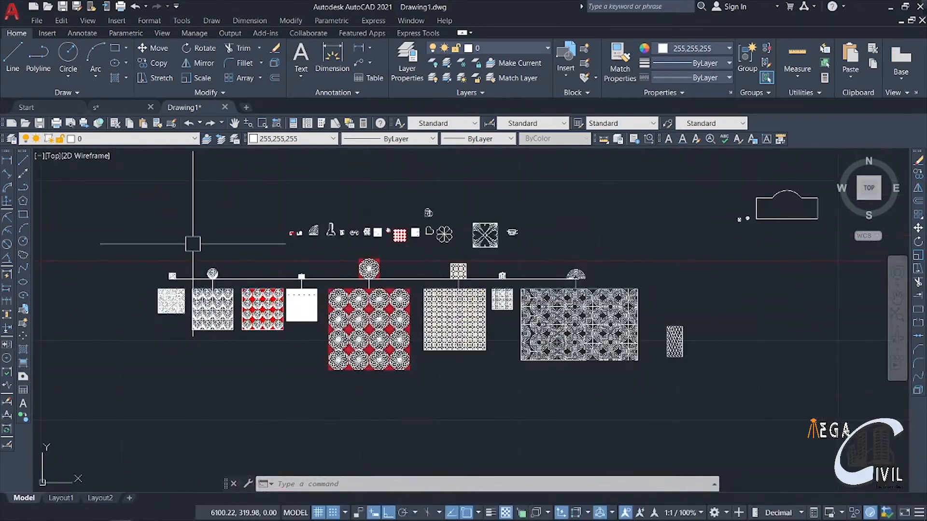
pyautogui.moveTo(192, 244); pyautogui.dragTo(358, 263, button='middle')
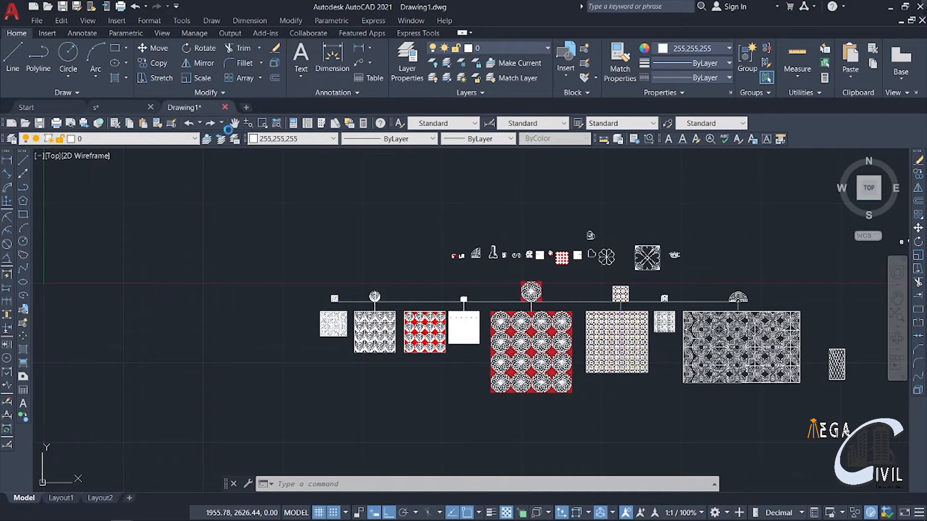
pyautogui.click(484, 293)
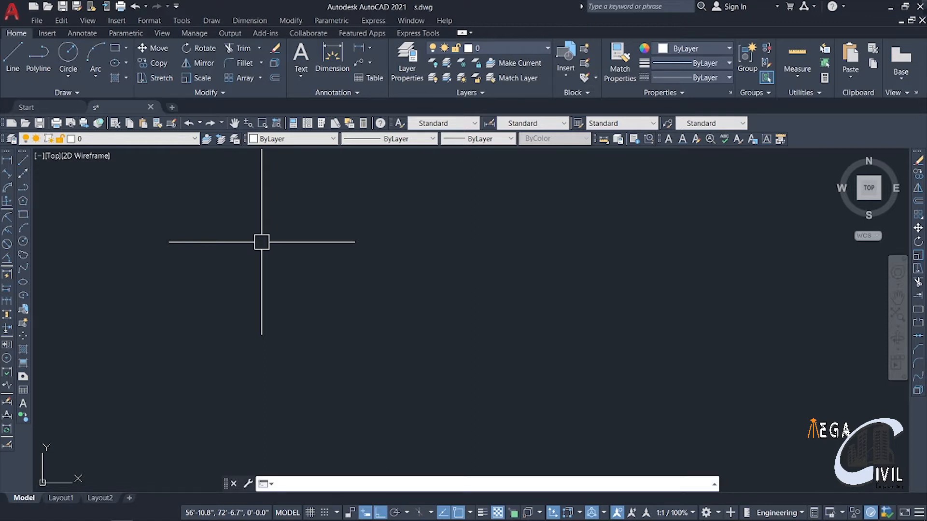
# Switch to Adobe Reader to read the Tutorial 21 topics in Course Outline.pdf and return to AutoCAD
pyautogui.hotkey('alt', 'Tab')
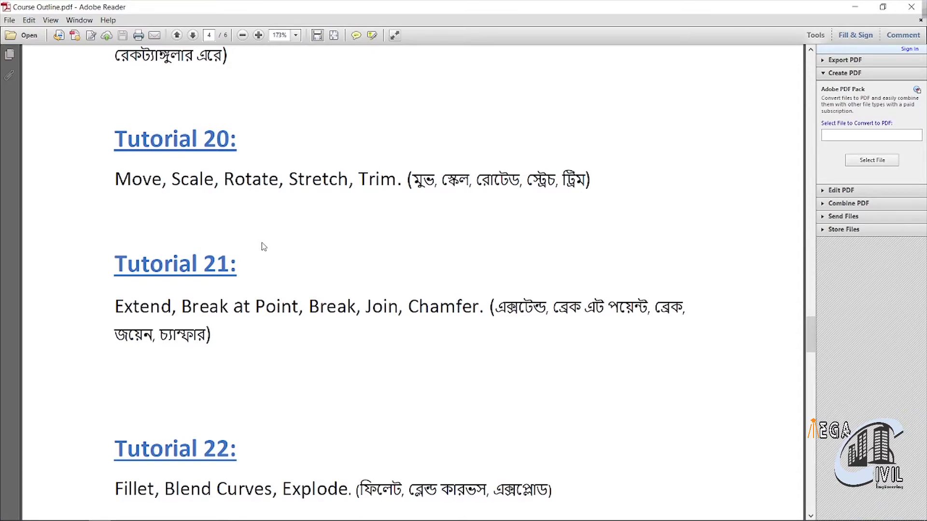
pyautogui.hotkey('alt', 'Tab')
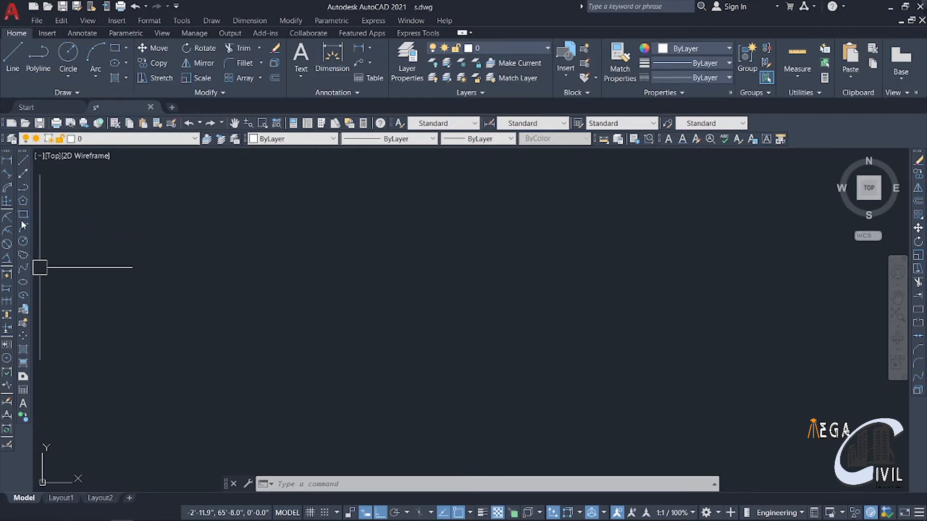
# Draw a single horizontal line in the empty area of s.dwg
pyautogui.click(23, 160)
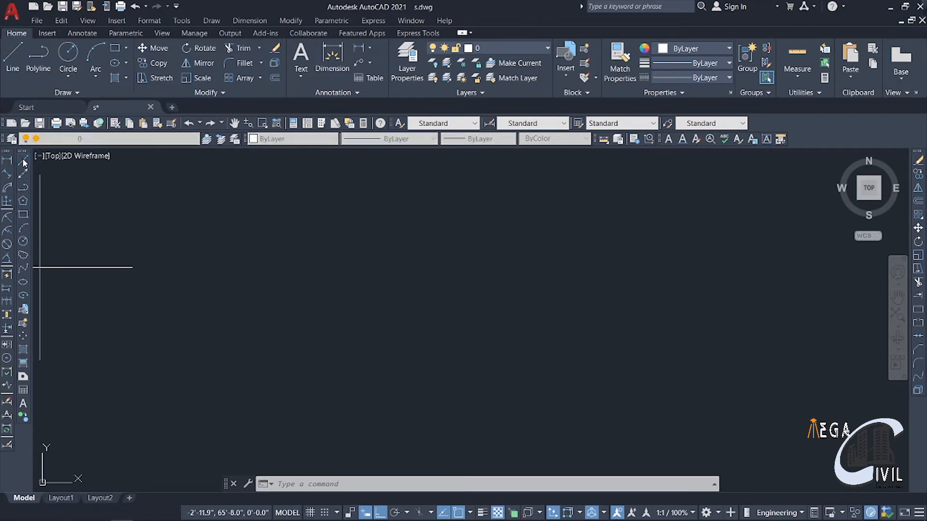
pyautogui.click(248, 275)
pyautogui.press('Escape')
pyautogui.moveTo(431, 334); pyautogui.dragTo(391, 347, button='middle')
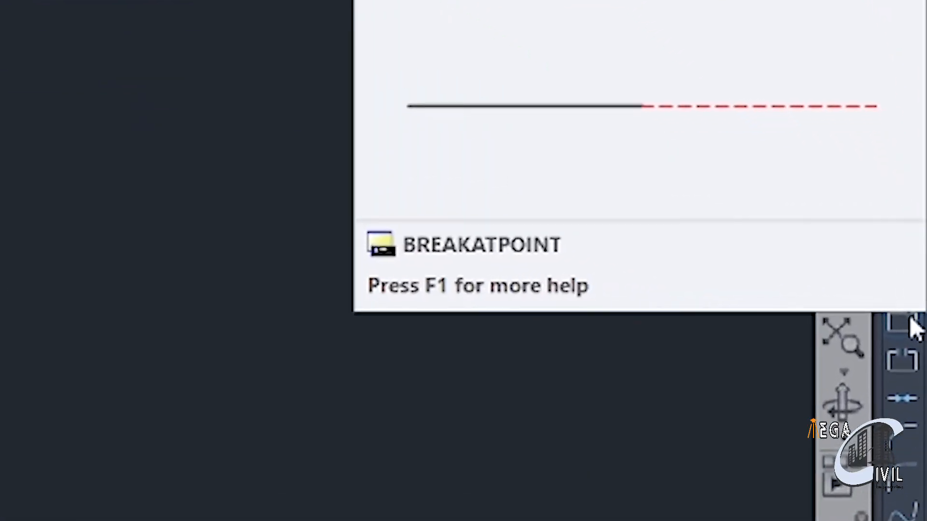
# Split the horizontal line at its midpoint with Break at Point and check the right half by selecting it
pyautogui.click(915, 328)
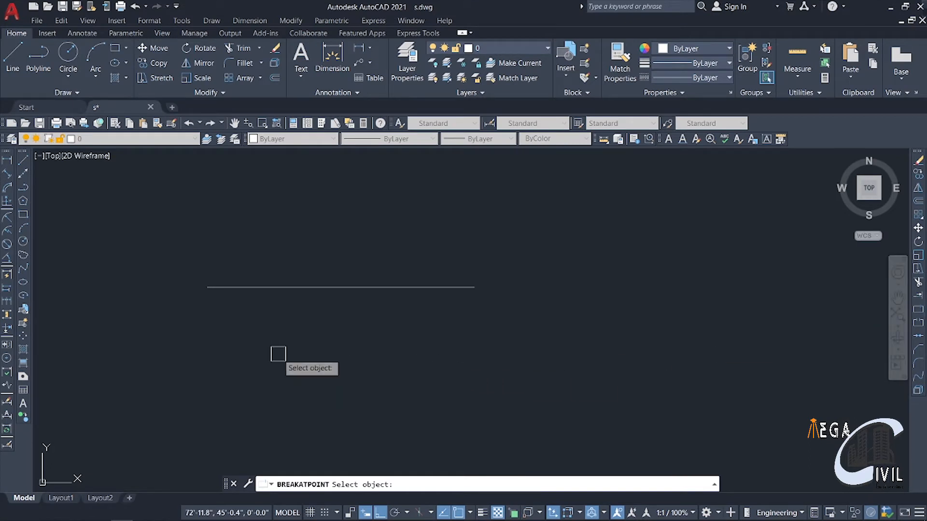
pyautogui.click(324, 287)
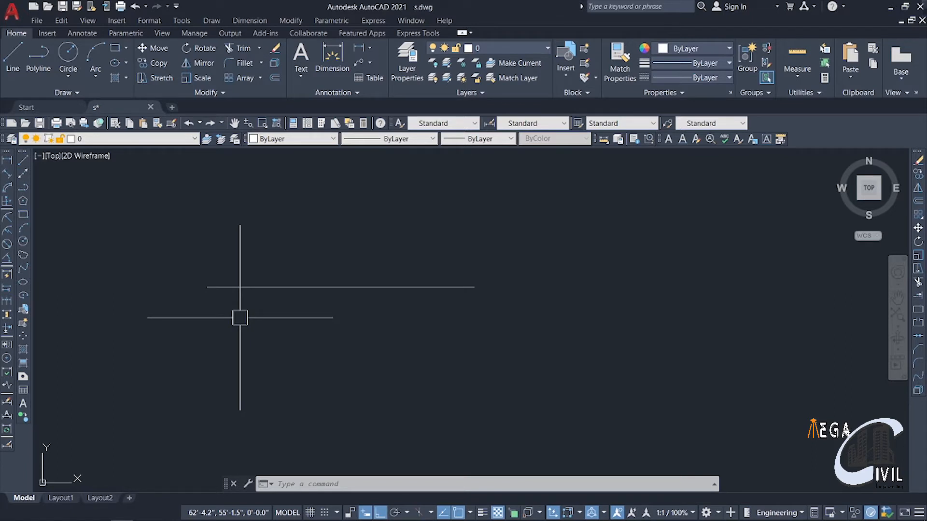
pyautogui.click(431, 286)
pyautogui.press('Escape')
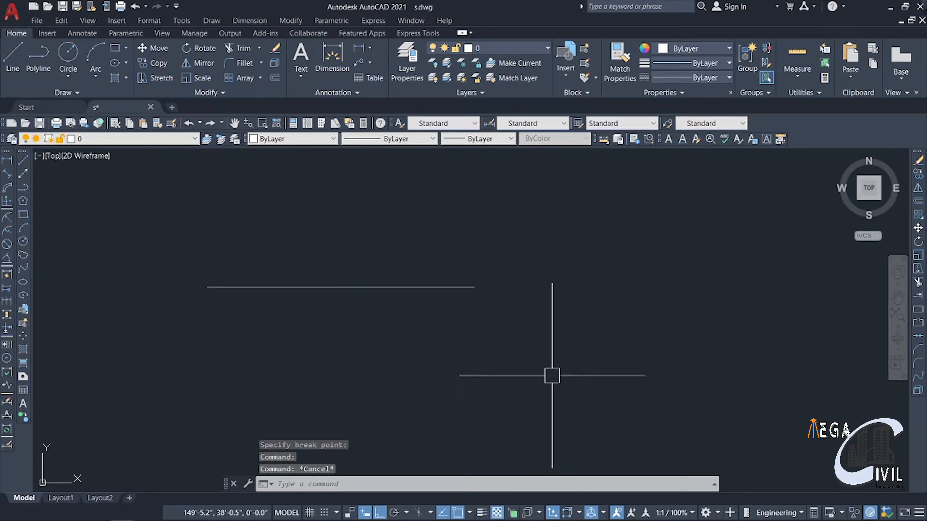
# Trim away the right half of the broken line and erase the remaining left half
pyautogui.click(919, 297)
pyautogui.press('Escape')
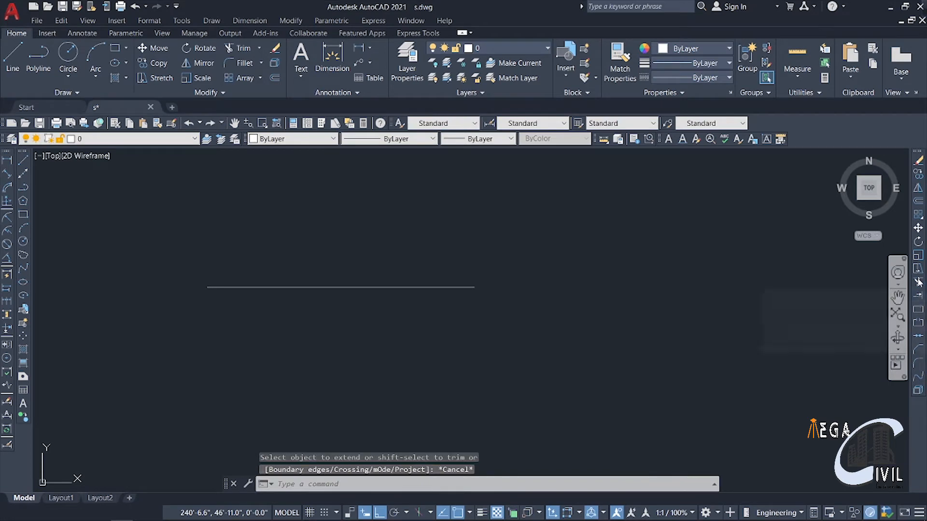
pyautogui.click(918, 282)
pyautogui.click(407, 288)
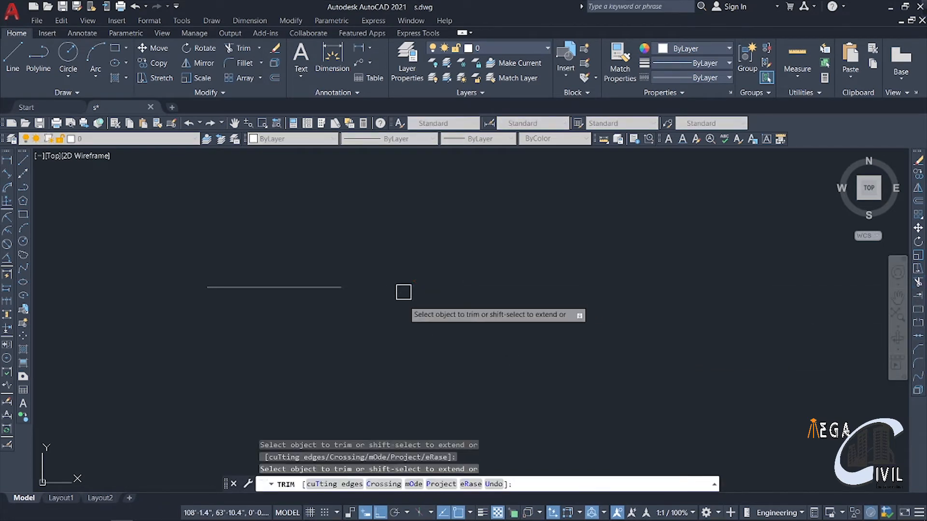
pyautogui.press('Escape')
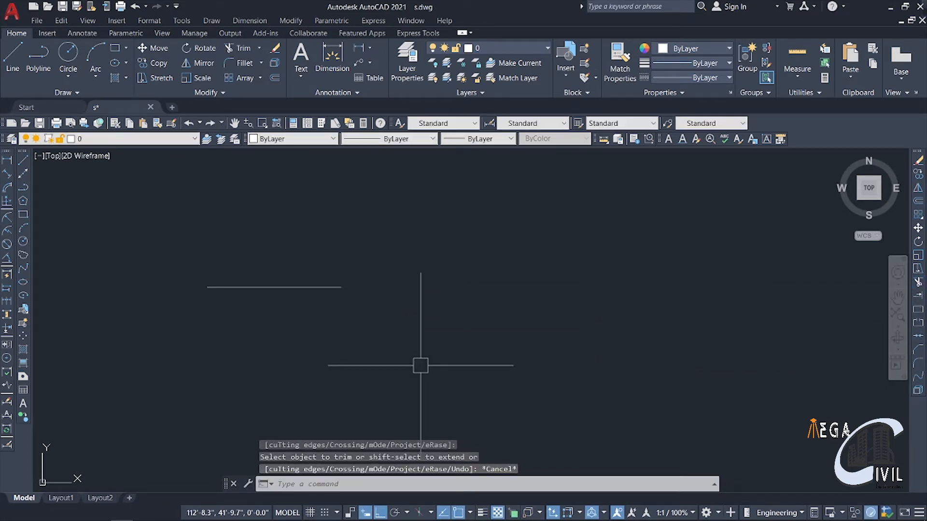
pyautogui.click(151, 265)
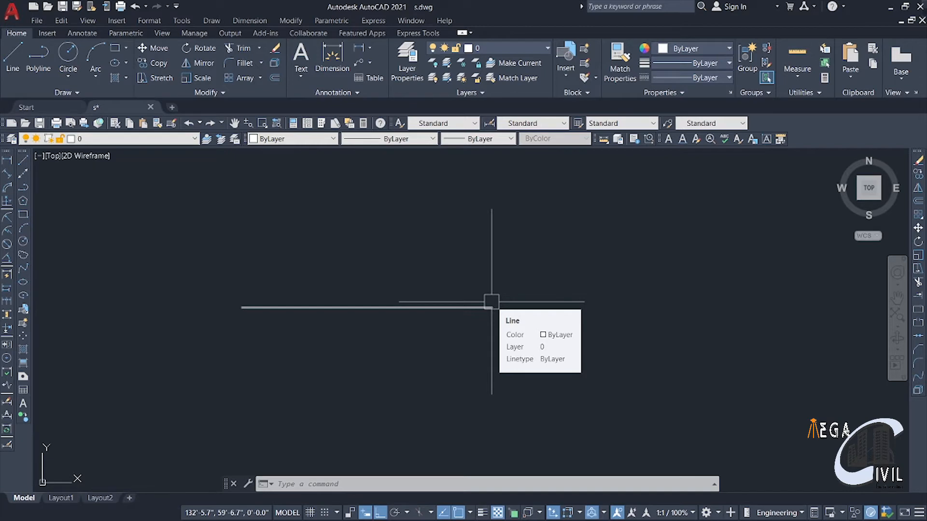
# Reopen Drawing1 from the recent documents and locate the 60 by 60 circle tile with red corner lines
pyautogui.click(46, 106)
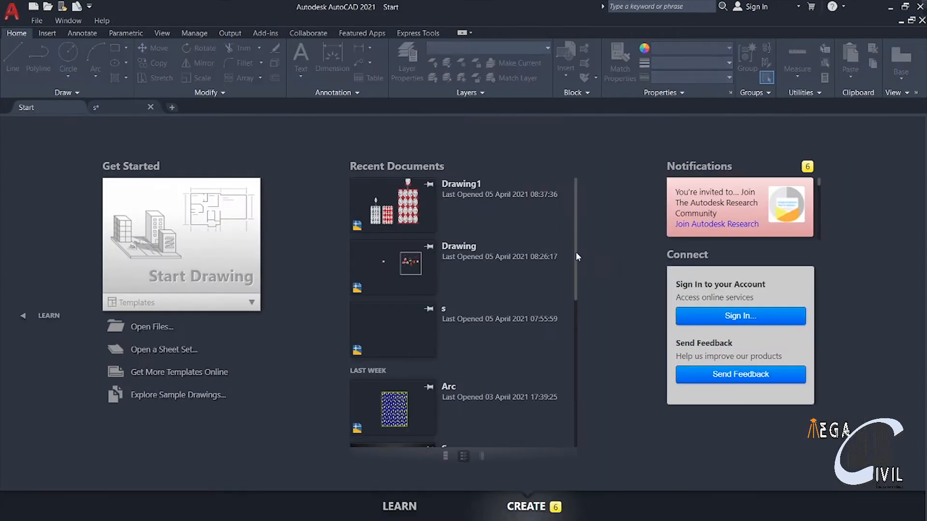
pyautogui.click(400, 205)
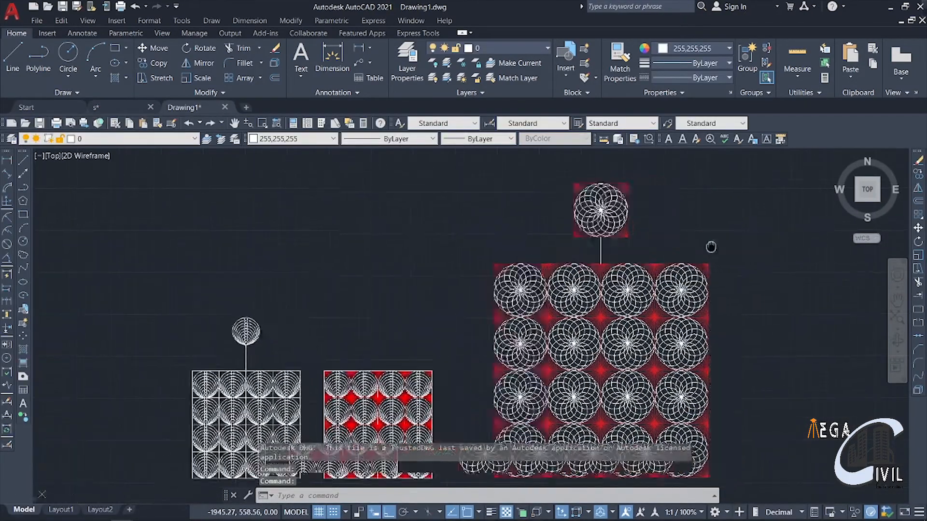
pyautogui.scroll(-6, 414, 257)
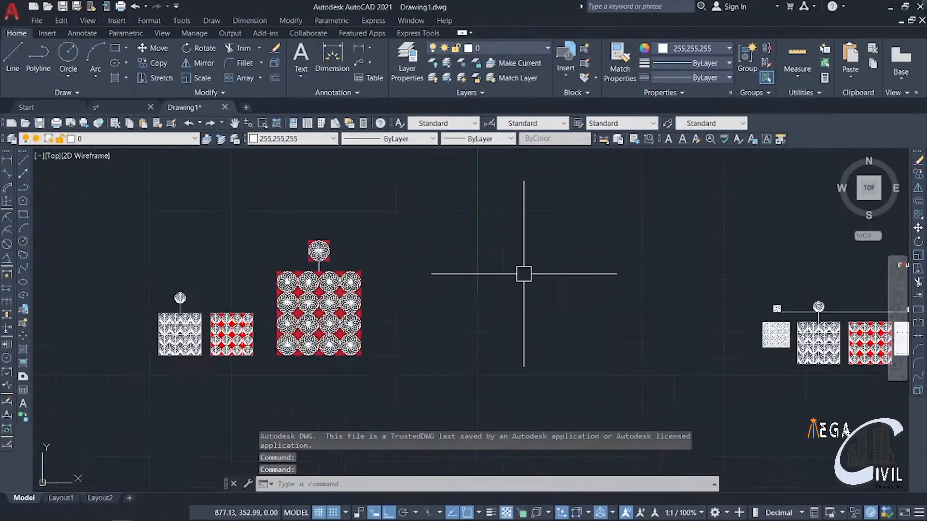
pyautogui.moveTo(506, 274); pyautogui.dragTo(340, 281, button='middle')
pyautogui.scroll(6, 550, 271)
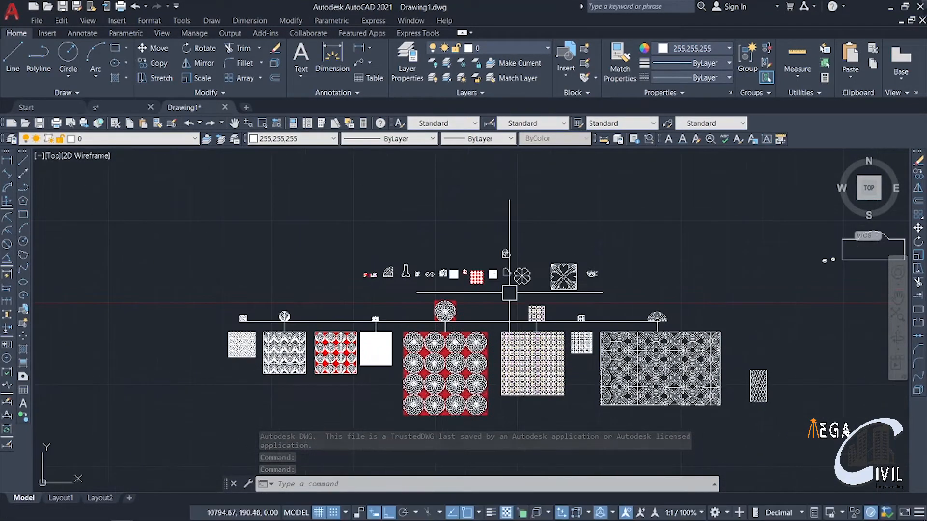
pyautogui.scroll(2, 453, 274)
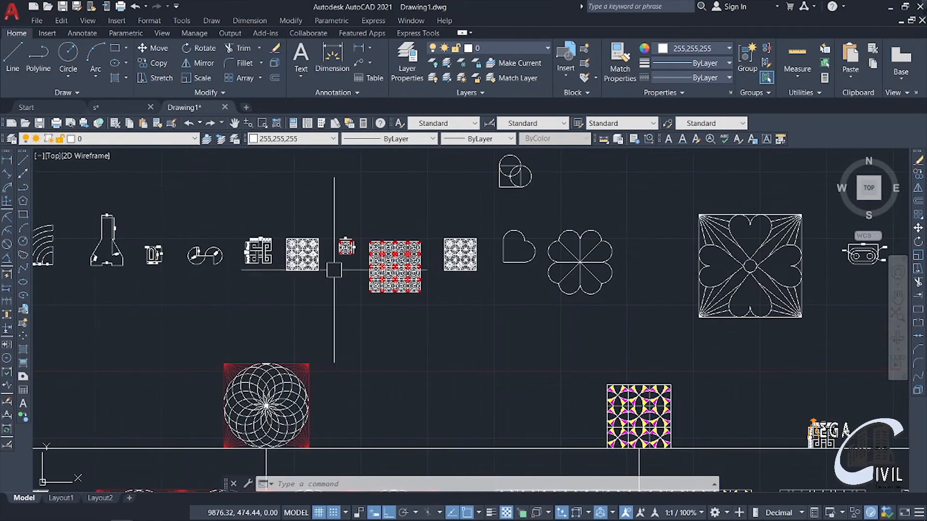
pyautogui.scroll(8, 383, 267)
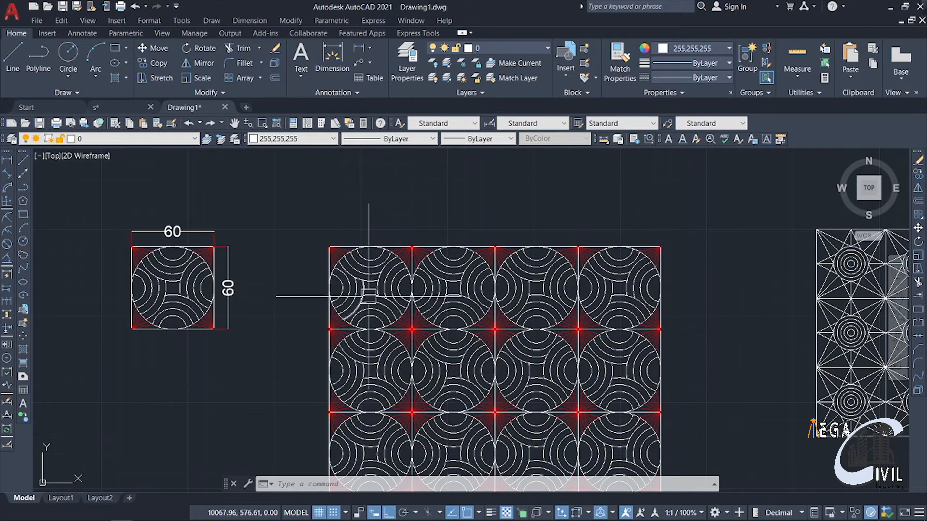
# Draw a circle with a diameter of 60 in the empty space above the 60 by 60 sample tile
pyautogui.scroll(-3, 244, 300)
pyautogui.moveTo(396, 348); pyautogui.dragTo(461, 397, button='middle')
pyautogui.moveTo(513, 318); pyautogui.dragTo(541, 355, button='middle')
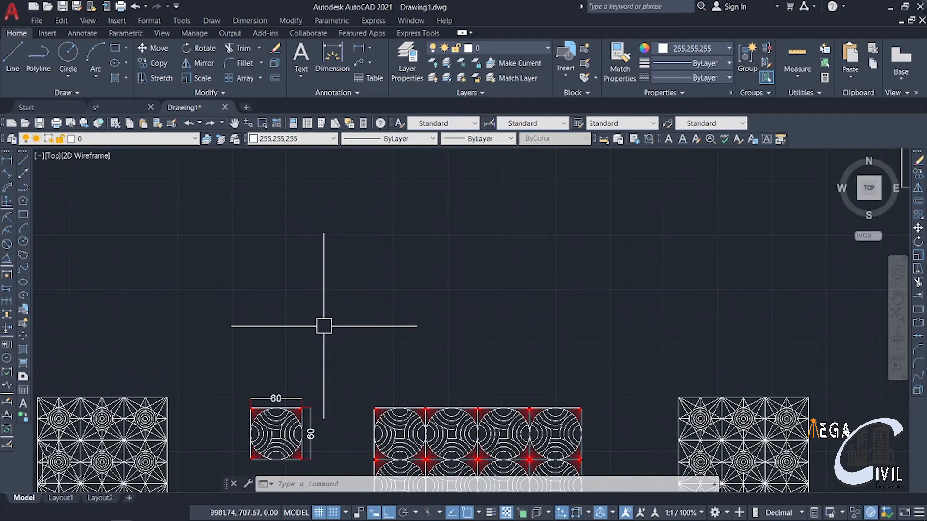
pyautogui.click(6, 243)
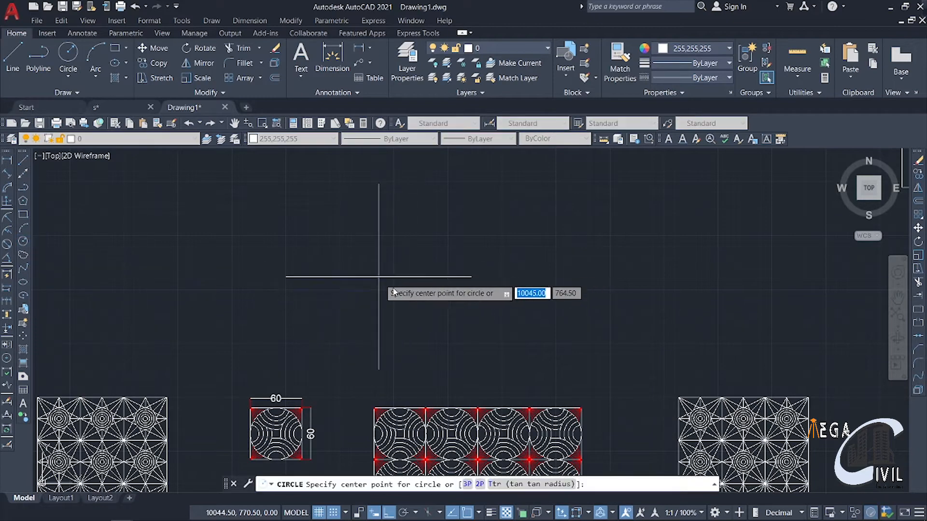
pyautogui.moveTo(379, 276)
pyautogui.mouseDown(button='middle')
pyautogui.moveTo(408, 339)
pyautogui.moveTo(406, 297)
pyautogui.moveTo(421, 296)
pyautogui.mouseUp(button='middle')
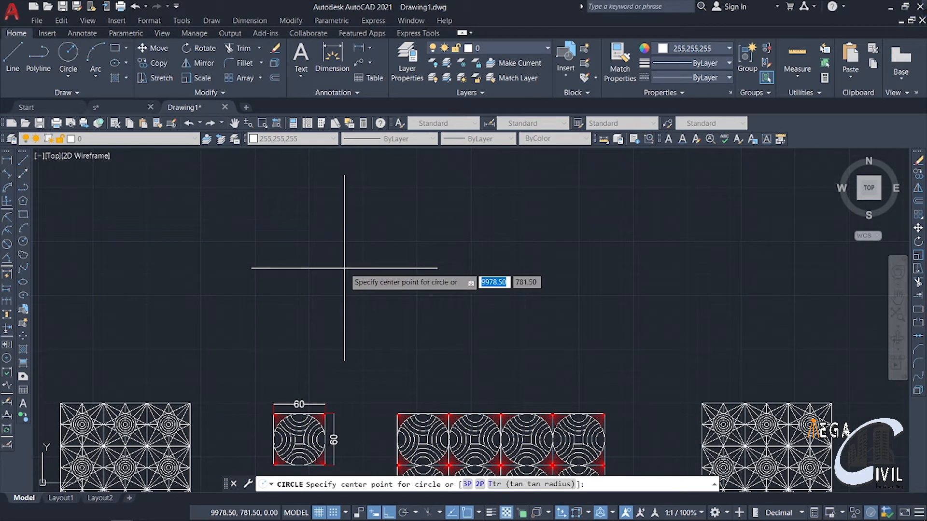
pyautogui.click(323, 234)
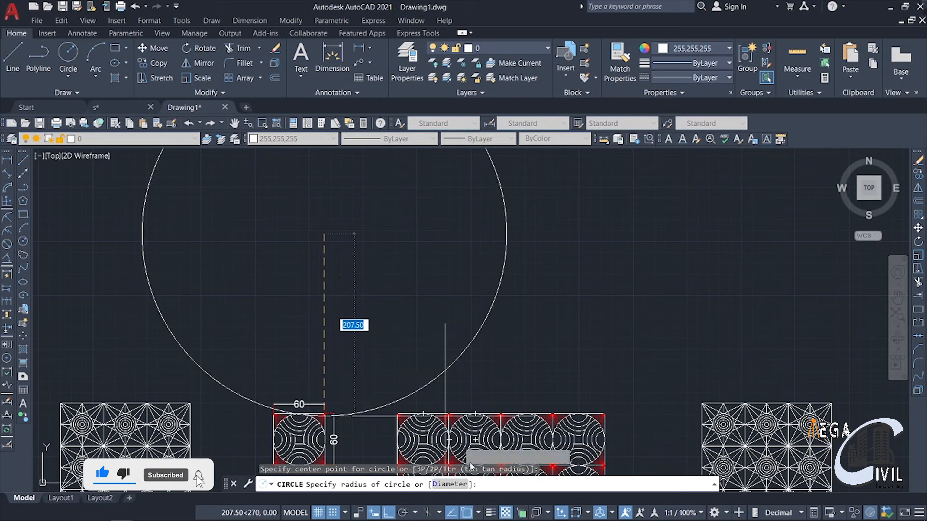
pyautogui.click(458, 486)
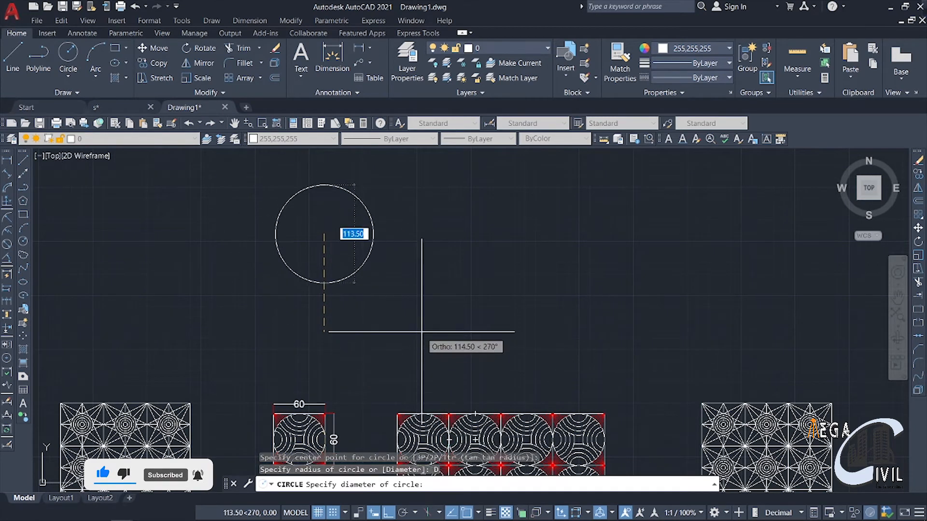
pyautogui.write('60')
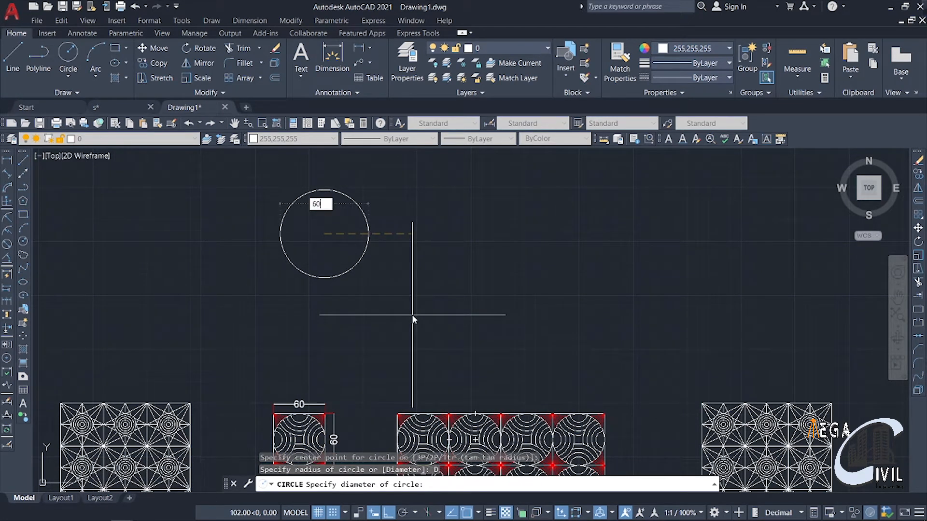
pyautogui.press('Return')
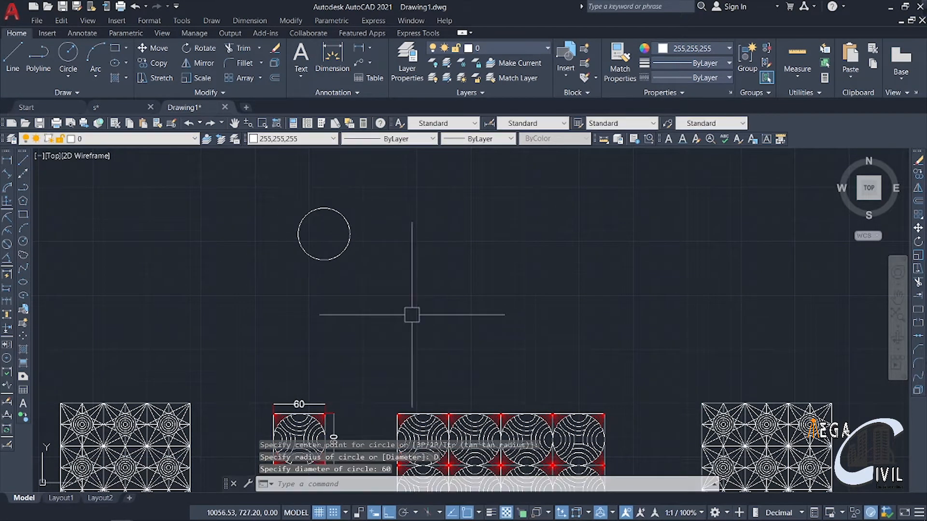
# Check the new circle's width between its left and right quadrants with a linear dimension, without placing the dimension
pyautogui.moveTo(412, 319); pyautogui.dragTo(423, 271, button='middle')
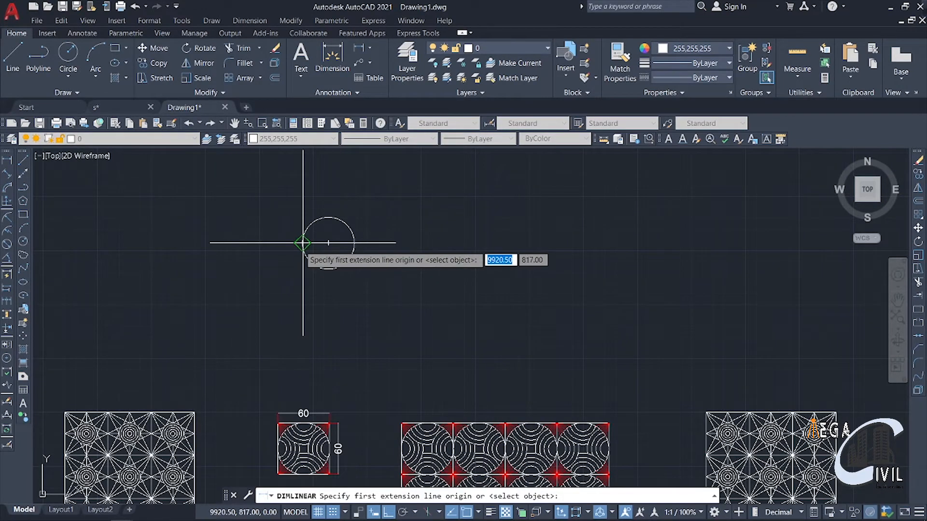
pyautogui.click(302, 243)
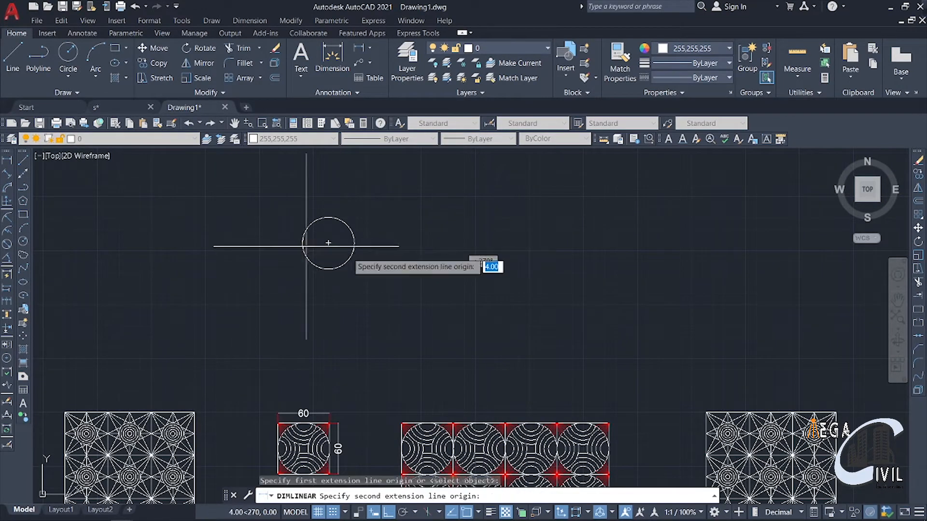
pyautogui.click(354, 243)
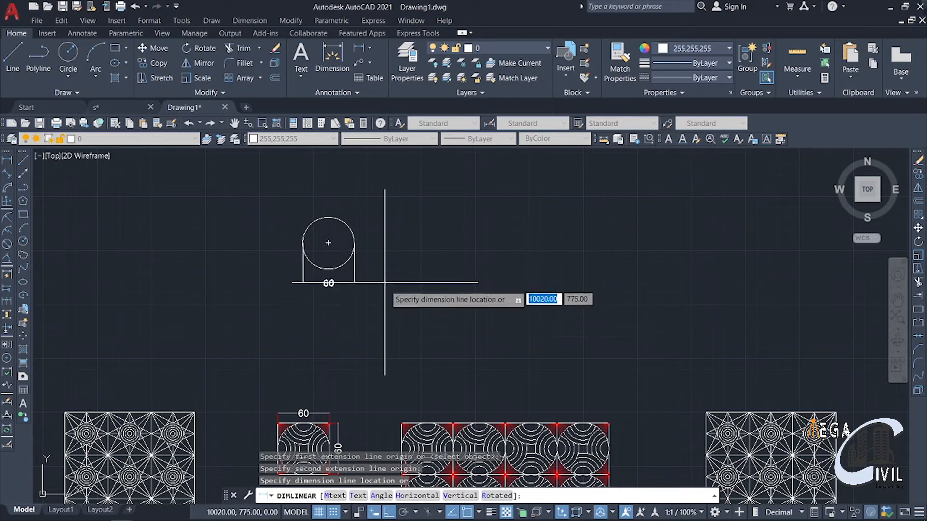
pyautogui.press('Escape')
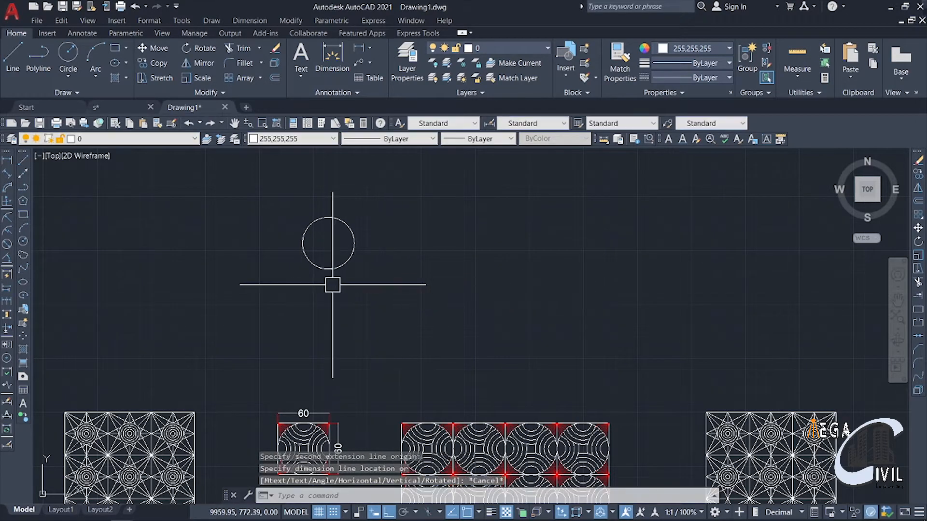
# Draw a circle of radius 10 centred on the upper quadrant of the 60-diameter circle
pyautogui.moveTo(333, 285)
pyautogui.mouseDown(button='middle')
pyautogui.moveTo(352, 296)
pyautogui.moveTo(348, 275)
pyautogui.mouseUp(button='middle')
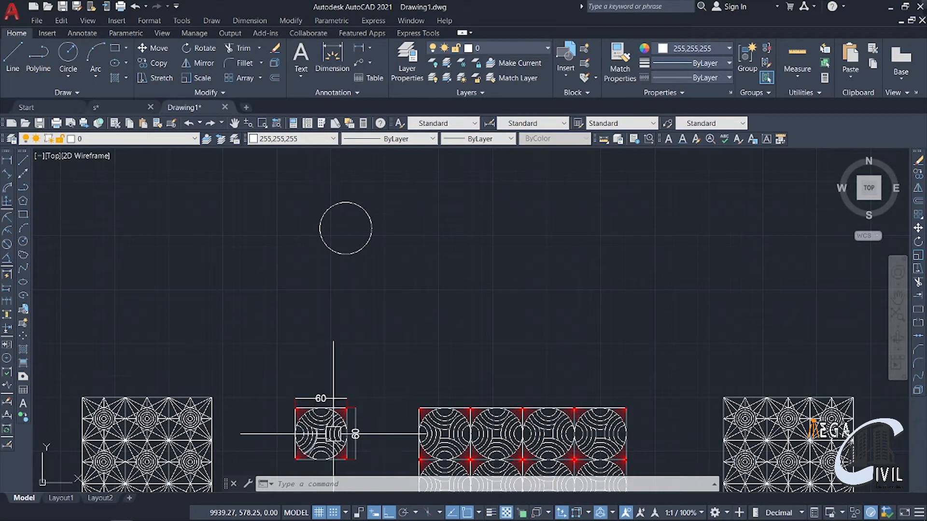
pyautogui.moveTo(426, 343)
pyautogui.mouseDown(button='middle')
pyautogui.moveTo(434, 367)
pyautogui.moveTo(464, 312)
pyautogui.moveTo(455, 341)
pyautogui.mouseUp(button='middle')
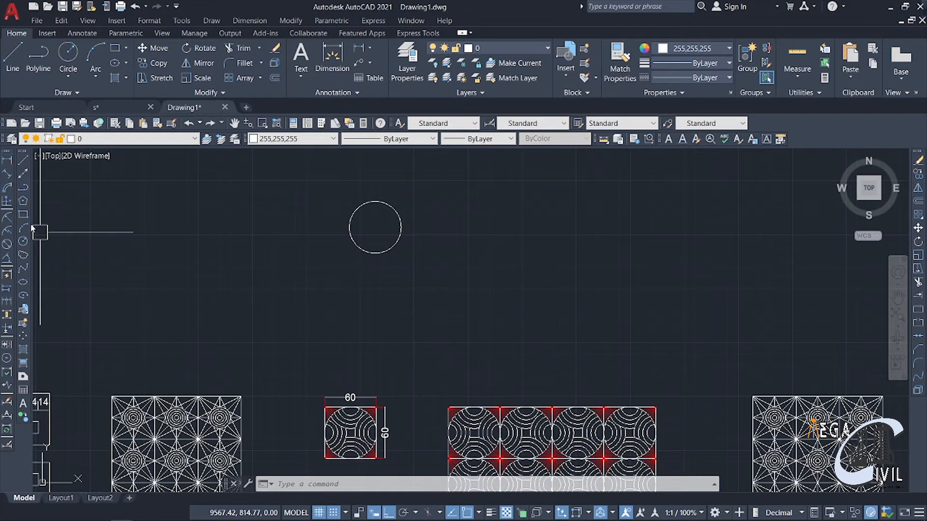
pyautogui.click(23, 241)
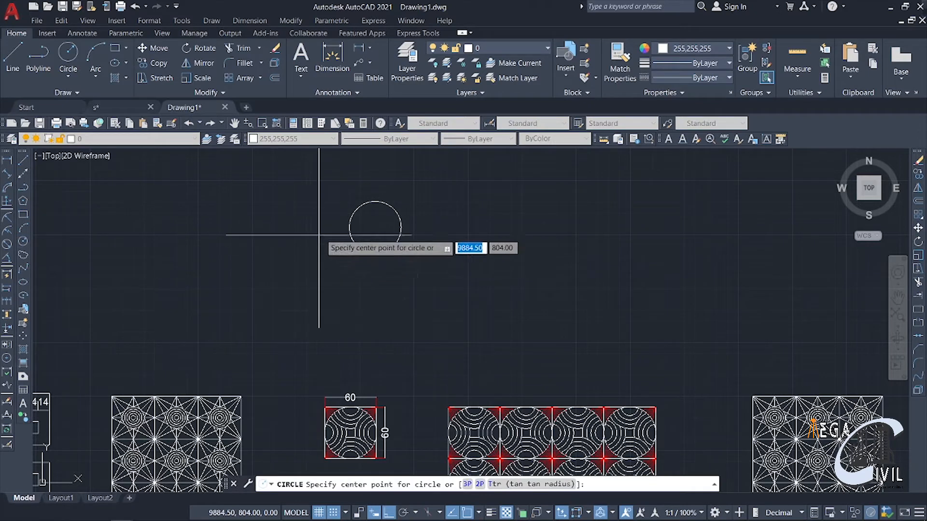
pyautogui.click(376, 200)
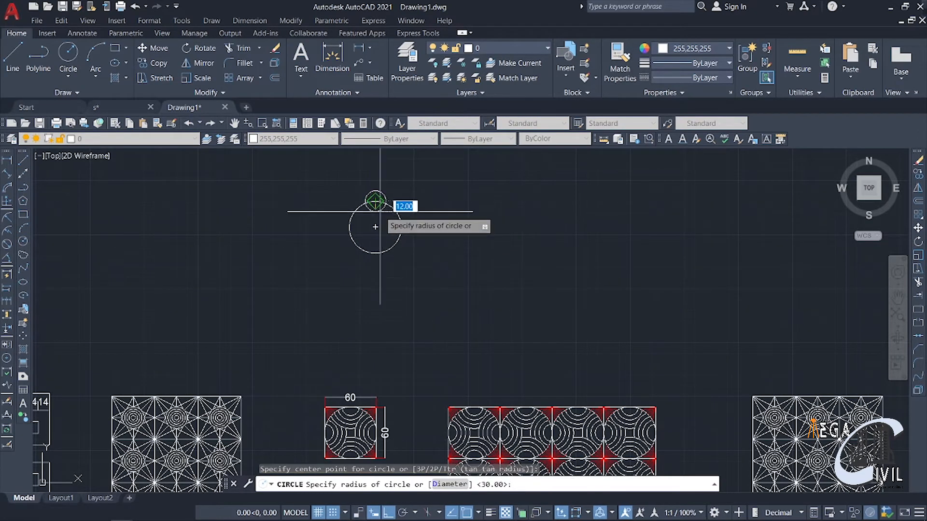
pyautogui.write('10')
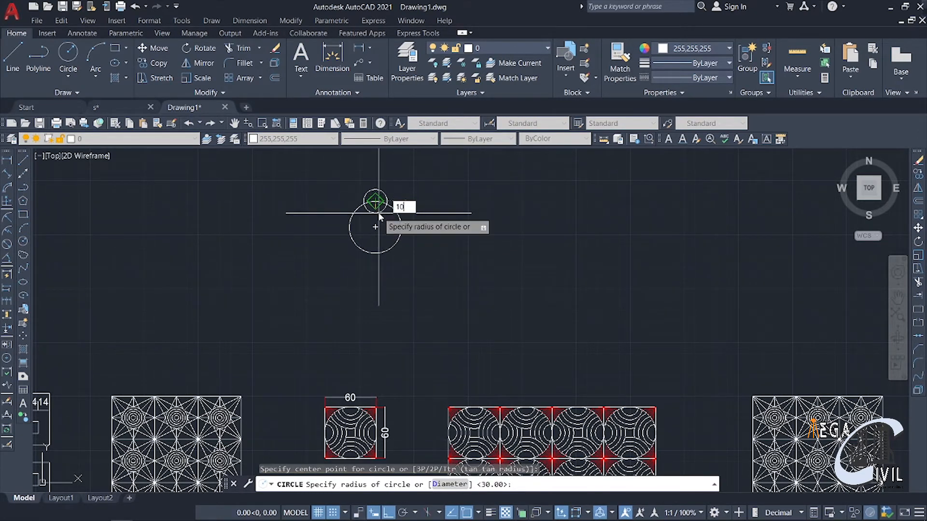
pyautogui.press('Return')
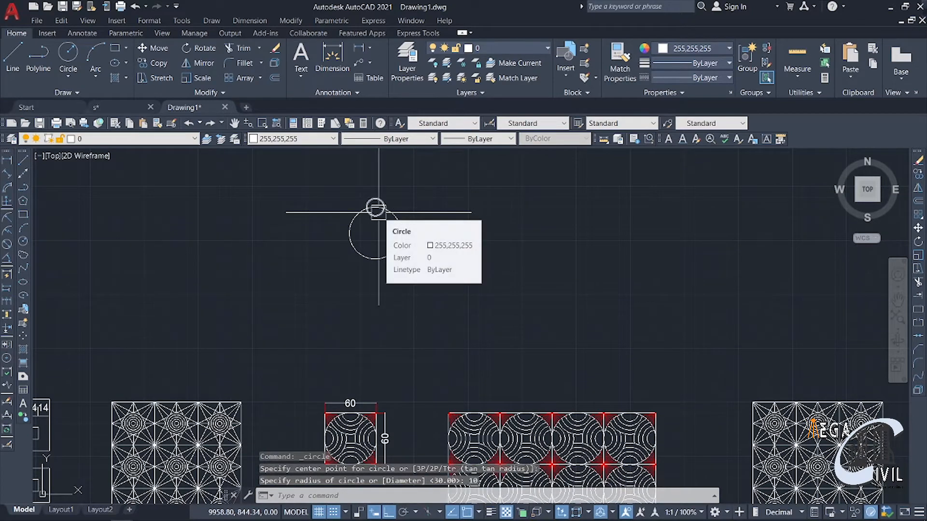
# Offset the radius 10 circle outward three times at a distance of 5 to form four concentric circles
pyautogui.moveTo(534, 242); pyautogui.dragTo(555, 270, button='middle')
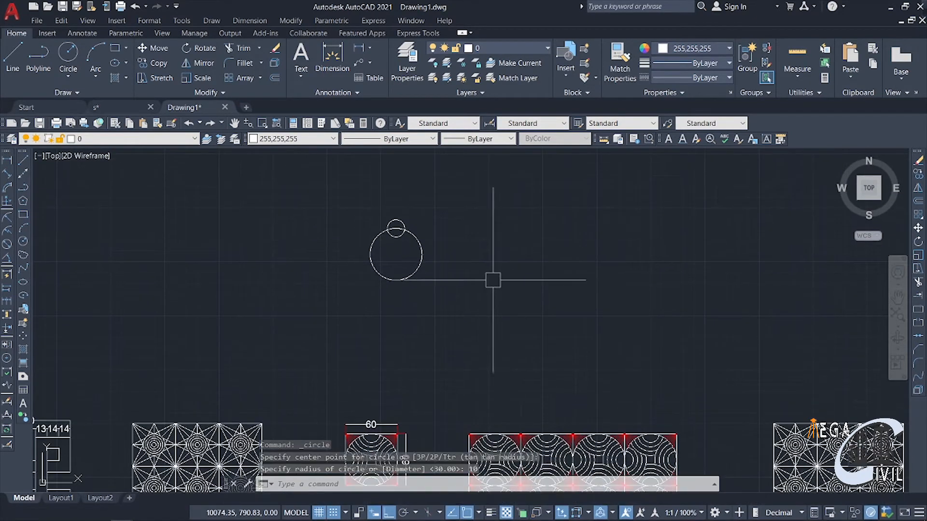
pyautogui.moveTo(492, 280); pyautogui.dragTo(464, 267, button='middle')
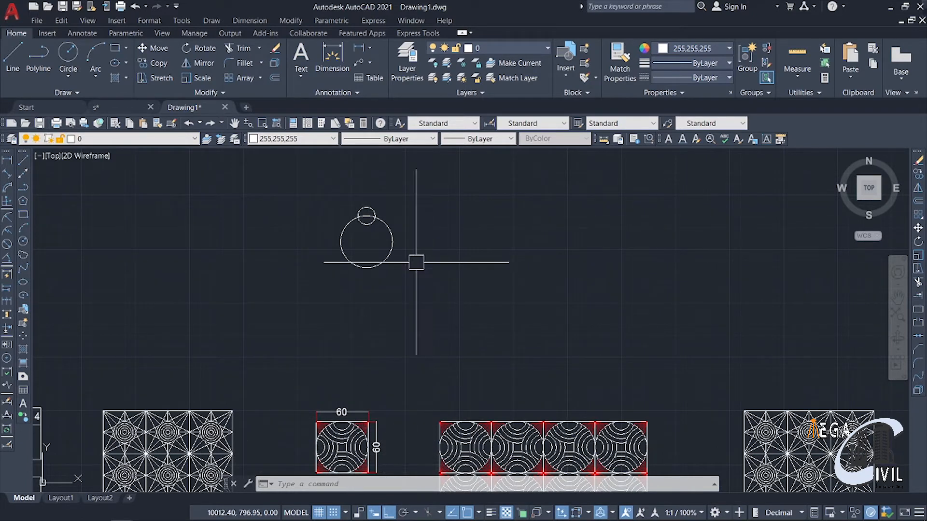
pyautogui.moveTo(422, 263); pyautogui.dragTo(422, 285, button='middle')
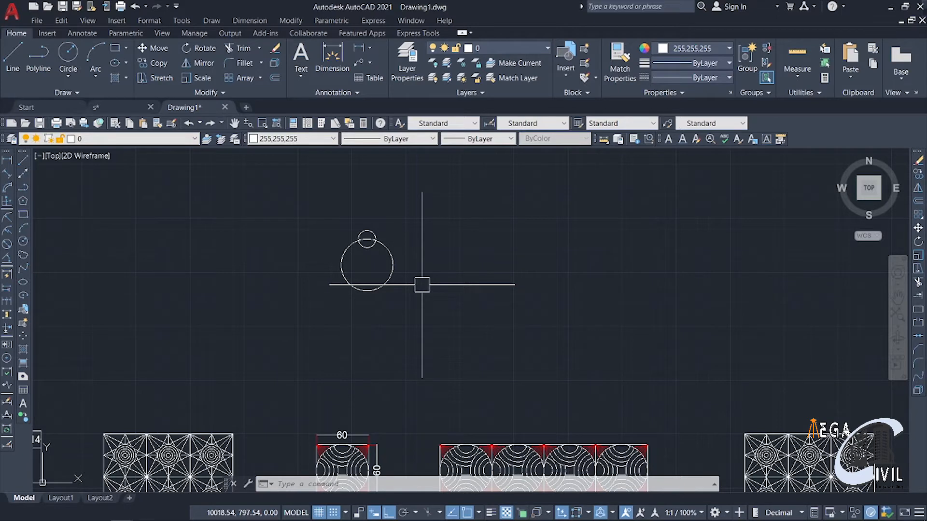
pyautogui.write('OFFSET')
pyautogui.press('Return')
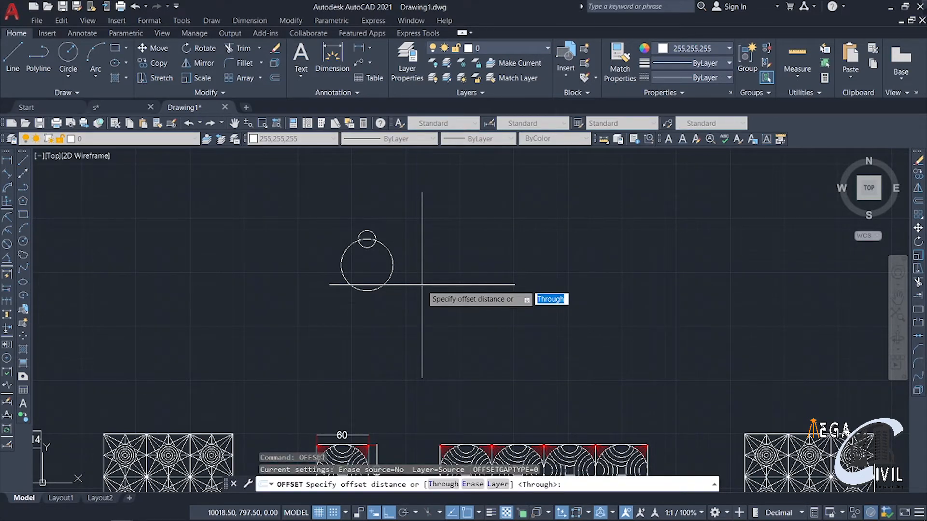
pyautogui.write('5')
pyautogui.press('Return')
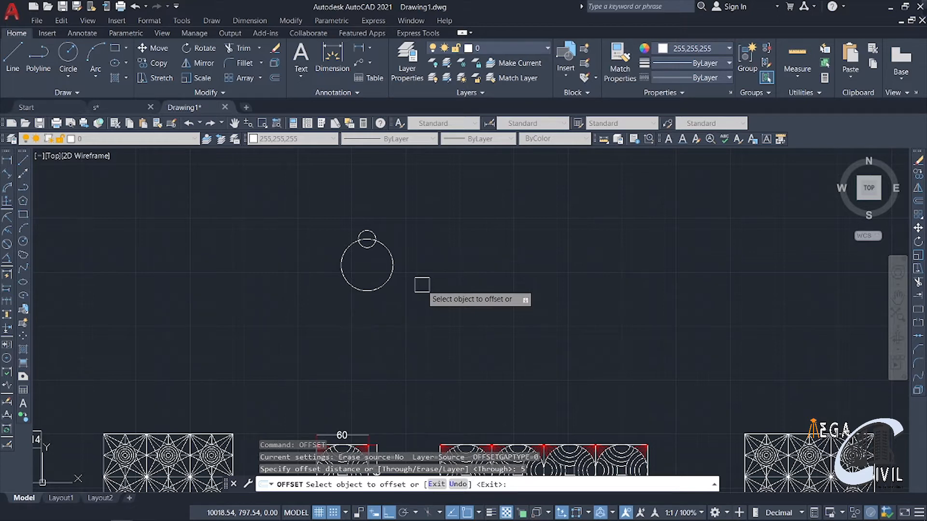
pyautogui.click(365, 247)
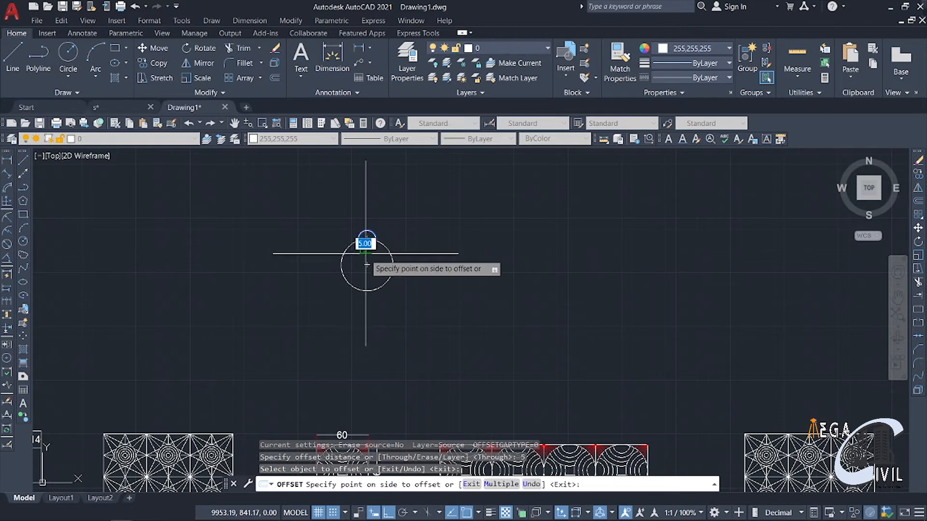
pyautogui.click(367, 264)
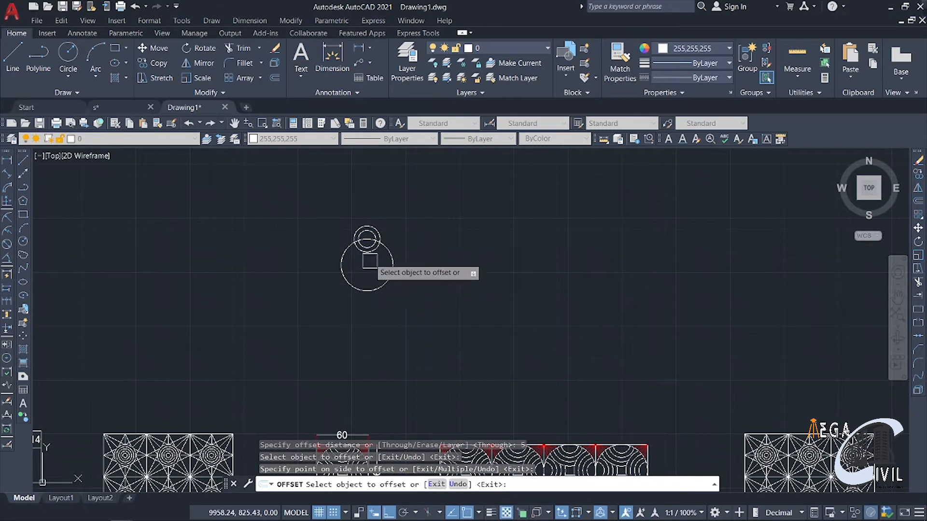
pyautogui.click(368, 254)
pyautogui.click(370, 271)
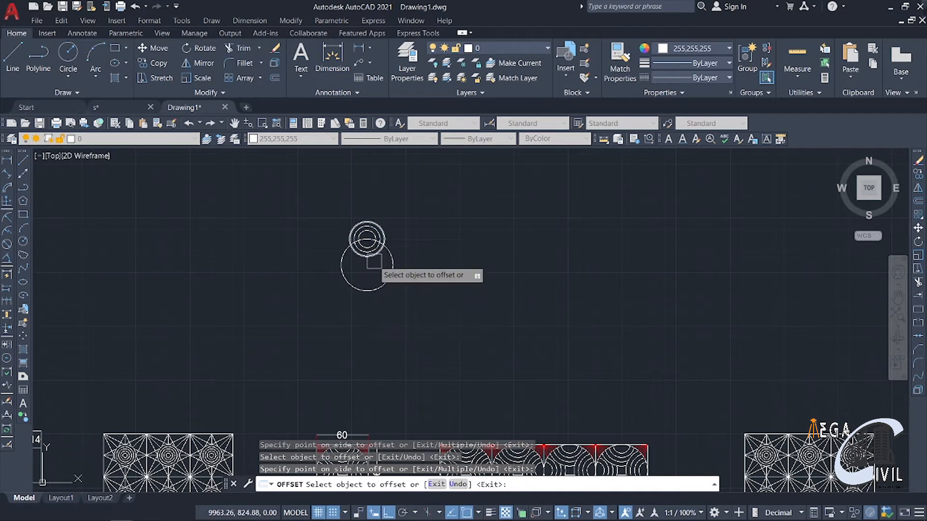
pyautogui.click(371, 261)
pyautogui.click(372, 272)
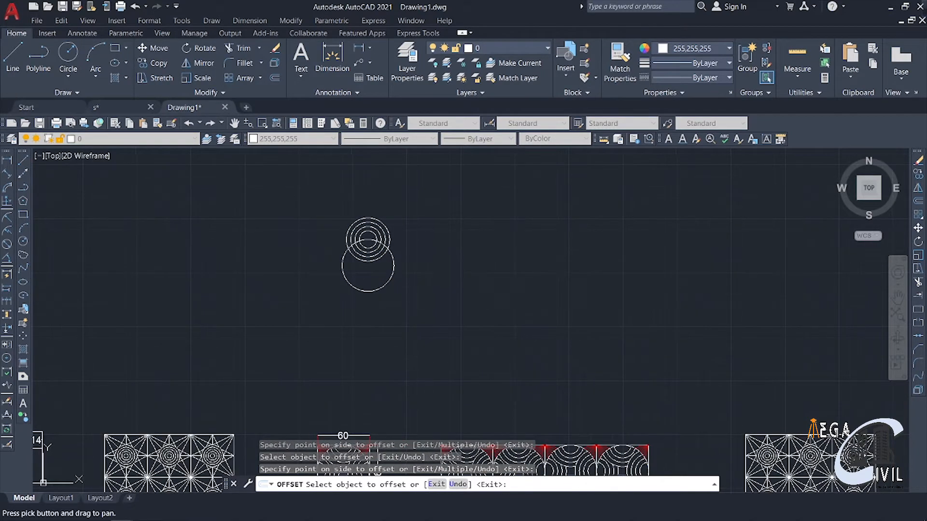
pyautogui.press('Escape')
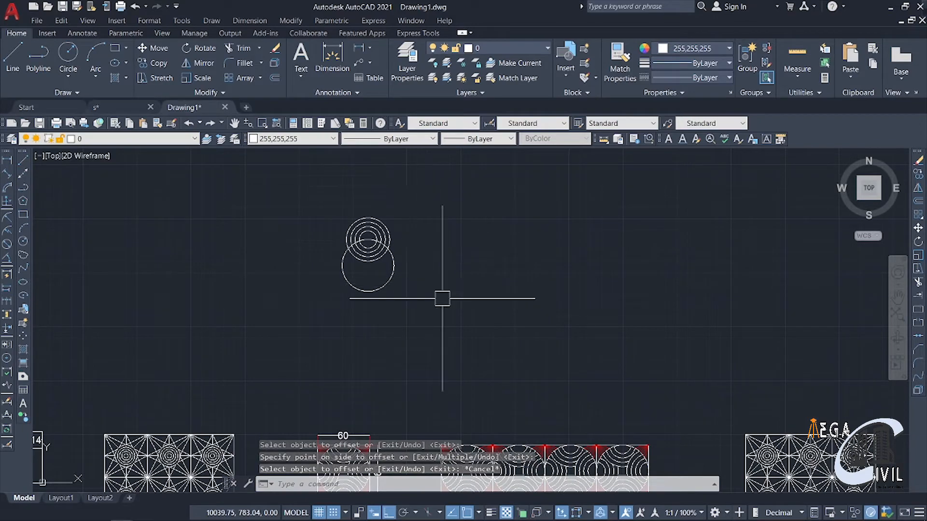
# Set up a classic polar array of 4 items filling 360 degrees, centred on the 60-diameter circle's centre
pyautogui.moveTo(443, 299)
pyautogui.mouseDown(button='middle')
pyautogui.moveTo(415, 259)
pyautogui.moveTo(432, 306)
pyautogui.mouseUp(button='middle')
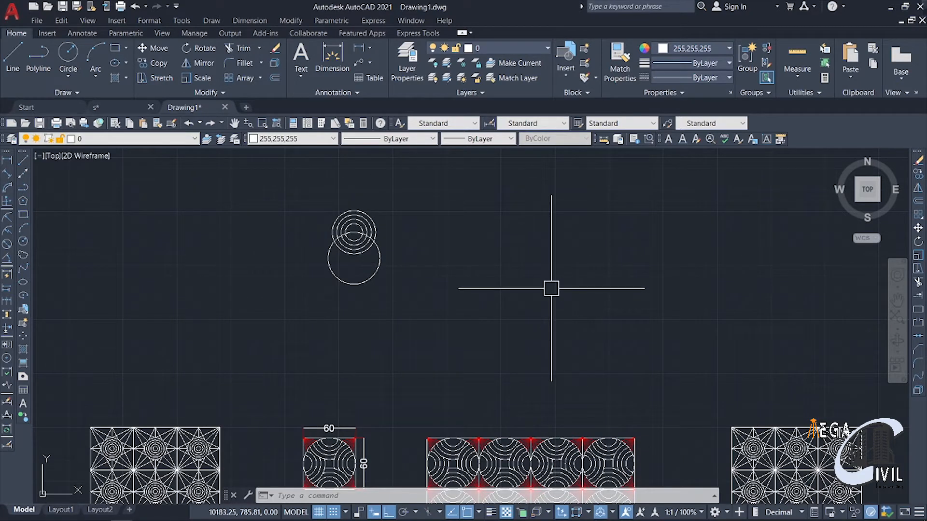
pyautogui.write('ARR')
pyautogui.press('Down')
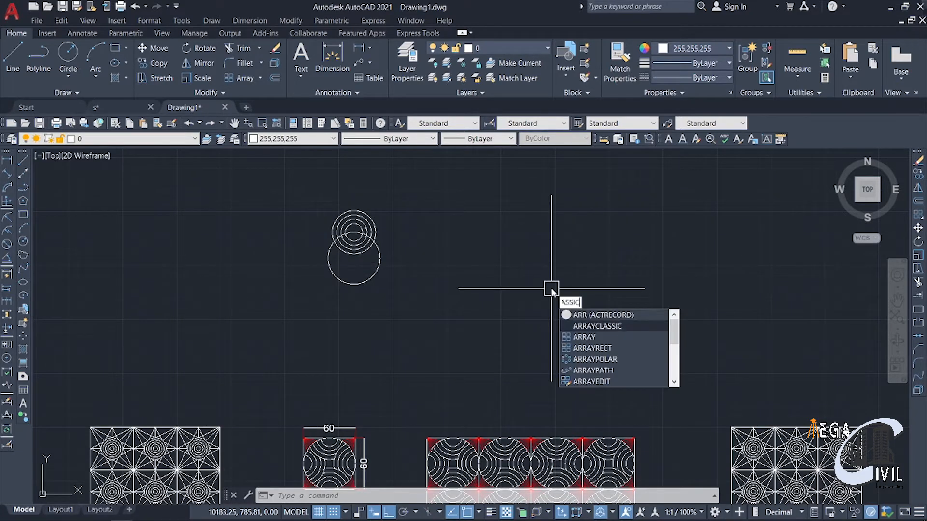
pyautogui.press('Return')
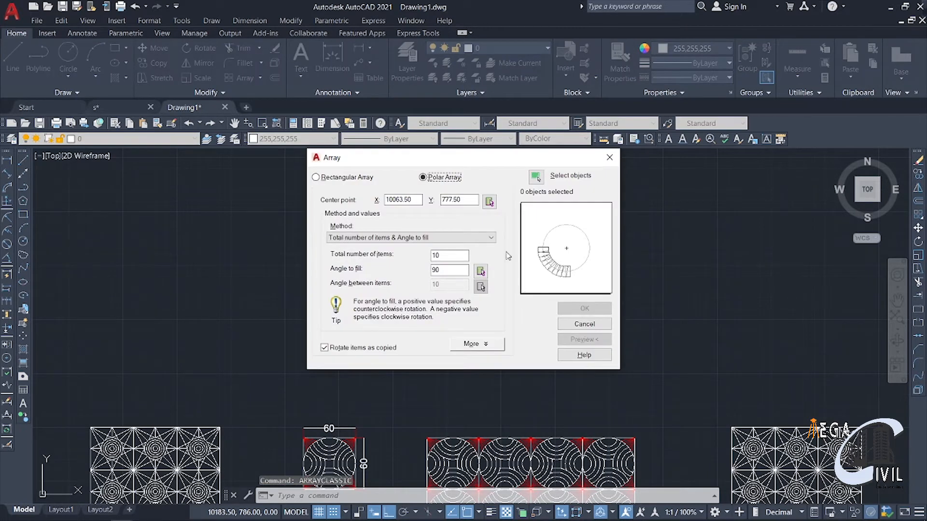
pyautogui.moveTo(459, 271); pyautogui.dragTo(421, 271)
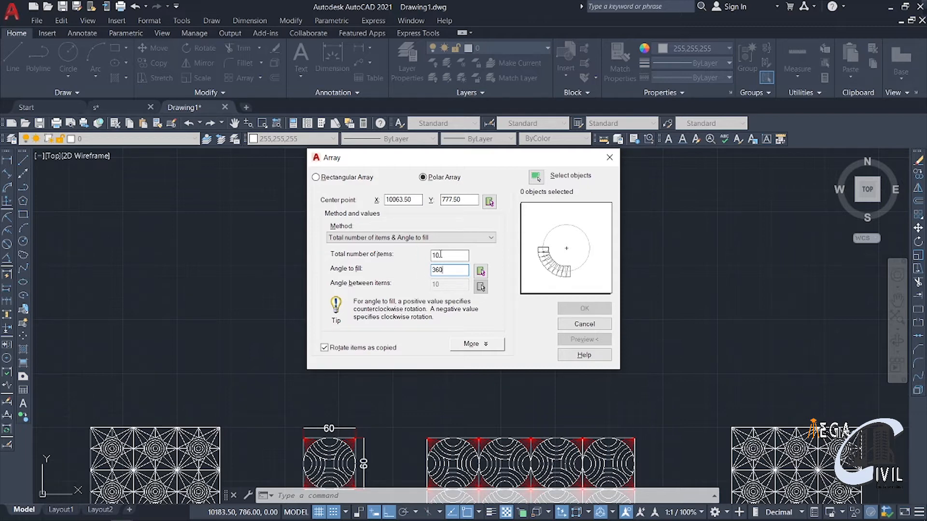
pyautogui.moveTo(440, 254); pyautogui.dragTo(408, 258)
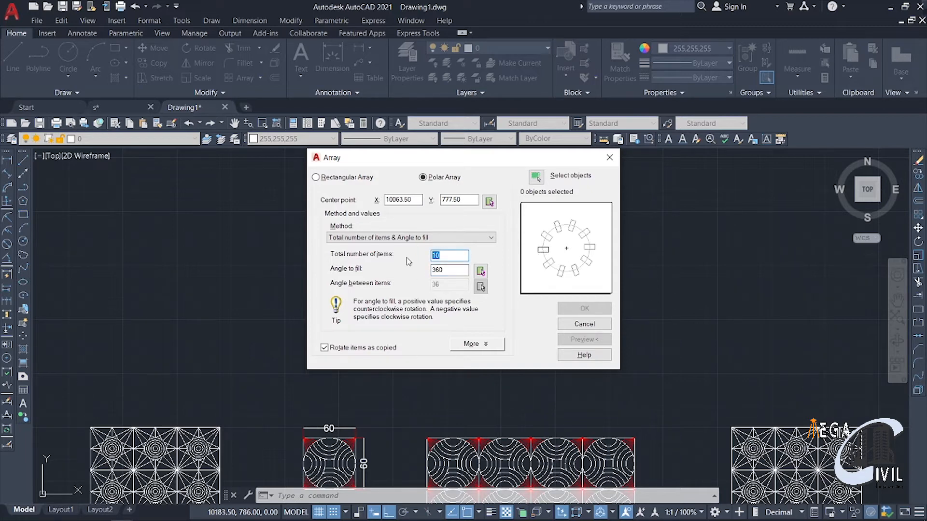
pyautogui.write('4')
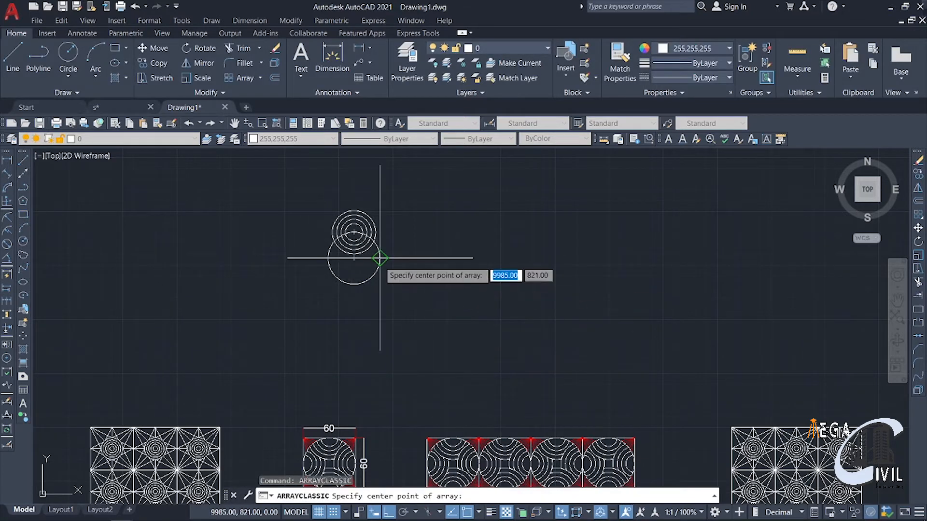
pyautogui.click(354, 258)
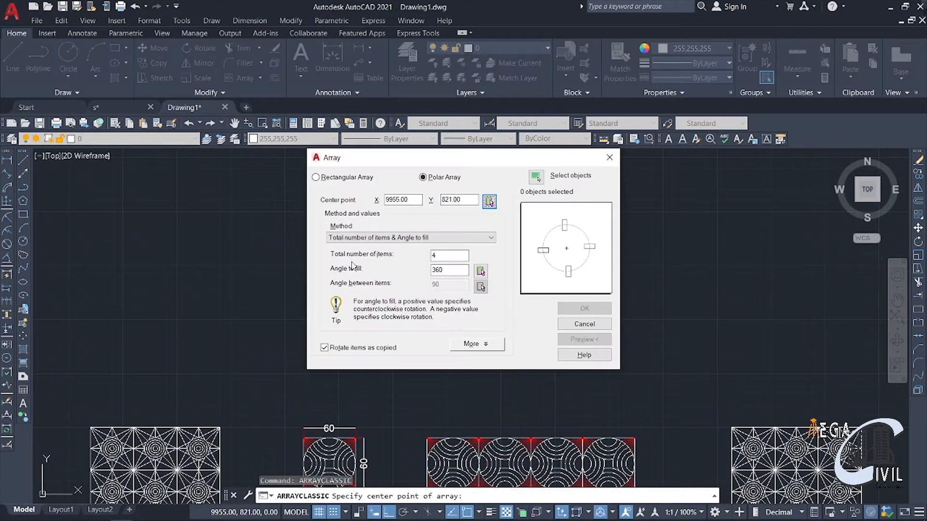
# Select the four concentric circles as the array objects and create the polar array
pyautogui.click(535, 177)
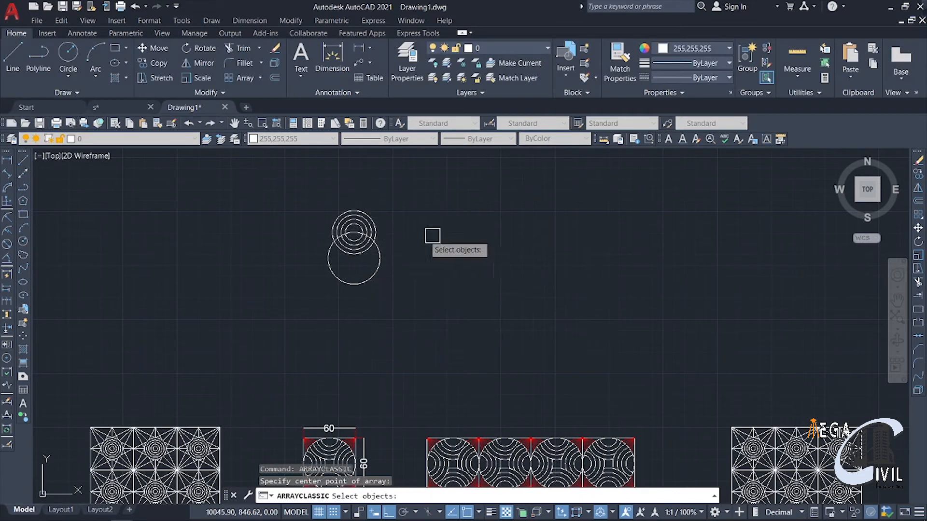
pyautogui.click(416, 235)
pyautogui.click(383, 201)
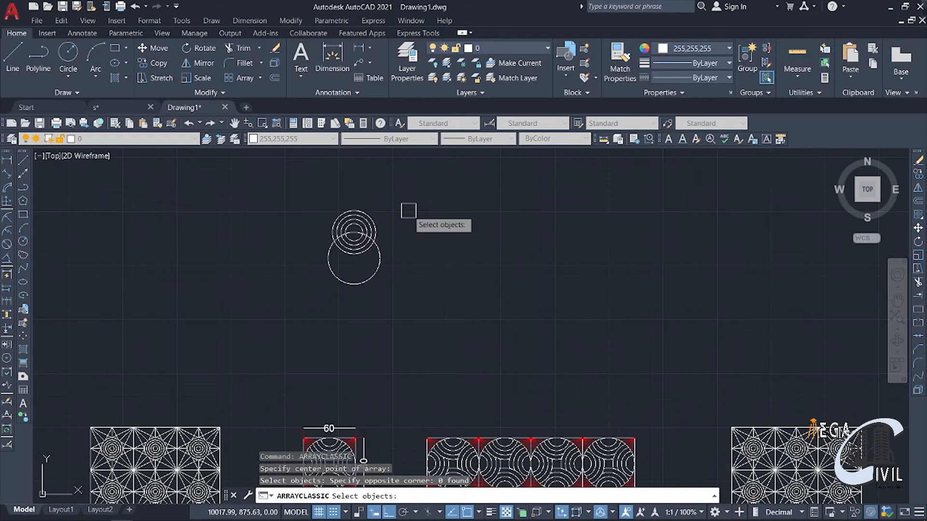
pyautogui.click(407, 212)
pyautogui.click(302, 207)
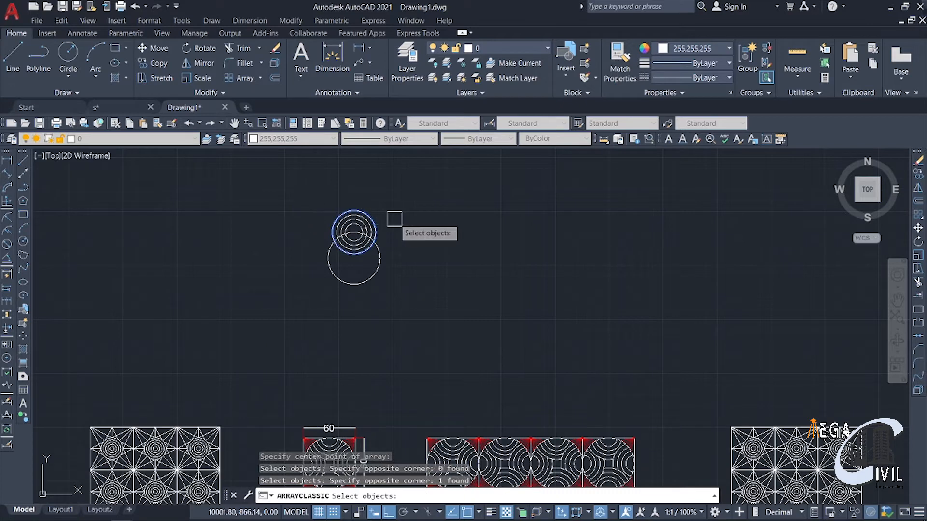
pyautogui.click(396, 221)
pyautogui.click(321, 207)
pyautogui.click(407, 221)
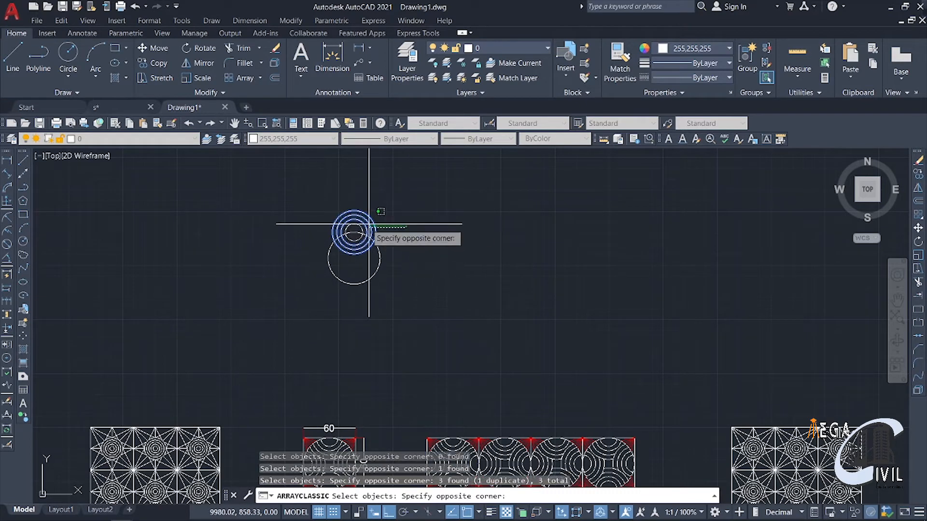
pyautogui.click(340, 227)
pyautogui.press('Return')
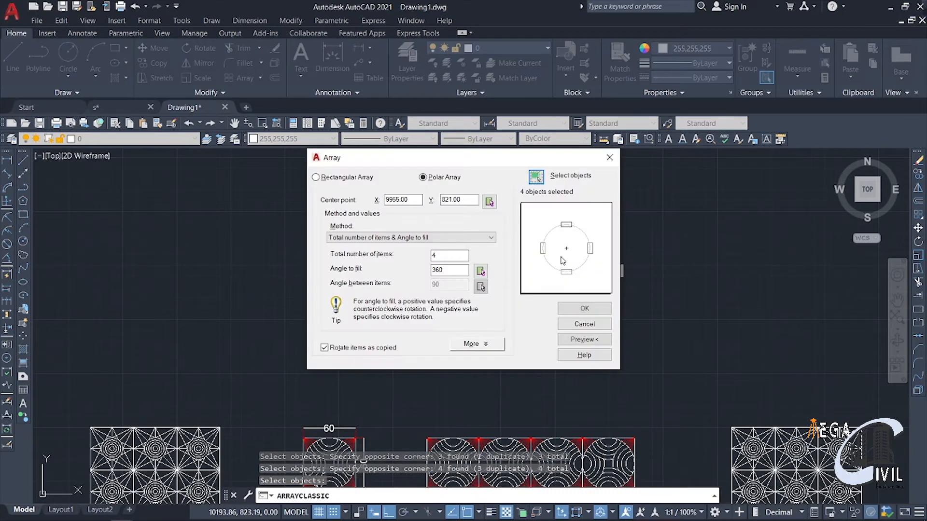
pyautogui.click(585, 308)
# Trim away all concentric circle portions outside the 60-diameter circle, using that circle as the cutting edge
pyautogui.moveTo(486, 314)
pyautogui.mouseDown(button='middle')
pyautogui.moveTo(458, 273)
pyautogui.moveTo(476, 289)
pyautogui.mouseUp(button='middle')
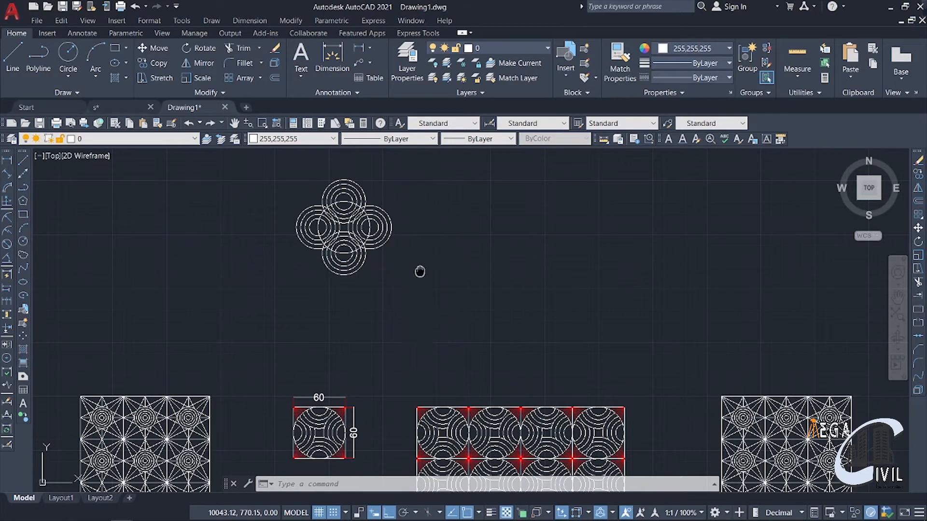
pyautogui.moveTo(420, 271)
pyautogui.mouseDown(button='middle')
pyautogui.moveTo(452, 310)
pyautogui.moveTo(466, 357)
pyautogui.moveTo(520, 388)
pyautogui.mouseUp(button='middle')
pyautogui.scroll(2, 445, 310)
pyautogui.scroll(2, 520, 388)
pyautogui.moveTo(520, 389); pyautogui.dragTo(565, 420, button='middle')
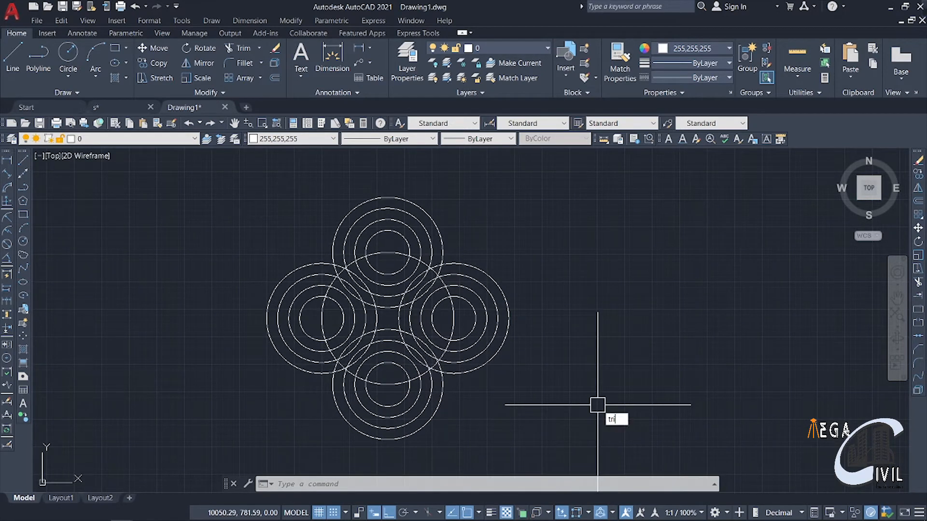
pyautogui.press('Return')
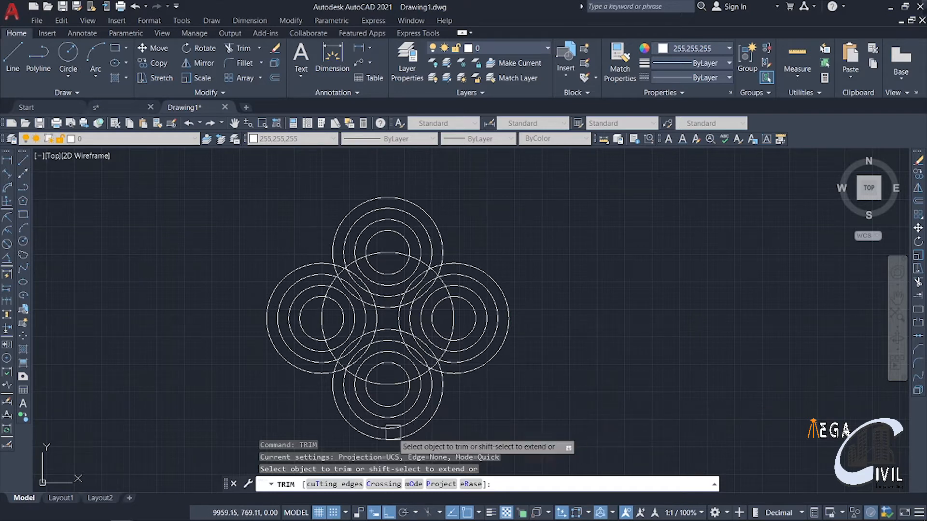
pyautogui.click(337, 484)
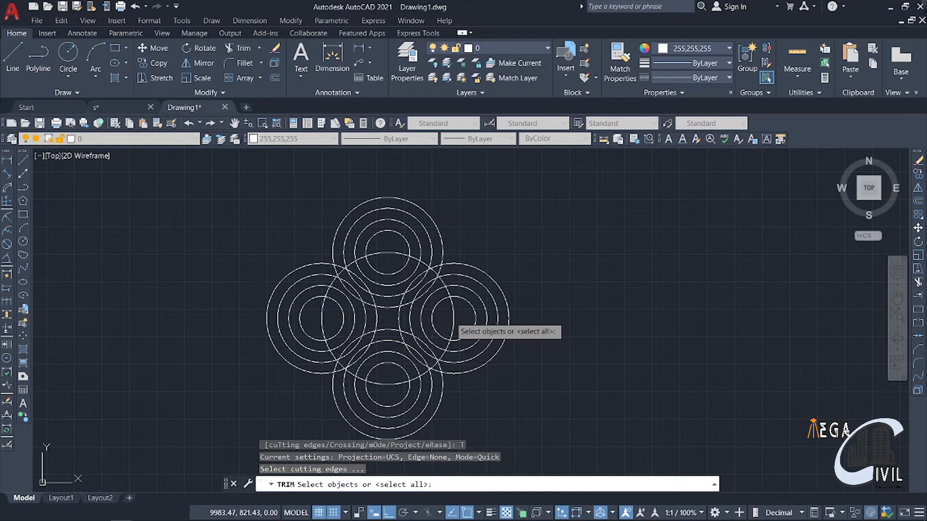
pyautogui.click(453, 323)
pyautogui.press('Return')
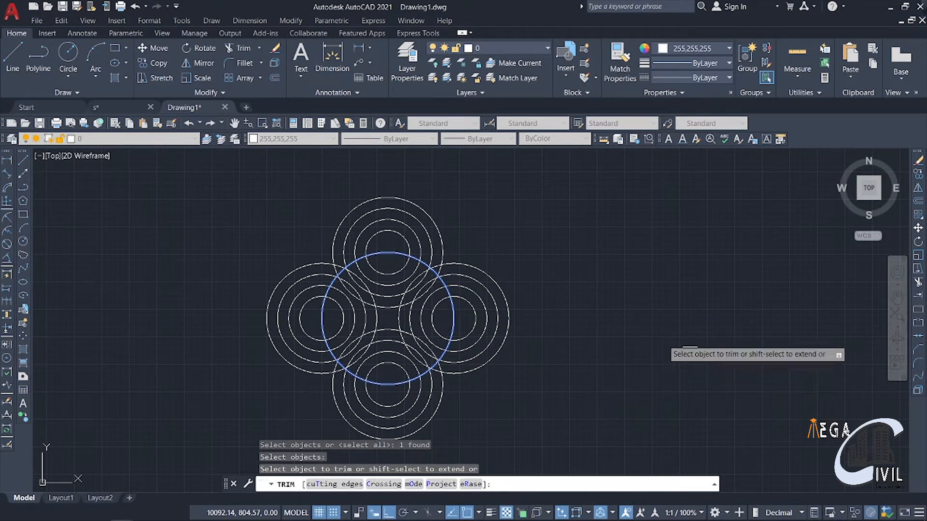
pyautogui.moveTo(483, 219)
pyautogui.mouseDown()
pyautogui.moveTo(477, 383)
pyautogui.moveTo(461, 386)
pyautogui.mouseUp()
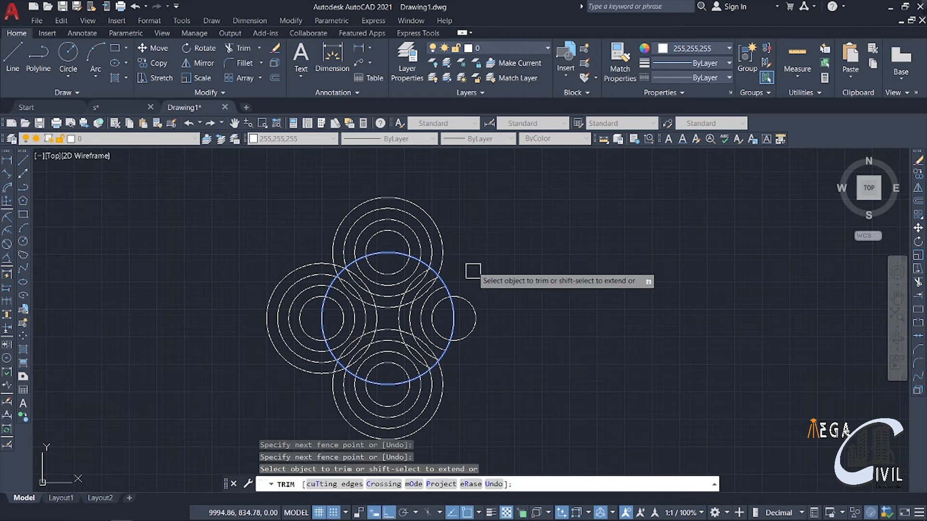
pyautogui.moveTo(469, 254)
pyautogui.mouseDown()
pyautogui.moveTo(469, 371)
pyautogui.moveTo(410, 395)
pyautogui.moveTo(289, 389)
pyautogui.moveTo(309, 329)
pyautogui.moveTo(307, 243)
pyautogui.moveTo(468, 241)
pyautogui.mouseUp()
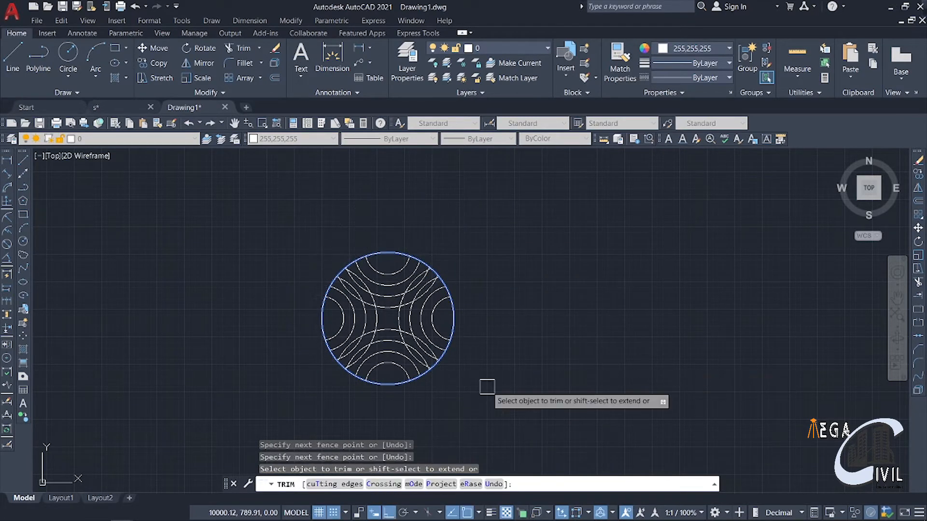
# End the finished trim and start Trim again for the overlapping arcs inside the circle
pyautogui.press('Escape')
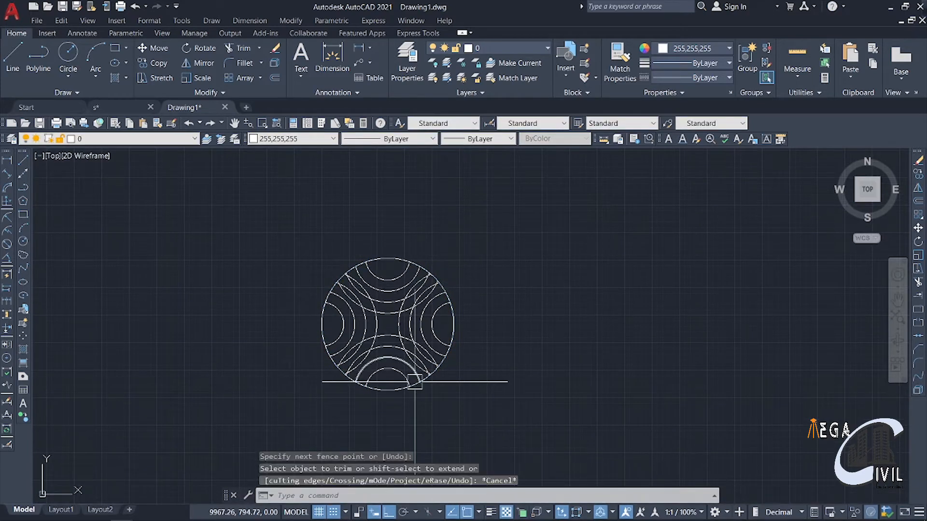
pyautogui.moveTo(407, 377); pyautogui.dragTo(488, 419, button='middle')
pyautogui.scroll(2, 414, 380)
pyautogui.moveTo(511, 344); pyautogui.dragTo(563, 385, button='middle')
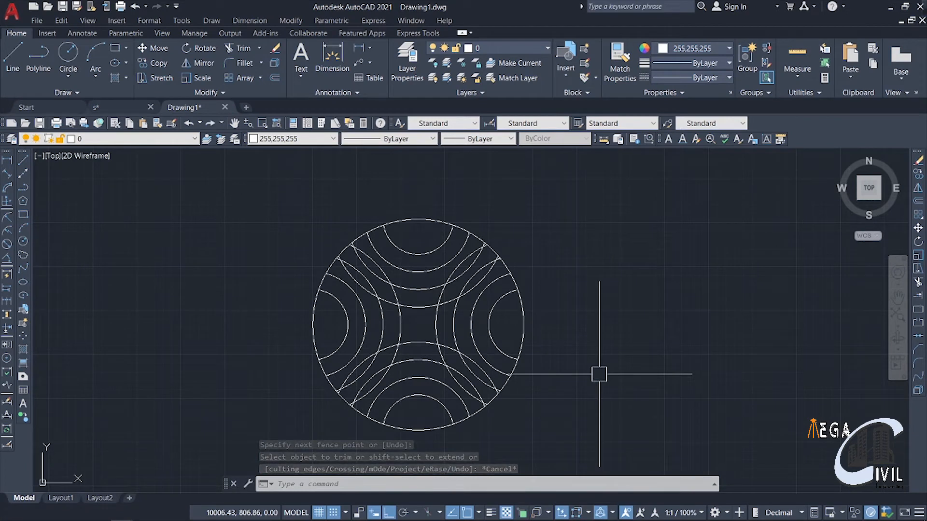
pyautogui.write('TRIM')
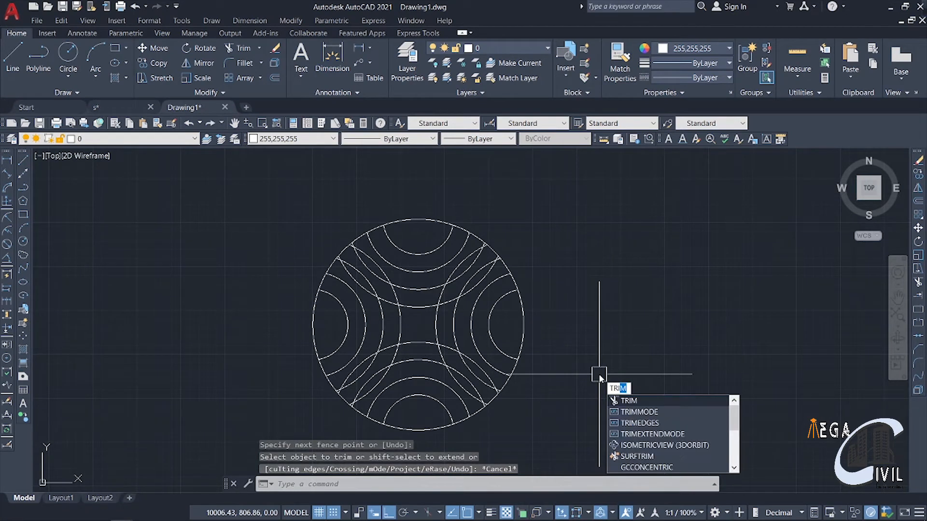
pyautogui.press('Return')
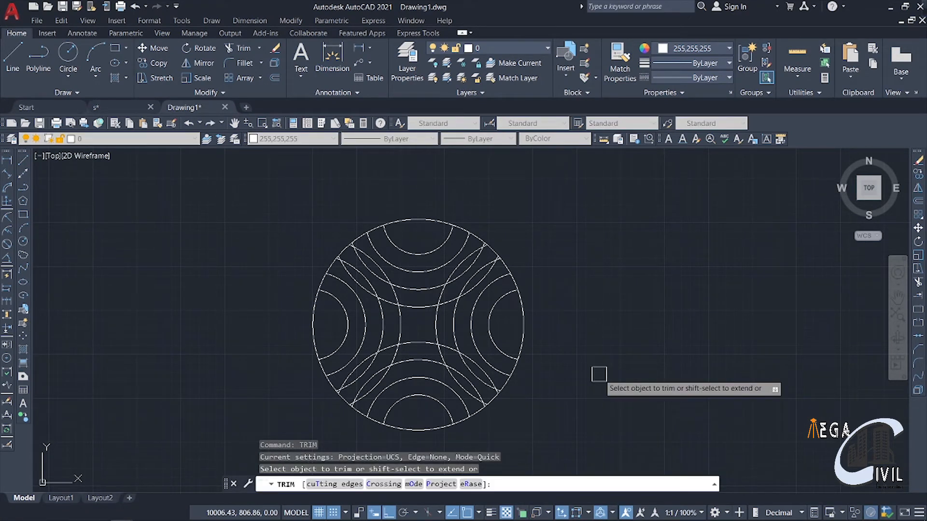
# Compare the overlapping arcs in the circle with the dimensioned 60 by 60 reference tile below it
pyautogui.scroll(-4, 594, 382)
pyautogui.moveTo(578, 362); pyautogui.dragTo(442, 136, button='middle')
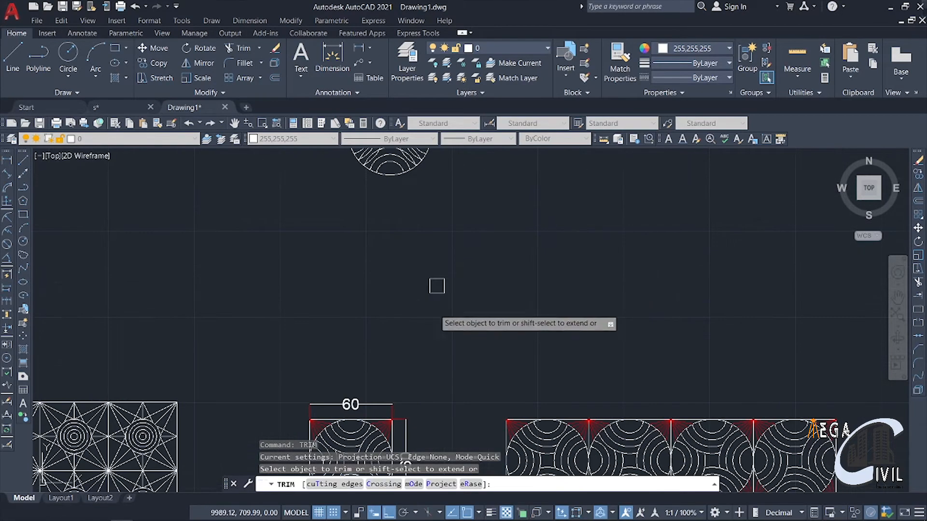
pyautogui.moveTo(445, 299); pyautogui.dragTo(446, 414, button='middle')
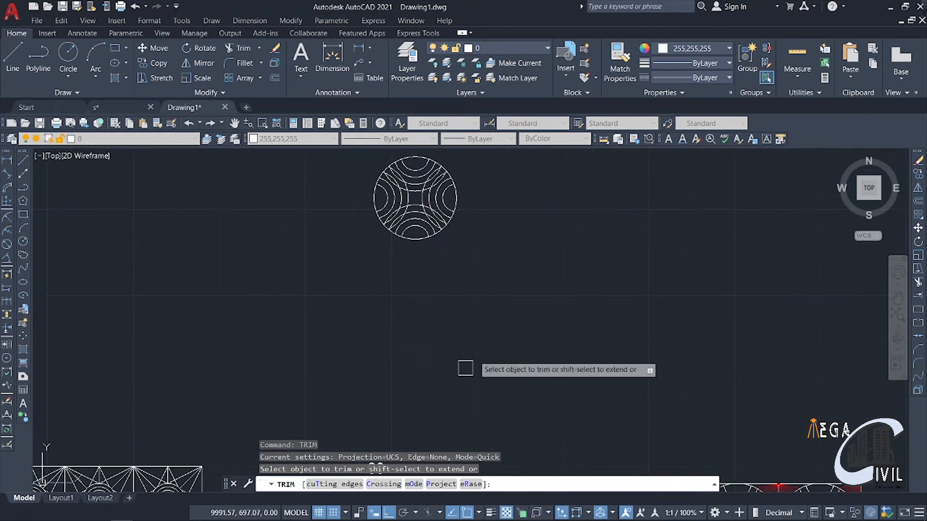
pyautogui.moveTo(489, 290); pyautogui.dragTo(495, 388, button='middle')
pyautogui.scroll(2, 433, 381)
pyautogui.scroll(-4, 451, 381)
pyautogui.scroll(1, 438, 292)
pyautogui.scroll(1, 469, 343)
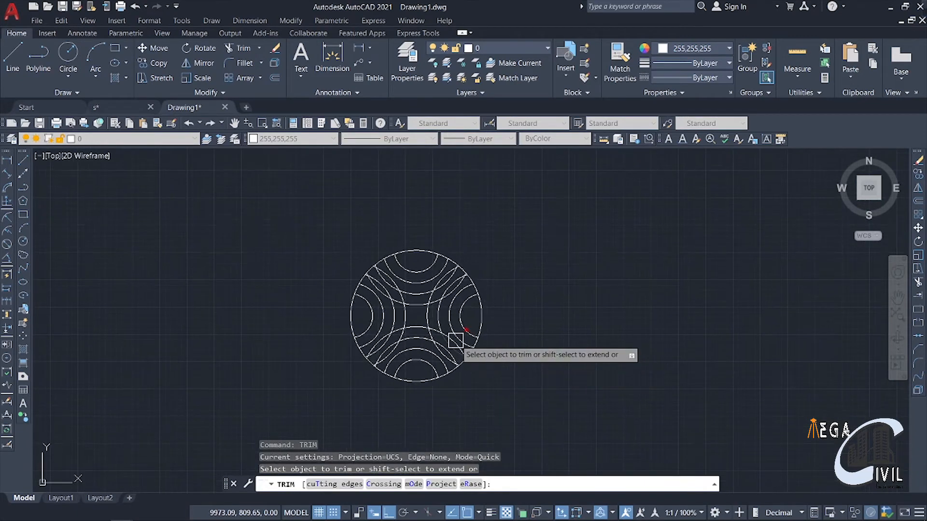
pyautogui.scroll(2, 459, 340)
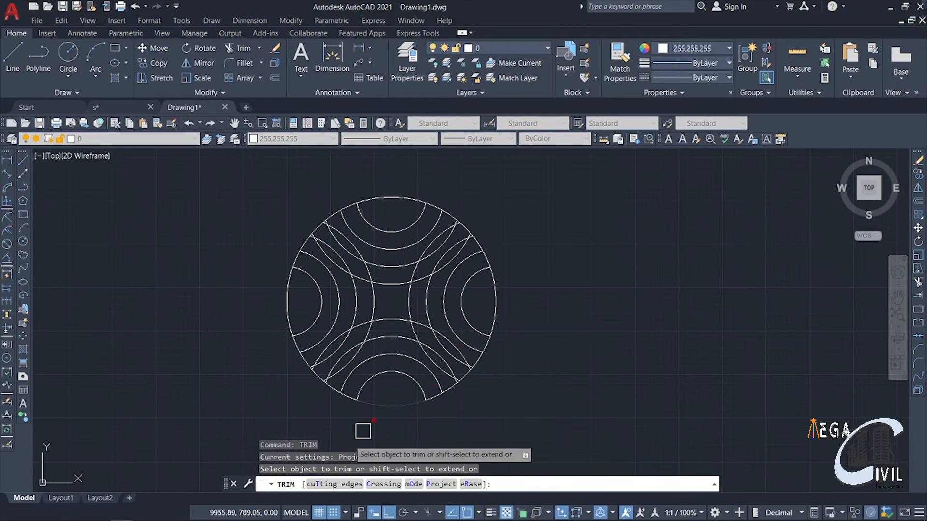
# Trim the right-hand arcs inside the lower group at the circle's lower right, using the lower group's outermost arc as the cutting edge
pyautogui.click(333, 484)
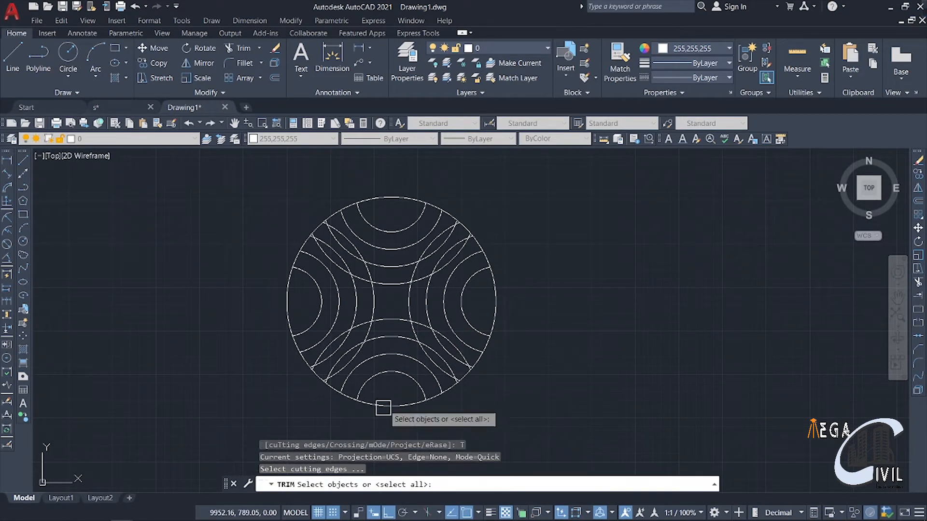
pyautogui.scroll(2, 444, 336)
pyautogui.click(444, 339)
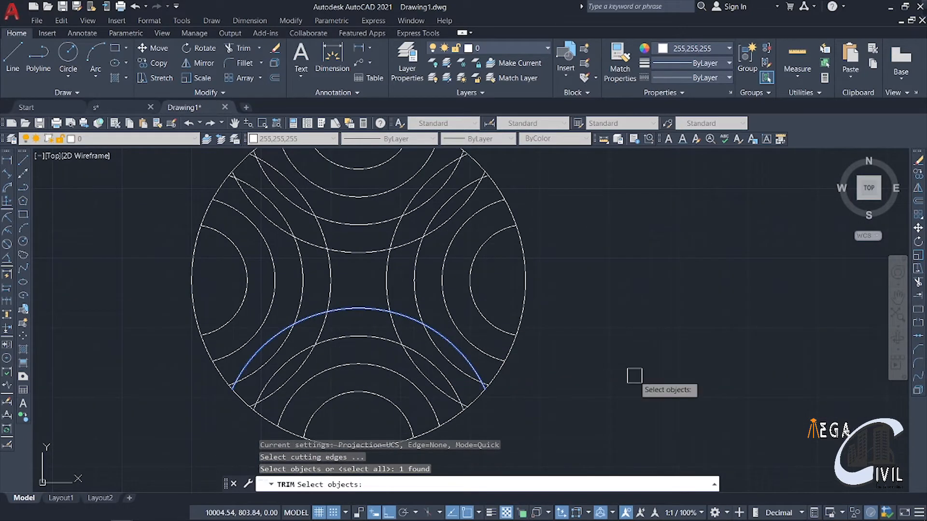
pyautogui.press('Return')
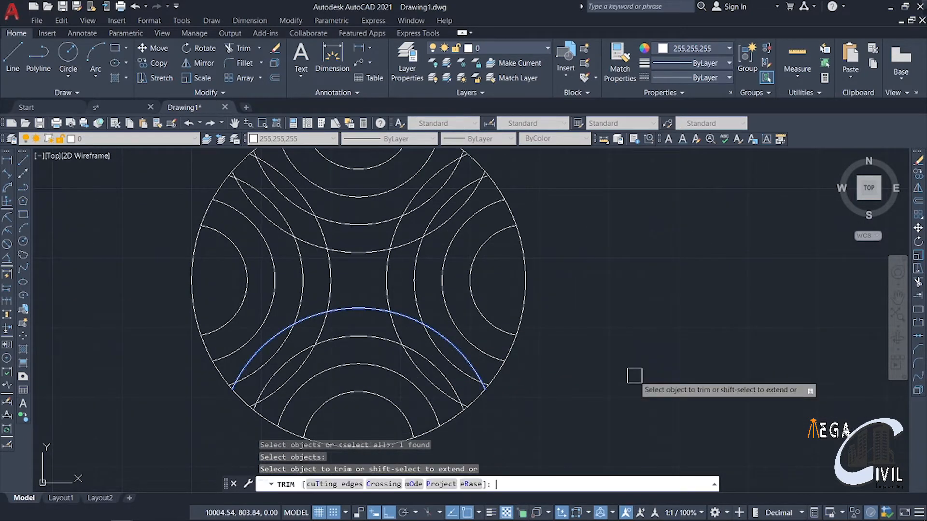
pyautogui.click(454, 365)
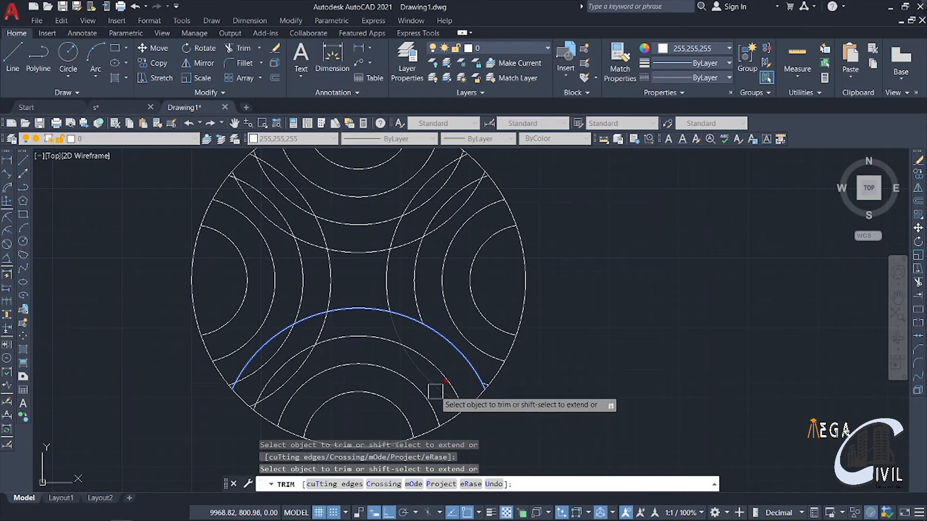
pyautogui.scroll(4, 483, 378)
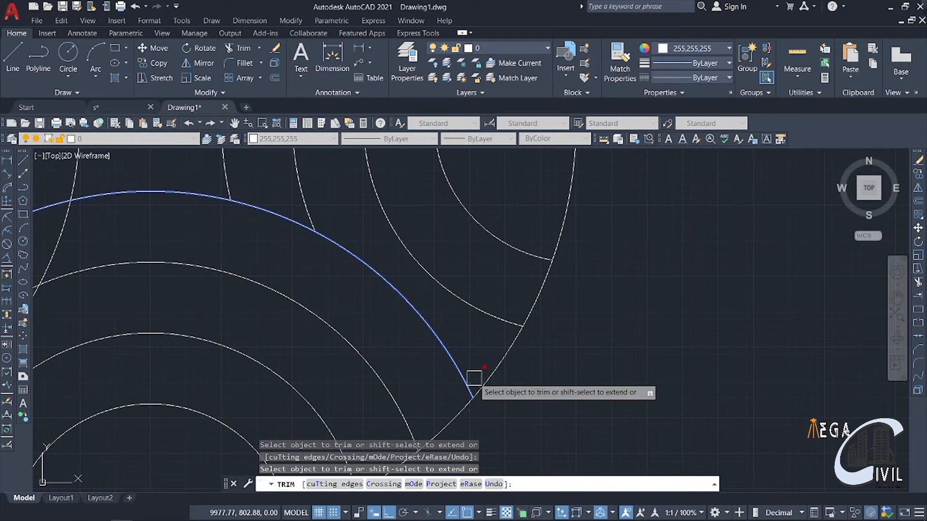
pyautogui.scroll(-2, 461, 372)
pyautogui.moveTo(440, 375); pyautogui.dragTo(454, 397, button='middle')
pyautogui.scroll(-1, 454, 397)
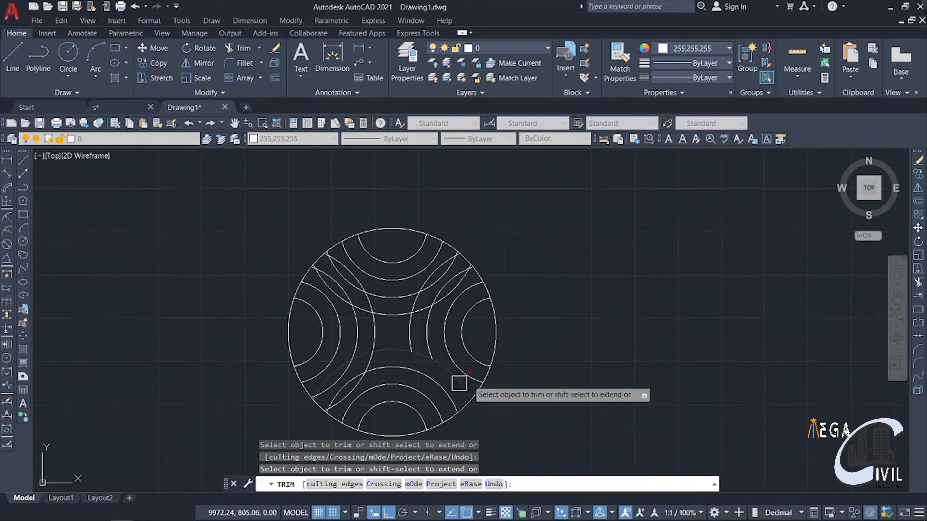
pyautogui.moveTo(544, 371)
pyautogui.mouseDown(button='middle')
pyautogui.moveTo(556, 363)
pyautogui.moveTo(574, 376)
pyautogui.mouseUp(button='middle')
pyautogui.press('Escape')
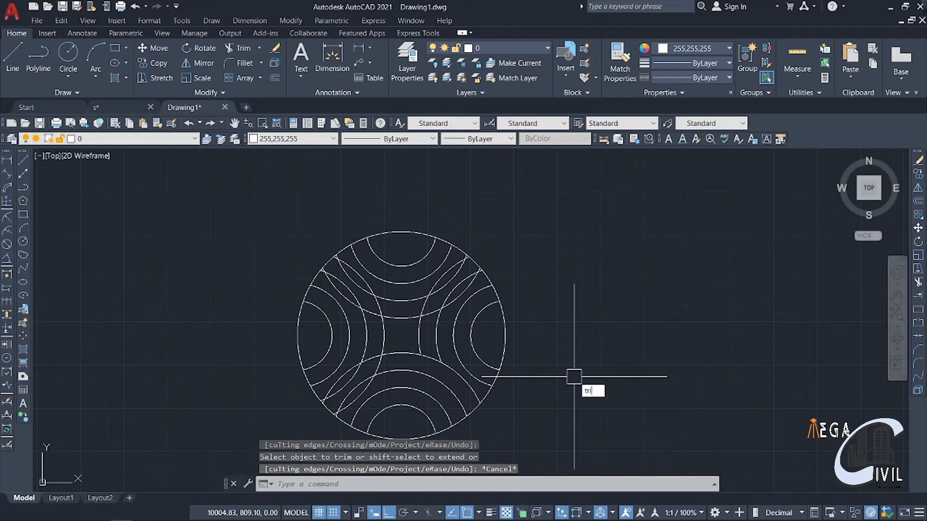
# Trim the upper group's two largest arcs at the circle's upper right, using the right-hand group's outermost arc as the cutting edge
pyautogui.press('Return')
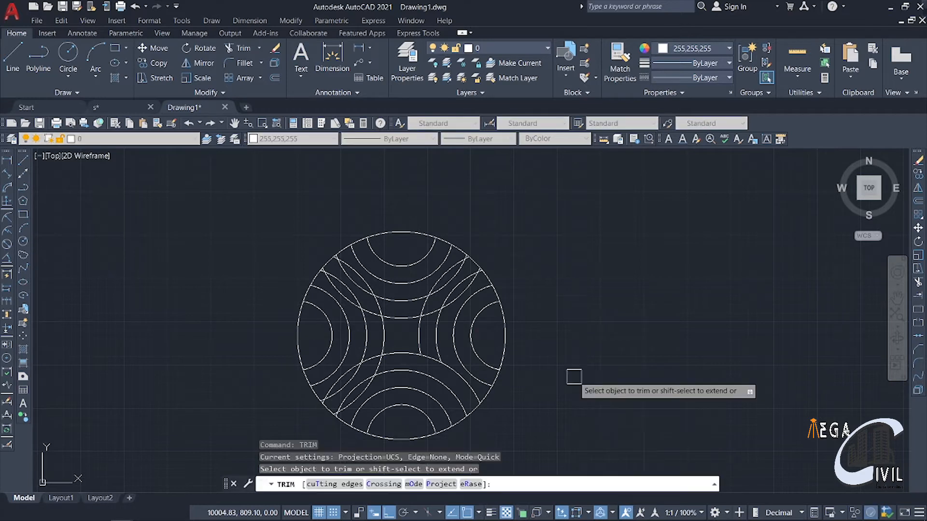
pyautogui.scroll(-2, 572, 337)
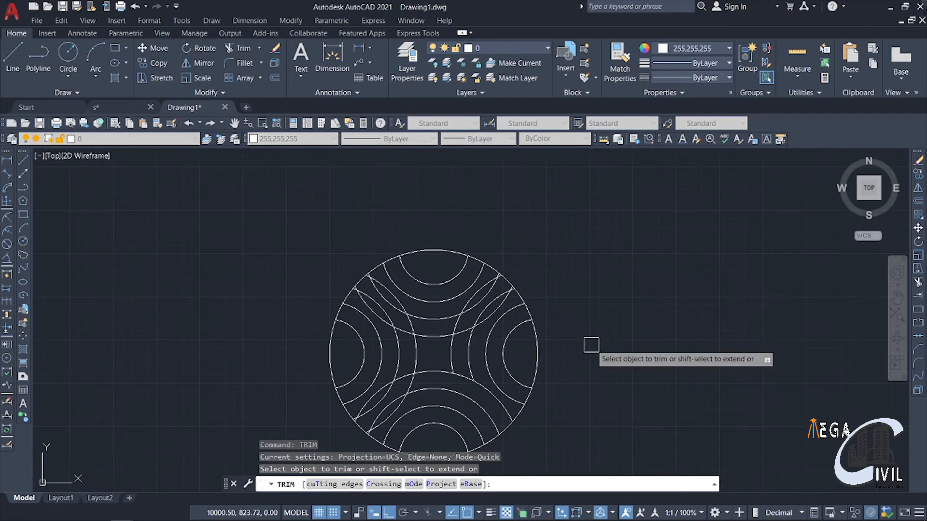
pyautogui.scroll(4, 574, 314)
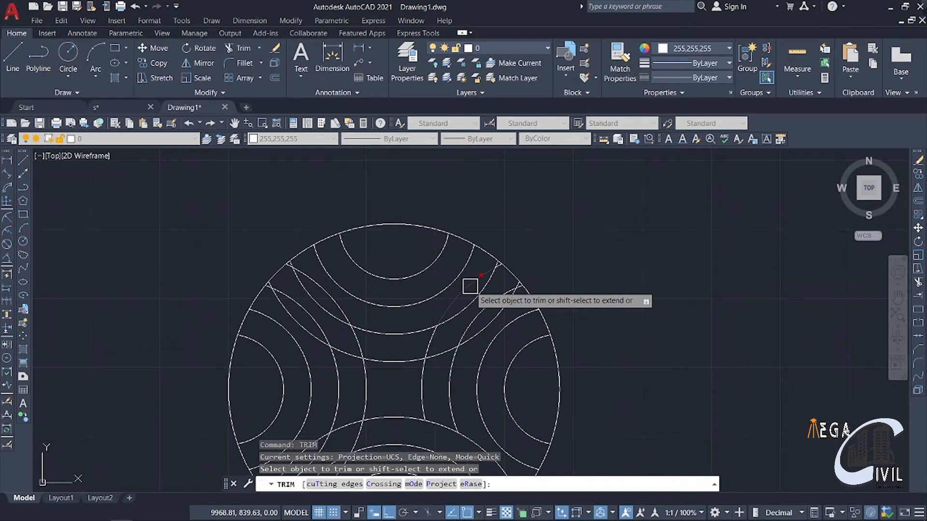
pyautogui.click(333, 483)
pyautogui.click(461, 294)
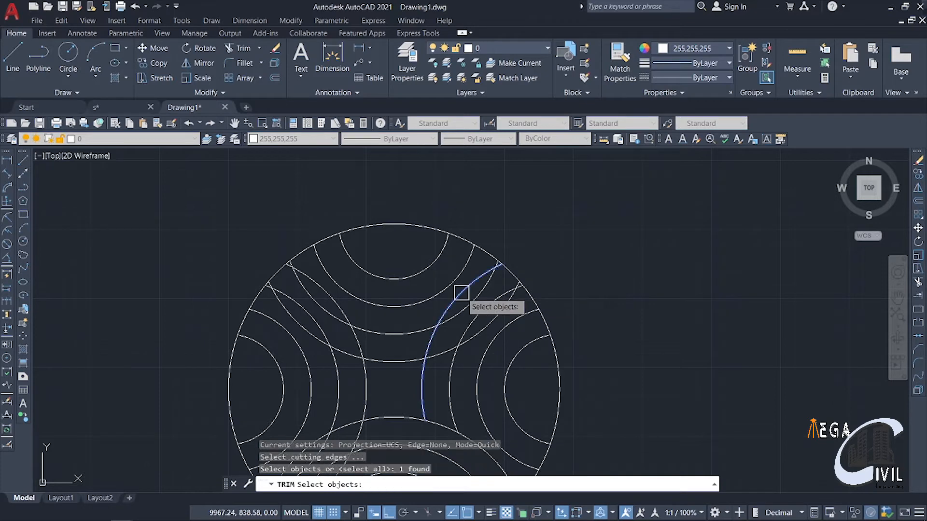
pyautogui.press('Return')
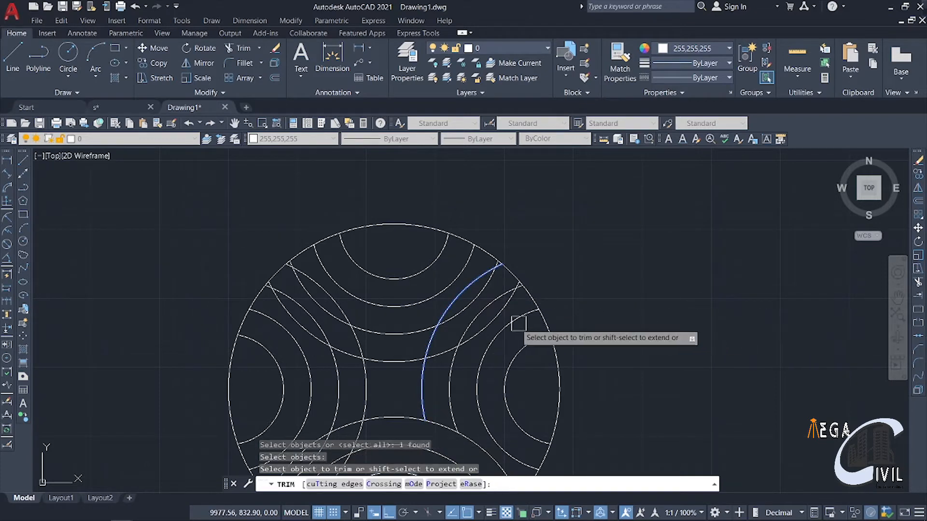
pyautogui.click(486, 321)
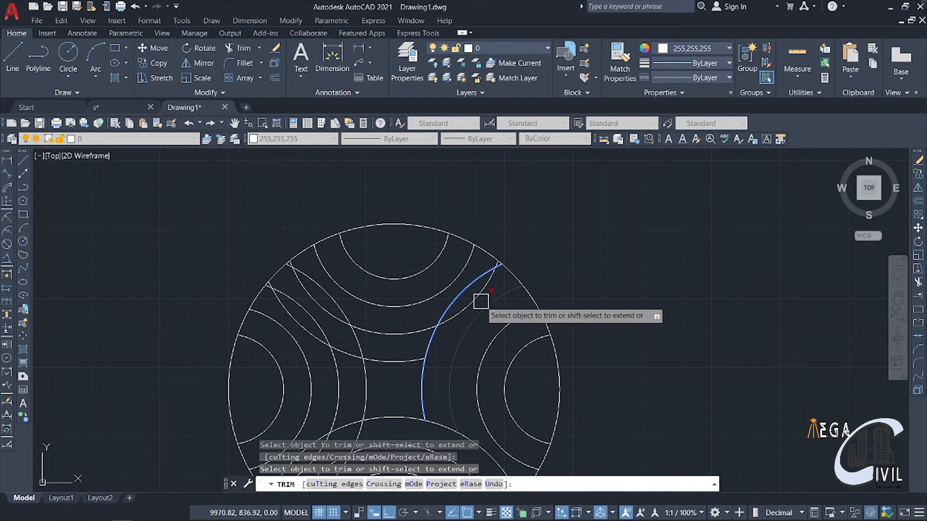
pyautogui.scroll(3, 502, 254)
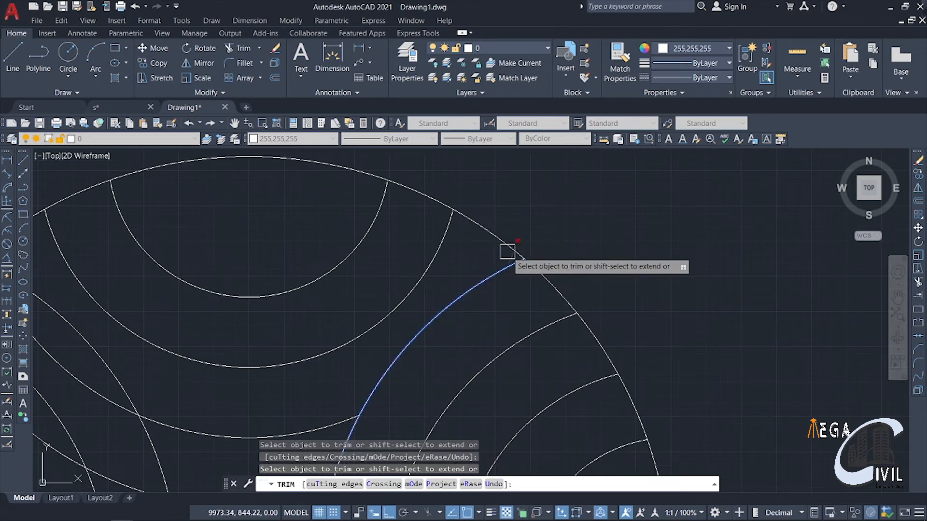
pyautogui.scroll(-4, 503, 252)
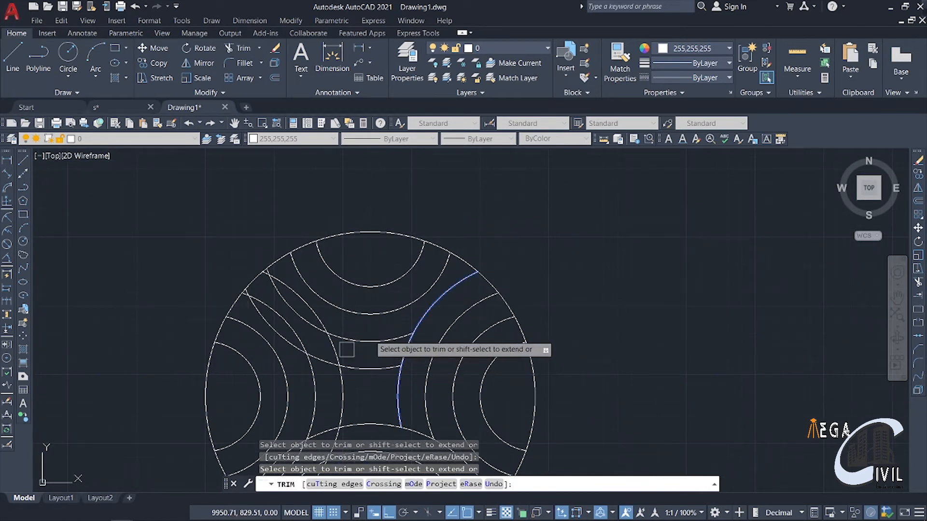
pyautogui.moveTo(375, 337); pyautogui.dragTo(429, 250, button='middle')
pyautogui.press('Escape')
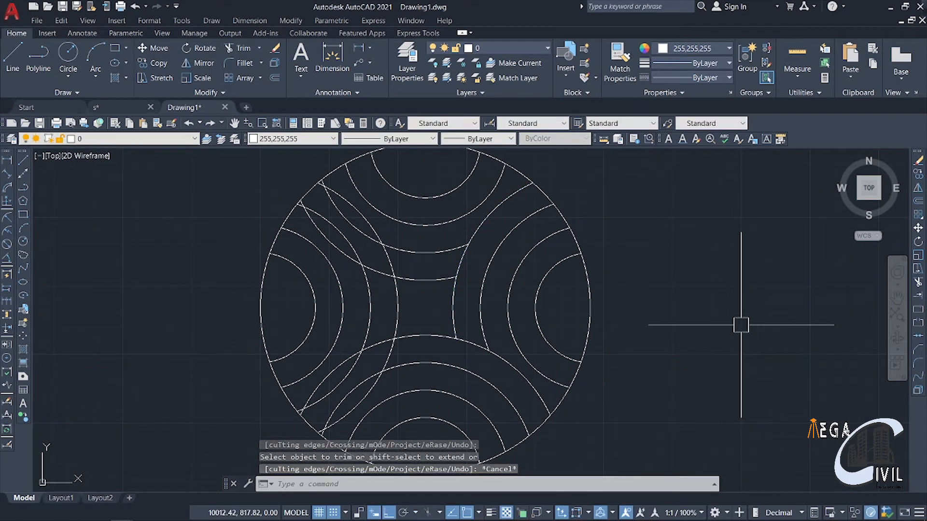
# Trim the left group's second-largest arc at the circle's upper left, using the upper group's outermost arc as the cutting edge
pyautogui.write('tri')
pyautogui.press('Return')
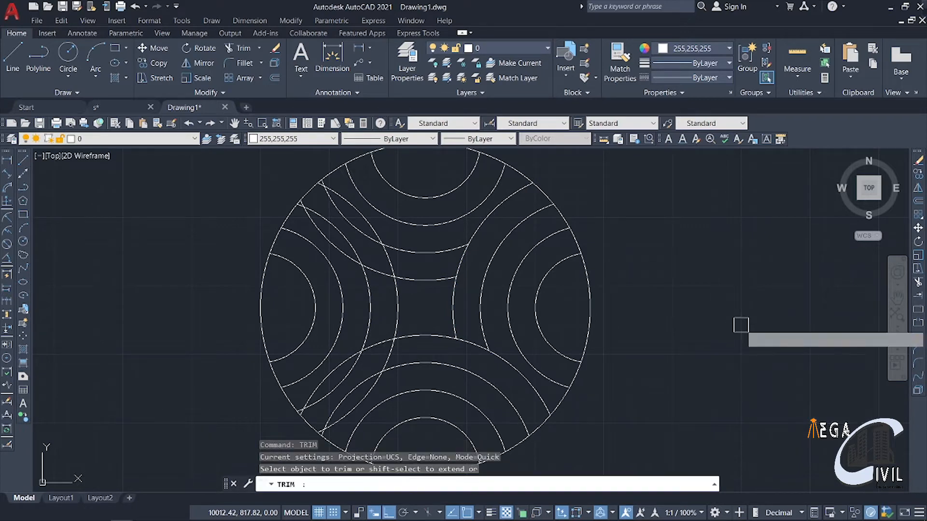
pyautogui.write('T')
pyautogui.press('Return')
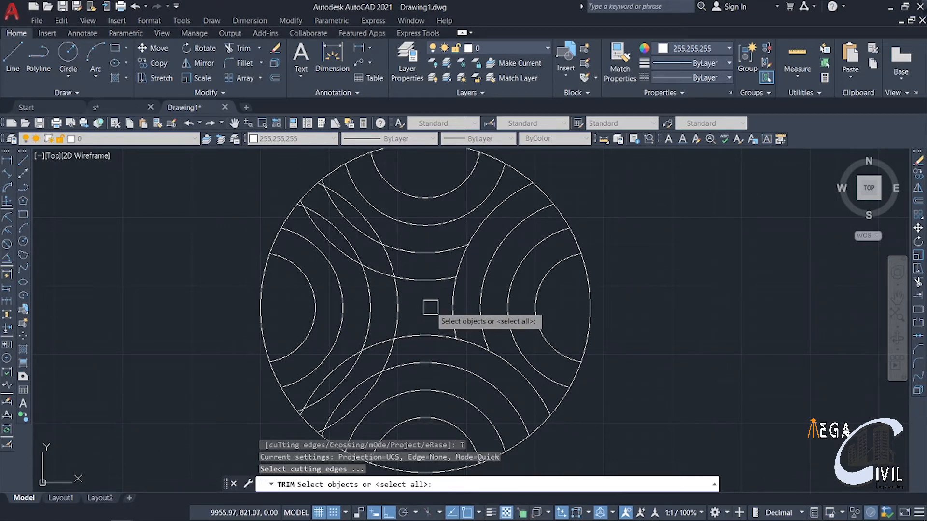
pyautogui.moveTo(422, 315); pyautogui.dragTo(472, 321, button='middle')
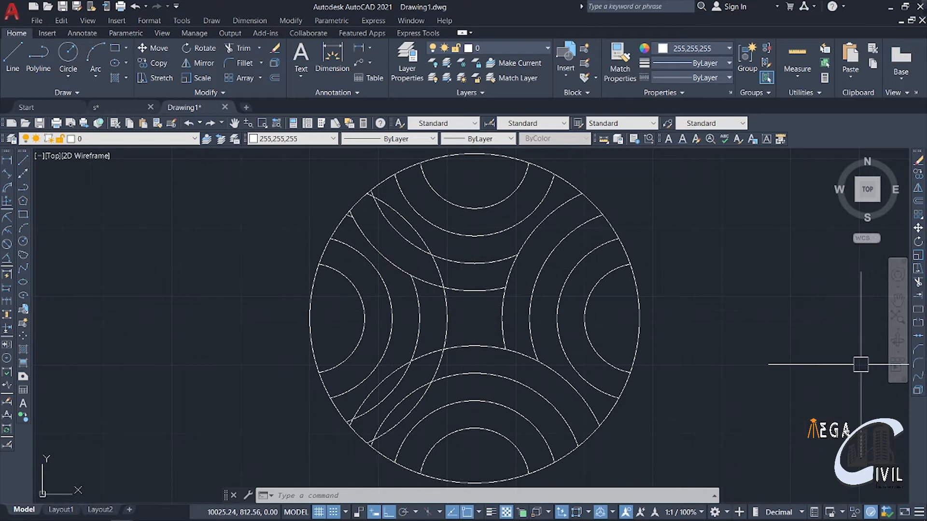
# Undo the misplaced trim, cut the left group's outermost arc back to the upper group's outermost arc, and remove the leftover stubs at the upper left
pyautogui.press('Return')
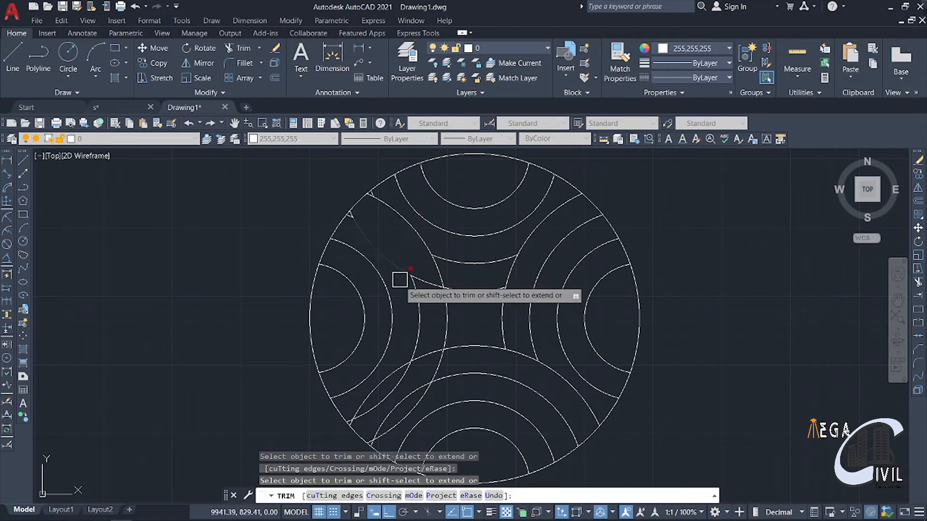
pyautogui.hotkey('ctrl', 'z')
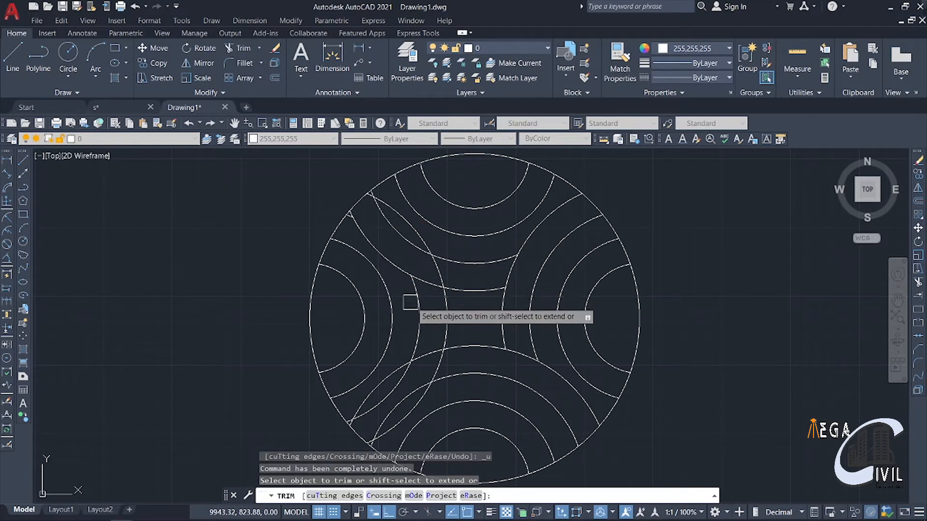
pyautogui.click(418, 228)
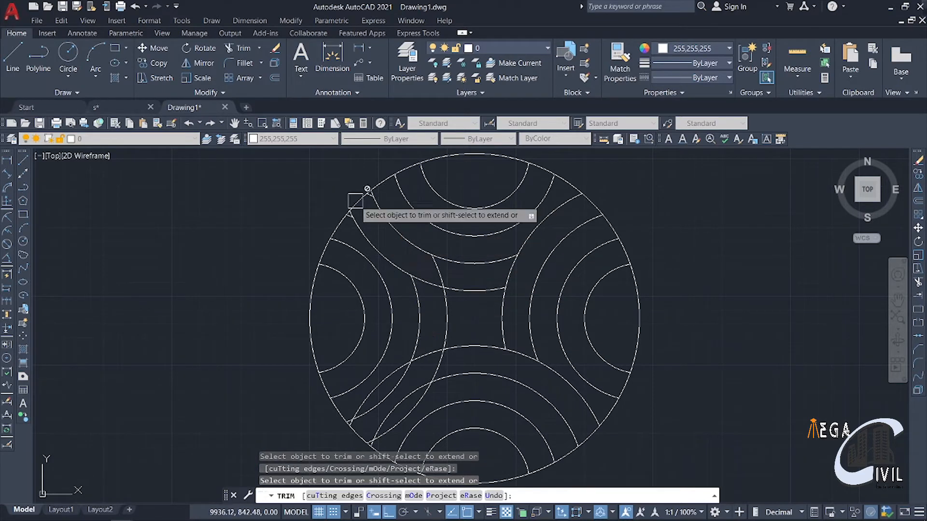
pyautogui.scroll(2, 367, 251)
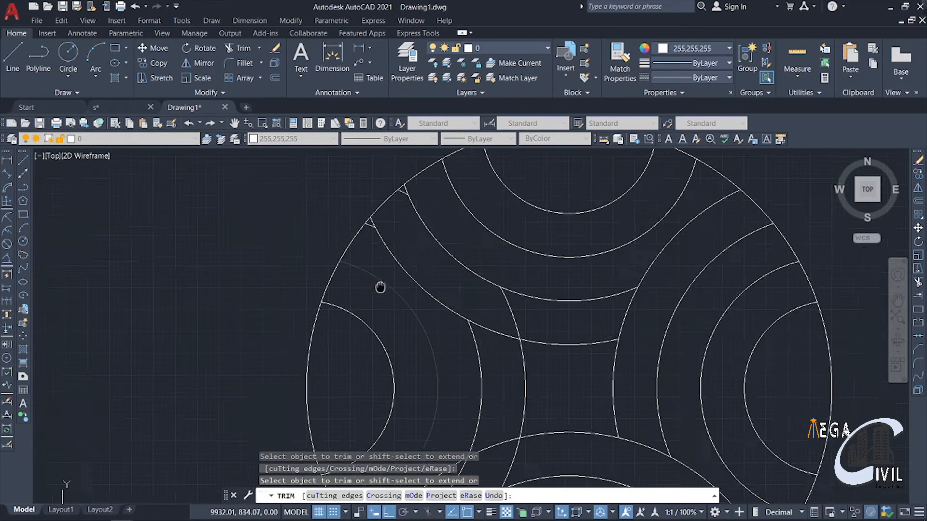
pyautogui.click(379, 238)
pyautogui.scroll(-2, 404, 205)
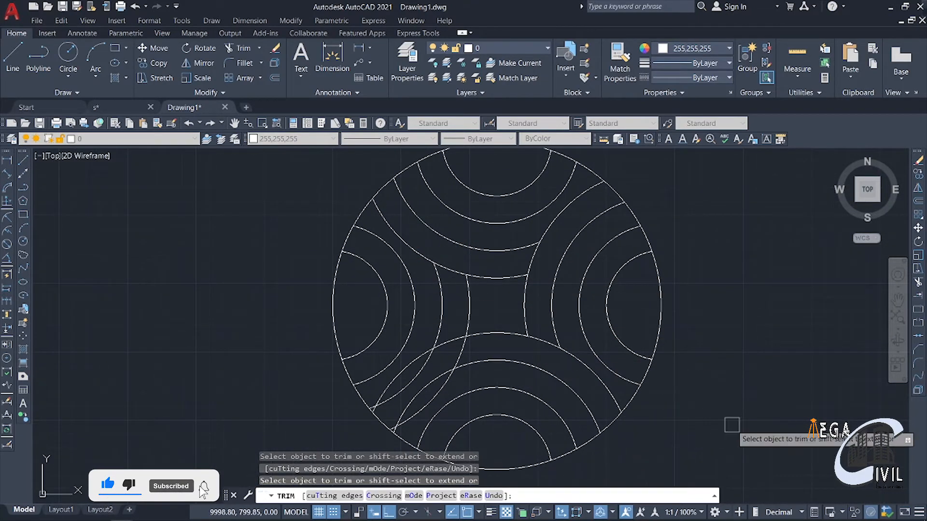
pyautogui.moveTo(731, 440); pyautogui.dragTo(707, 397, button='middle')
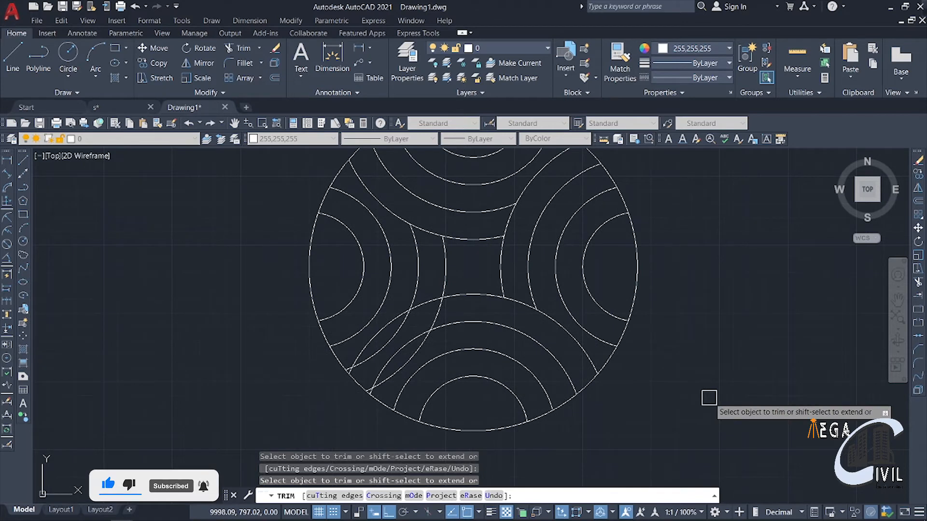
pyautogui.press('Escape')
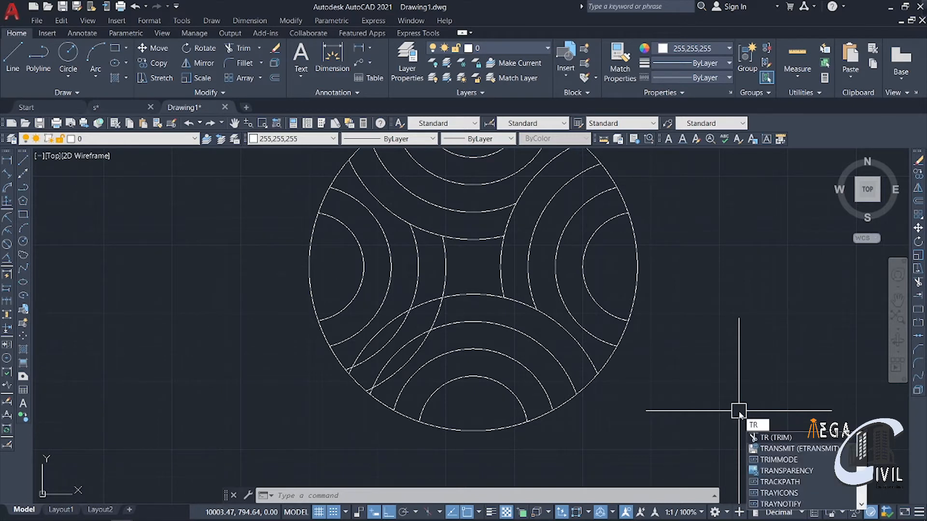
# Trim the lower group's two largest arcs at the circle's lower left, using the left group's outermost arc as the cutting edge
pyautogui.press('Return')
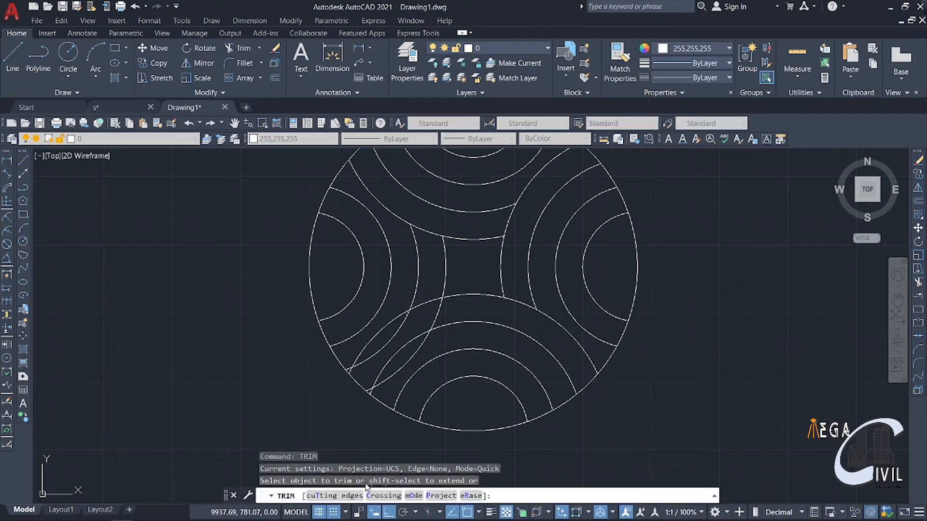
pyautogui.click(338, 493)
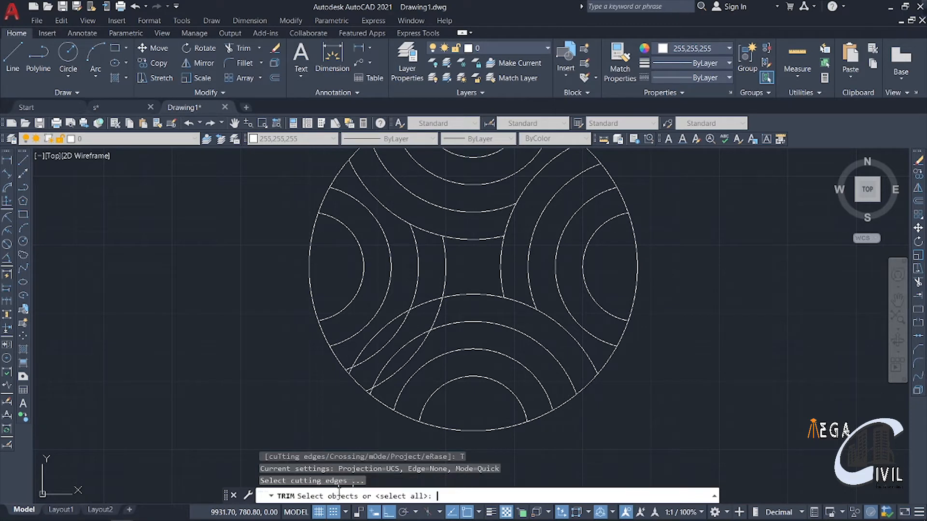
pyautogui.click(434, 318)
pyautogui.press('Return')
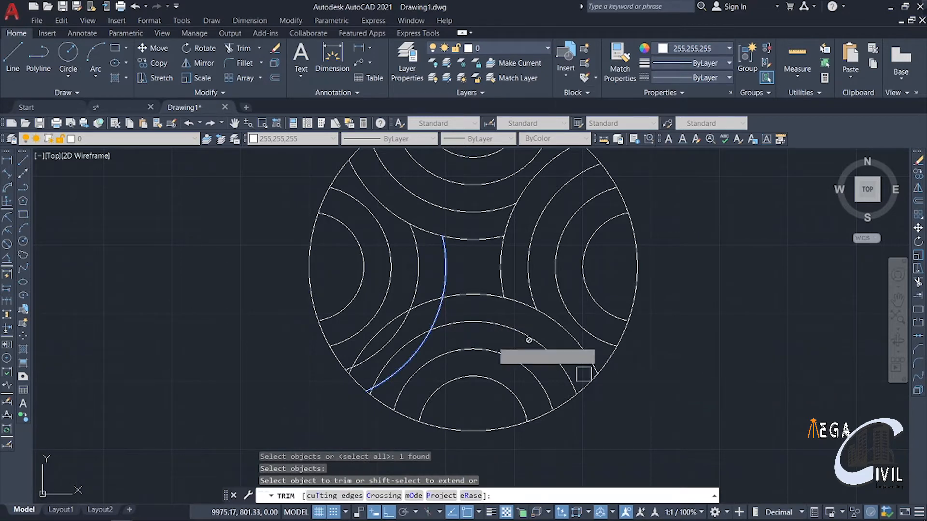
pyautogui.click(424, 304)
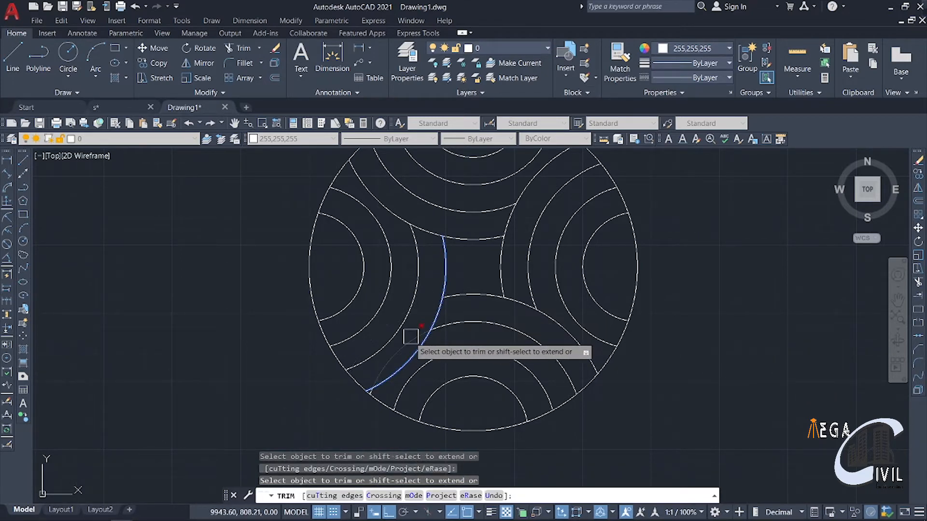
pyautogui.scroll(3, 409, 338)
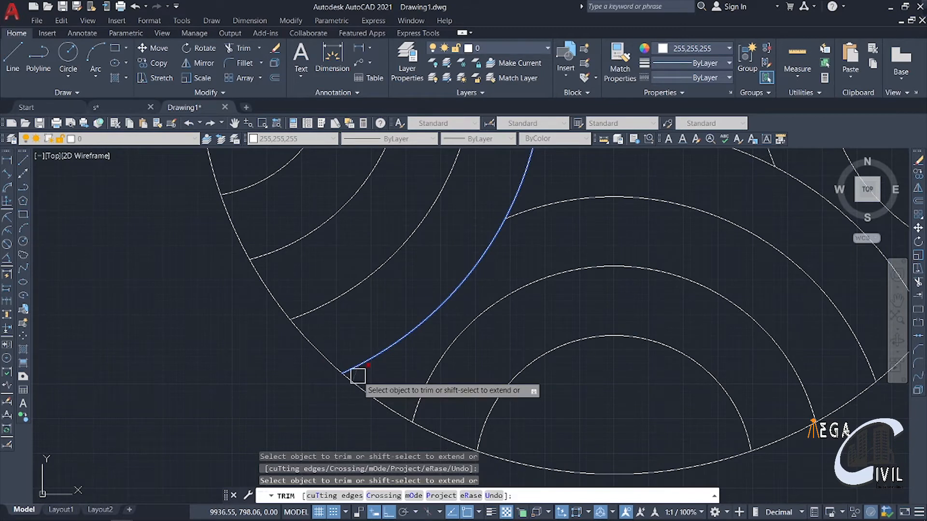
pyautogui.scroll(-1, 357, 378)
pyautogui.scroll(-4, 405, 423)
pyautogui.scroll(1, 482, 398)
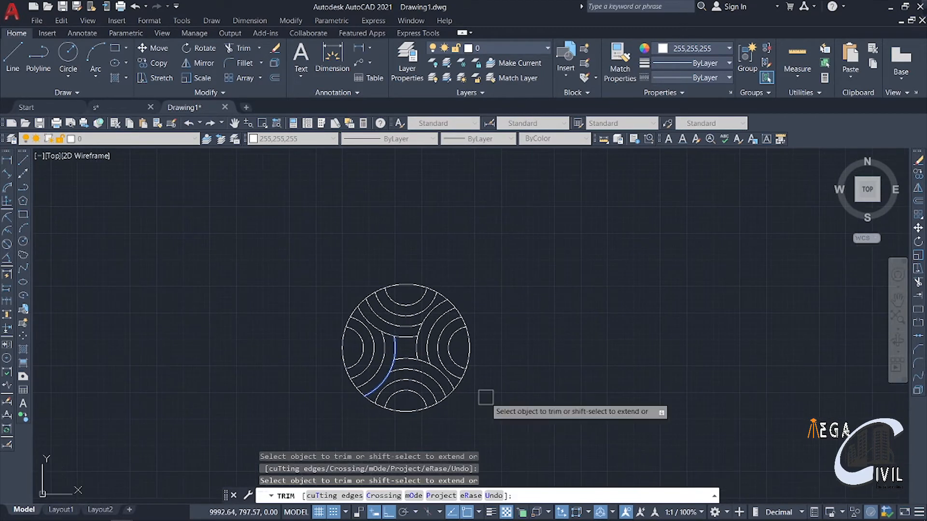
pyautogui.scroll(-1, 483, 397)
pyautogui.press('Escape')
pyautogui.moveTo(455, 379); pyautogui.dragTo(439, 364, button='middle')
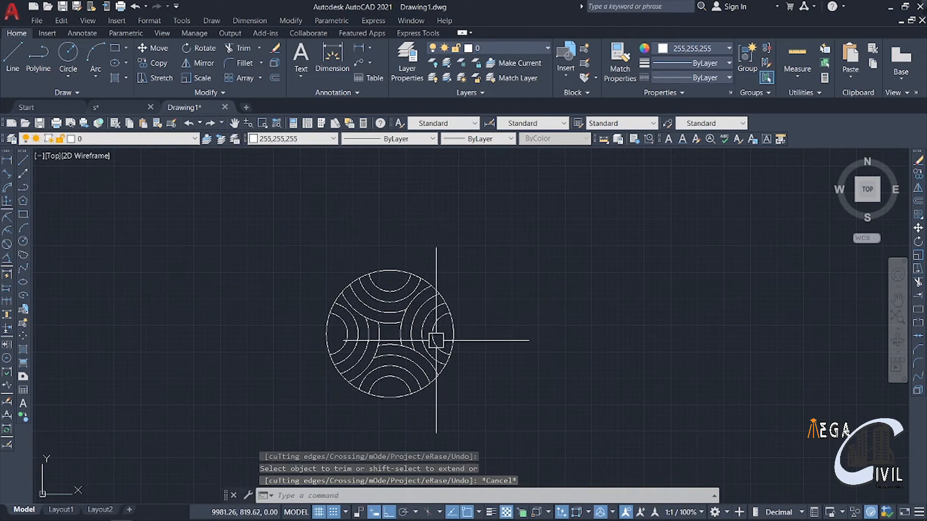
# Compare the trimmed circle with the dimensioned 60 by 60 reference tile and its arrayed pattern
pyautogui.scroll(1, 507, 356)
pyautogui.scroll(-5, 488, 354)
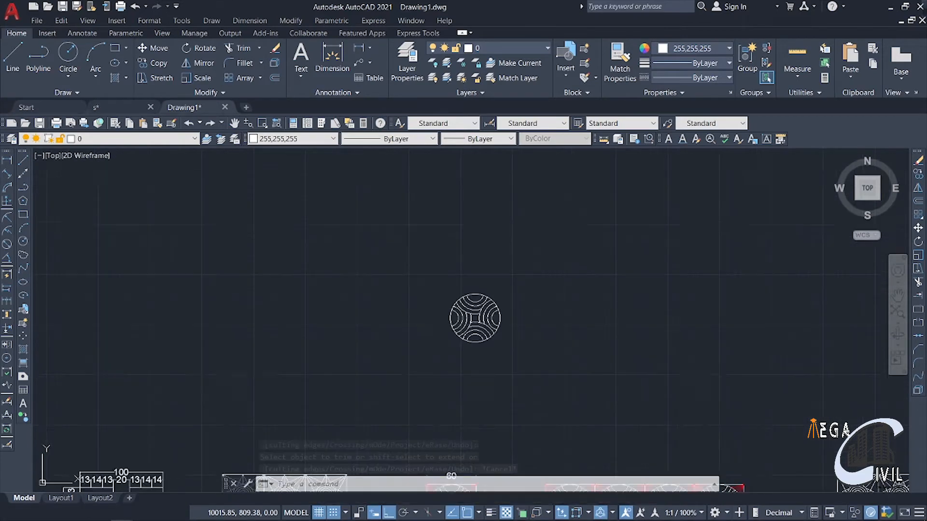
pyautogui.scroll(-3, 322, 309)
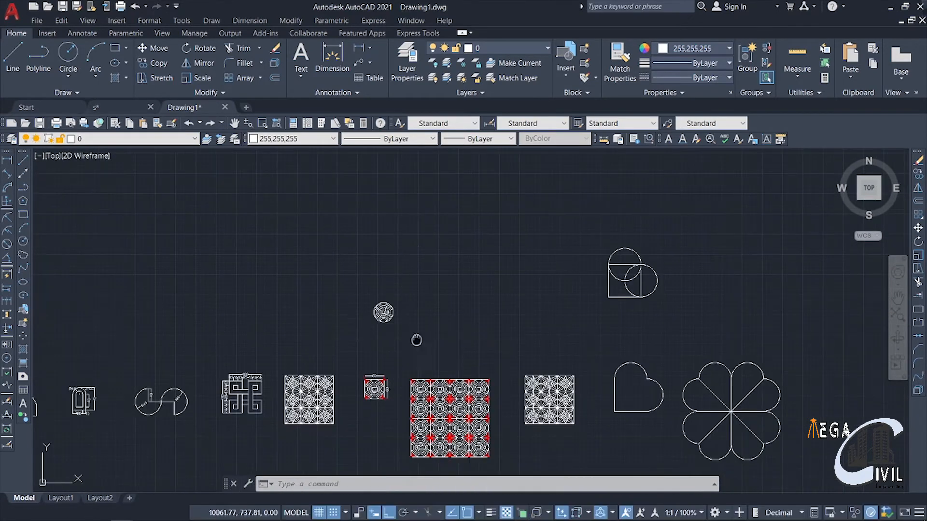
pyautogui.moveTo(416, 340); pyautogui.dragTo(373, 383, button='middle')
pyautogui.scroll(4, 372, 383)
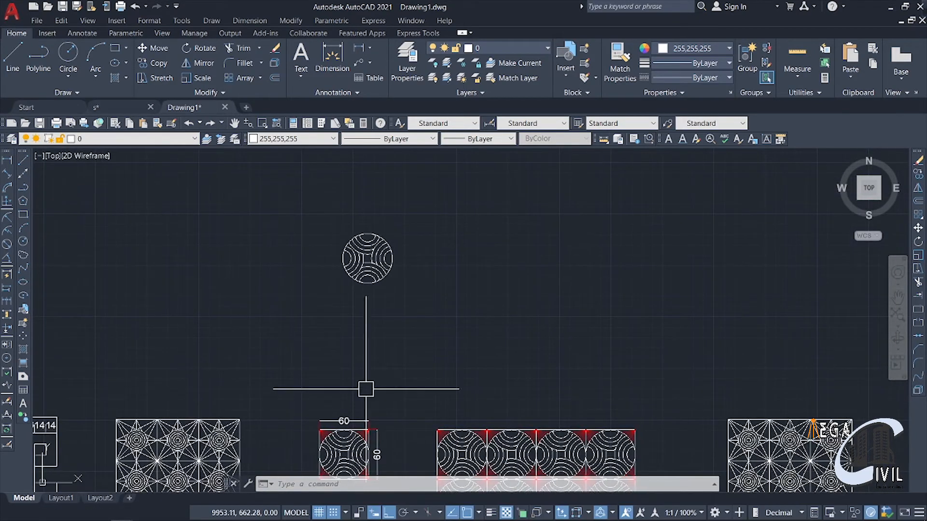
pyautogui.scroll(3, 373, 413)
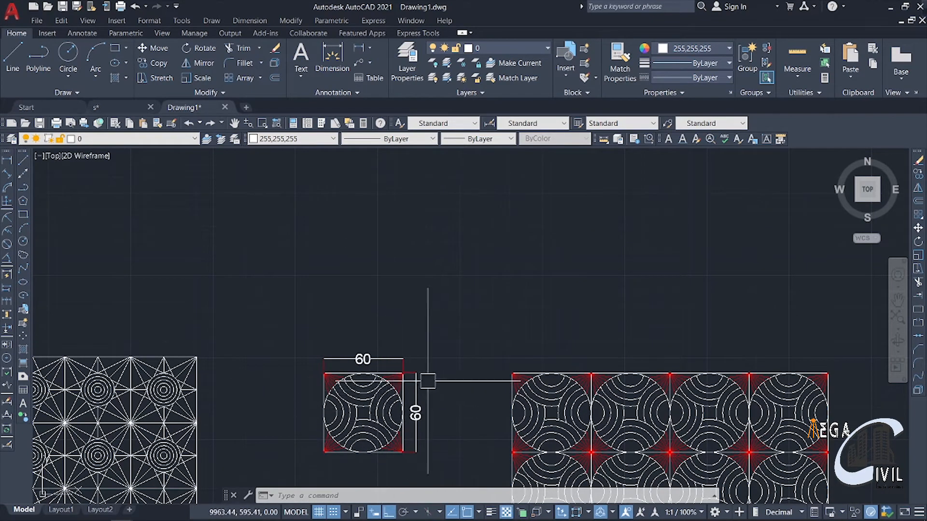
pyautogui.scroll(-5, 456, 362)
pyautogui.moveTo(444, 378); pyautogui.dragTo(413, 445, button='middle')
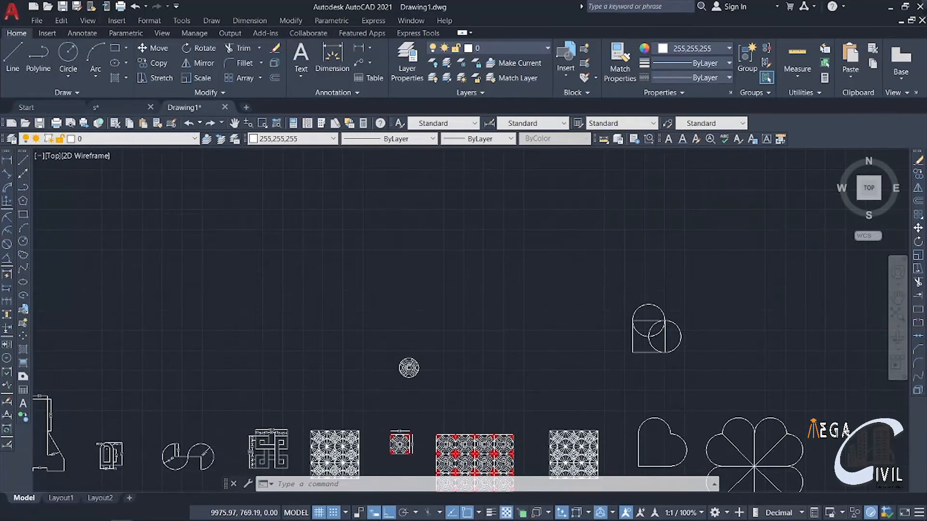
pyautogui.scroll(5, 423, 359)
pyautogui.scroll(4, 436, 386)
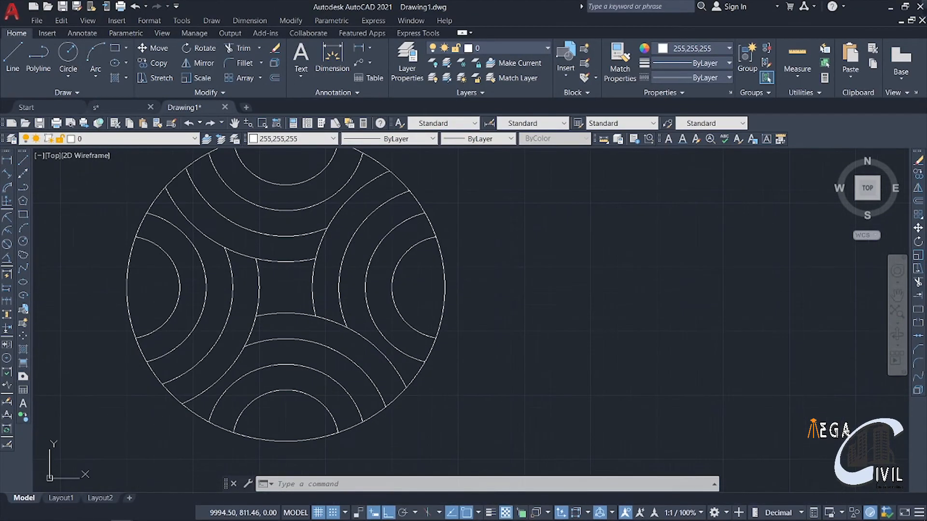
pyautogui.scroll(-8, 435, 227)
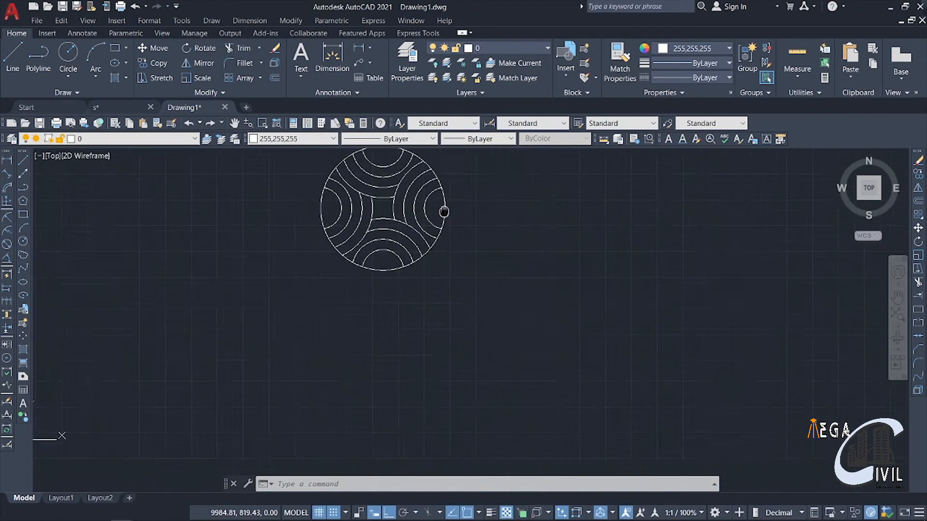
pyautogui.moveTo(382, 370); pyautogui.dragTo(380, 311, button='middle')
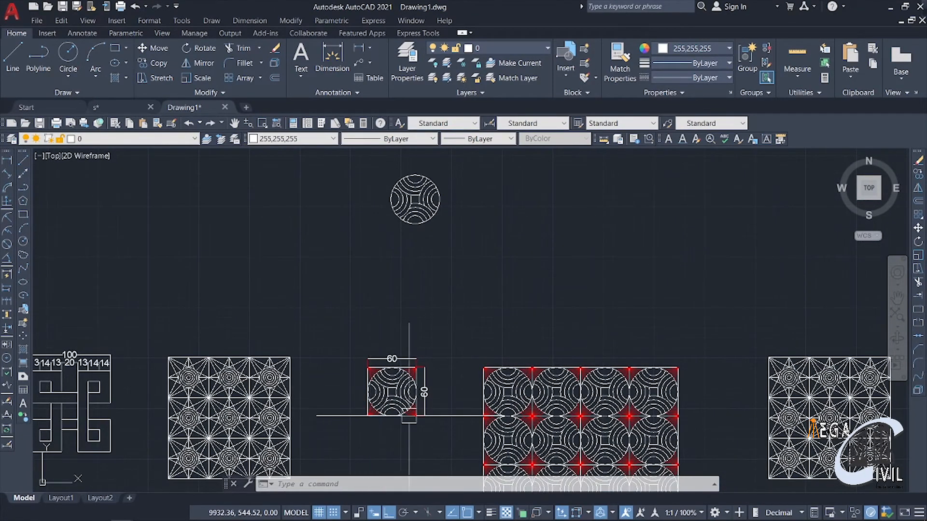
pyautogui.moveTo(379, 373); pyautogui.dragTo(351, 494, button='middle')
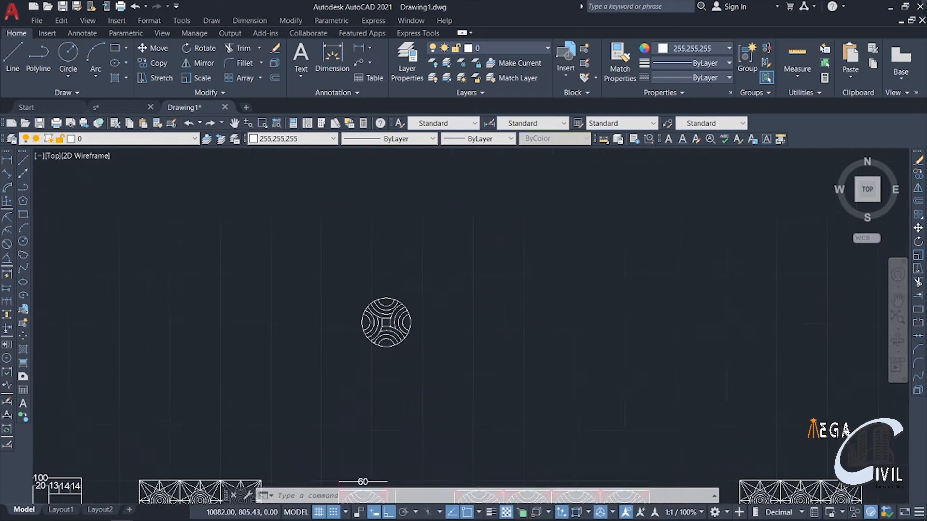
# Draw a vertical line about 60 long upward from the circle's right quadrant
pyautogui.scroll(2, 418, 341)
pyautogui.moveTo(419, 343); pyautogui.dragTo(463, 367, button='middle')
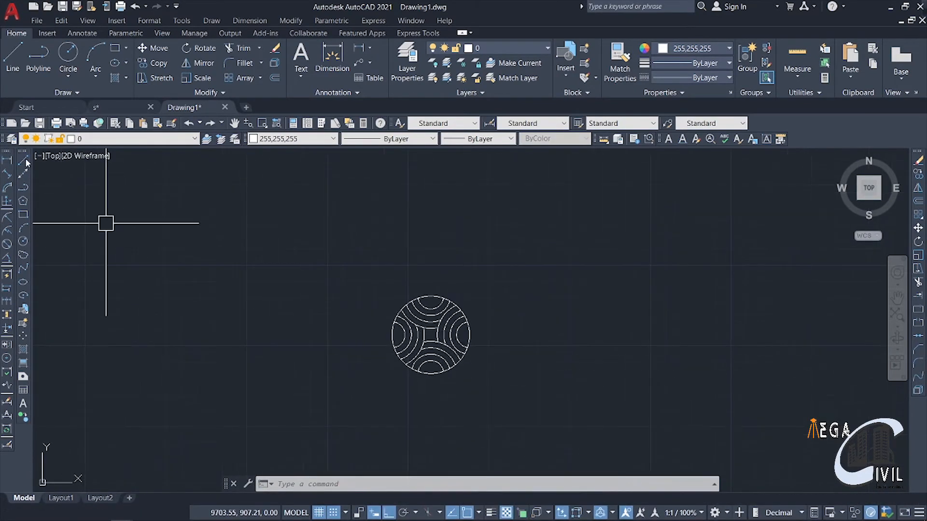
pyautogui.click(23, 159)
pyautogui.click(469, 334)
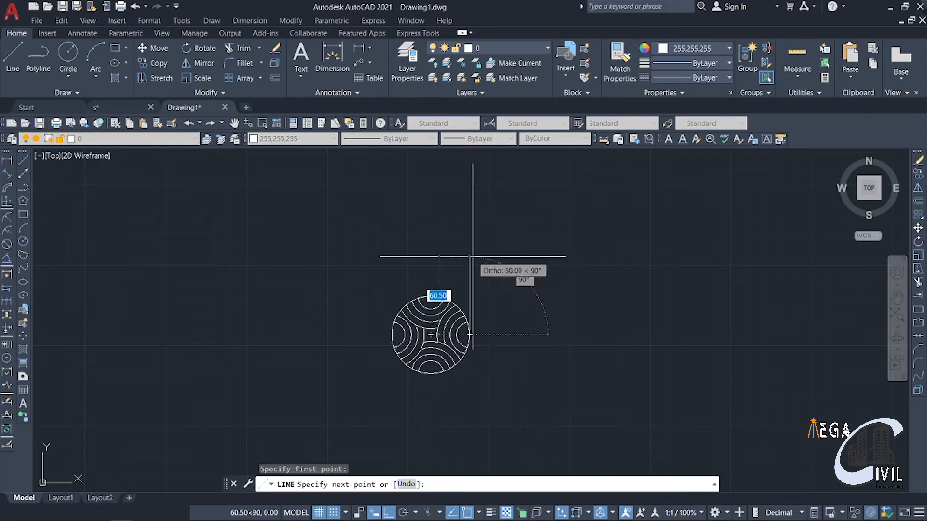
pyautogui.click(469, 254)
pyautogui.press('Return')
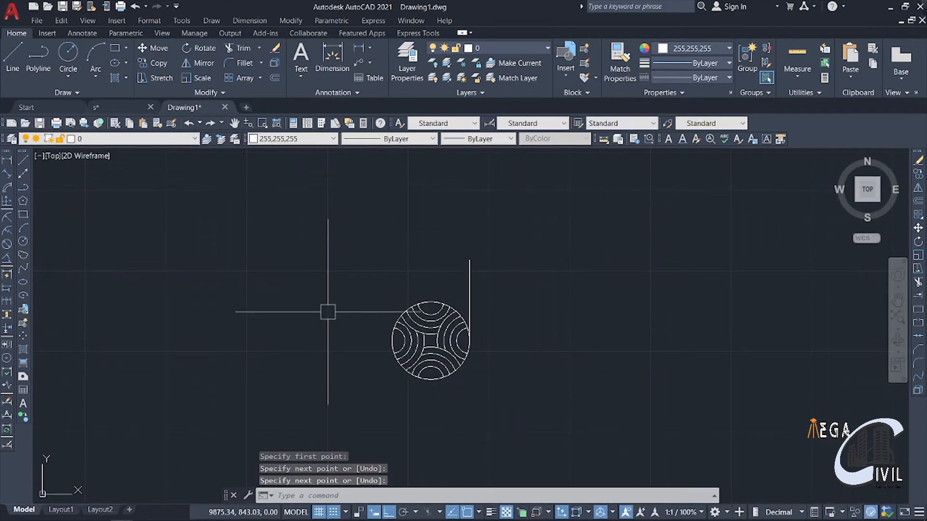
# Draw a horizontal line to the left from the circle's top quadrant, running well past the circle
pyautogui.press('Return')
pyautogui.click(431, 303)
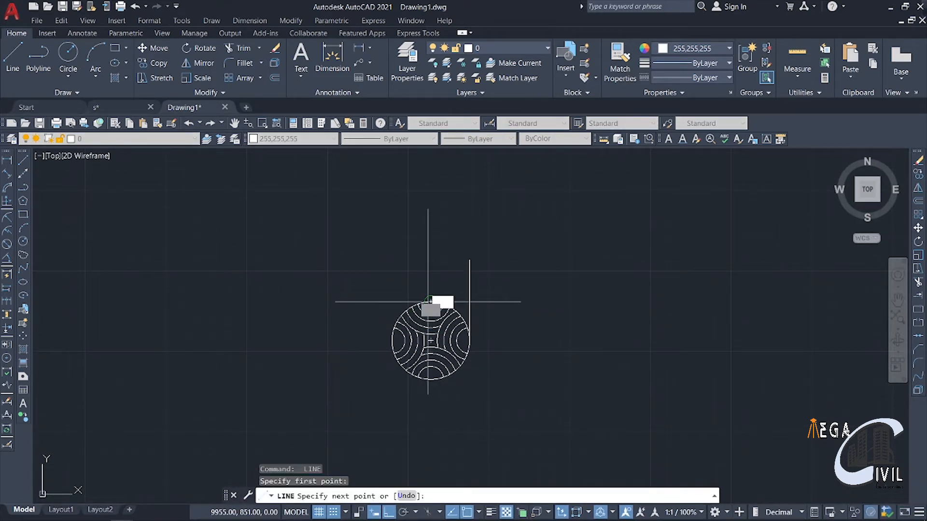
pyautogui.click(302, 290)
pyautogui.press('Return')
pyautogui.press('Return')
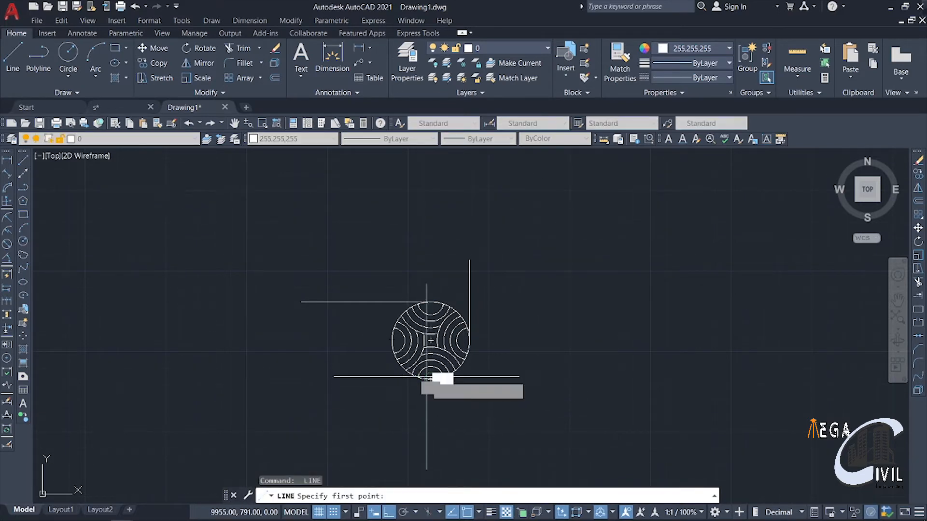
pyautogui.click(431, 379)
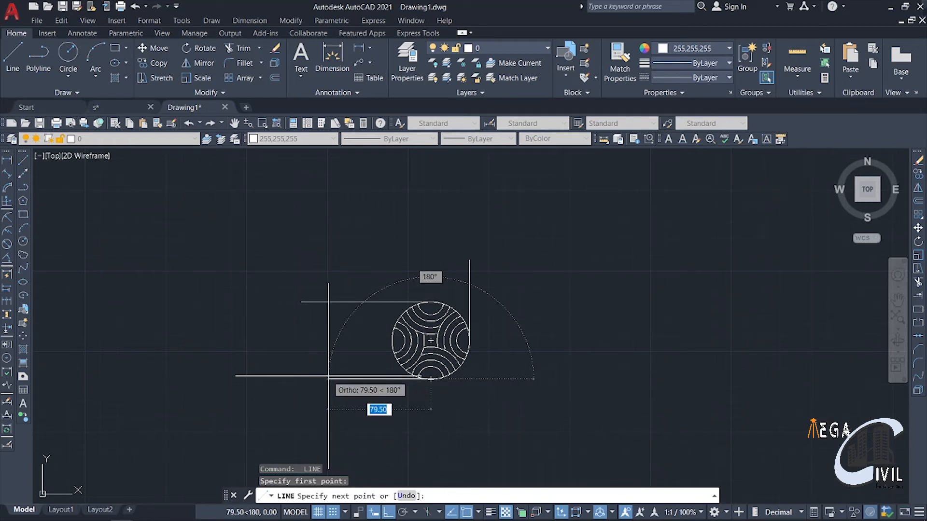
pyautogui.press('Escape')
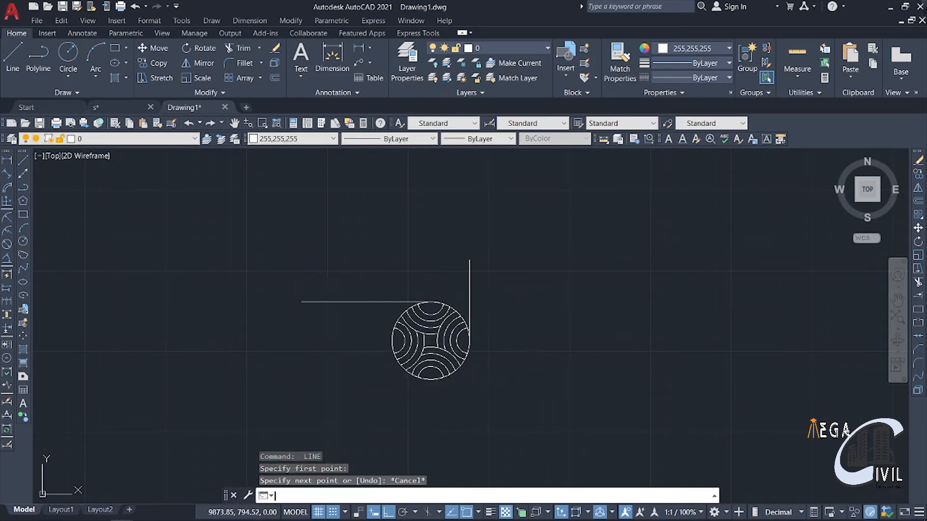
# Draw a vertical line about 63 long downward from the circle's left quadrant
pyautogui.press('space')
pyautogui.click(391, 340)
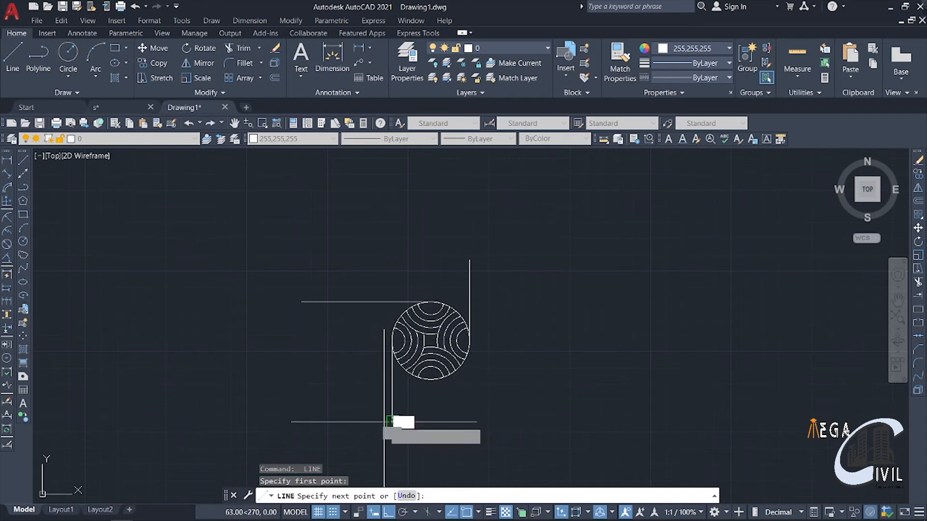
pyautogui.click(405, 422)
pyautogui.press('Return')
# Draw a horizontal line to the right from the circle's bottom quadrant, running past the circle
pyautogui.press('space')
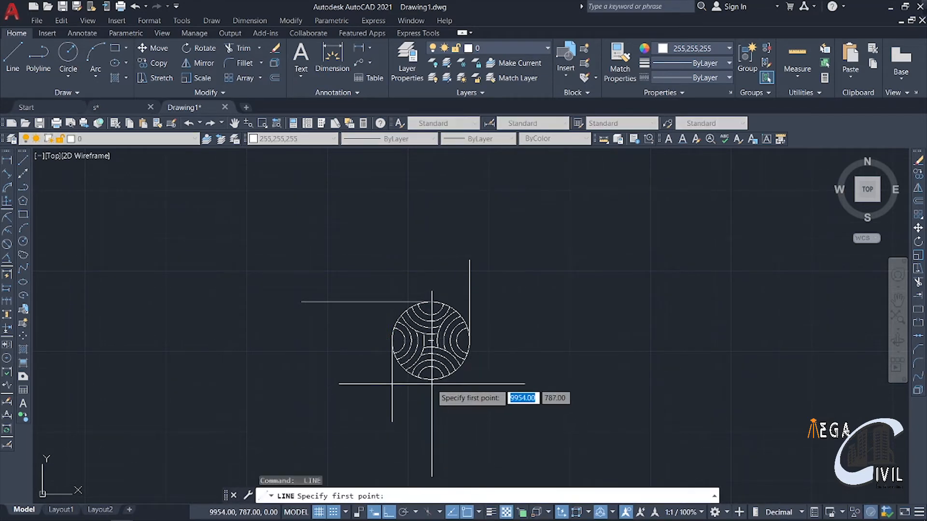
pyautogui.click(431, 379)
pyautogui.click(526, 379)
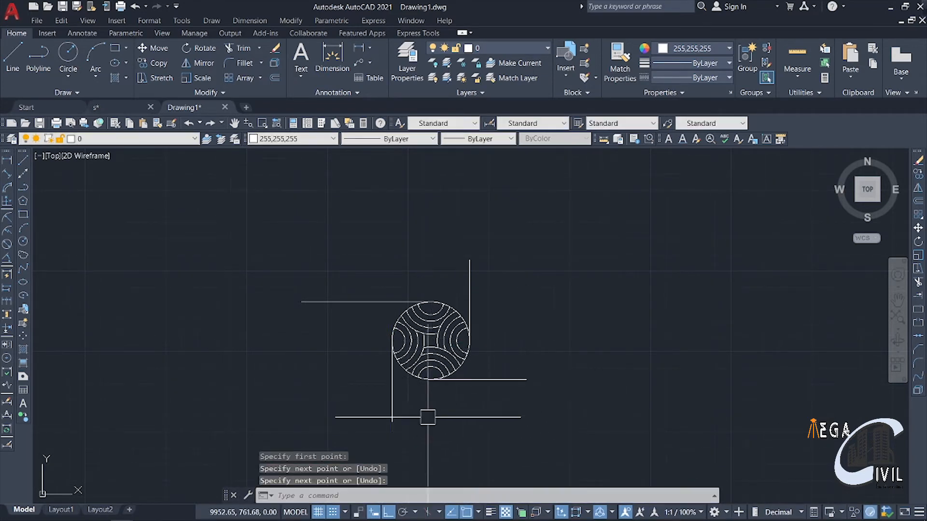
pyautogui.press('Return')
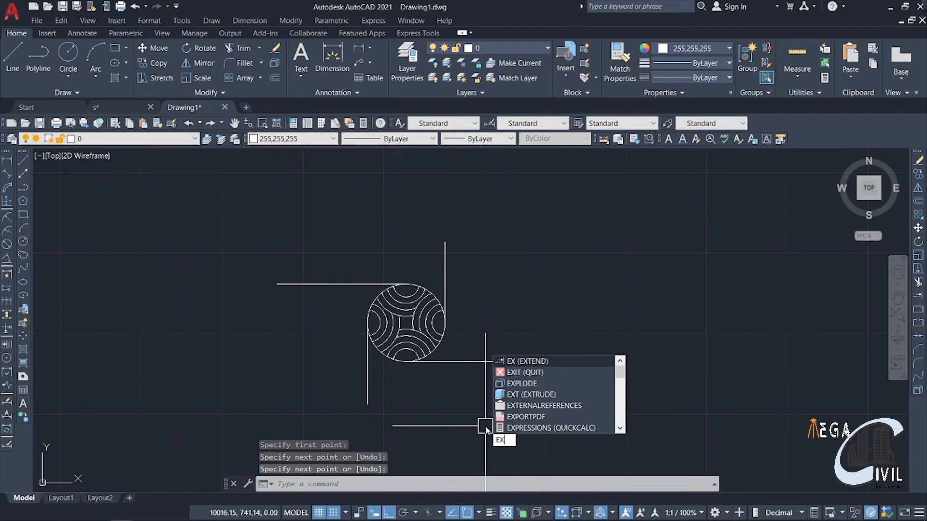
# Extend the four tangent lines to one another so that they close a square around the circle
pyautogui.press('Return')
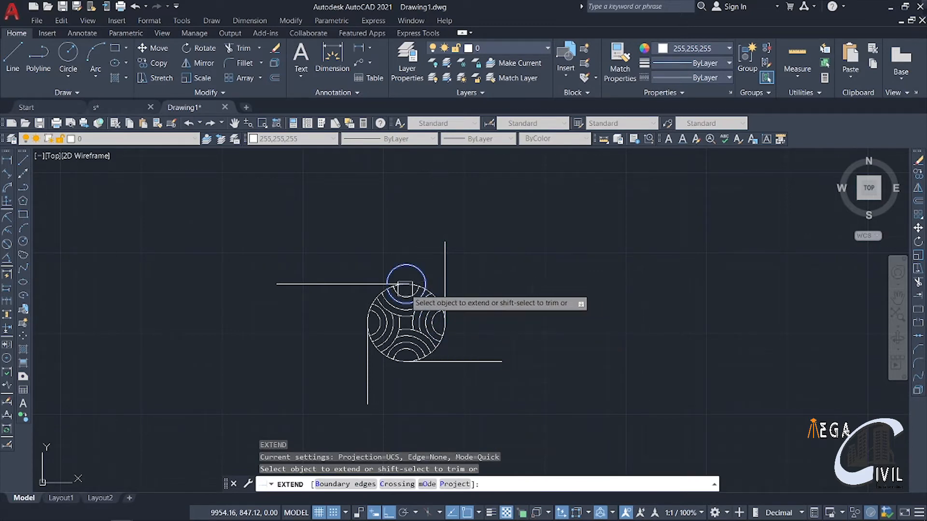
pyautogui.click(402, 288)
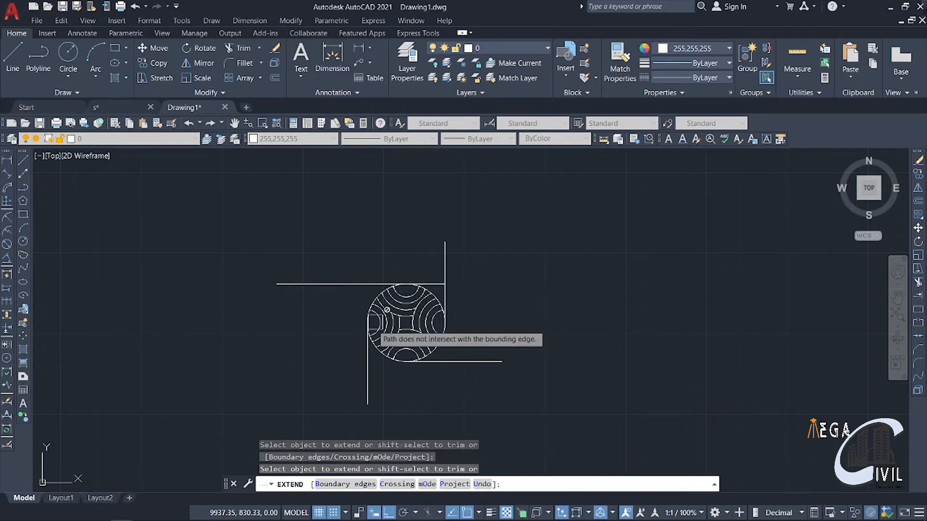
pyautogui.click(365, 342)
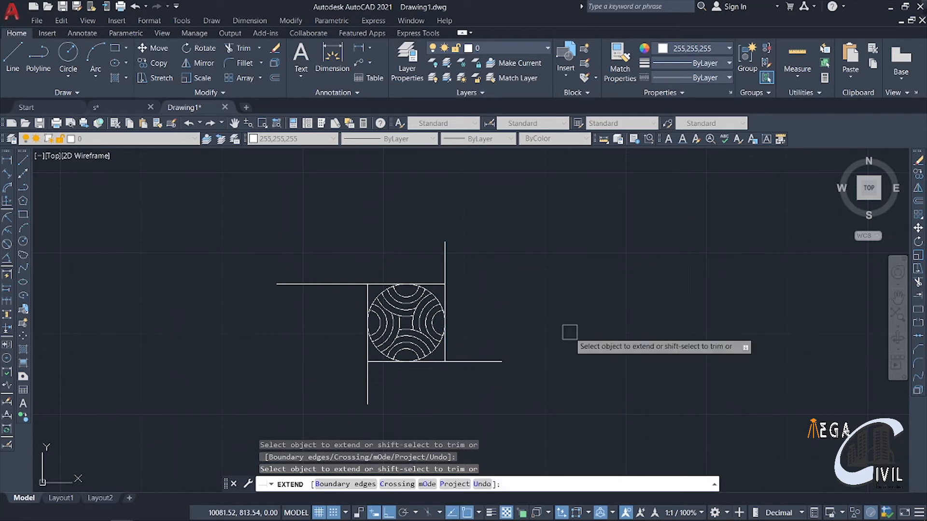
pyautogui.press('Escape')
# Trim the overhanging line ends that stick out beyond the corners of the square around the circle
pyautogui.write('tri')
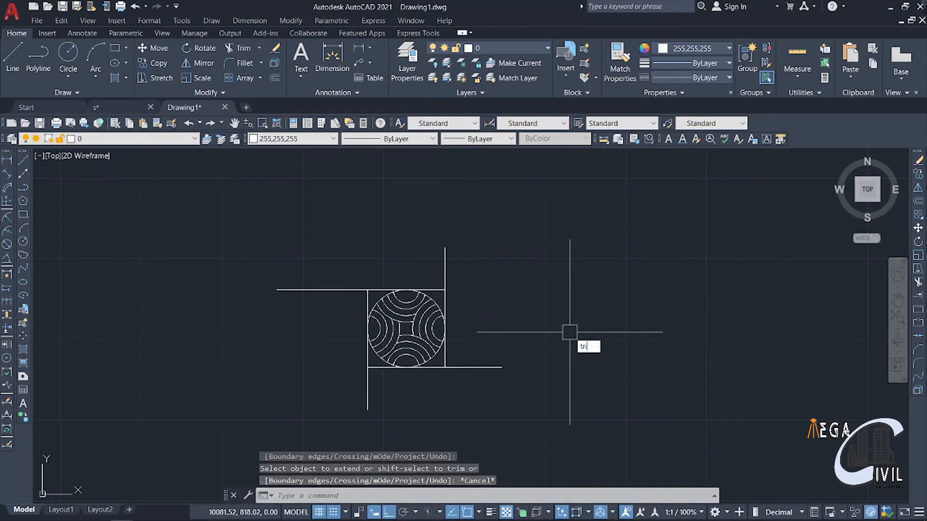
pyautogui.write('m')
pyautogui.press('Return')
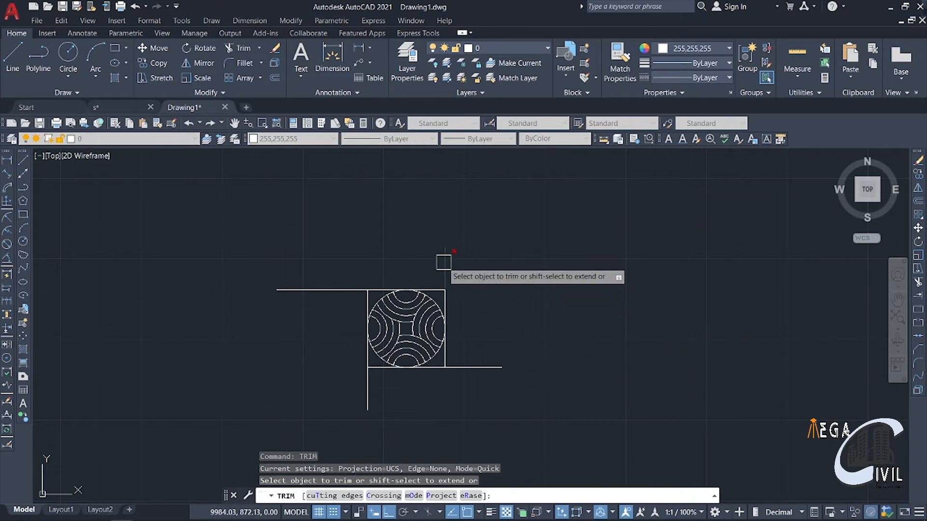
pyautogui.click(307, 290)
pyautogui.click(365, 395)
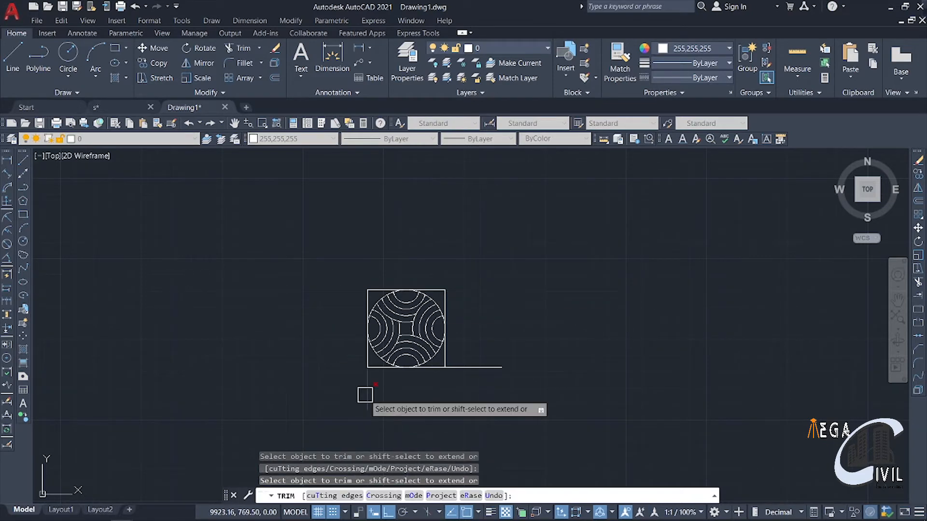
# Trim the bottom line's overhang beyond the lower-right corner of the square around the patterned circle
pyautogui.click(485, 367)
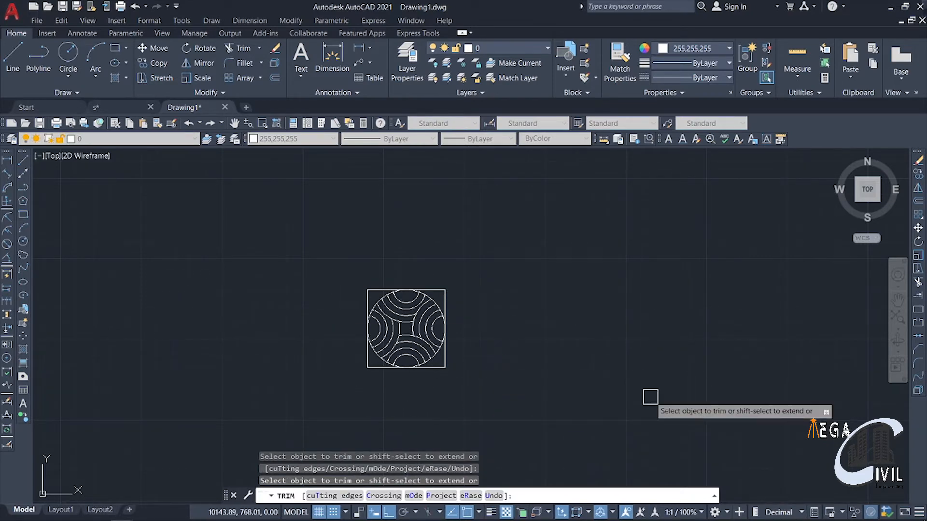
pyautogui.press('Return')
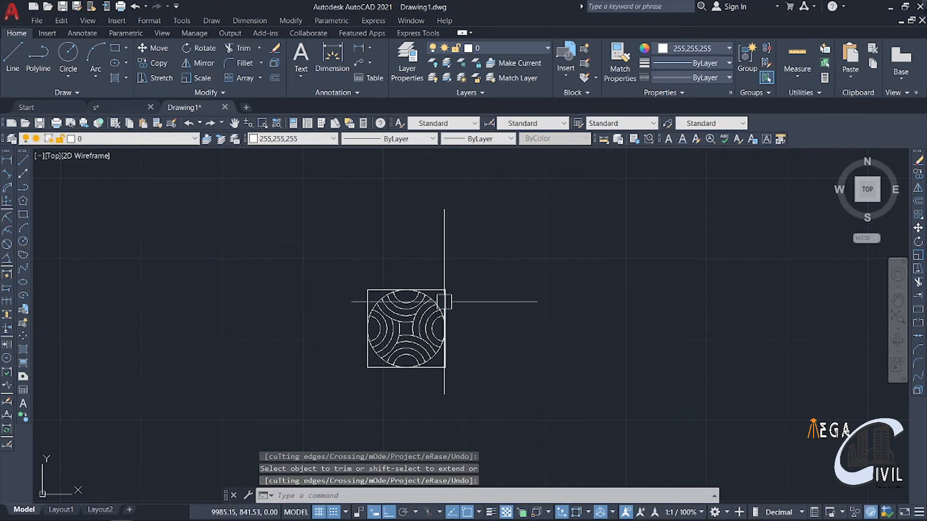
pyautogui.click(433, 291)
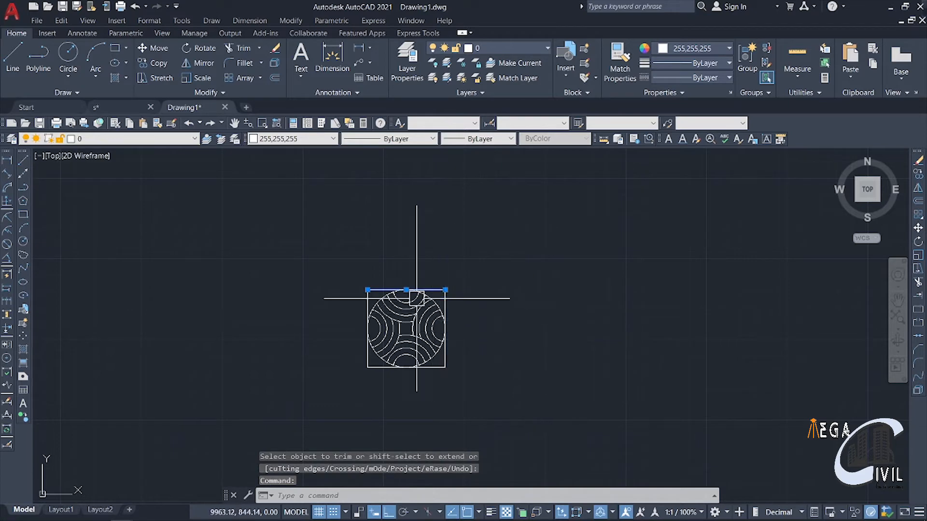
pyautogui.scroll(4, 415, 292)
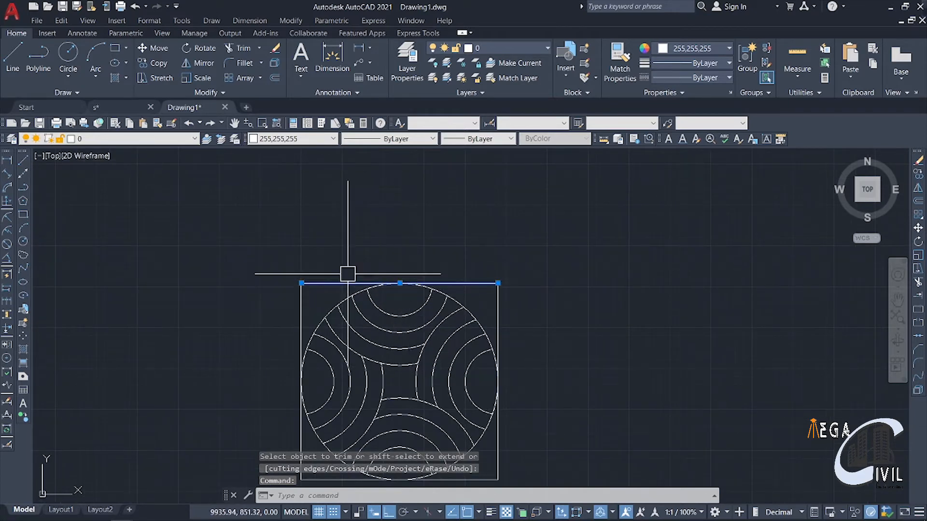
pyautogui.press('Escape')
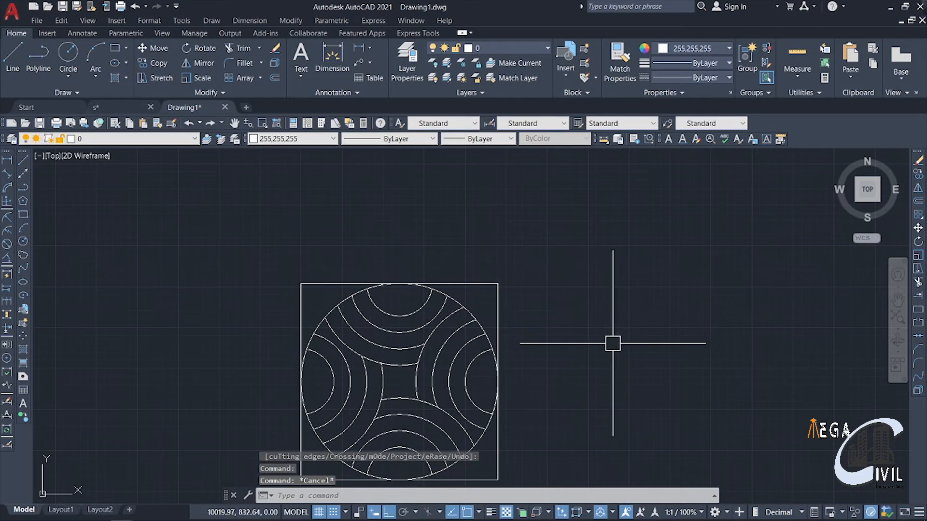
pyautogui.scroll(-3, 548, 314)
pyautogui.moveTo(539, 309); pyautogui.dragTo(543, 289, button='middle')
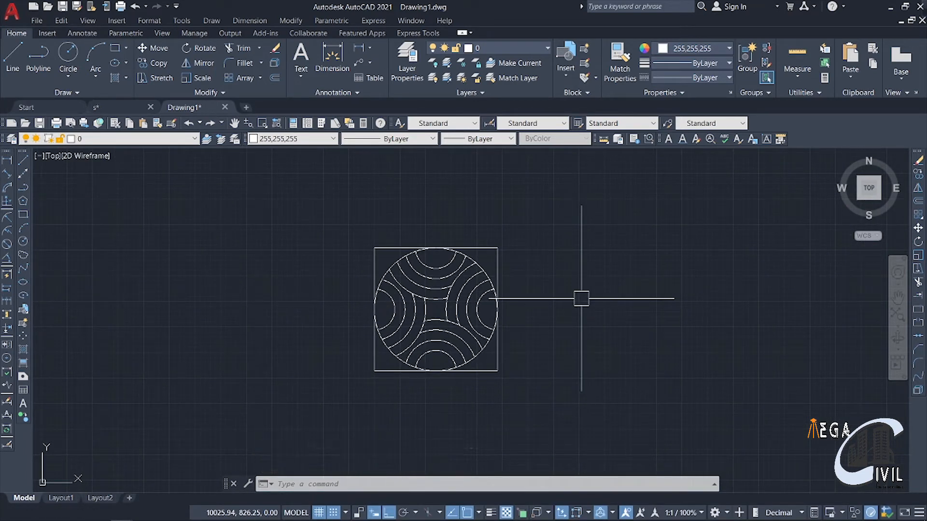
pyautogui.press('Escape')
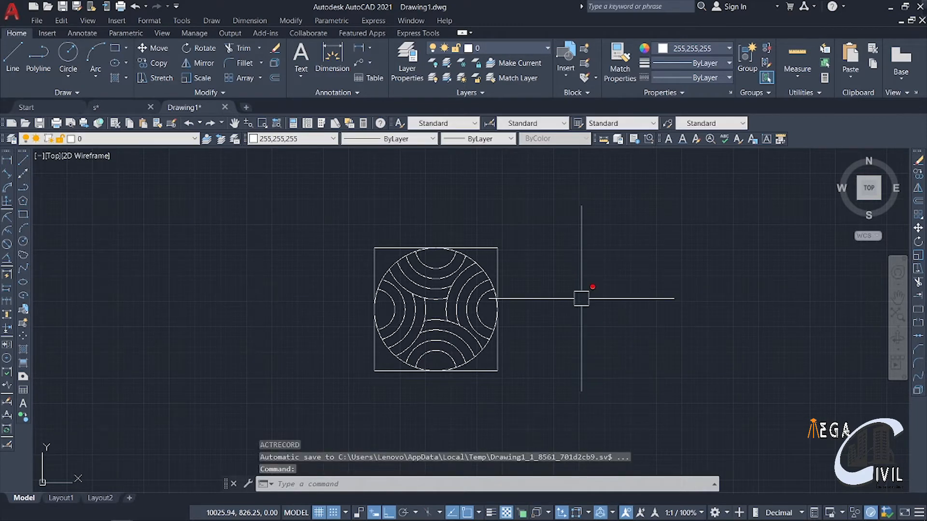
pyautogui.press('Escape')
pyautogui.press('Escape')
pyautogui.press('Escape')
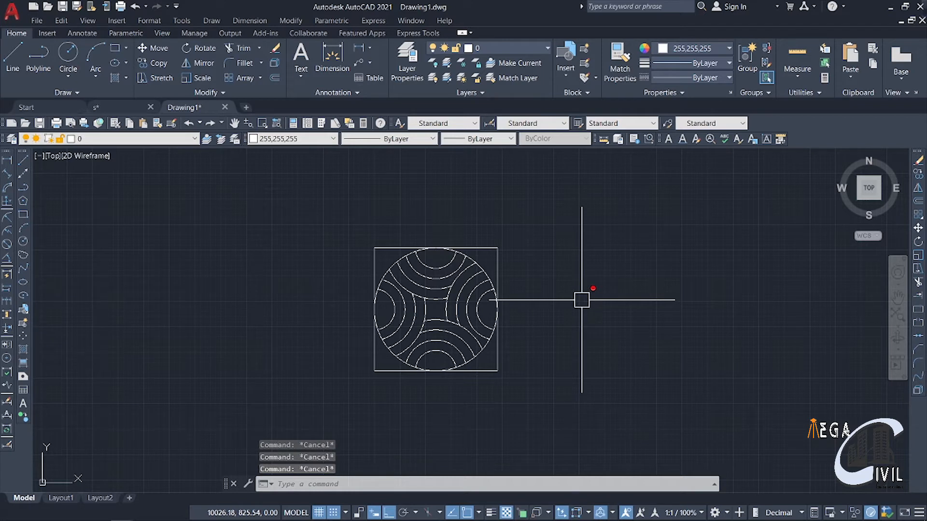
pyautogui.write('arr')
pyautogui.press('Down')
pyautogui.press('Down')
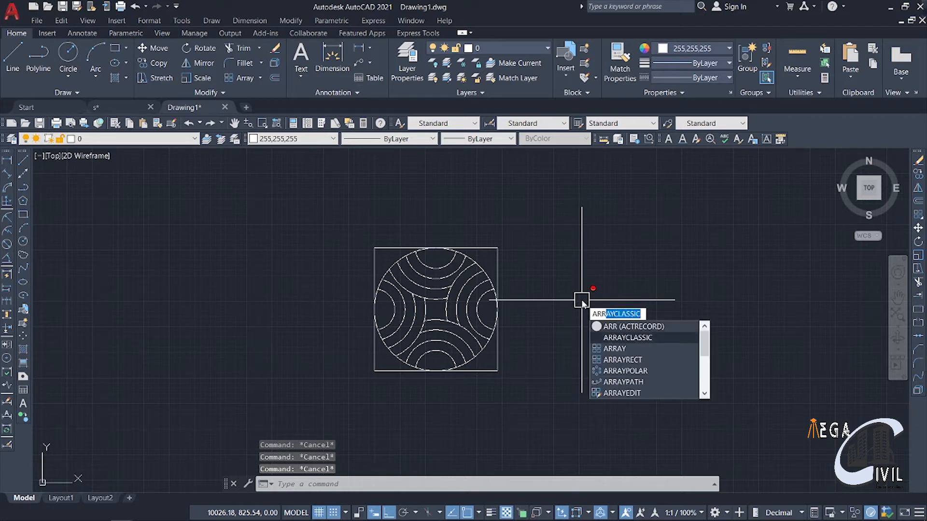
pyautogui.press('Return')
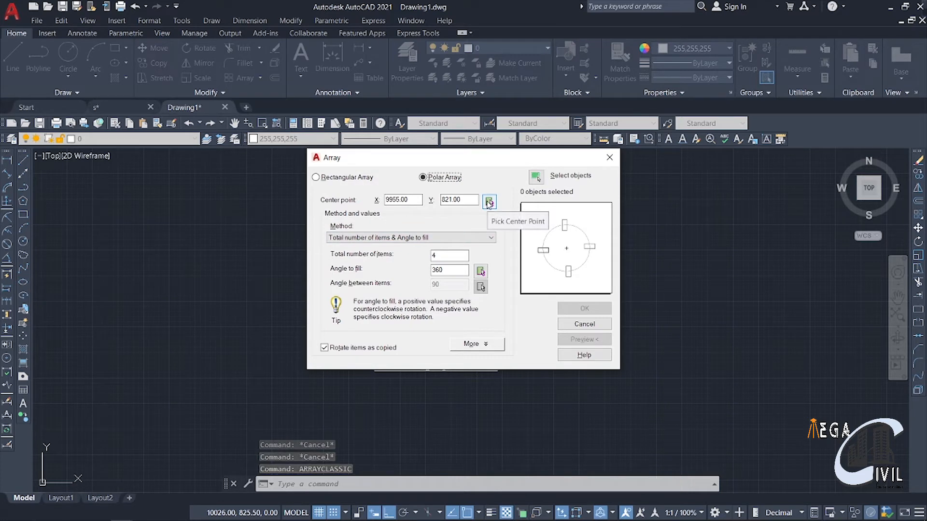
pyautogui.click(489, 203)
pyautogui.click(501, 244)
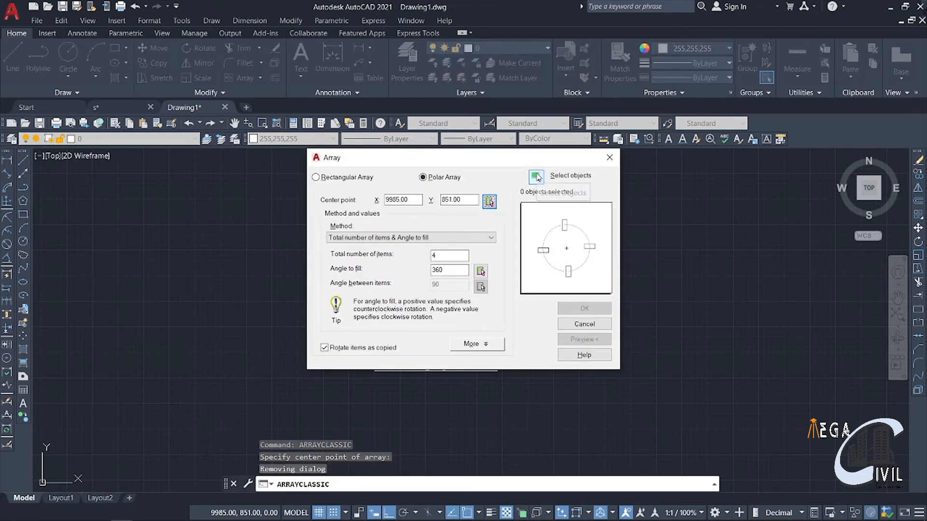
pyautogui.click(536, 176)
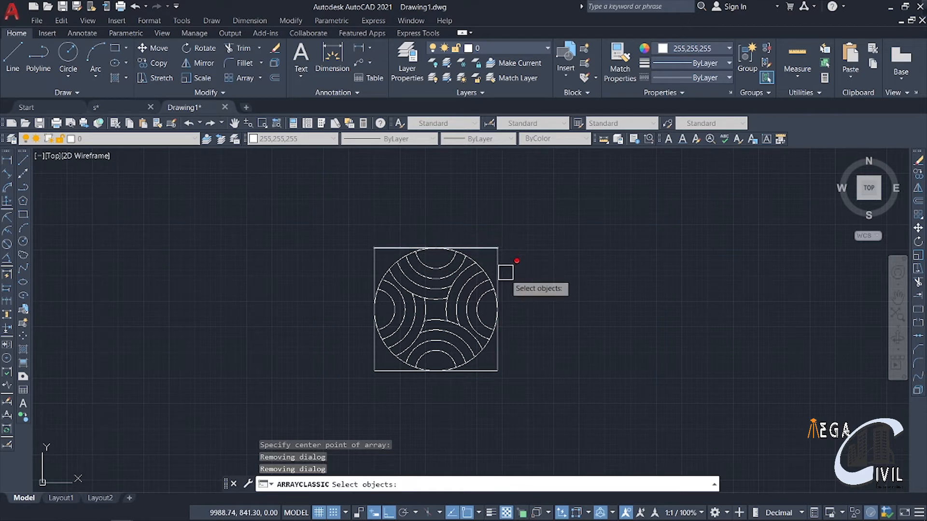
pyautogui.press('Escape')
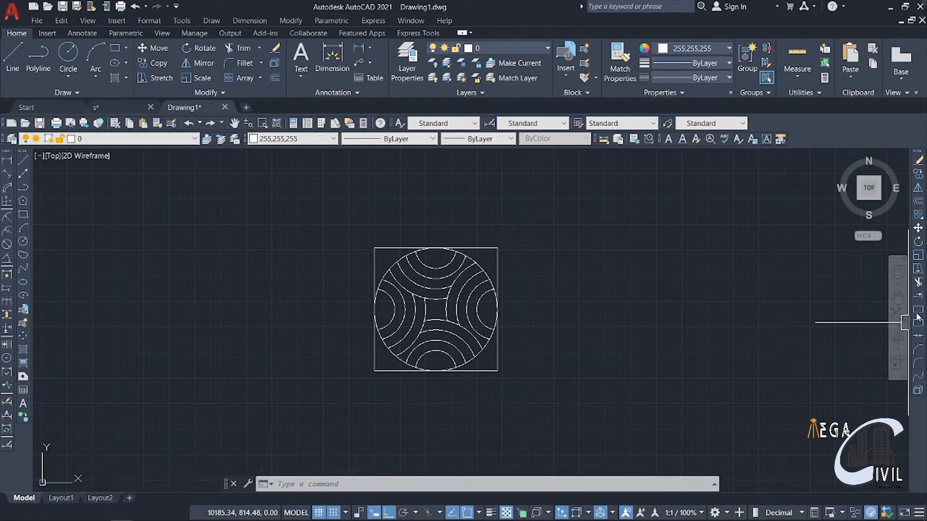
# Break the square's top edge at its midpoint, where it touches the circle, and check the two halves
pyautogui.click(917, 316)
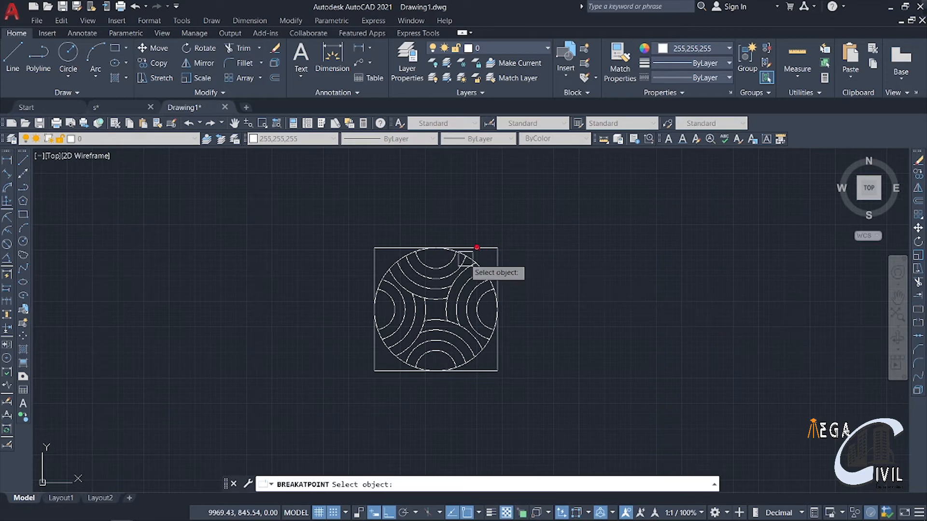
pyautogui.click(432, 247)
pyautogui.scroll(4, 435, 248)
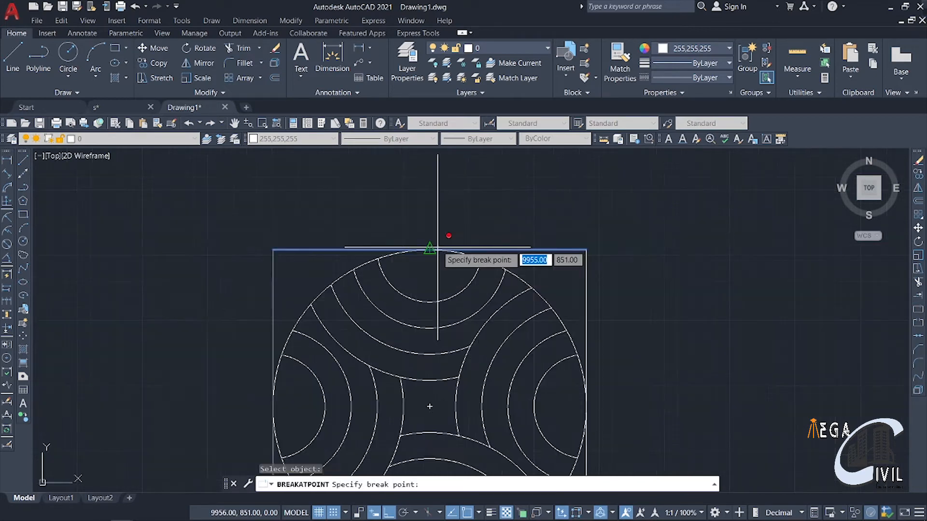
pyautogui.click(423, 251)
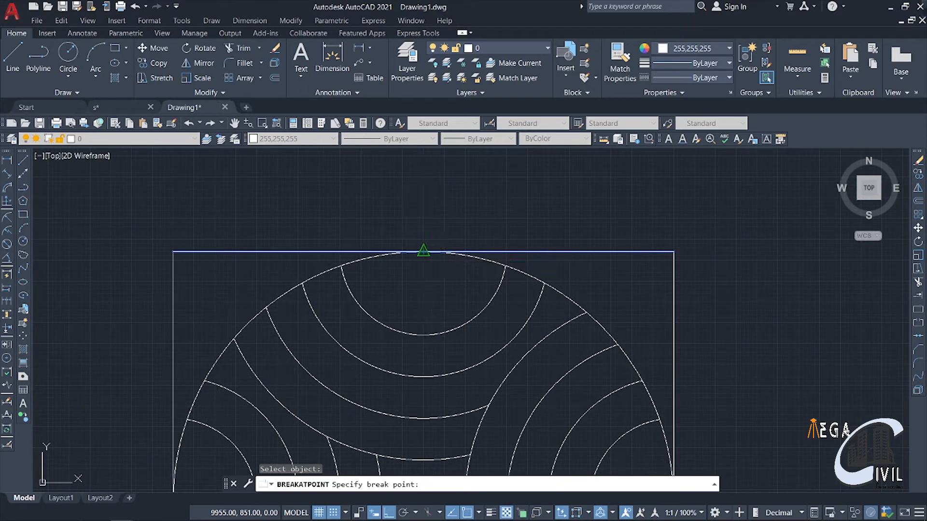
pyautogui.click(518, 251)
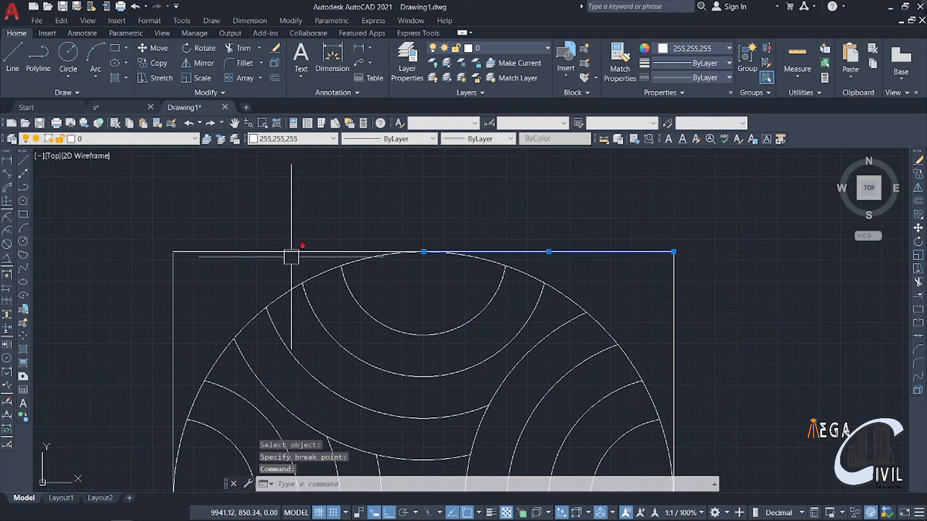
pyautogui.click(290, 251)
pyautogui.press('Escape')
pyautogui.scroll(-1, 515, 251)
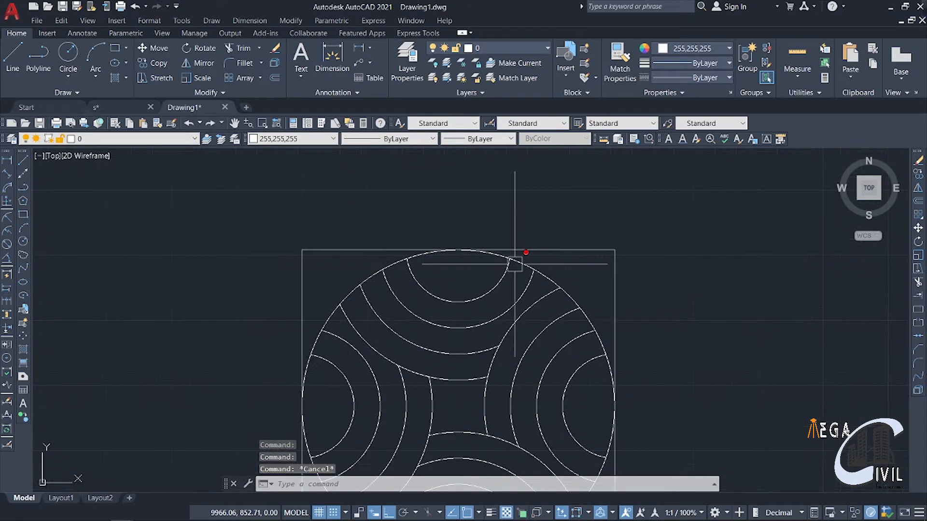
pyautogui.scroll(-1, 500, 308)
pyautogui.moveTo(501, 308)
pyautogui.mouseDown(button='middle')
pyautogui.moveTo(456, 269)
pyautogui.moveTo(402, 242)
pyautogui.mouseUp(button='middle')
pyautogui.scroll(-1, 456, 269)
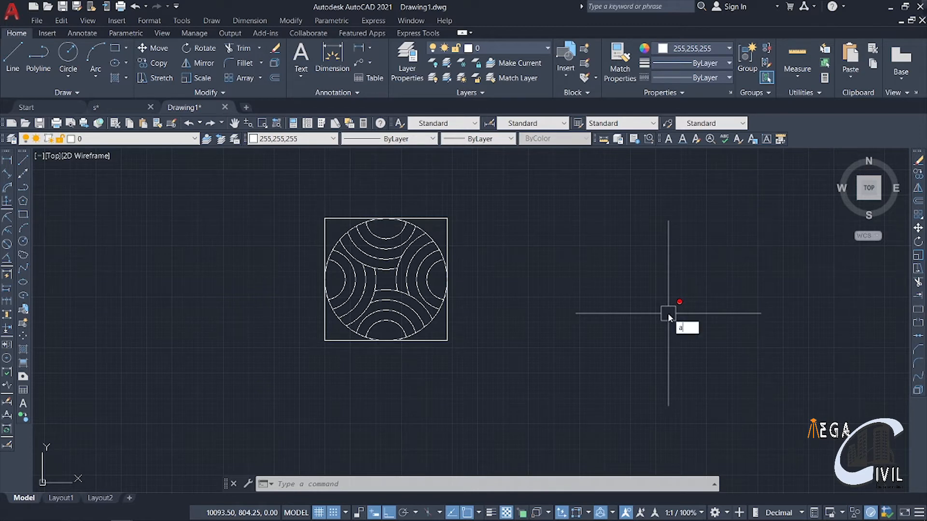
pyautogui.press('Return')
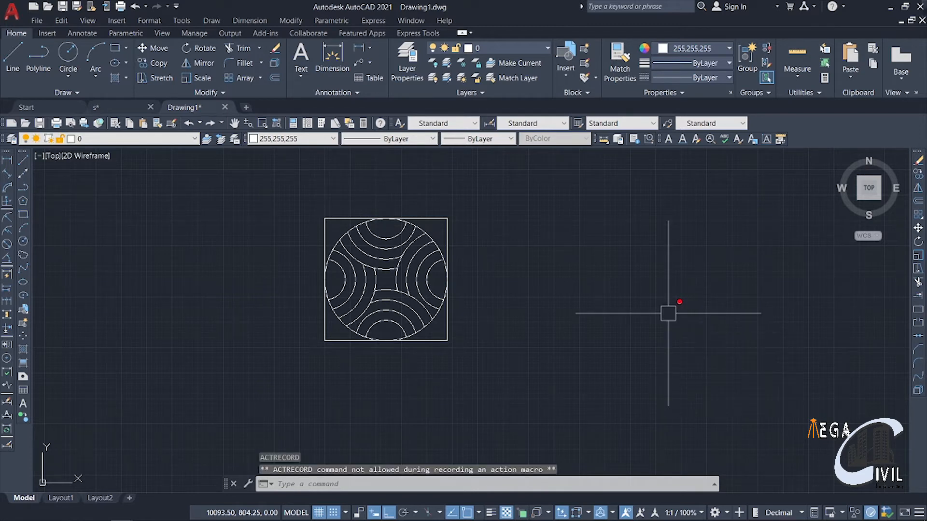
pyautogui.press('Escape')
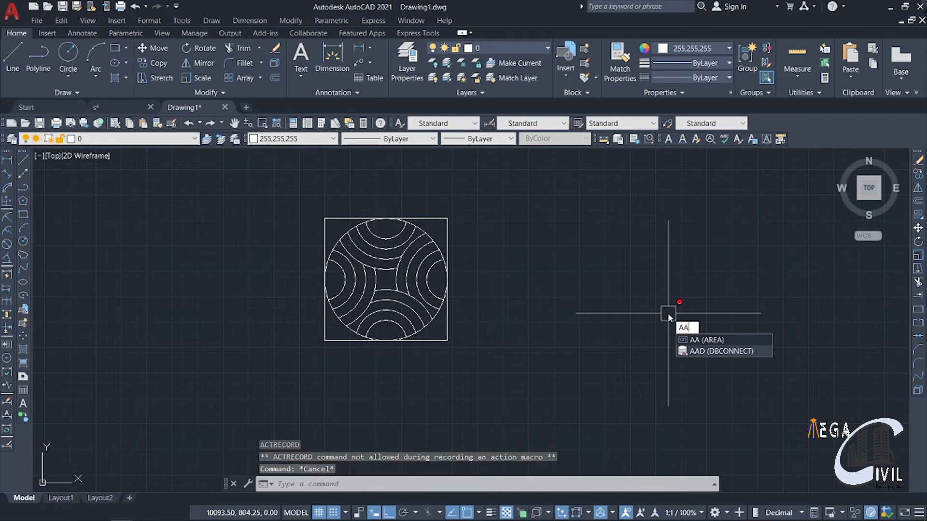
pyautogui.press('BackSpace')
pyautogui.press('BackSpace')
# Start ARRAYCLASSIC and choose the right half of the square's top edge as the object for a polar array
pyautogui.write('arr')
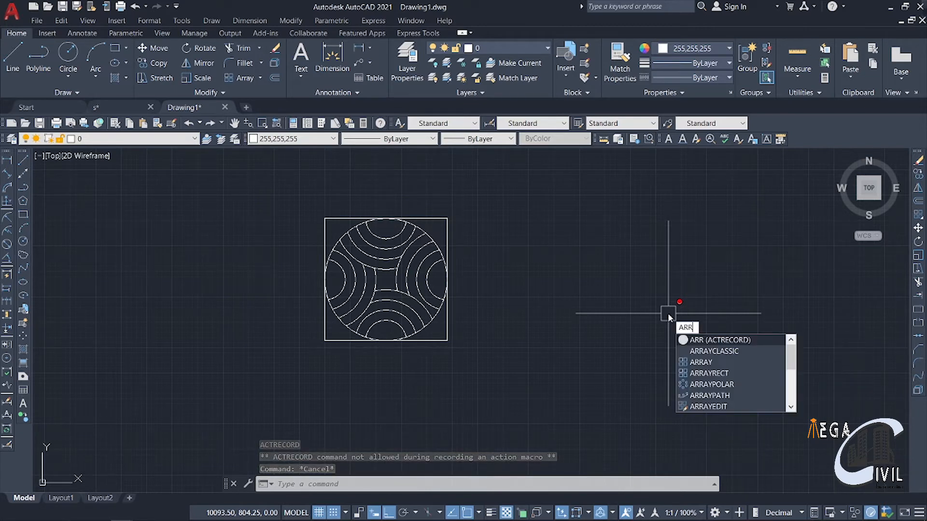
pyautogui.press('Down')
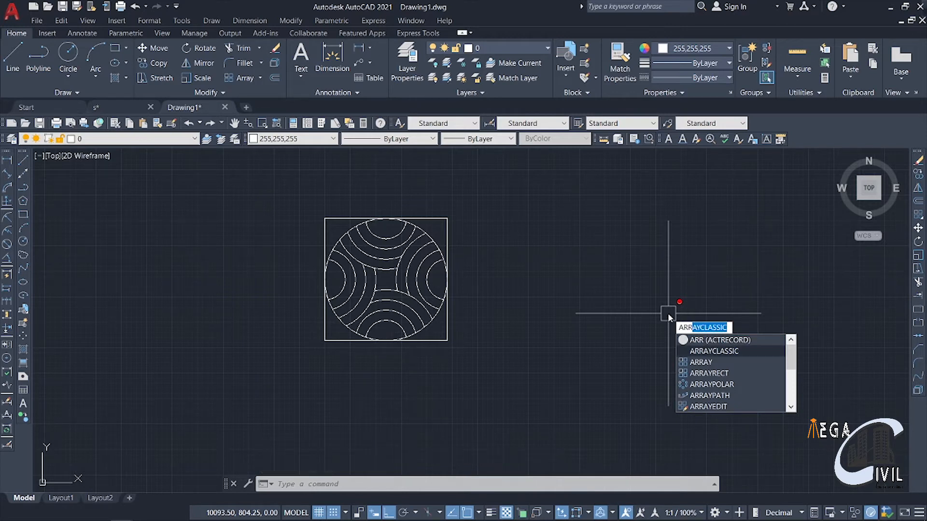
pyautogui.press('Return')
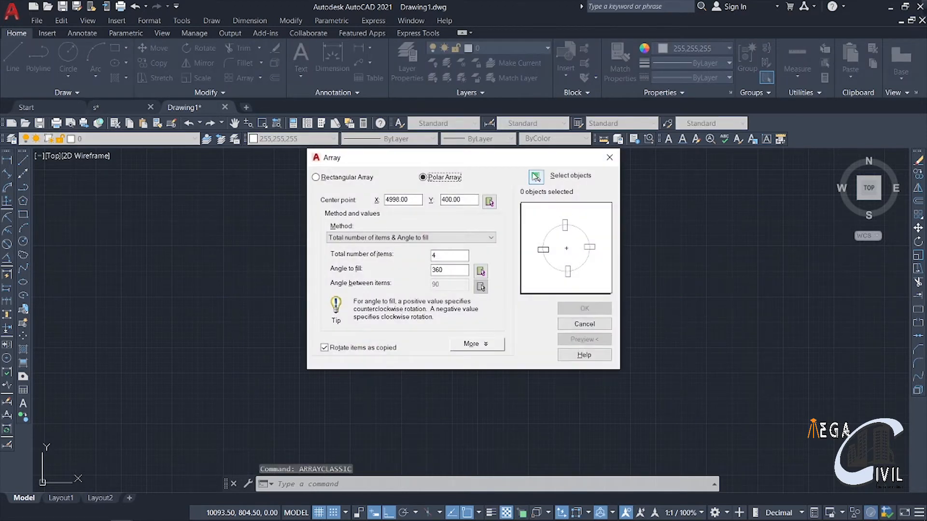
pyautogui.click(534, 177)
pyautogui.click(437, 219)
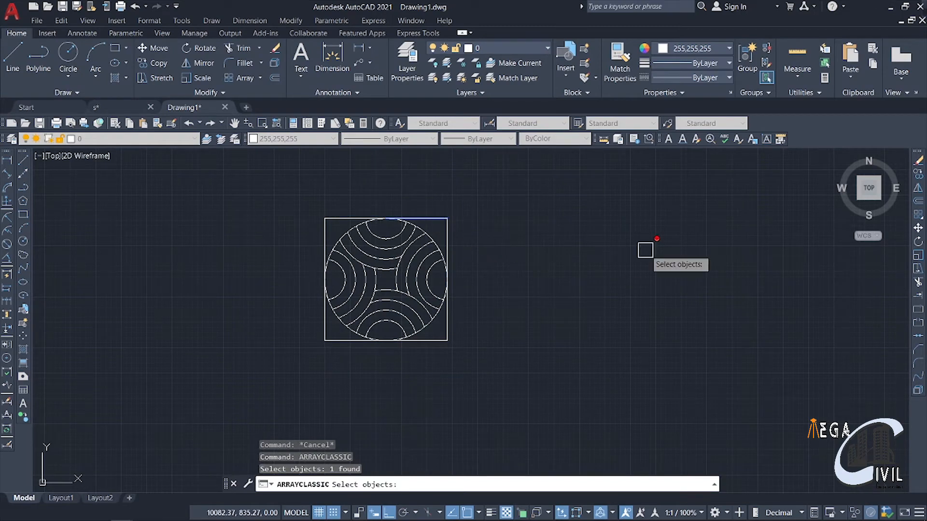
pyautogui.press('Return')
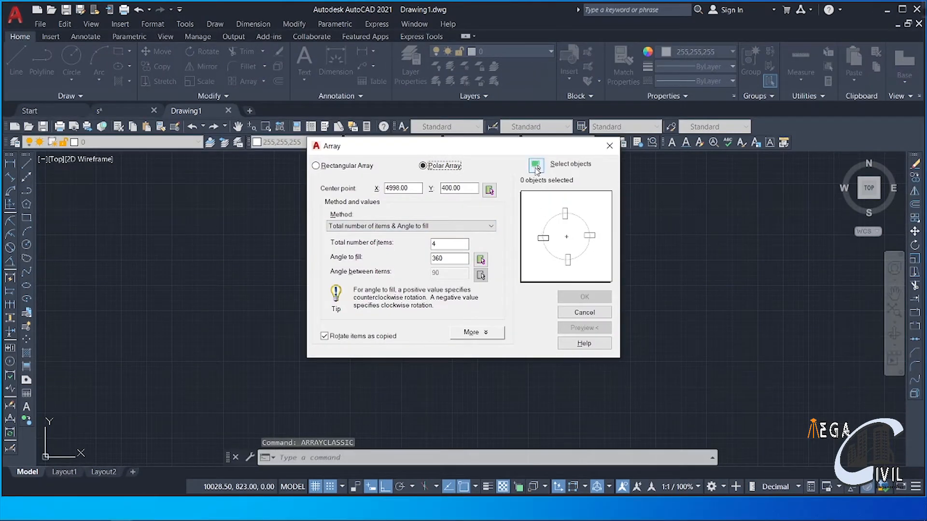
pyautogui.click(535, 166)
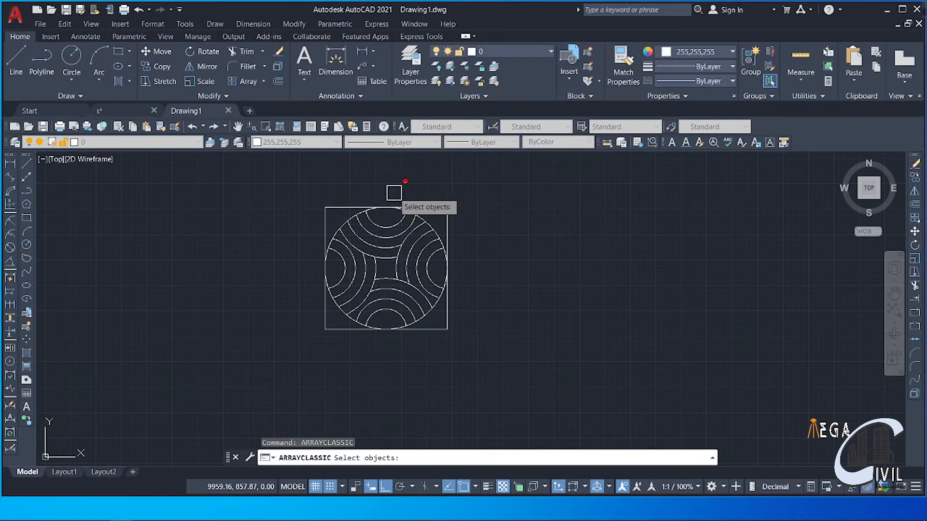
pyautogui.click(426, 201)
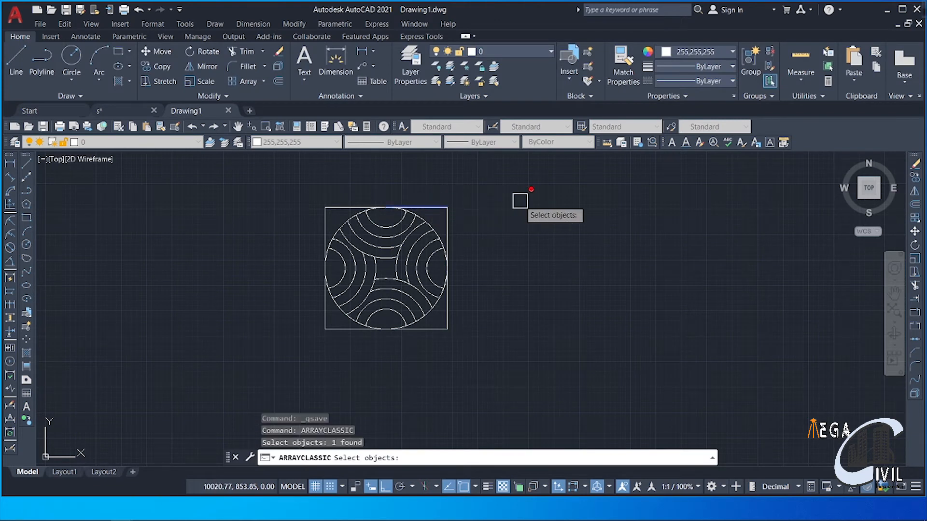
pyautogui.press('Return')
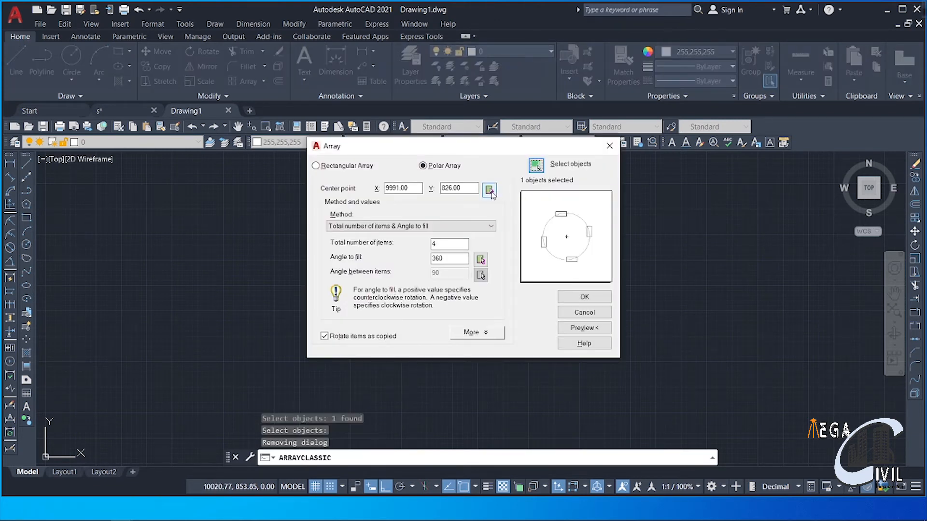
# Create the polar array centred on the square's upper-right corner, with 10 items filling a 90-degree angle
pyautogui.click(488, 190)
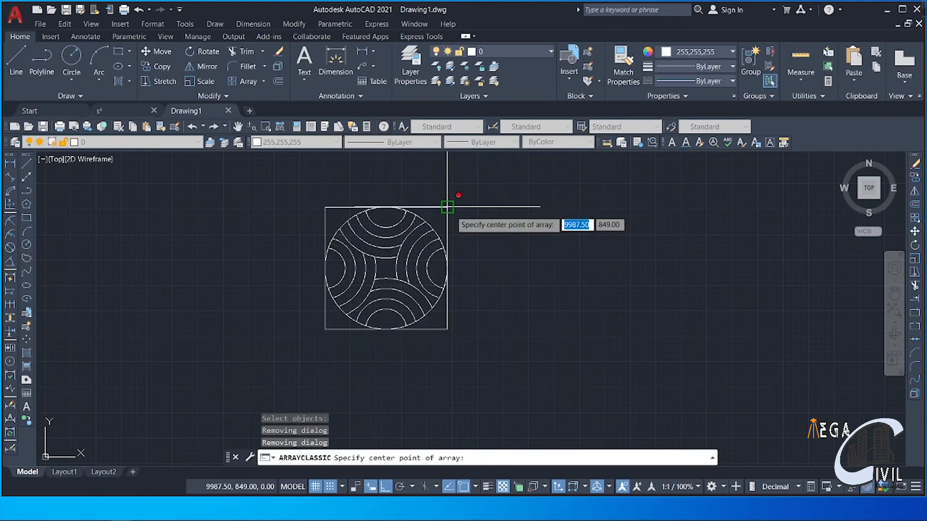
pyautogui.click(446, 207)
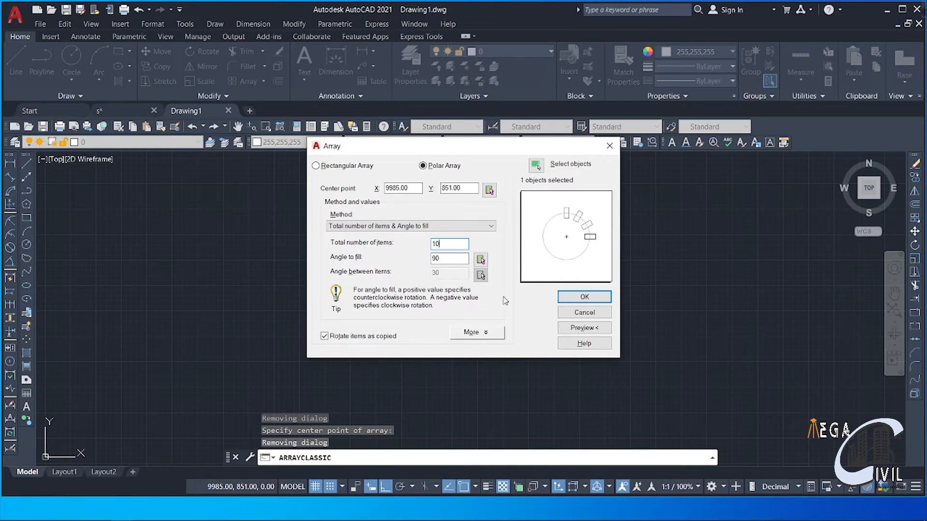
pyautogui.click(584, 297)
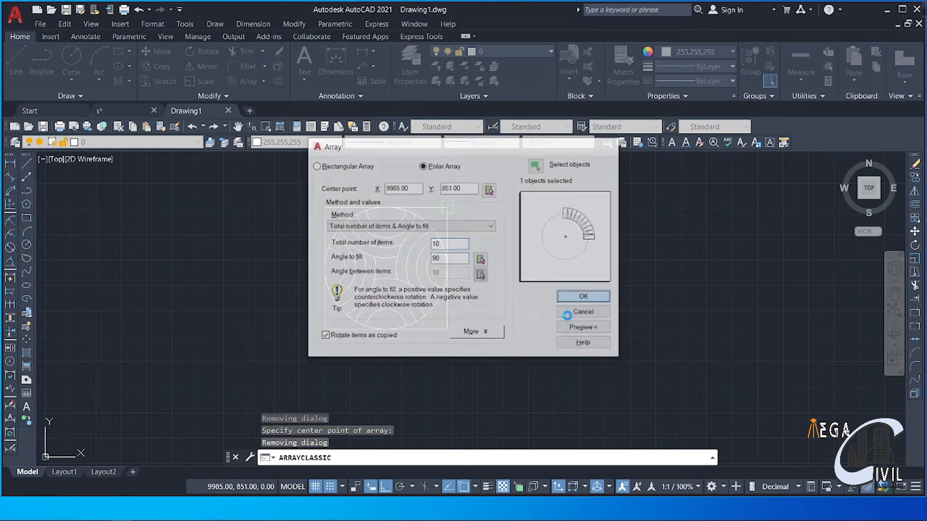
pyautogui.scroll(3, 437, 269)
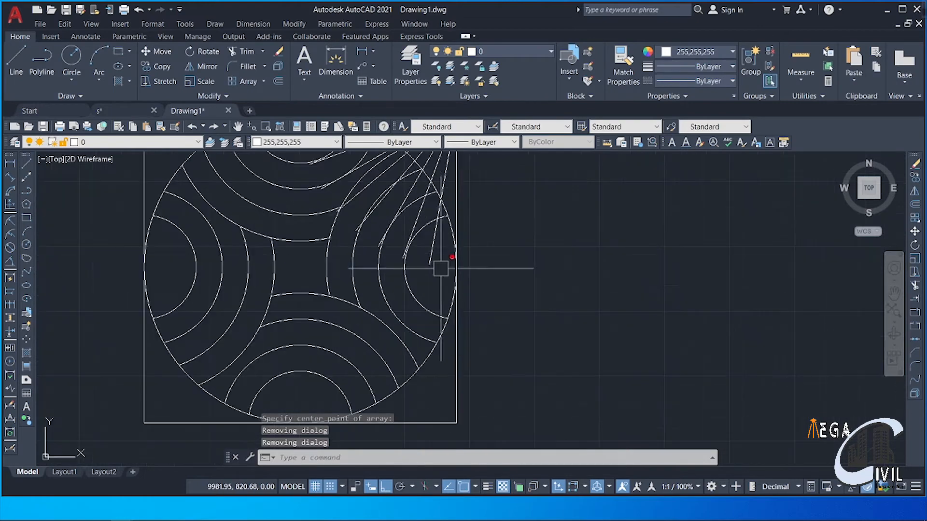
pyautogui.press('Escape')
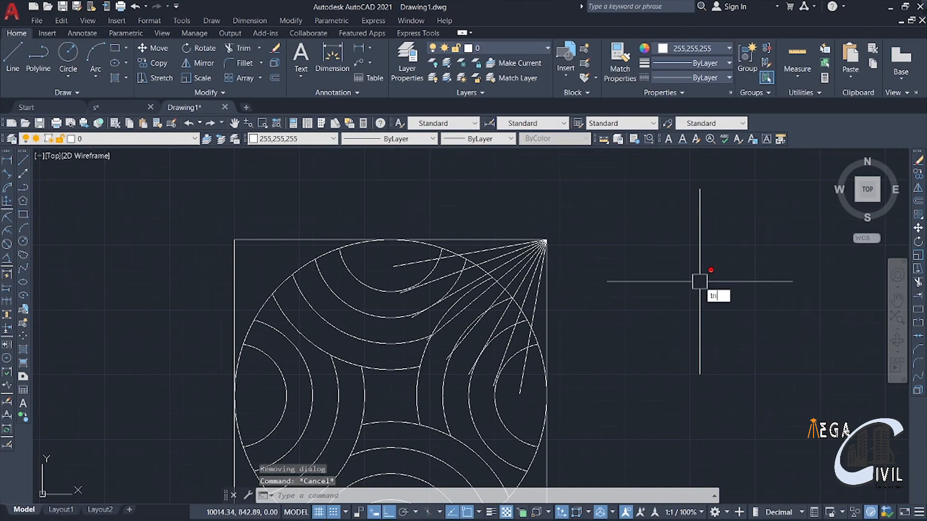
# Trim the radiating lines inside the circle, using the circle as the cutting edge, so they end on its circumference
pyautogui.press('Return')
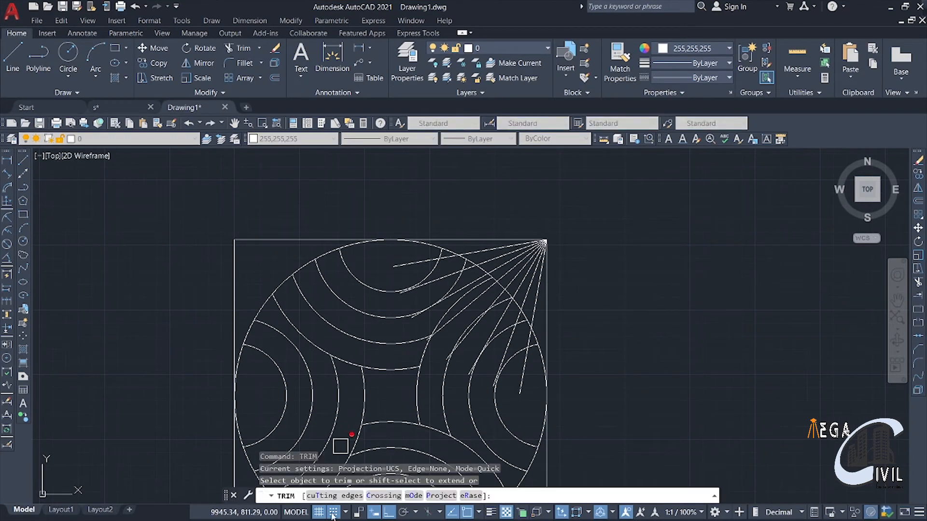
pyautogui.click(321, 495)
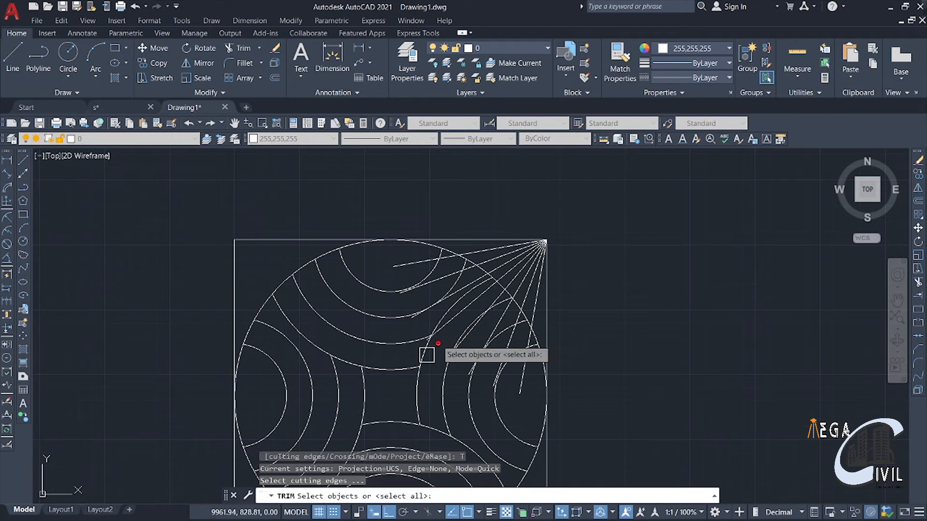
pyautogui.scroll(4, 484, 269)
pyautogui.click(479, 272)
pyautogui.press('Return')
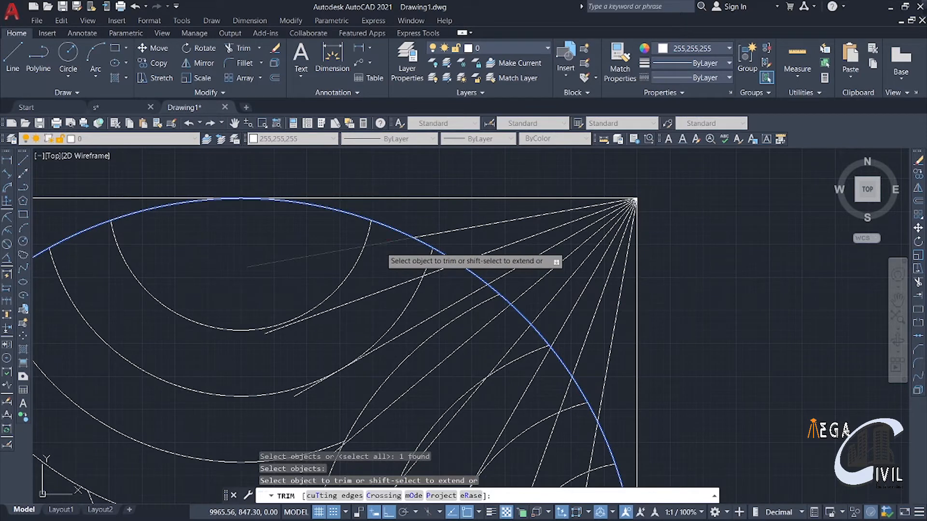
pyautogui.click(378, 244)
pyautogui.click(395, 290)
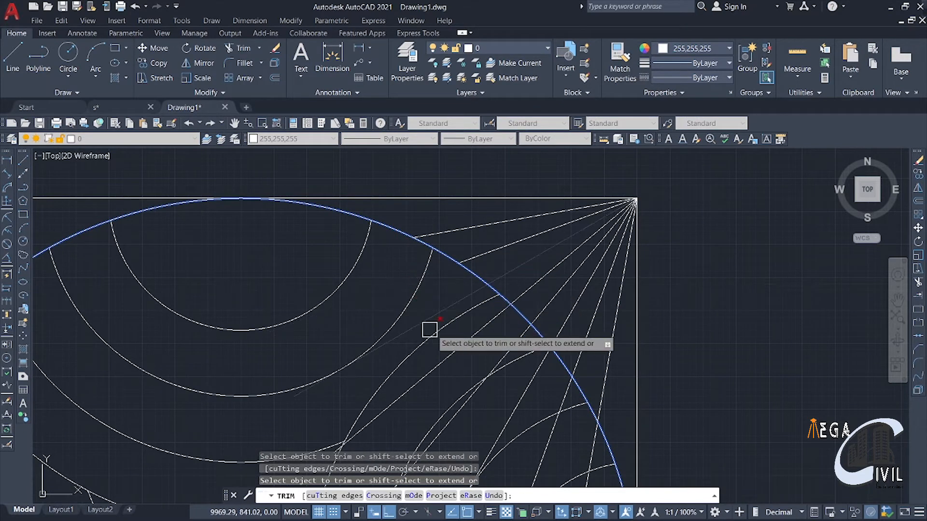
pyautogui.moveTo(440, 364); pyautogui.dragTo(400, 290, button='middle')
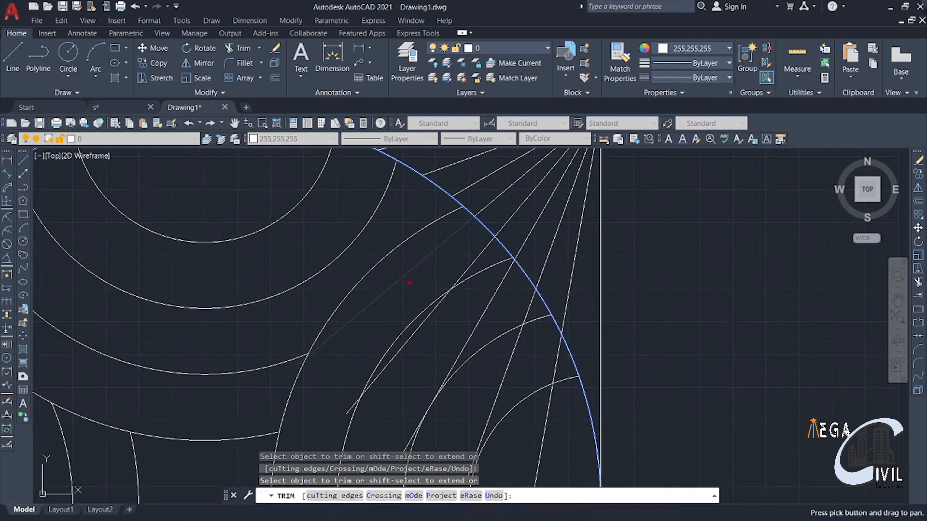
pyautogui.click(430, 259)
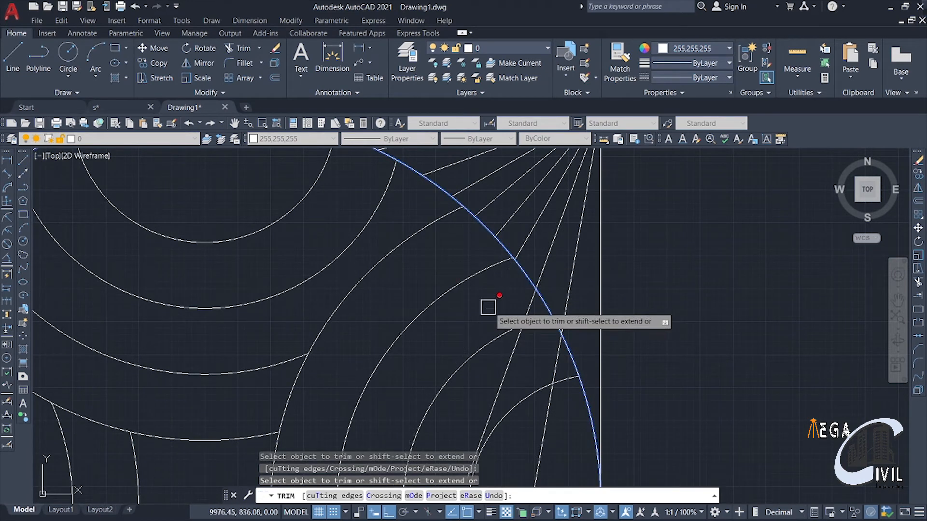
pyautogui.click(558, 365)
pyautogui.scroll(-4, 678, 354)
pyautogui.moveTo(678, 355); pyautogui.dragTo(575, 327, button='middle')
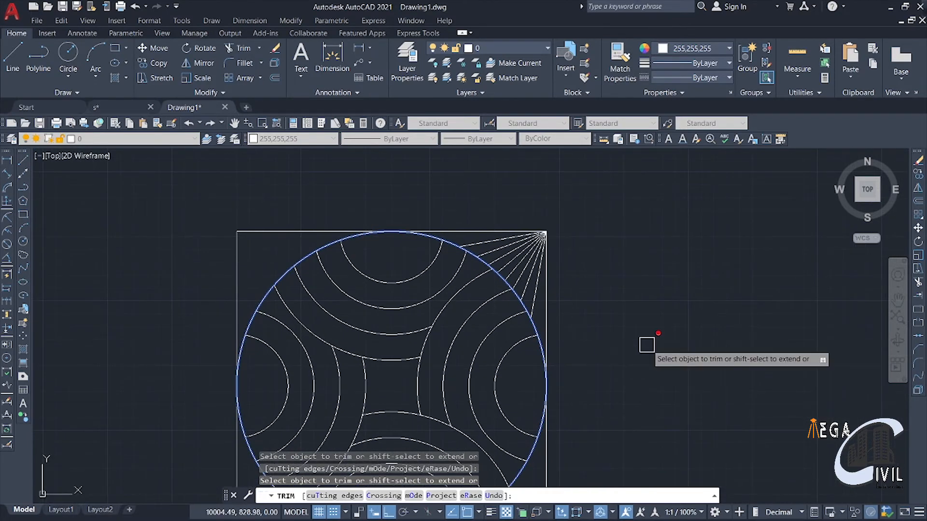
pyautogui.press('Escape')
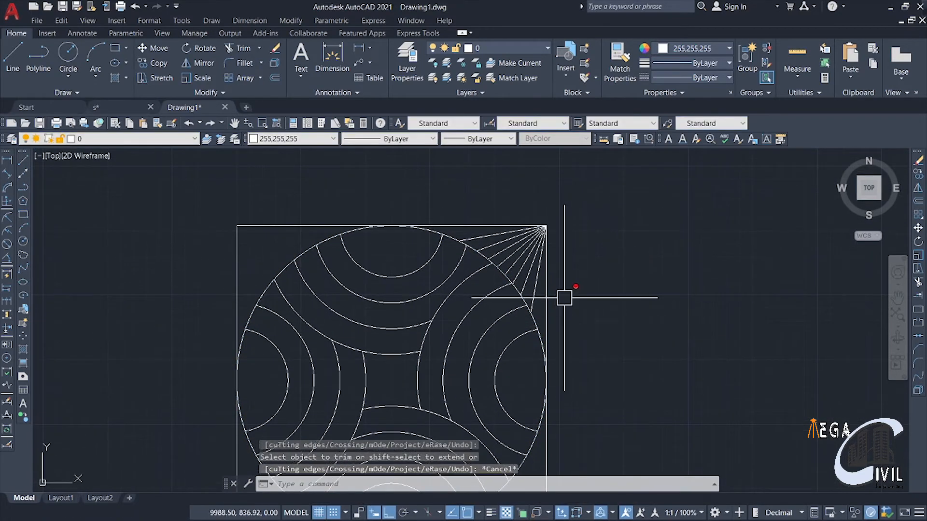
# Start a block definition named Ray 1 from the eight radiating lines, with its base point at the square's upper-right corner
pyautogui.moveTo(563, 296)
pyautogui.mouseDown(button='middle')
pyautogui.moveTo(583, 369)
pyautogui.moveTo(641, 385)
pyautogui.mouseUp(button='middle')
pyautogui.scroll(3, 560, 360)
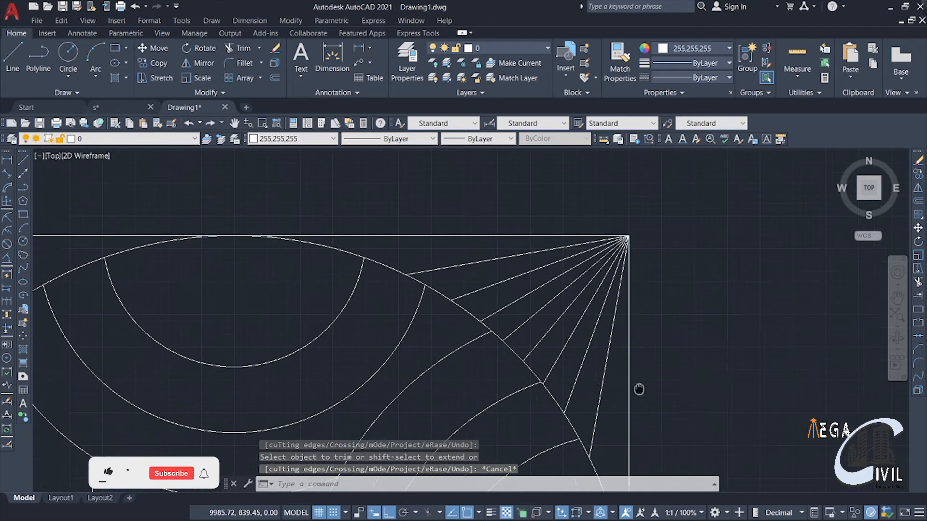
pyautogui.click(616, 389)
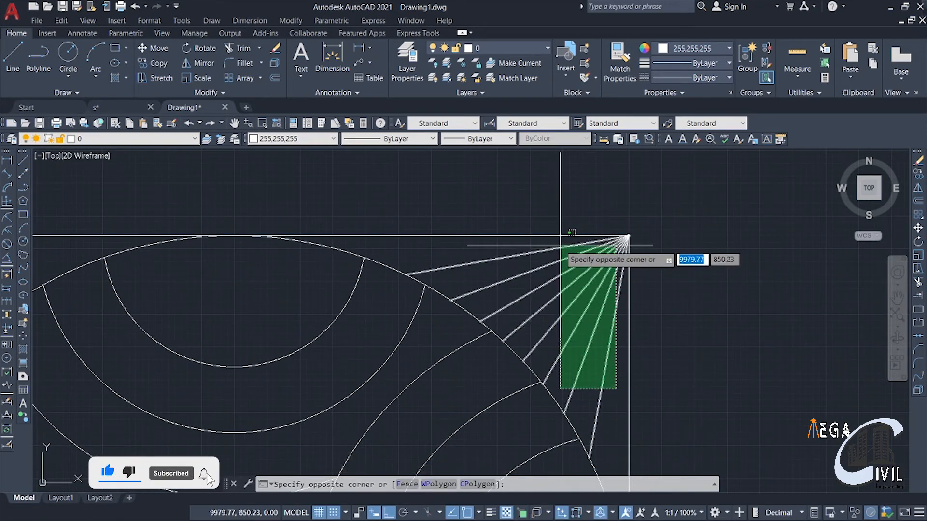
pyautogui.click(559, 246)
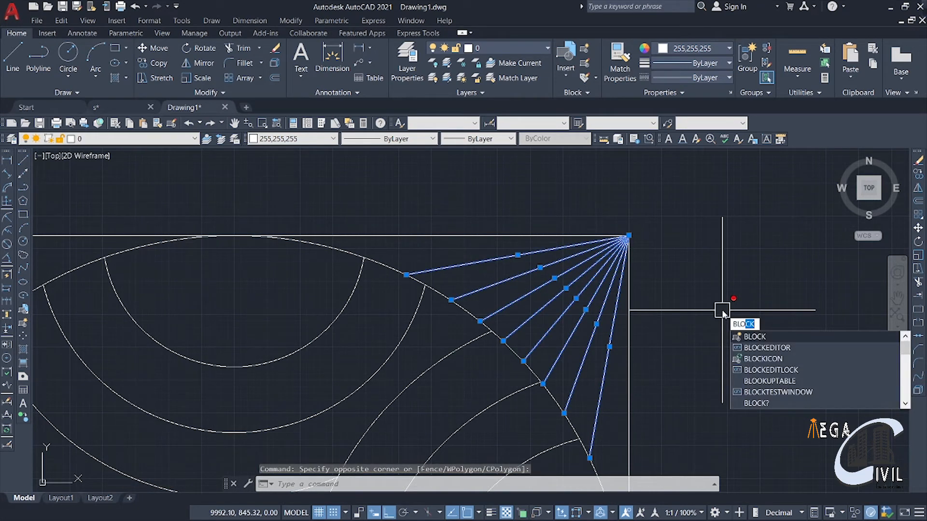
pyautogui.press('Return')
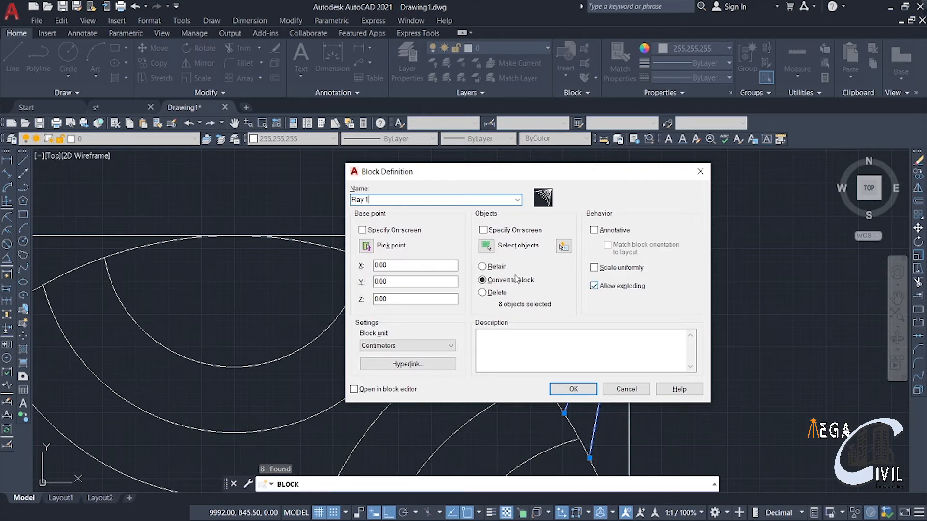
pyautogui.click(366, 247)
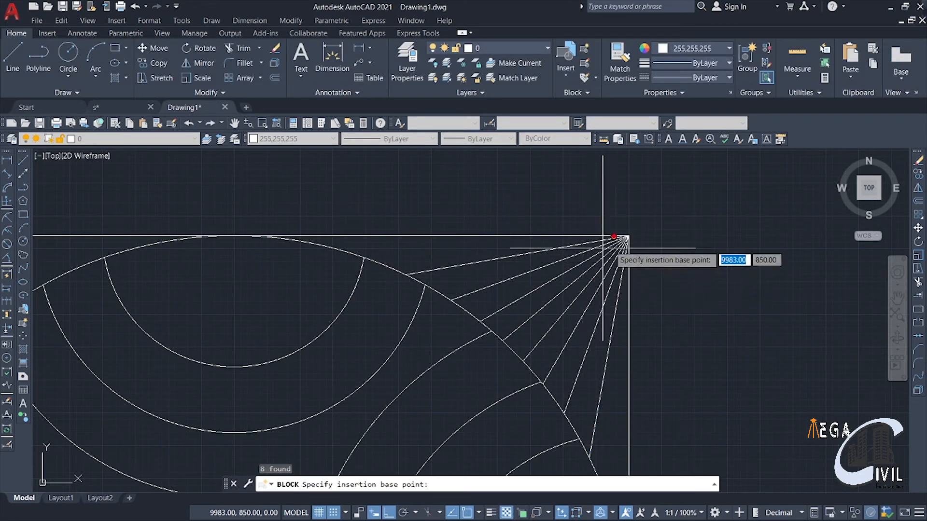
pyautogui.click(626, 236)
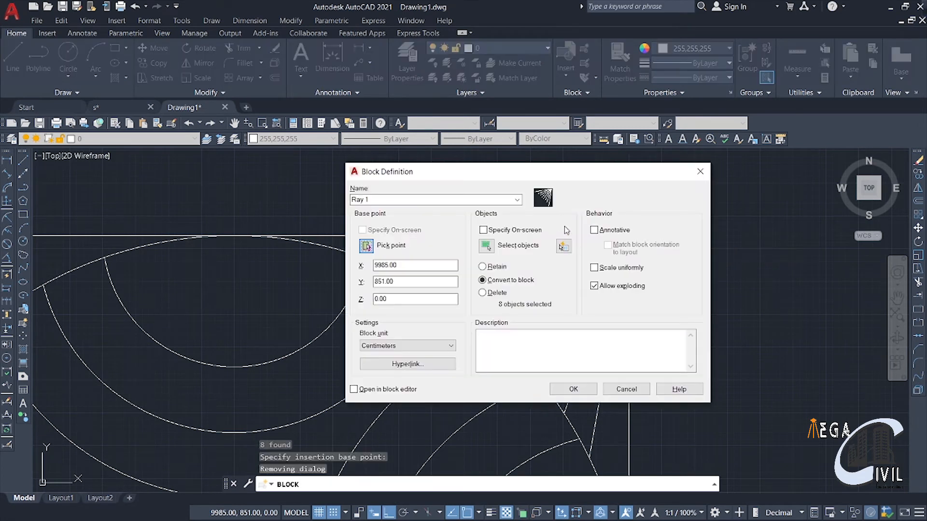
# Reselect the eight radiating lines as the block's objects and create the block with Convert to block
pyautogui.click(489, 248)
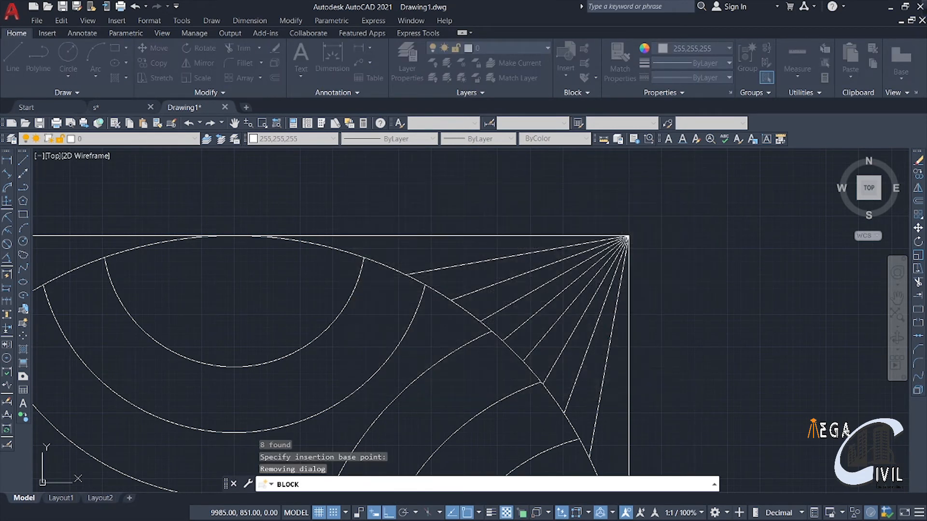
pyautogui.click(618, 383)
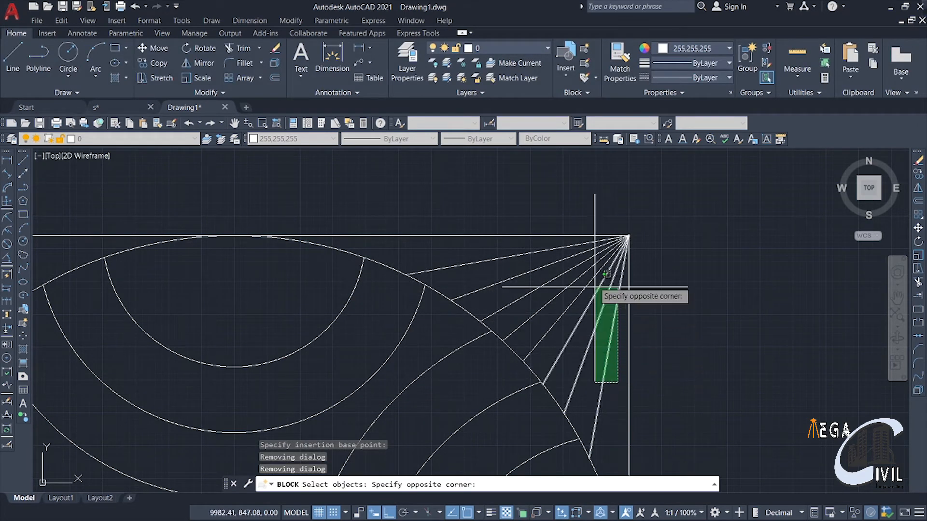
pyautogui.click(585, 242)
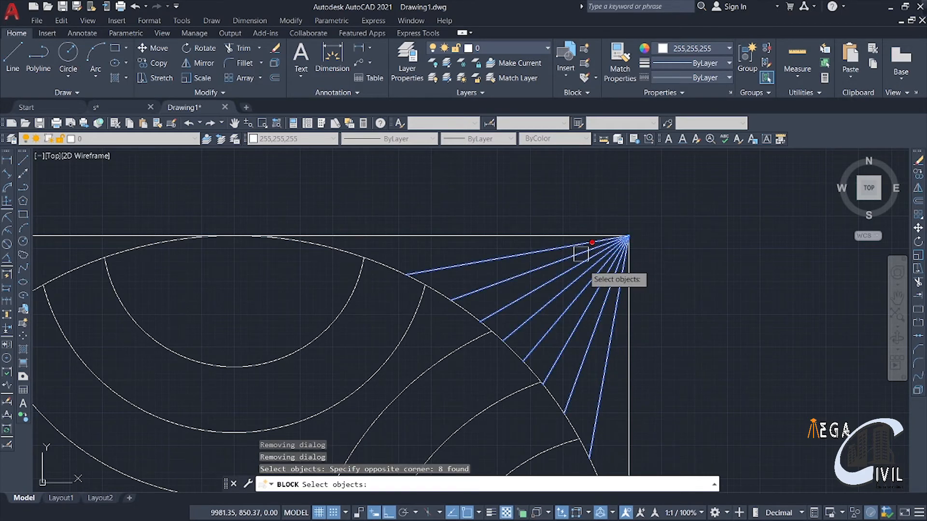
pyautogui.press('Return')
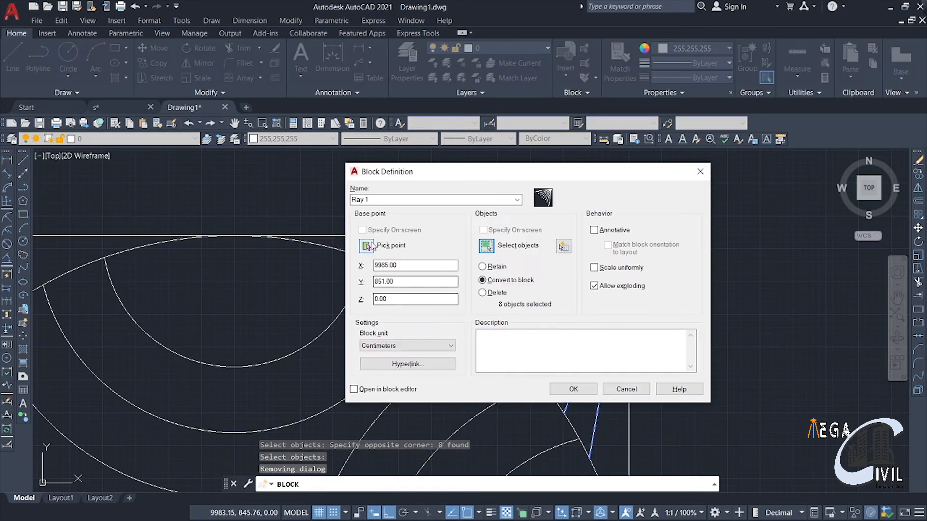
pyautogui.click(574, 390)
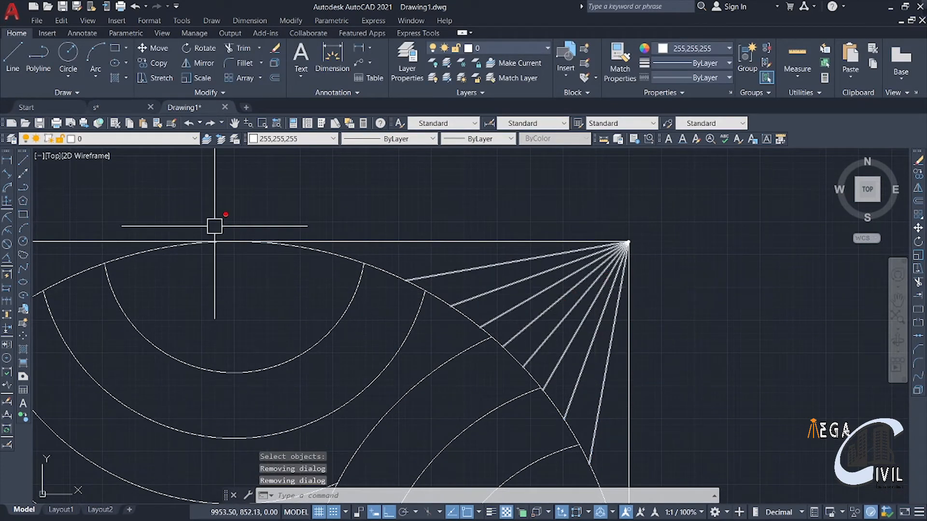
# Join the two halves of the square's top edge into one line and select it to check the join
pyautogui.click(316, 242)
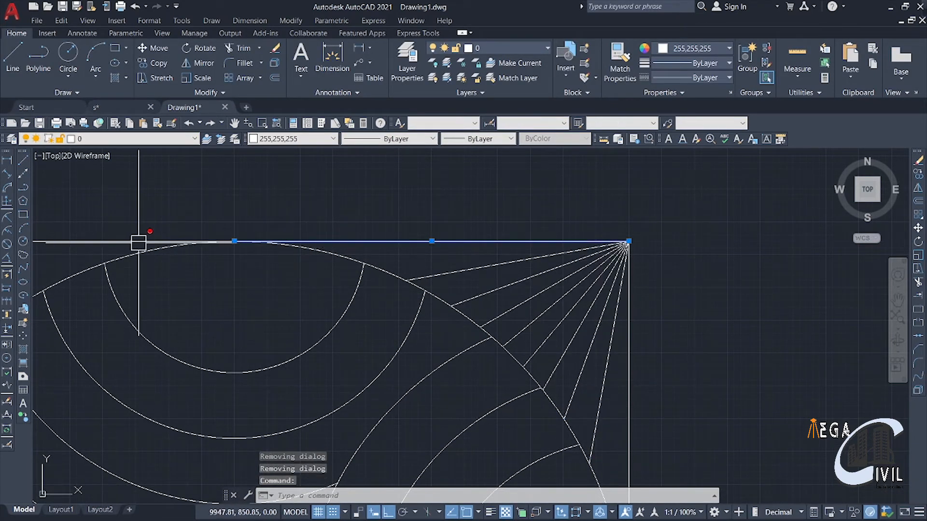
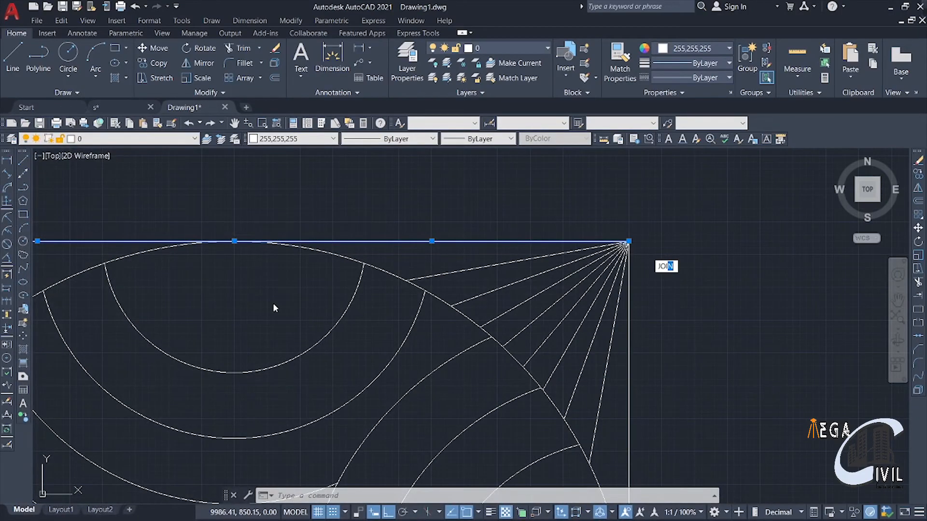
pyautogui.press('Escape')
pyautogui.moveTo(606, 301); pyautogui.dragTo(666, 301, button='middle')
pyautogui.moveTo(278, 290); pyautogui.dragTo(404, 328, button='middle')
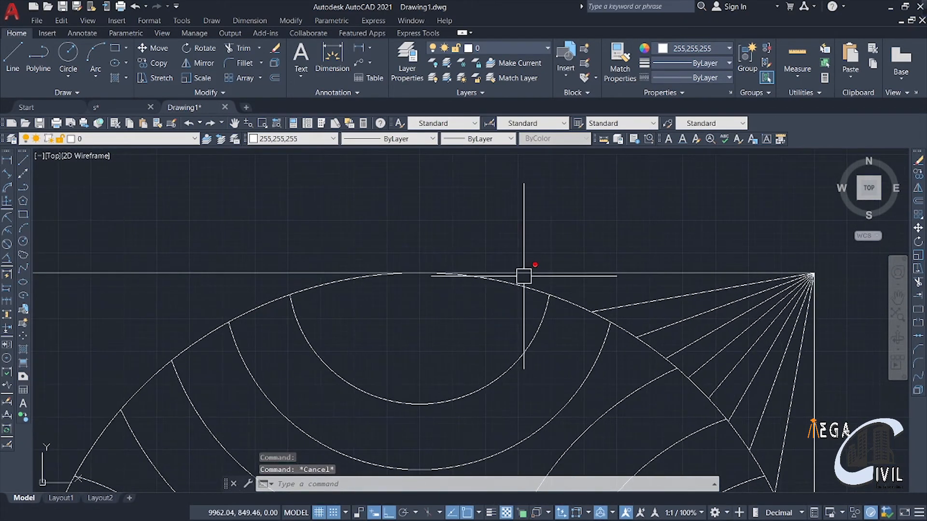
pyautogui.click(485, 278)
pyautogui.click(315, 278)
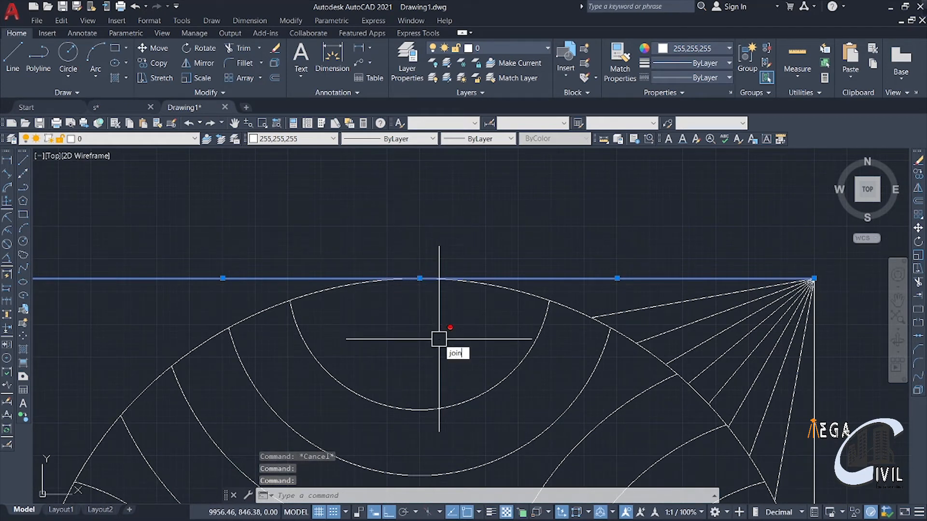
pyautogui.press('Return')
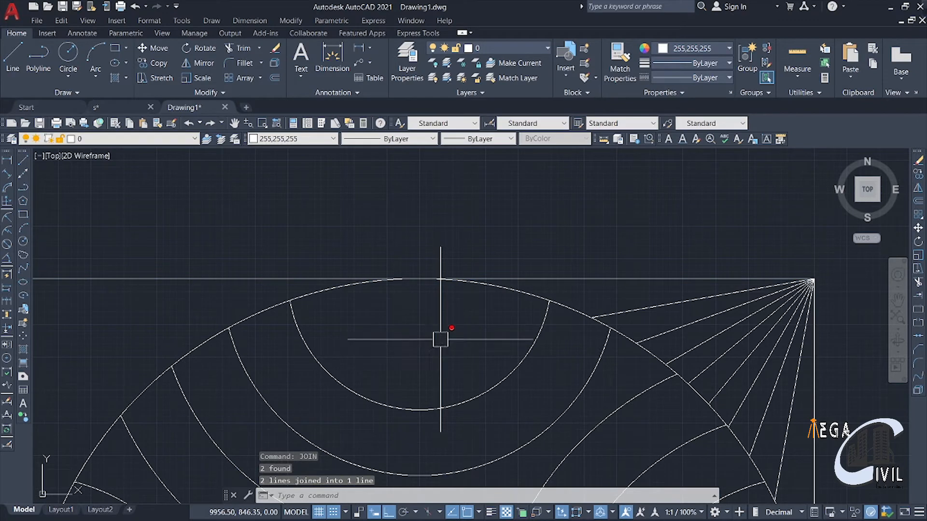
pyautogui.scroll(-3, 539, 278)
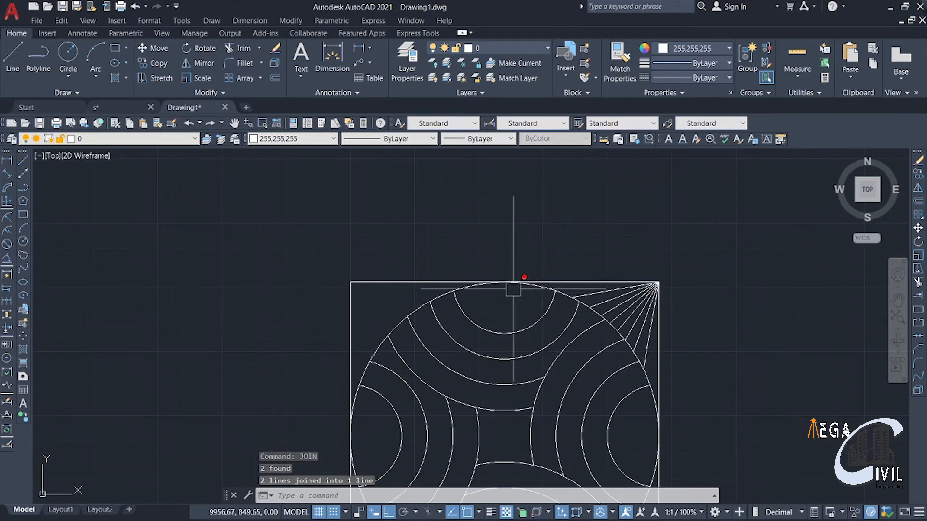
pyautogui.click(429, 282)
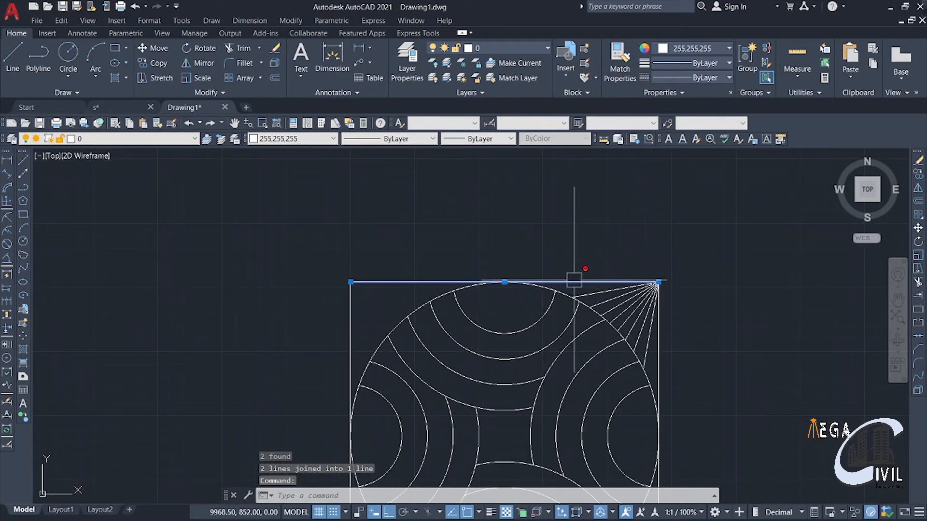
pyautogui.moveTo(470, 320); pyautogui.dragTo(357, 353, button='middle')
pyautogui.scroll(2, 410, 323)
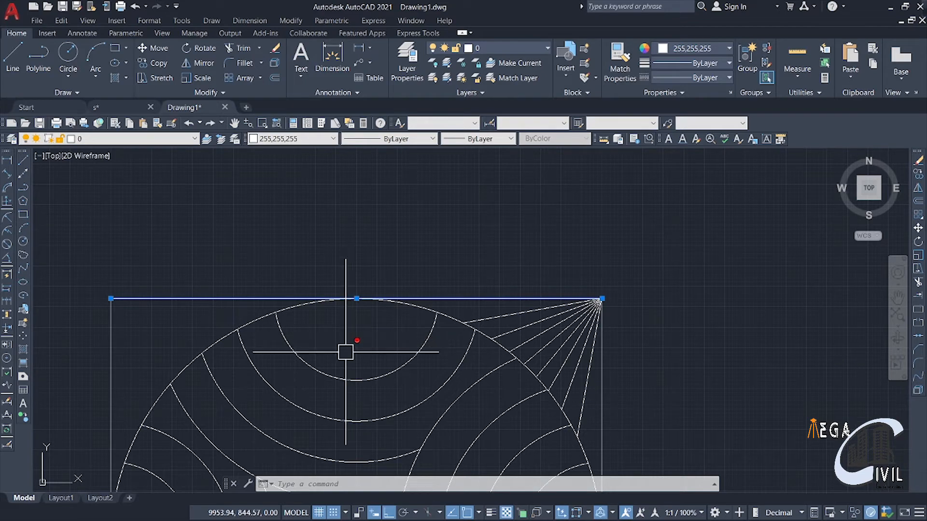
pyautogui.press('Escape')
# Draw two unconnected demonstration lines above the square: a vertical line, and a horizontal line starting directly above its upper end
pyautogui.moveTo(289, 290)
pyautogui.mouseDown(button='middle')
pyautogui.moveTo(348, 348)
pyautogui.moveTo(362, 335)
pyautogui.mouseUp(button='middle')
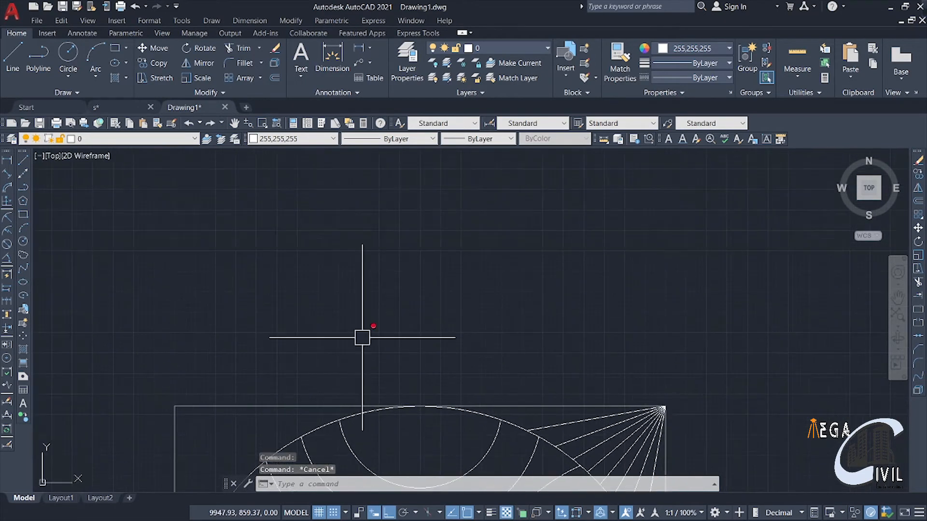
pyautogui.click(23, 163)
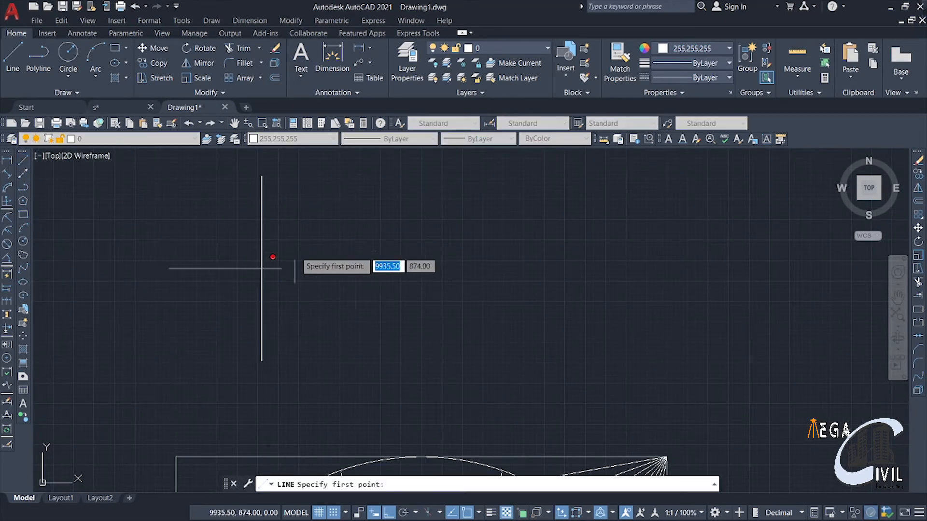
pyautogui.click(384, 237)
pyautogui.click(384, 367)
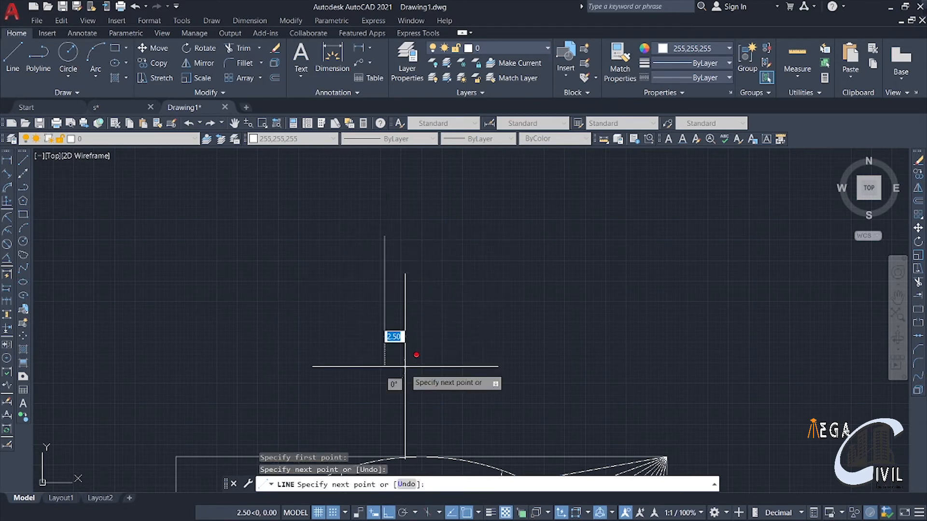
pyautogui.press('Escape')
pyautogui.click(22, 163)
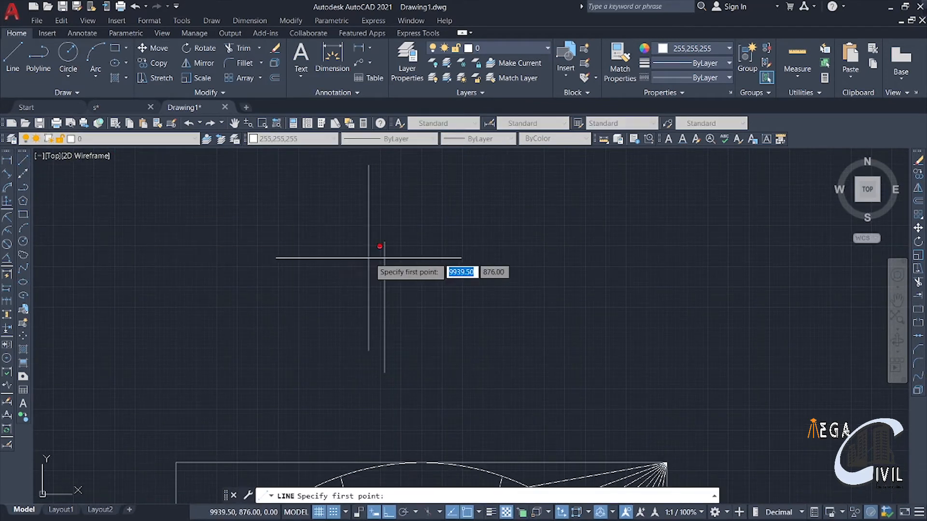
pyautogui.click(385, 221)
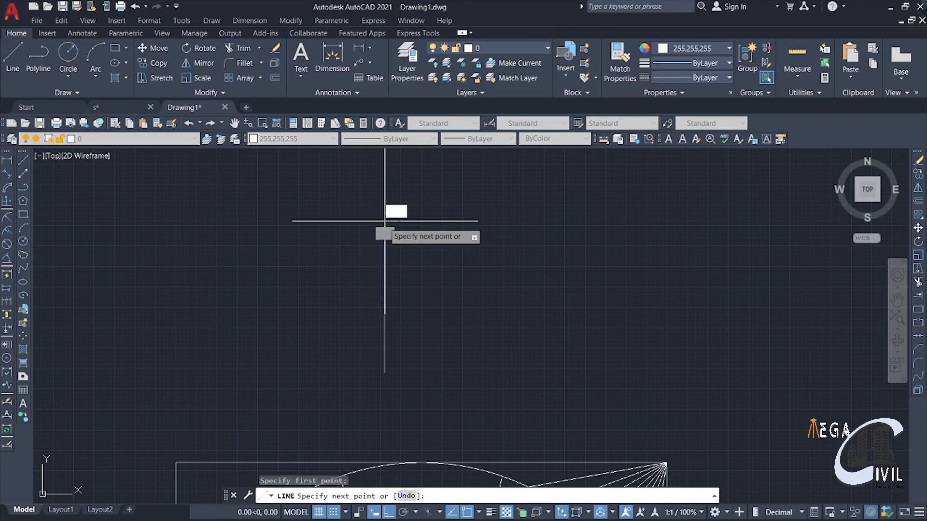
pyautogui.click(495, 221)
pyautogui.press('Escape')
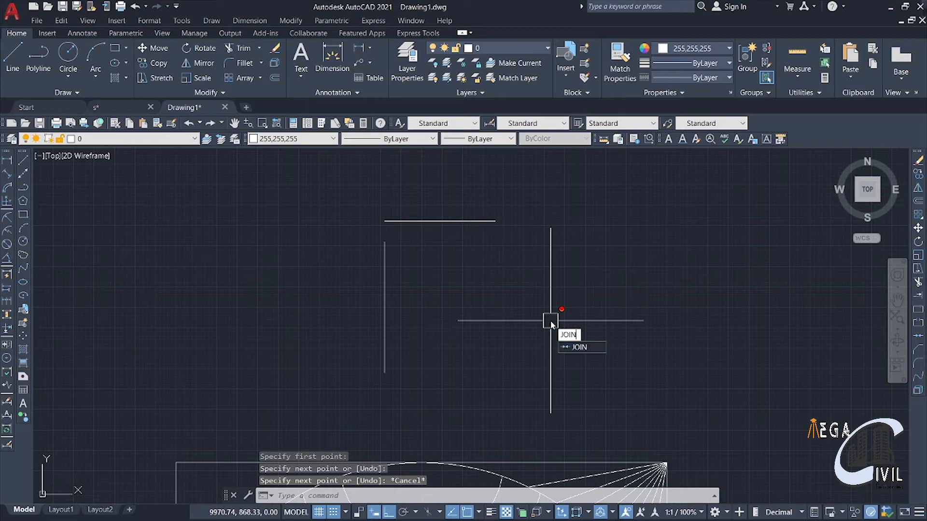
# Try to join the perpendicular horizontal and vertical demonstration lines above the square
pyautogui.write('JOIN')
pyautogui.press('Return')
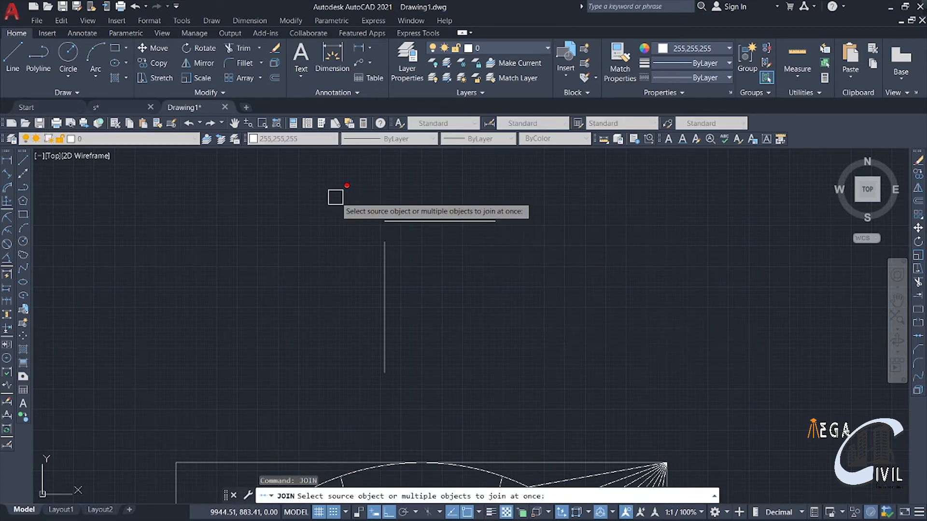
pyautogui.click(393, 221)
pyautogui.click(384, 266)
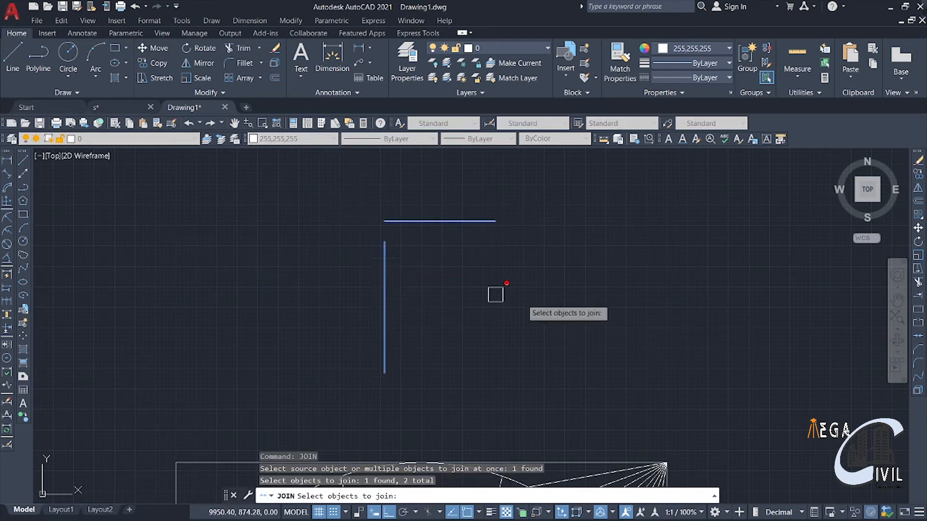
pyautogui.press('Return')
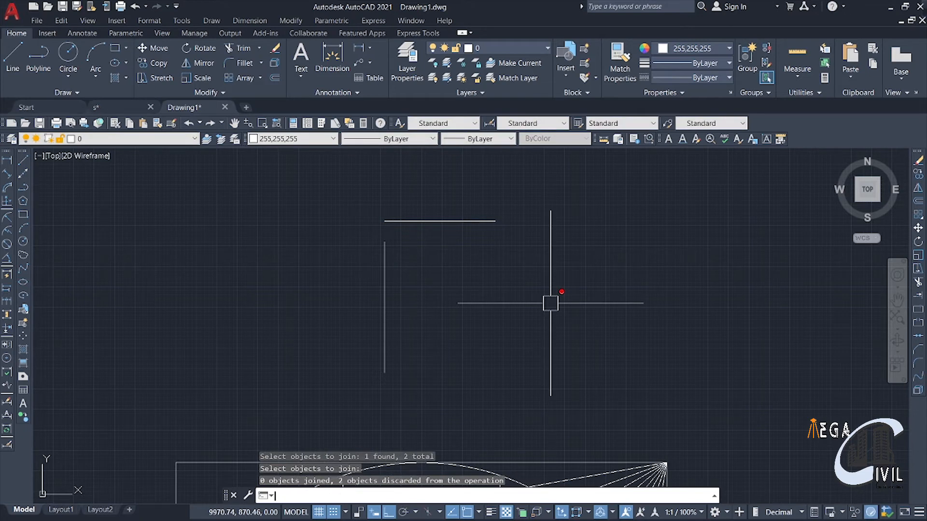
# Delete the vertical demonstration line above the square
pyautogui.click(361, 238)
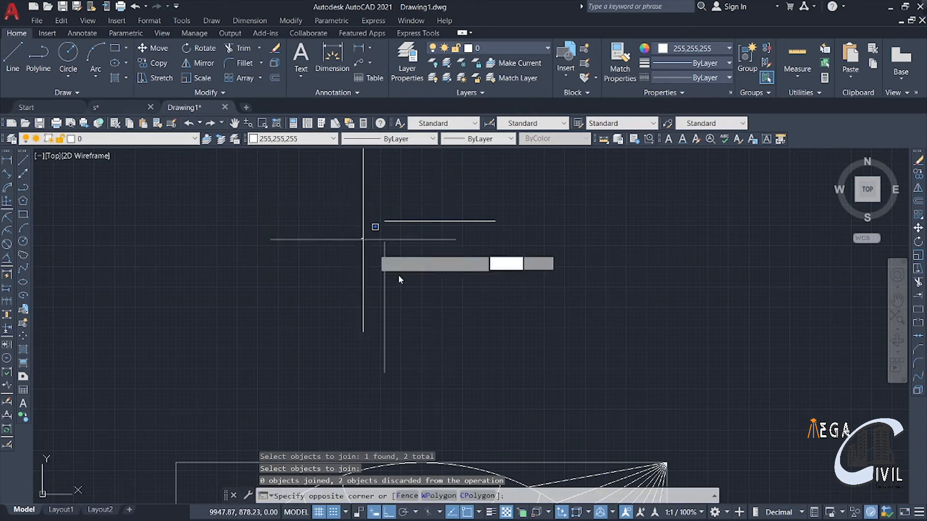
pyautogui.click(440, 345)
pyautogui.click(413, 320)
pyautogui.click(333, 261)
pyautogui.press('Delete')
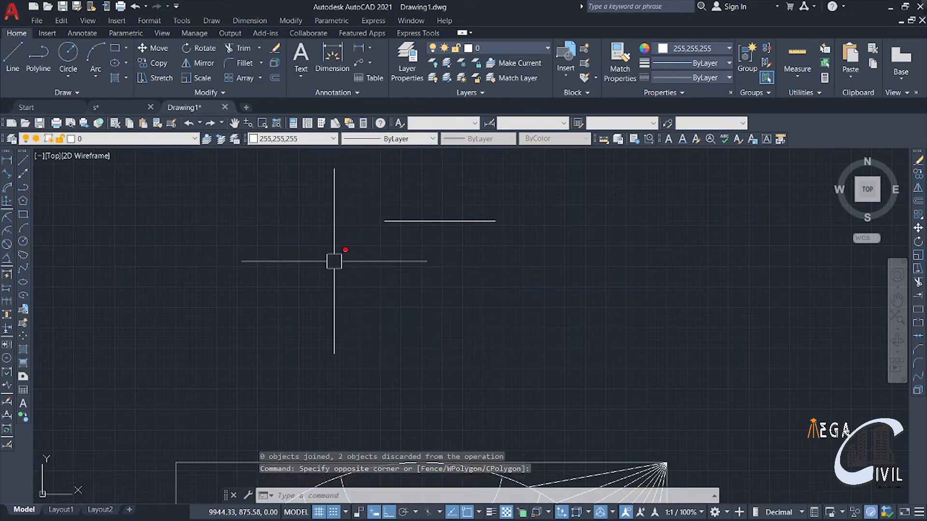
# Draw a second horizontal line collinear with the remaining demonstration line, leaving a small gap beyond its right end
pyautogui.click(23, 161)
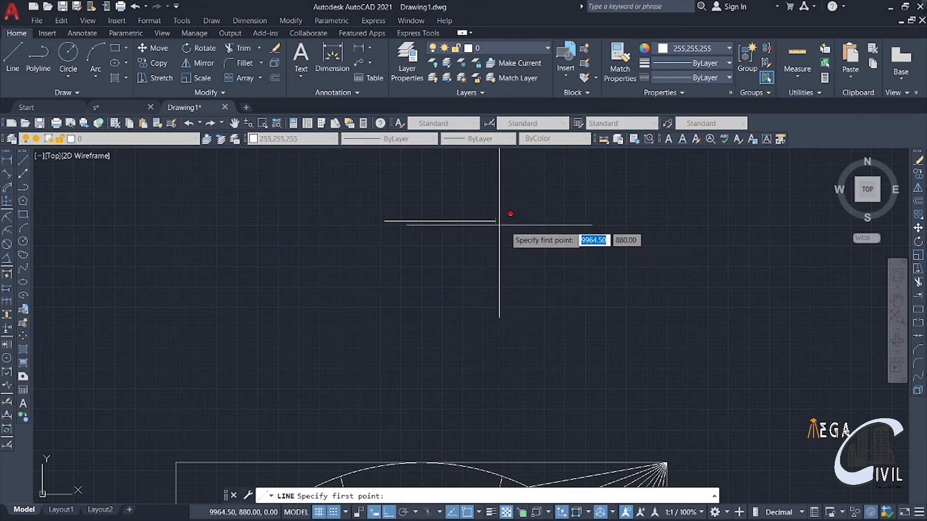
pyautogui.click(523, 221)
pyautogui.click(647, 221)
pyautogui.press('Escape')
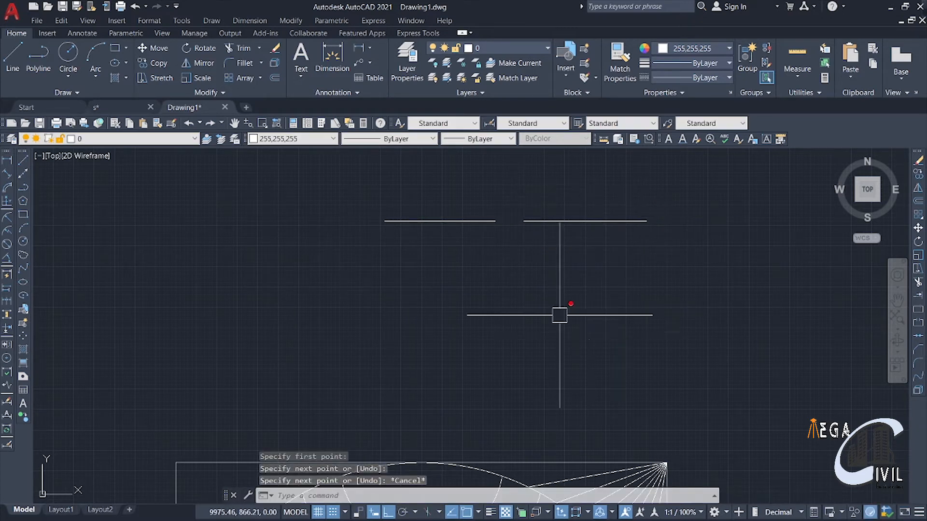
# Join the two collinear horizontal demonstration lines into one line across the gap
pyautogui.write('jo')
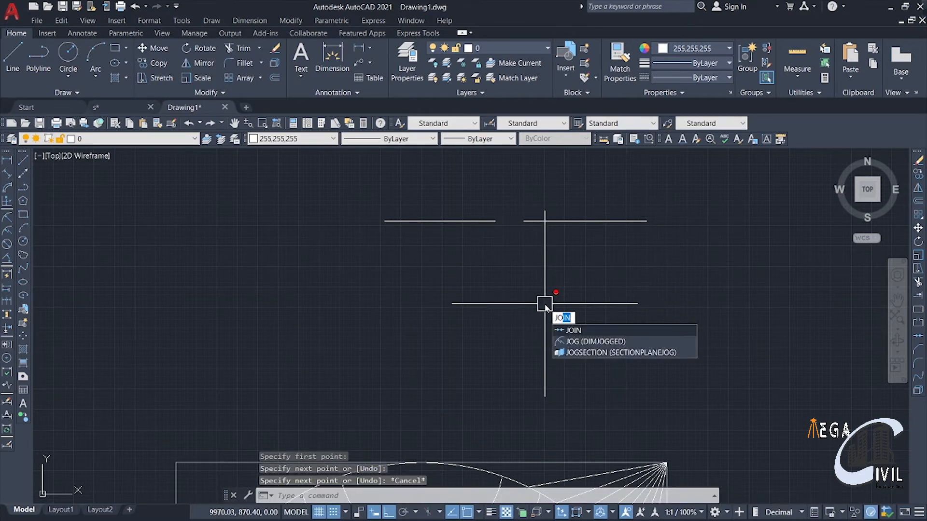
pyautogui.press('Return')
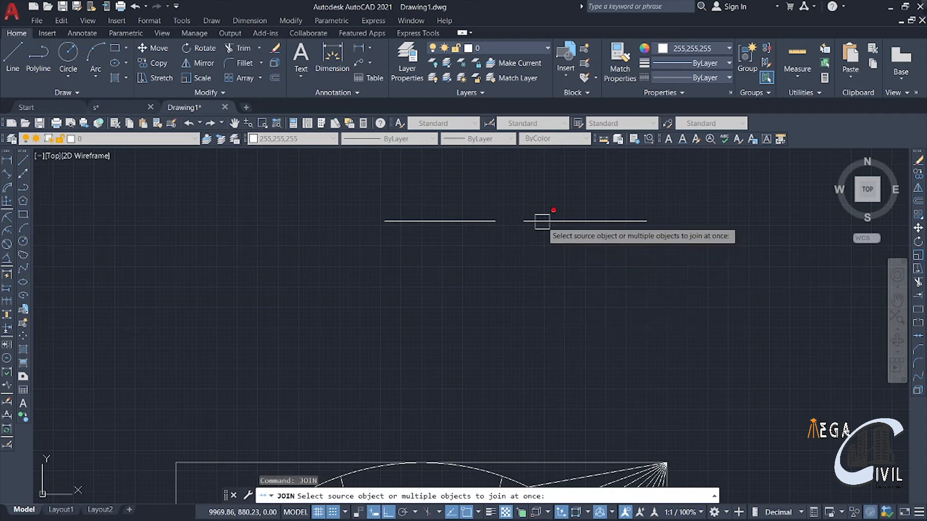
pyautogui.click(541, 222)
pyautogui.click(483, 221)
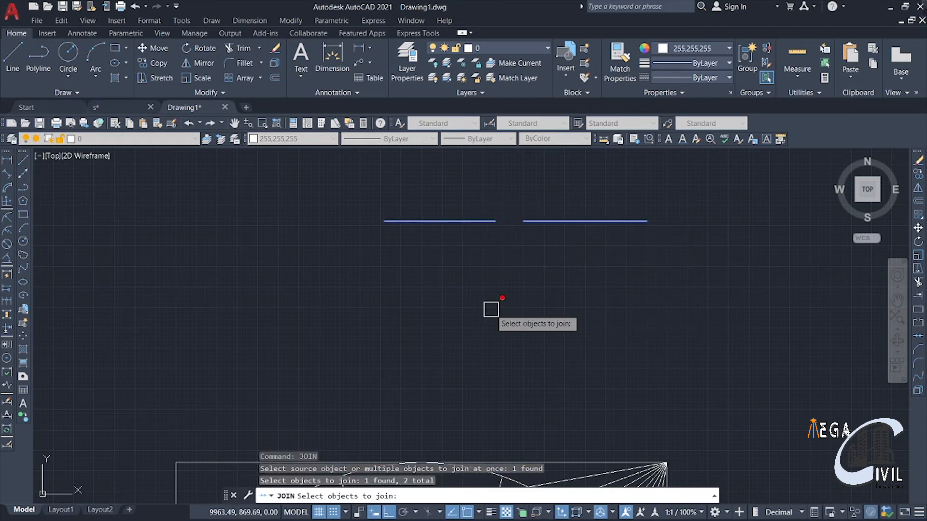
pyautogui.press('Return')
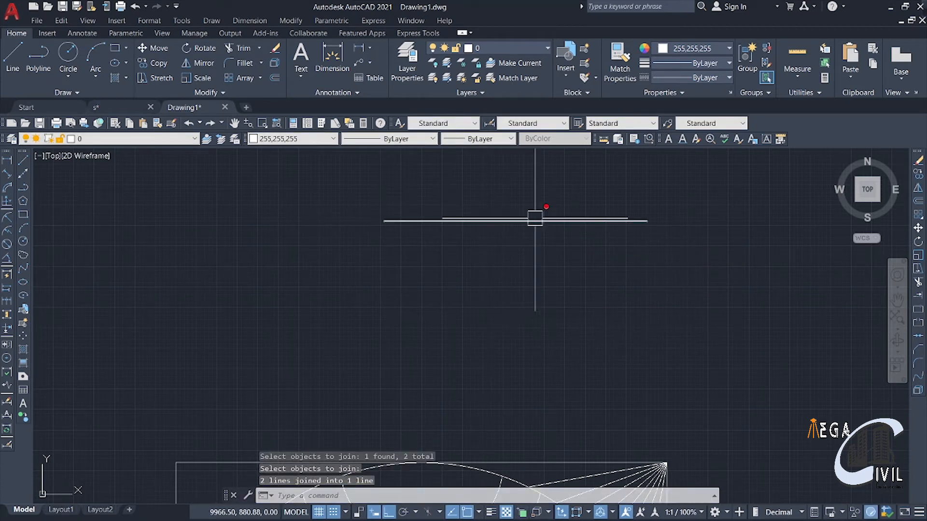
# Erase the joined demonstration line above the square
pyautogui.click(371, 196)
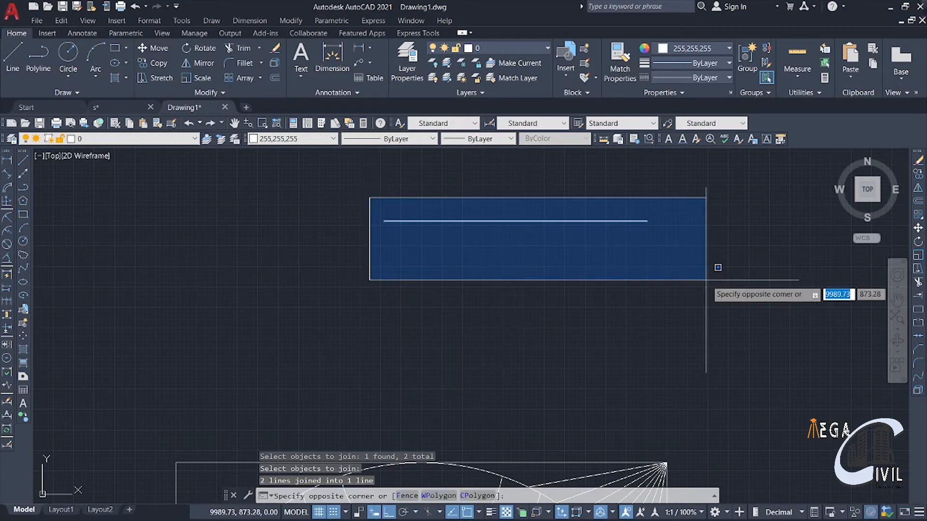
pyautogui.click(715, 267)
pyautogui.press('Delete')
# Mirror the ray block to the square's upper-left corner about the vertical axis through the top edge's midpoint, keeping the original
pyautogui.scroll(-2, 669, 332)
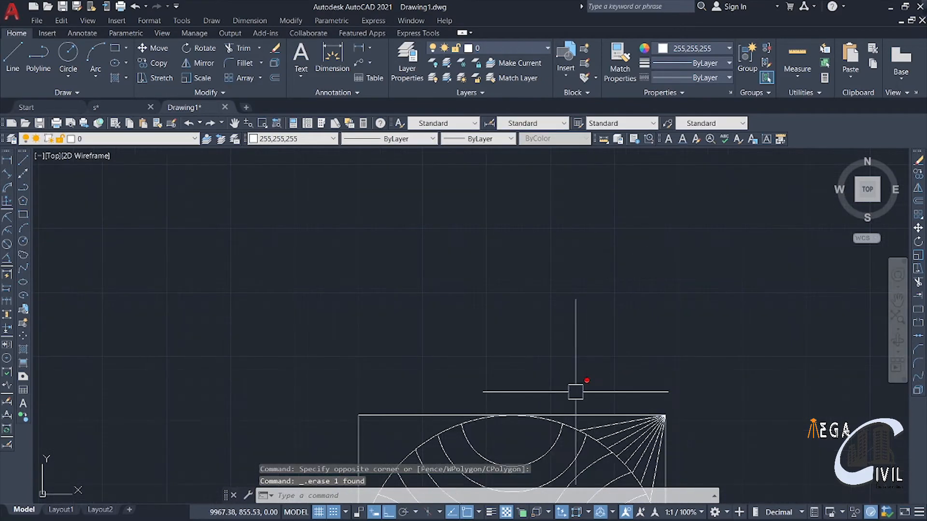
pyautogui.moveTo(544, 403); pyautogui.dragTo(387, 339, button='middle')
pyautogui.scroll(-2, 388, 338)
pyautogui.moveTo(431, 386); pyautogui.dragTo(466, 315, button='middle')
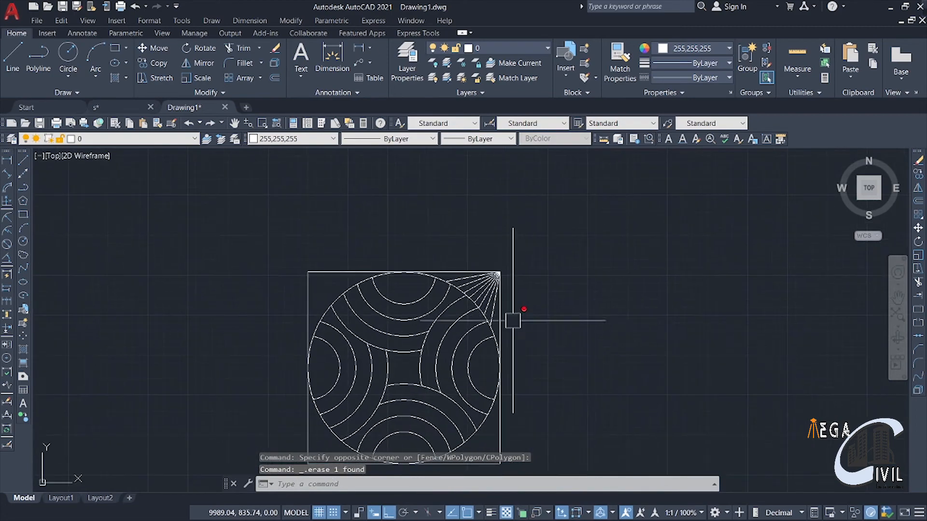
pyautogui.click(491, 289)
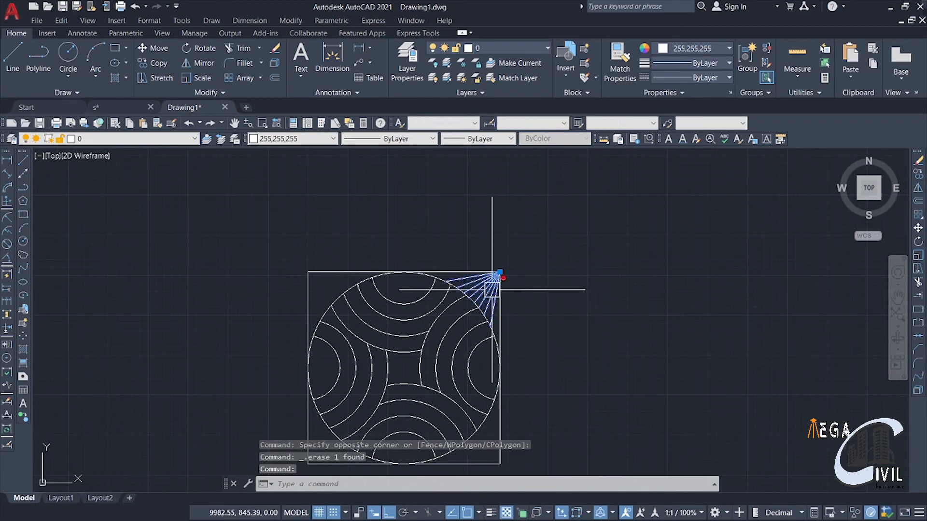
pyautogui.moveTo(569, 304)
pyautogui.mouseDown(button='middle')
pyautogui.moveTo(582, 361)
pyautogui.moveTo(612, 332)
pyautogui.moveTo(711, 333)
pyautogui.mouseUp(button='middle')
pyautogui.scroll(2, 577, 355)
pyautogui.scroll(2, 612, 331)
pyautogui.write('mir')
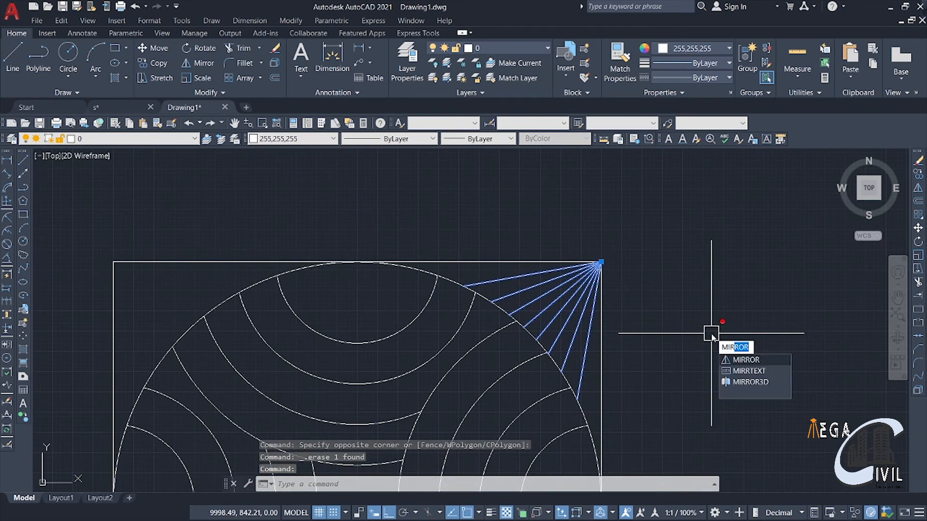
pyautogui.press('Return')
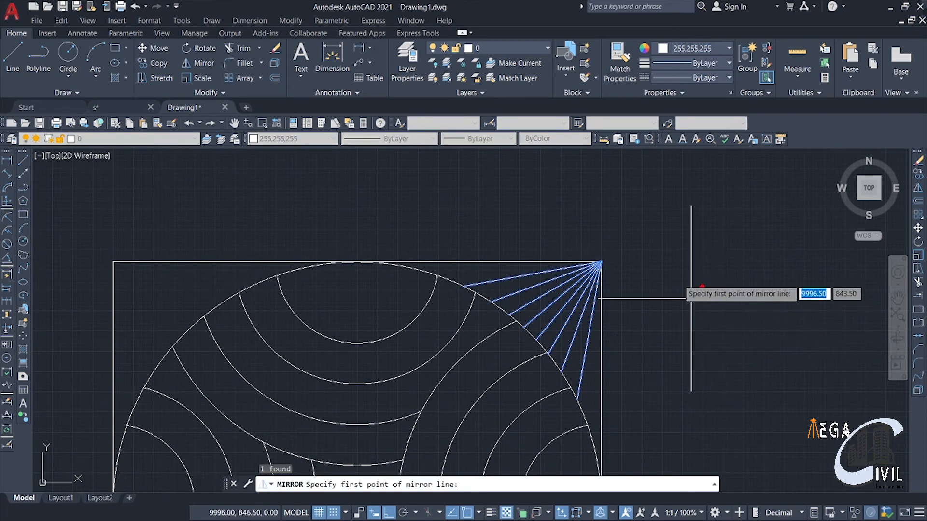
pyautogui.scroll(5, 357, 259)
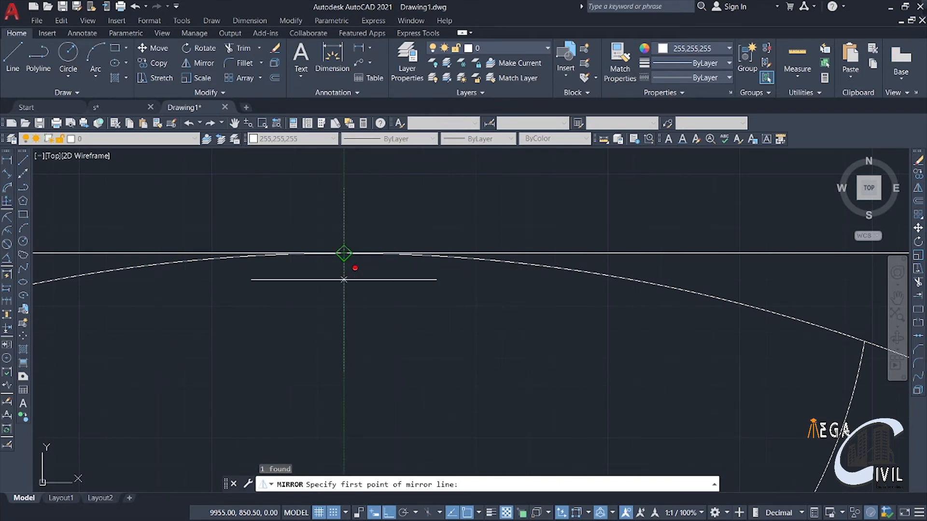
pyautogui.click(344, 252)
pyautogui.scroll(-5, 344, 254)
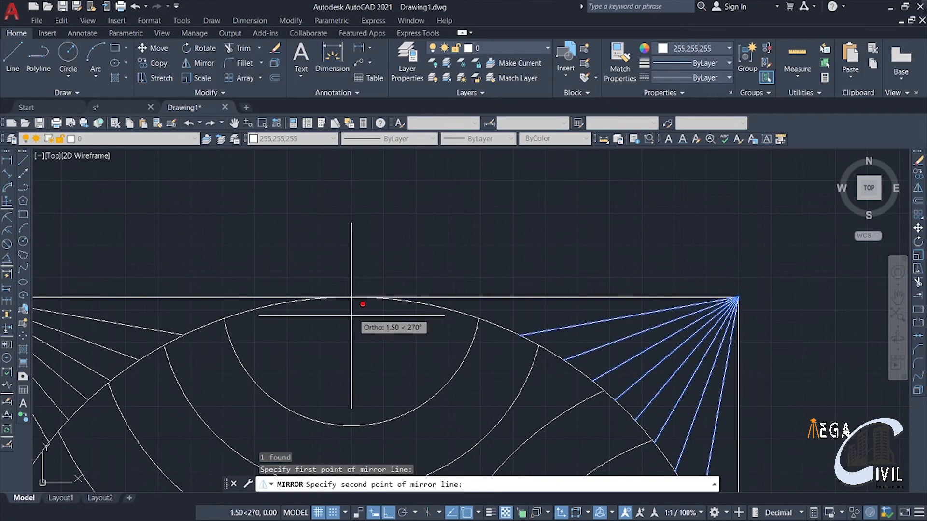
pyautogui.click(315, 244)
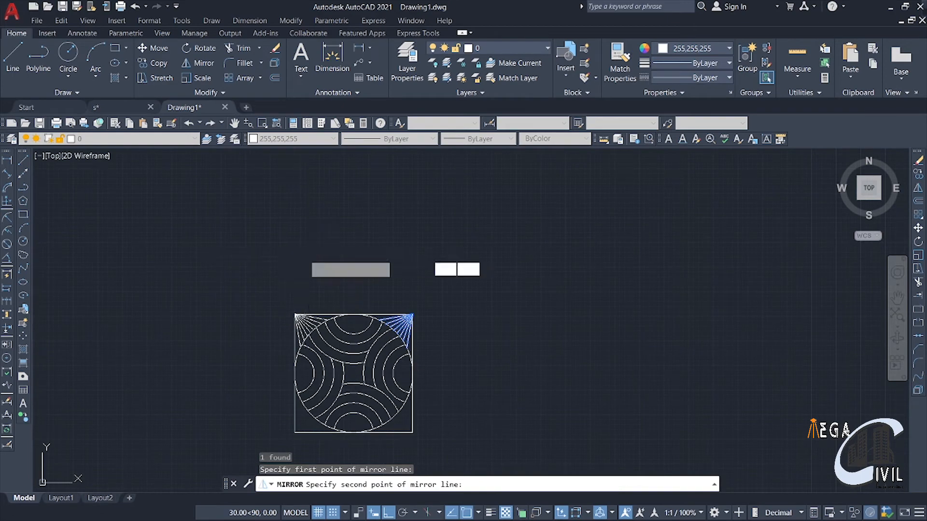
pyautogui.click(328, 297)
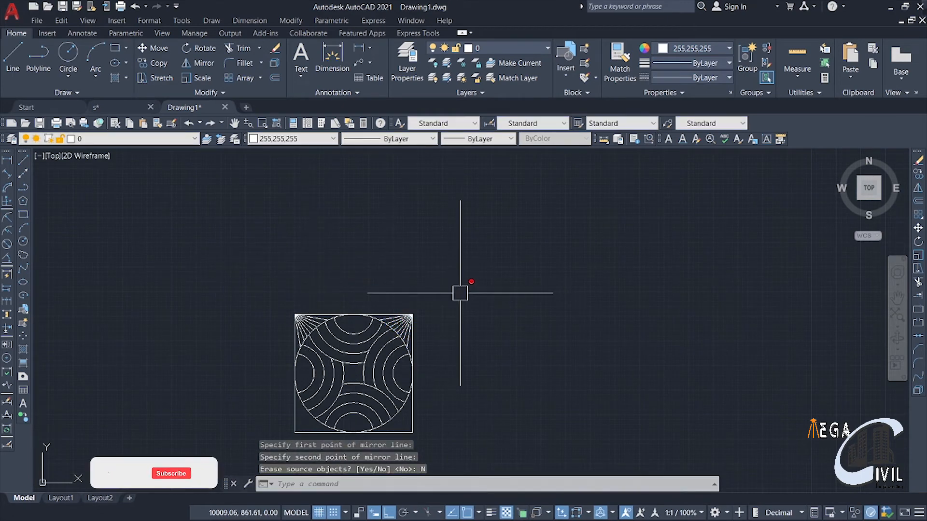
# Mirror both upper ray blocks to the square's lower corners about the horizontal axis through the right edge's midpoint, keeping the originals
pyautogui.scroll(3, 440, 337)
pyautogui.moveTo(439, 337); pyautogui.dragTo(573, 302, button='middle')
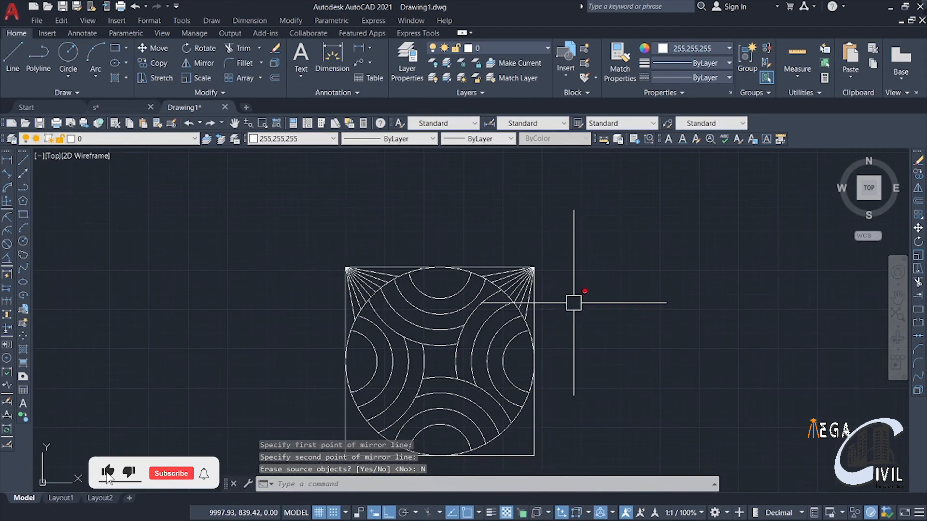
pyautogui.click(515, 288)
pyautogui.click(381, 288)
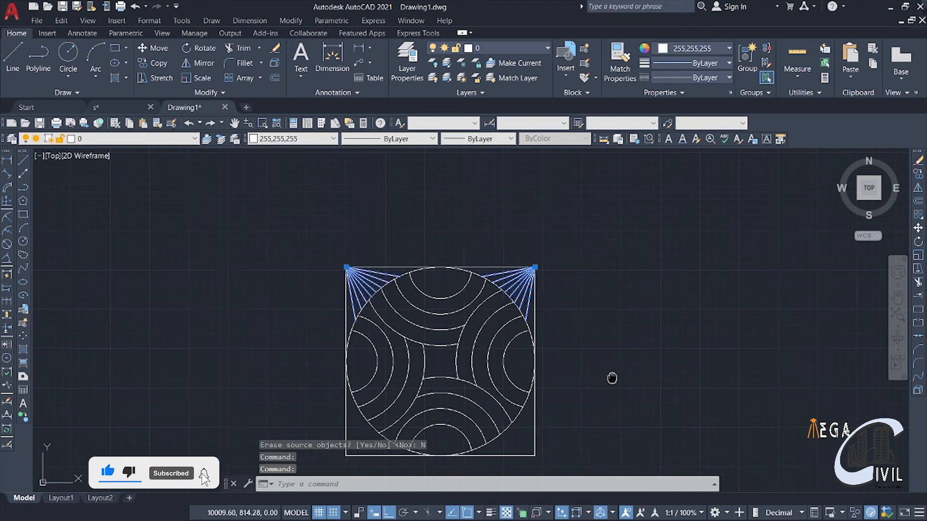
pyautogui.moveTo(612, 379); pyautogui.dragTo(600, 312, button='middle')
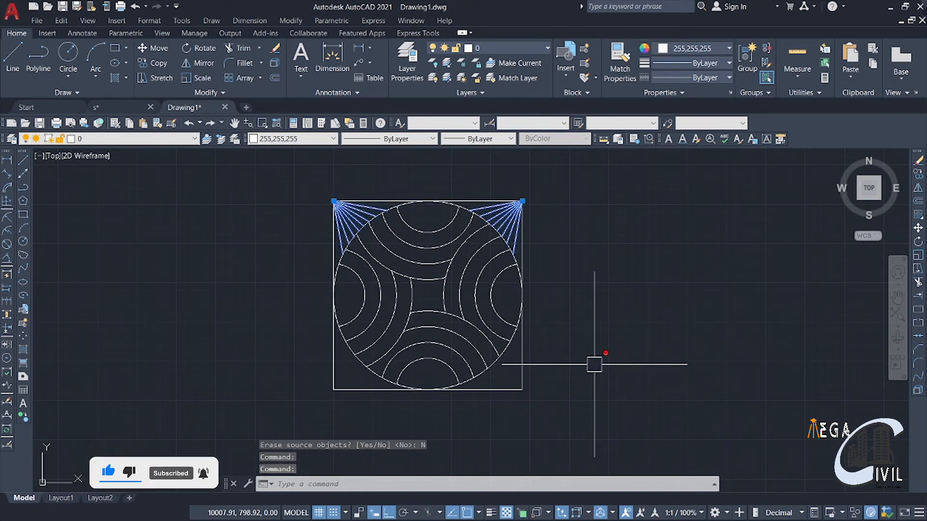
pyautogui.write('mi')
pyautogui.press('Return')
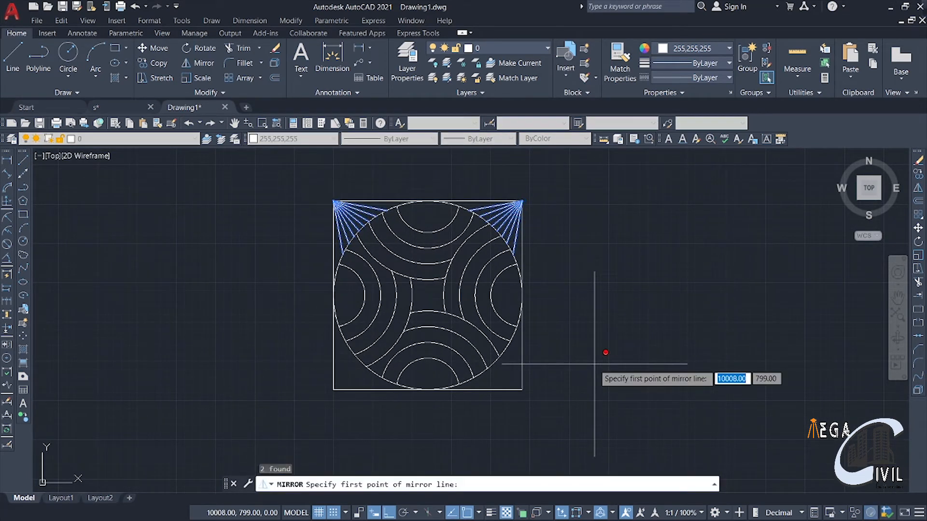
pyautogui.click(521, 295)
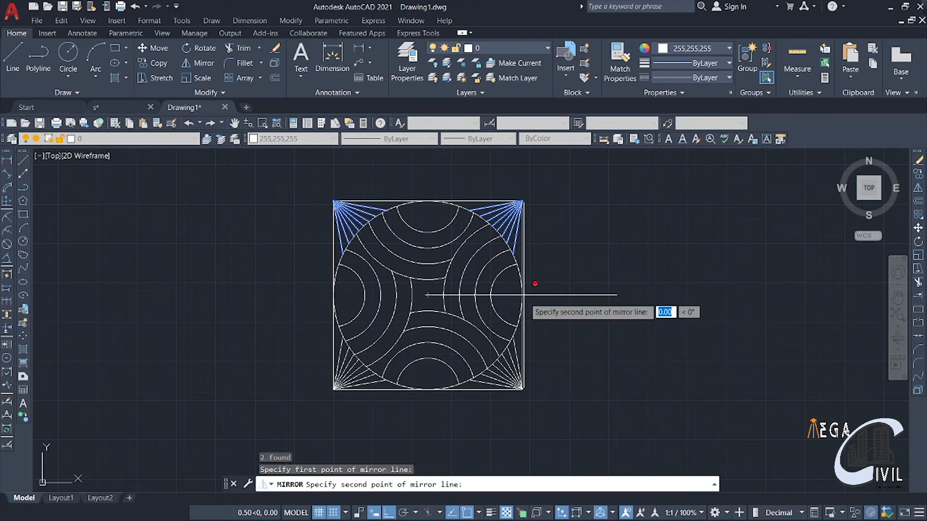
pyautogui.click(291, 222)
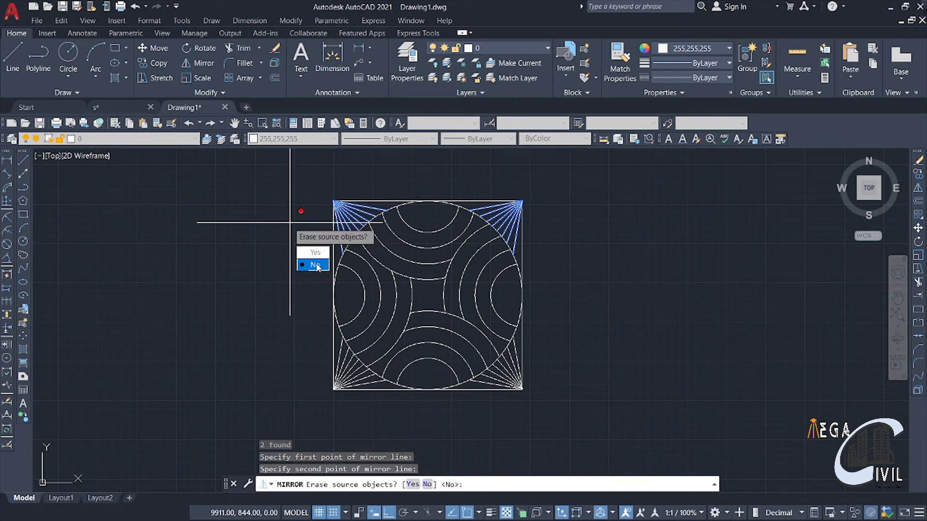
pyautogui.press('Return')
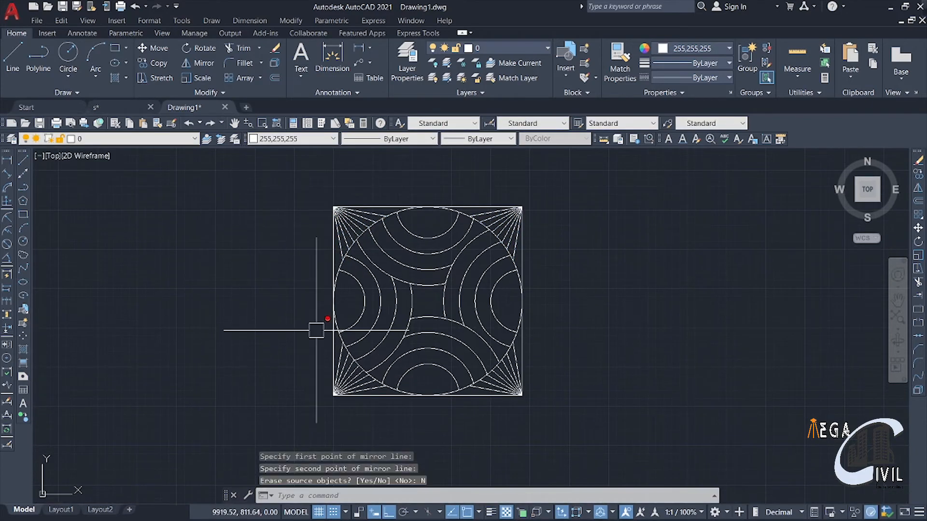
# Examine the finished tile against the dimensioned red-cornered reference tile and the repeated tile pattern beside it
pyautogui.scroll(-6, 316, 330)
pyautogui.moveTo(388, 356); pyautogui.dragTo(406, 246, button='middle')
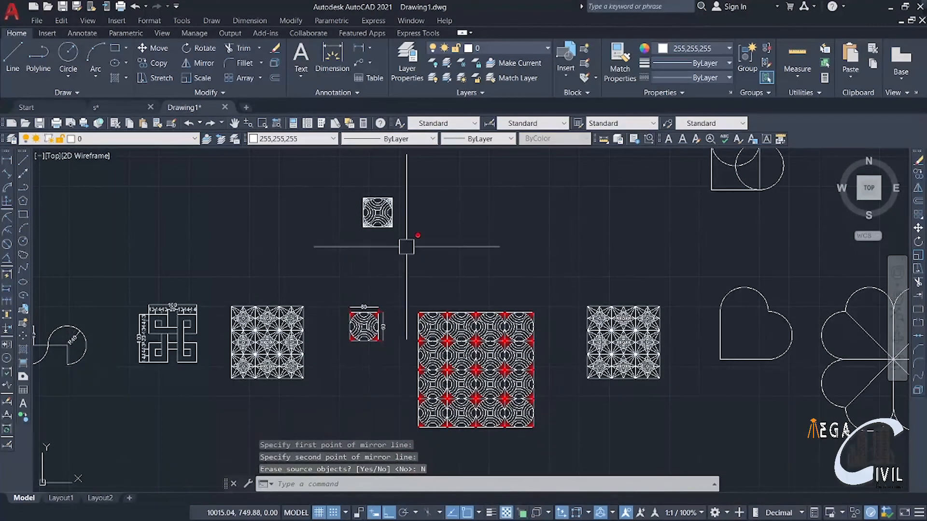
pyautogui.scroll(6, 362, 333)
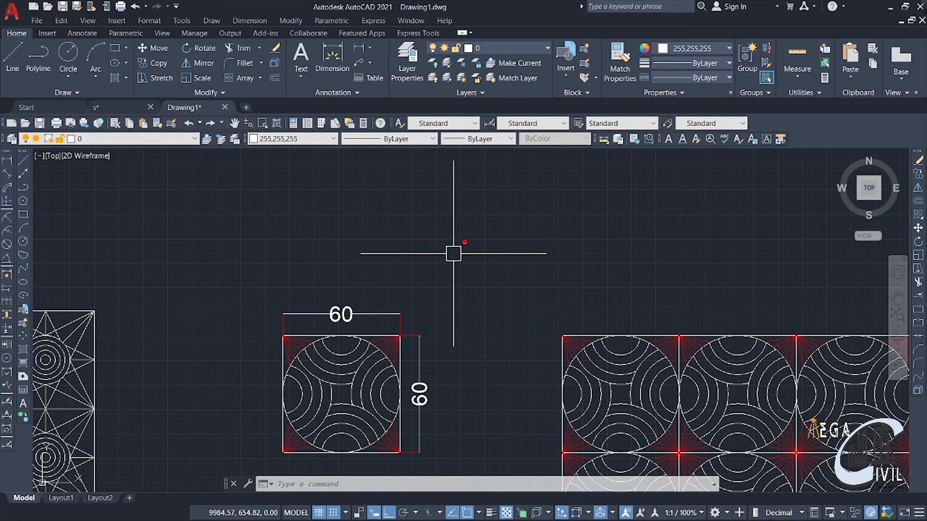
pyautogui.scroll(-5, 463, 273)
pyautogui.moveTo(476, 288); pyautogui.dragTo(470, 314, button='middle')
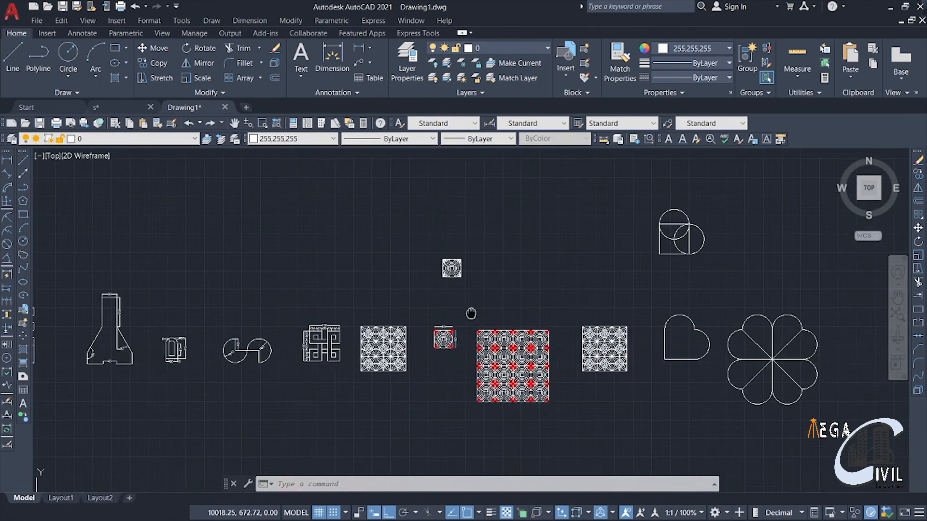
pyautogui.scroll(2, 449, 287)
pyautogui.moveTo(488, 288); pyautogui.dragTo(490, 290, button='middle')
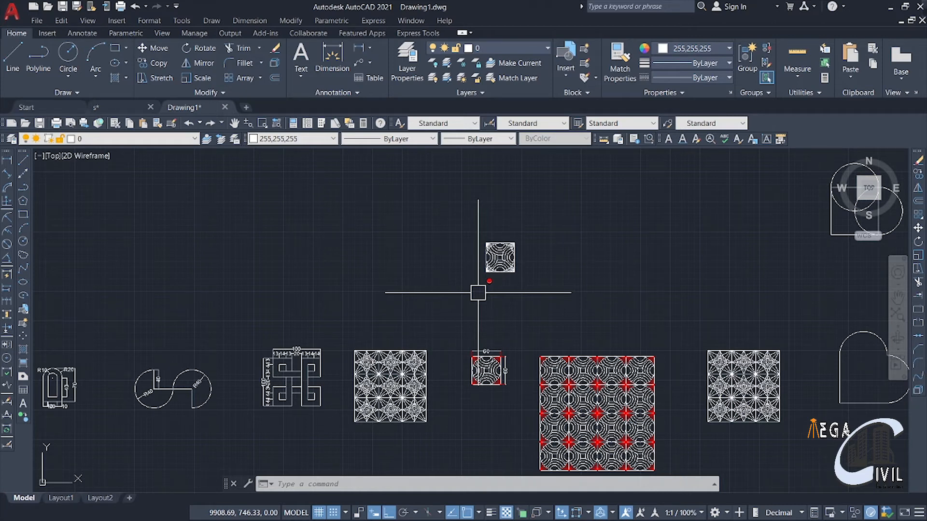
pyautogui.write('a')
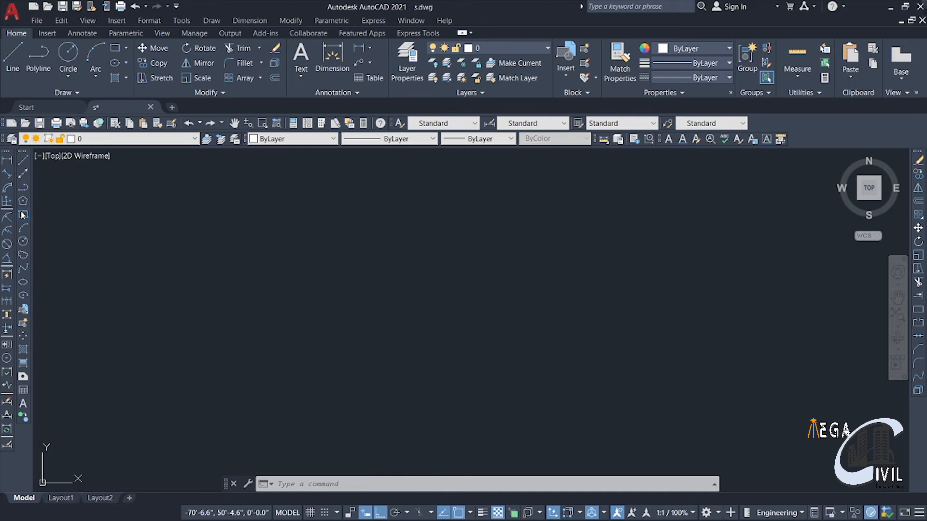
# Draw a wide rectangle in the empty drawing area from its upper-left to its lower-right corner
pyautogui.click(23, 214)
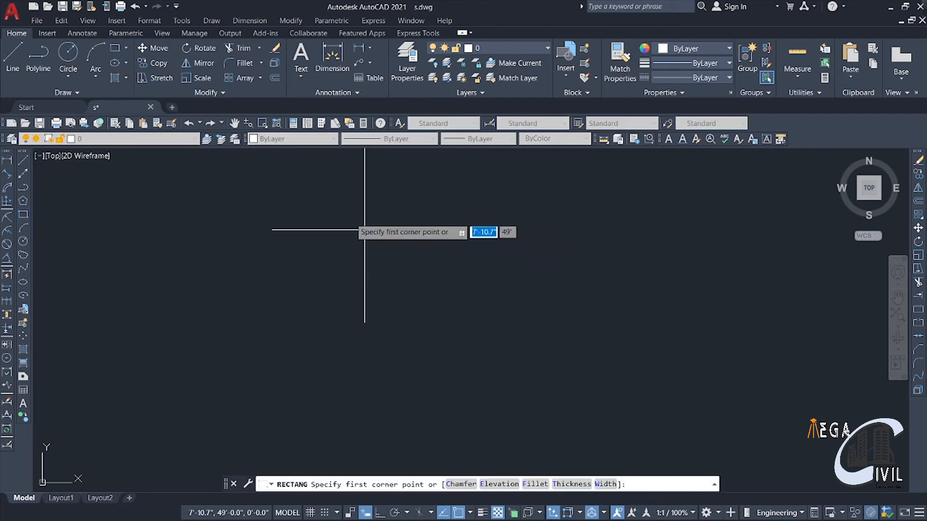
pyautogui.click(349, 216)
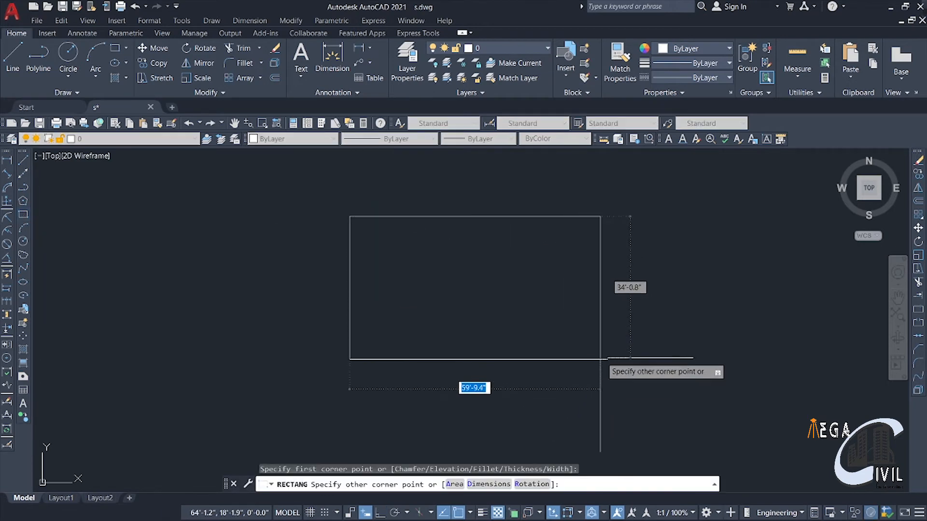
pyautogui.click(627, 335)
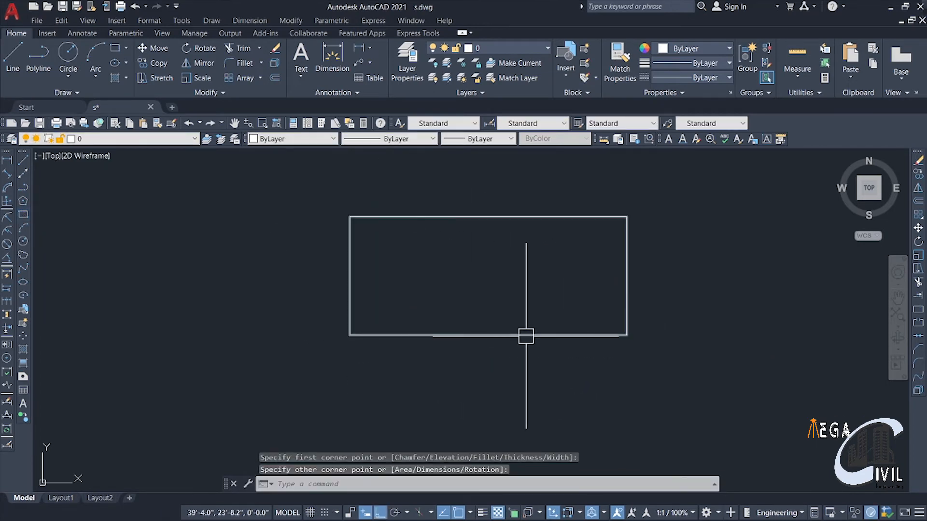
pyautogui.moveTo(633, 330)
pyautogui.mouseDown(button='middle')
pyautogui.moveTo(576, 337)
pyautogui.moveTo(524, 367)
pyautogui.moveTo(560, 382)
pyautogui.mouseUp(button='middle')
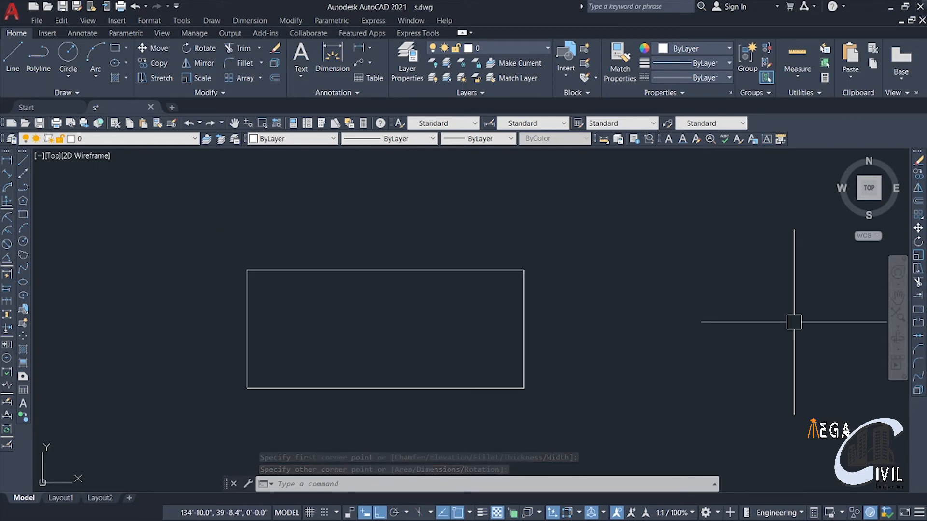
# Break a wide gap in the middle of the rectangle's upper edge between two picked points
pyautogui.write('BR')
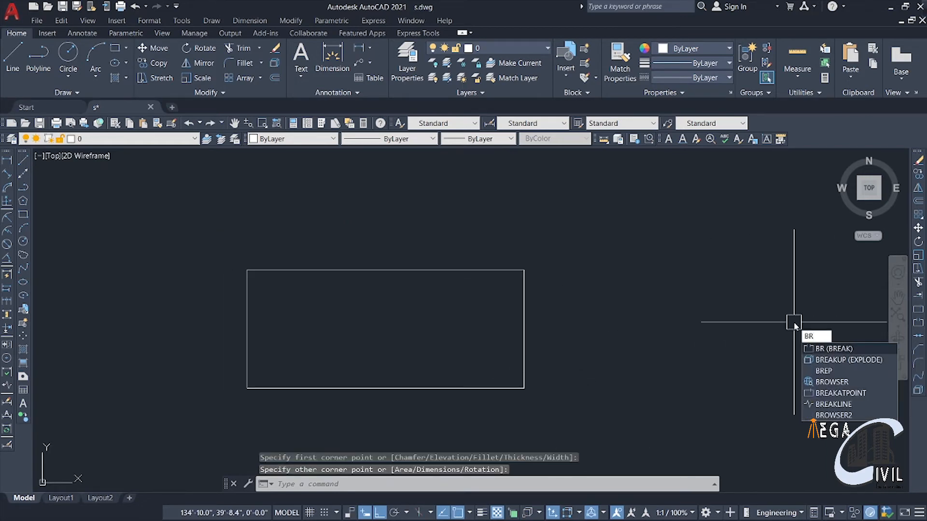
pyautogui.press('Return')
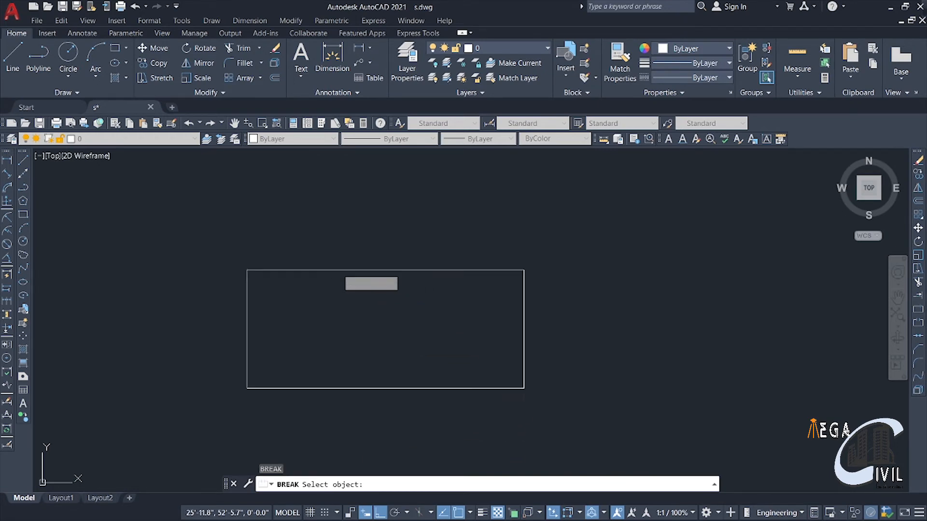
pyautogui.click(339, 270)
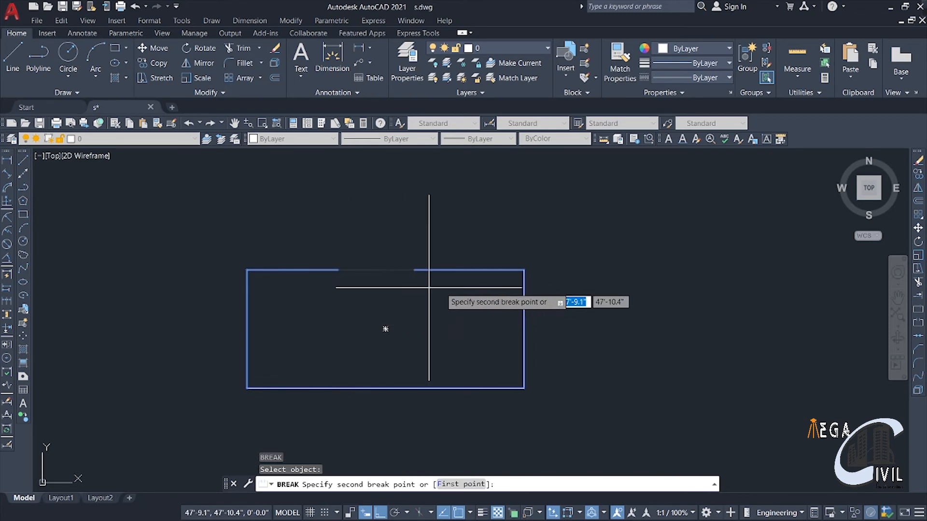
pyautogui.click(454, 270)
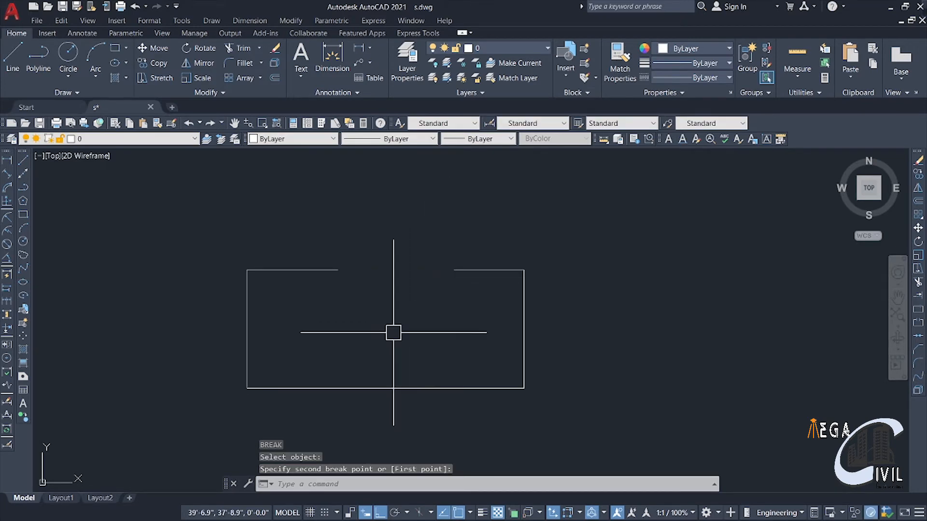
# Break a 5' gap downward from a picked point on the upper part of the rectangle's right edge
pyautogui.moveTo(606, 341); pyautogui.dragTo(540, 306, button='middle')
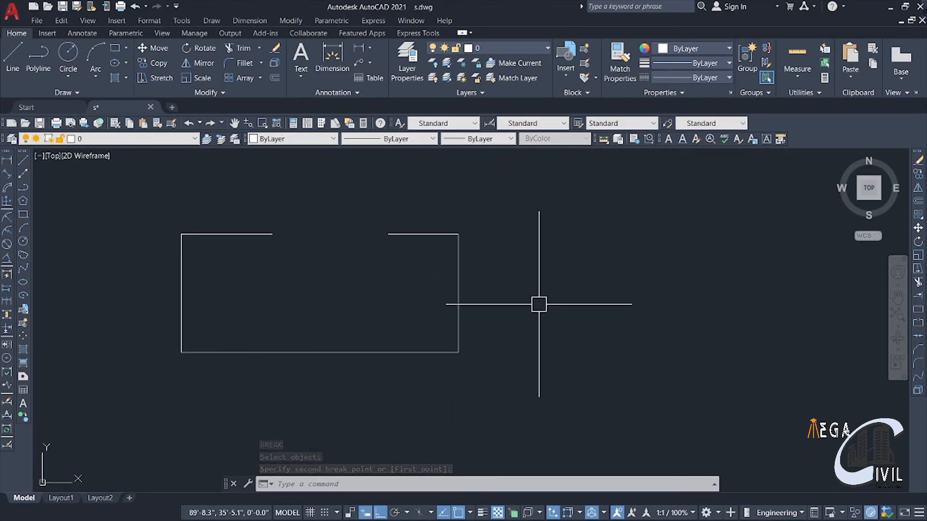
pyautogui.write('br')
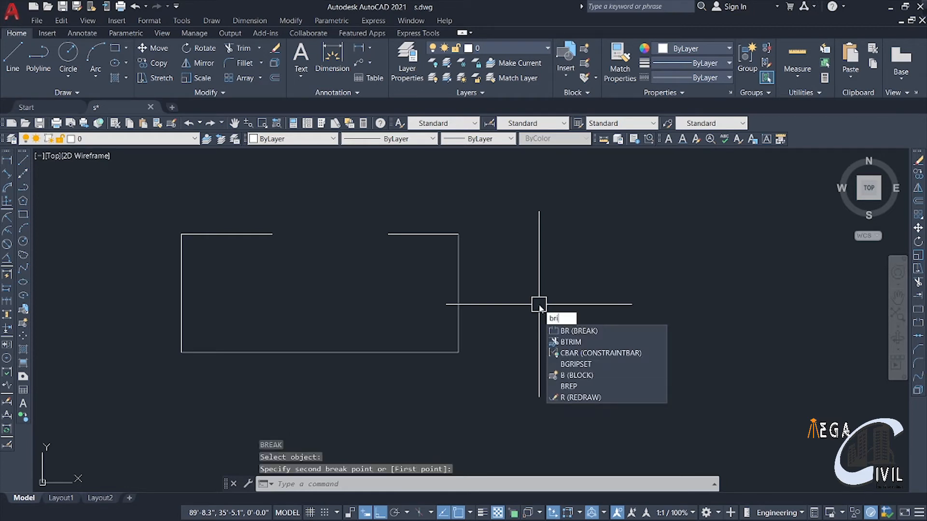
pyautogui.press('BackSpace')
pyautogui.press('Return')
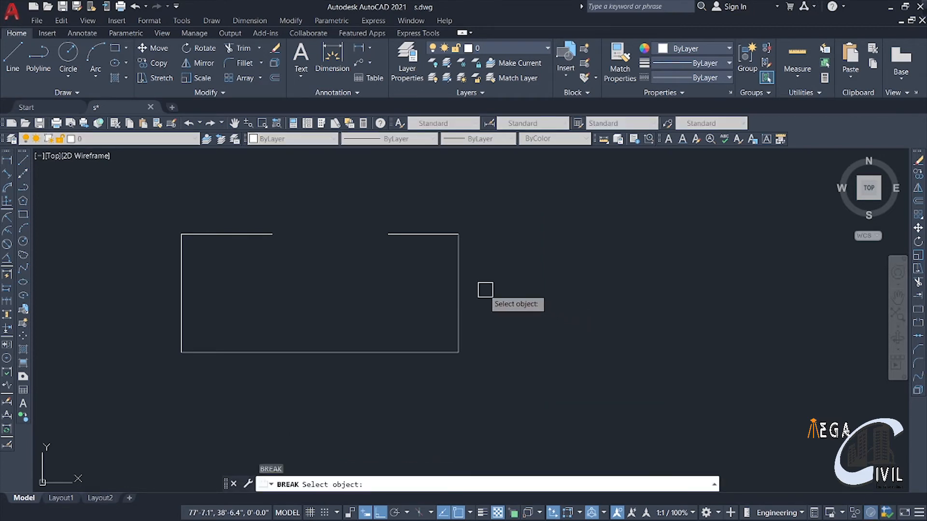
pyautogui.click(459, 274)
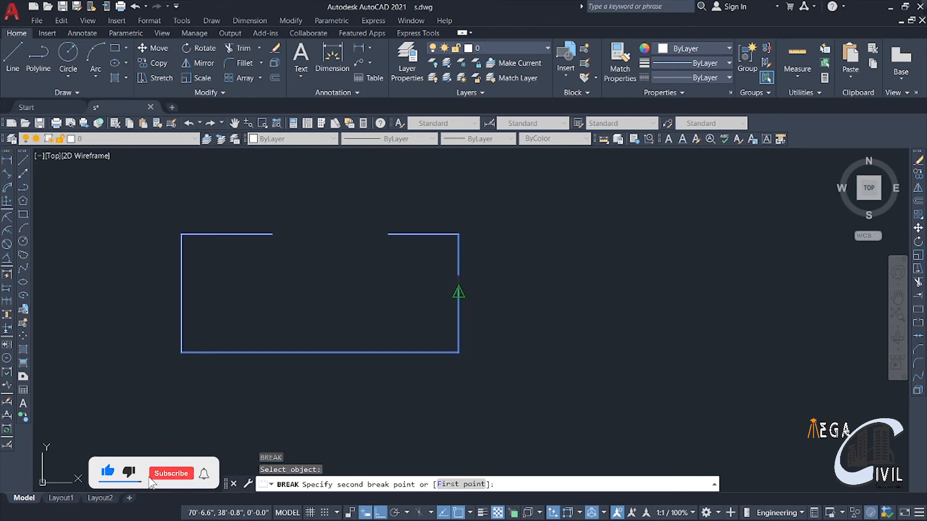
pyautogui.press('Return')
pyautogui.scroll(1, 475, 333)
pyautogui.moveTo(473, 327); pyautogui.dragTo(463, 428, button='middle')
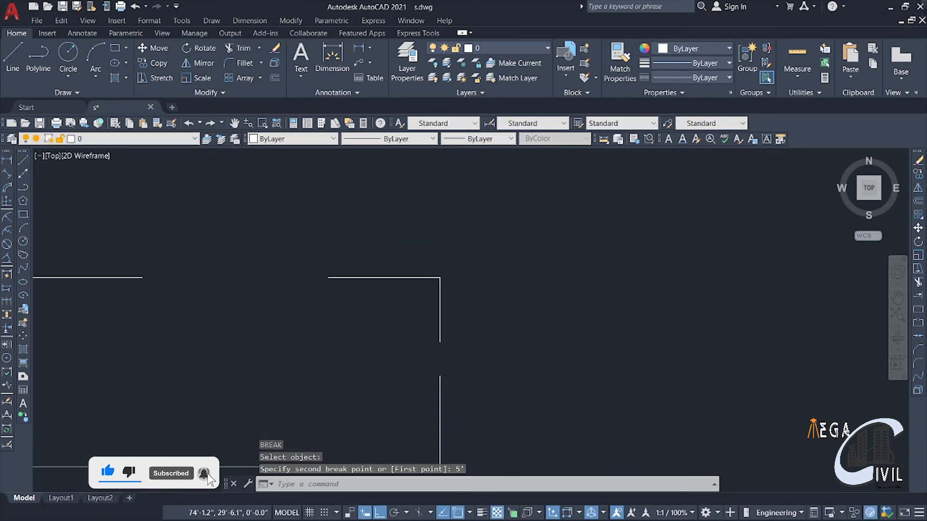
# Add a linear dimension across the gap in the rectangle's right edge and inspect its text
pyautogui.scroll(1, 497, 360)
pyautogui.moveTo(498, 359)
pyautogui.mouseDown(button='middle')
pyautogui.moveTo(528, 366)
pyautogui.moveTo(657, 339)
pyautogui.mouseUp(button='middle')
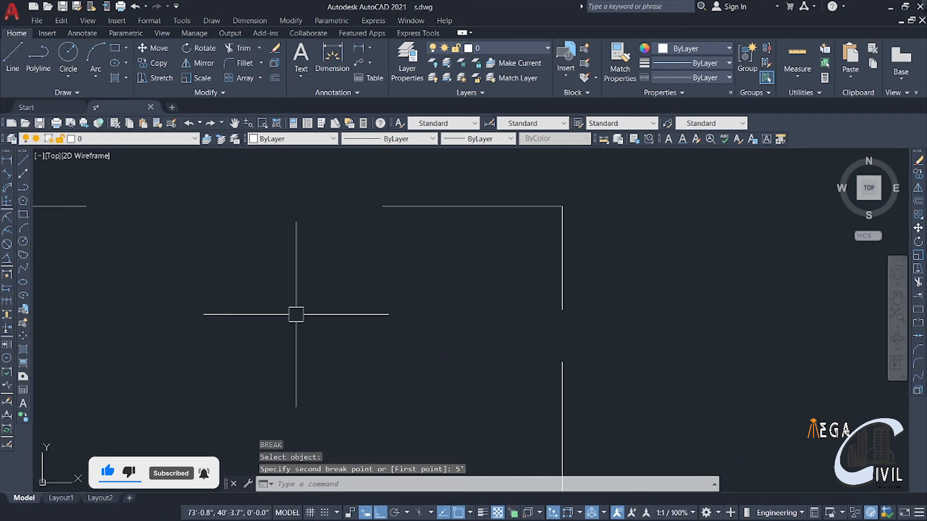
pyautogui.click(7, 160)
pyautogui.click(561, 309)
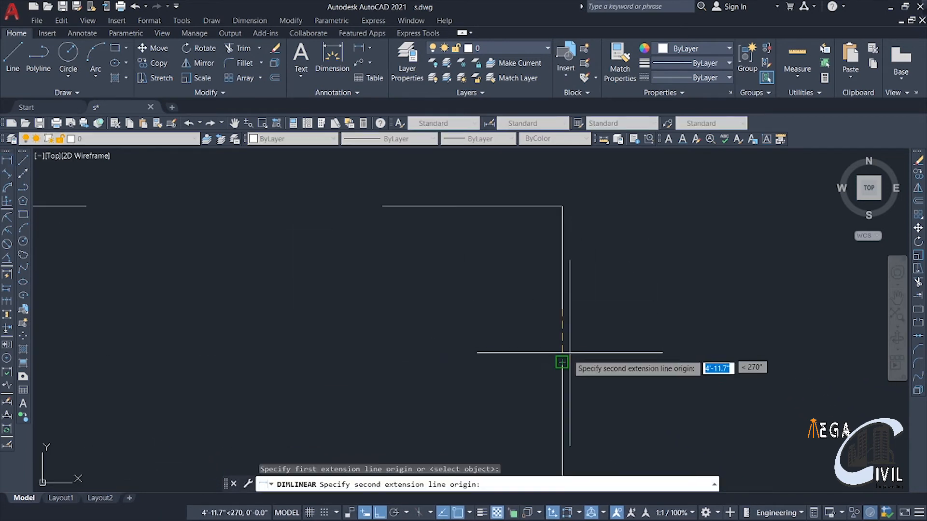
pyautogui.click(561, 361)
pyautogui.click(642, 348)
pyautogui.scroll(4, 674, 324)
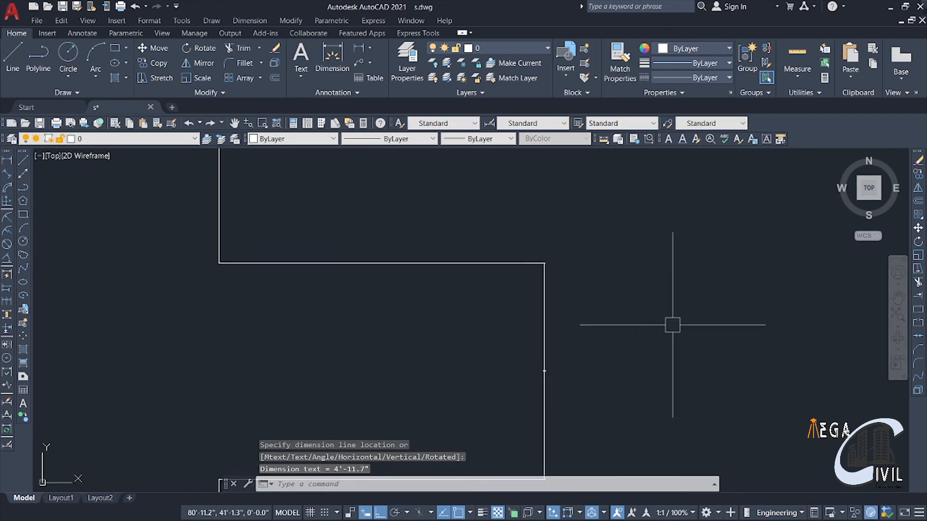
pyautogui.scroll(2, 449, 390)
pyautogui.moveTo(445, 380); pyautogui.dragTo(422, 267, button='middle')
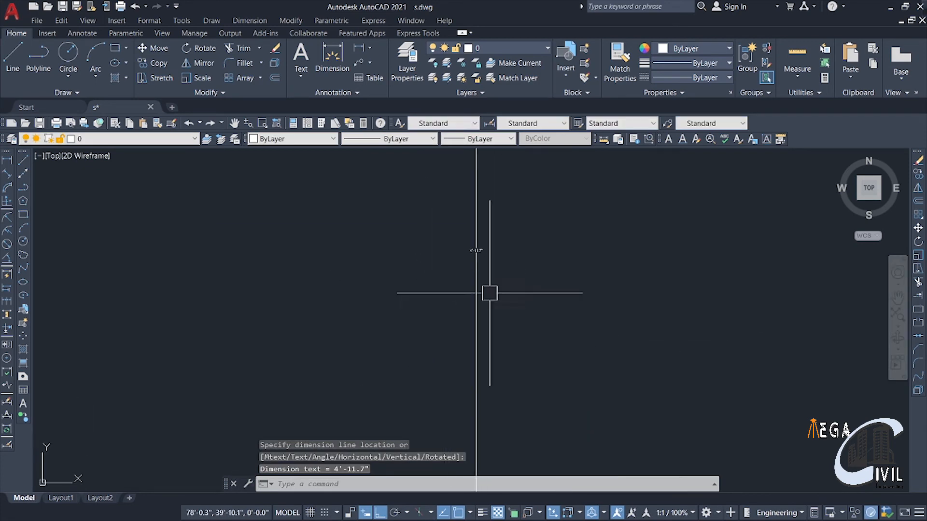
pyautogui.scroll(4, 490, 245)
pyautogui.scroll(-6, 477, 265)
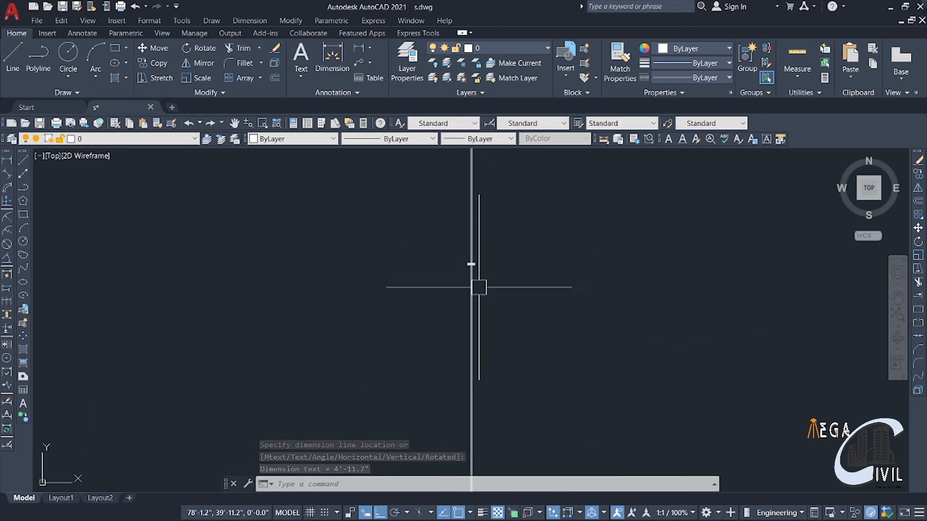
# Erase the linear dimension beside the gap in the rectangle's right edge
pyautogui.scroll(-5, 478, 287)
pyautogui.click(445, 251)
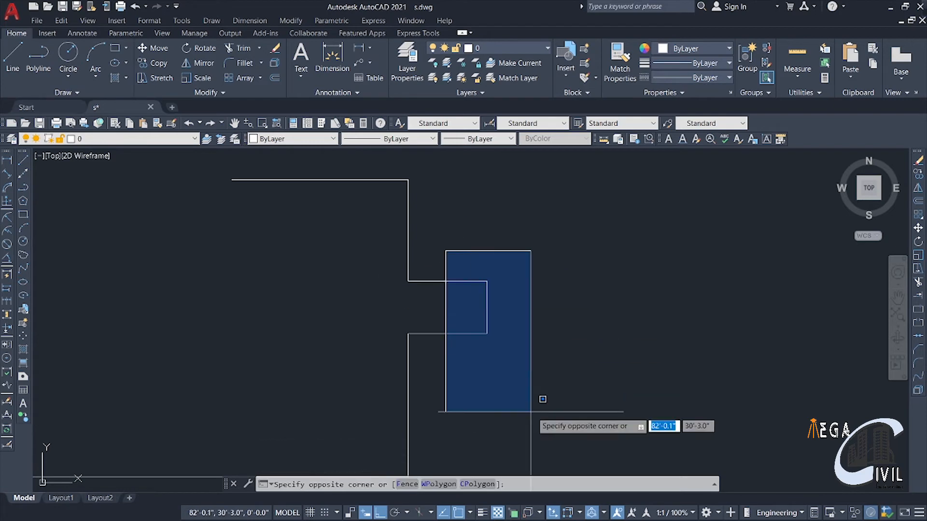
pyautogui.click(531, 411)
pyautogui.click(531, 401)
pyautogui.click(438, 276)
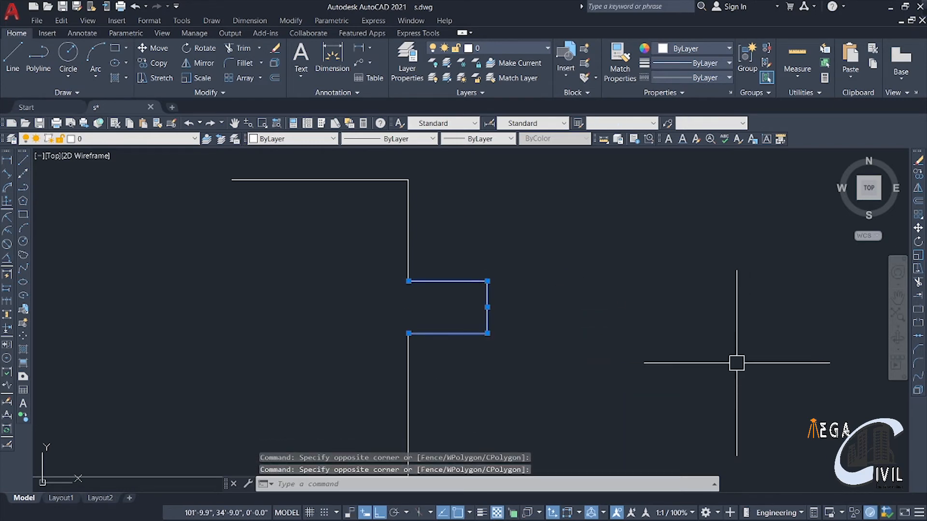
pyautogui.press('Delete')
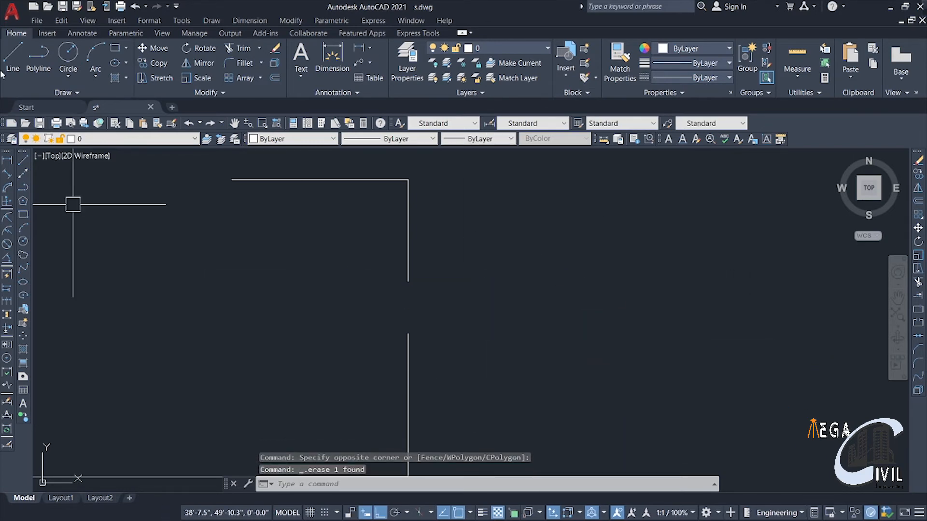
# Break a 10' gap to the right from a picked point on the rectangle's bottom edge
pyautogui.scroll(-4, 747, 252)
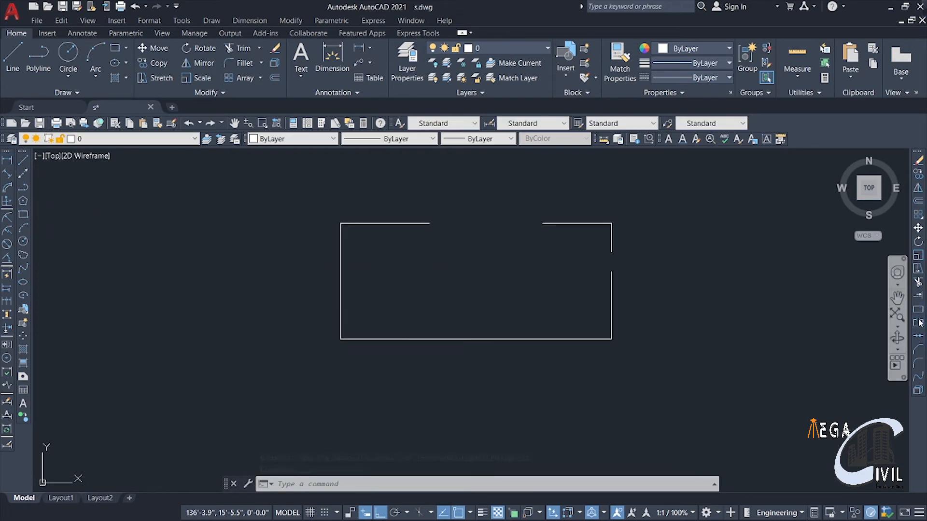
pyautogui.click(918, 322)
pyautogui.scroll(4, 438, 440)
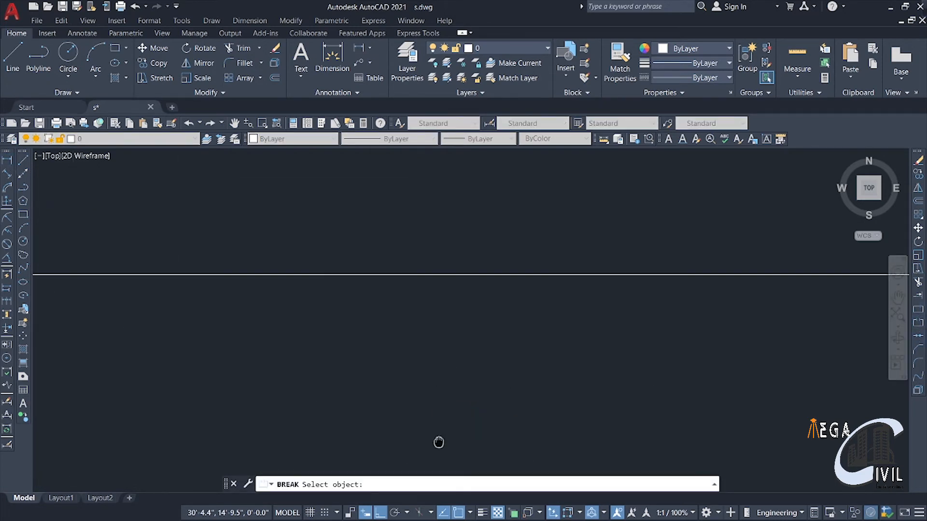
pyautogui.scroll(-4, 394, 420)
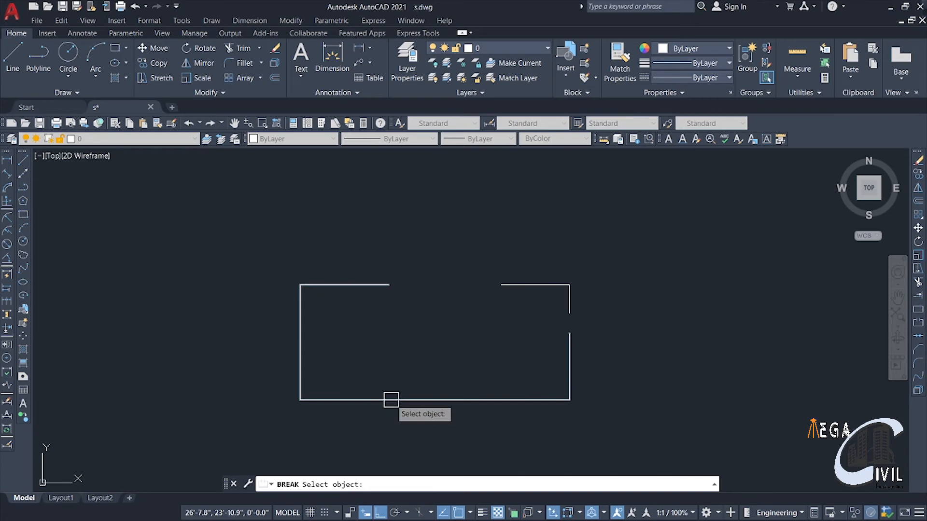
pyautogui.click(391, 399)
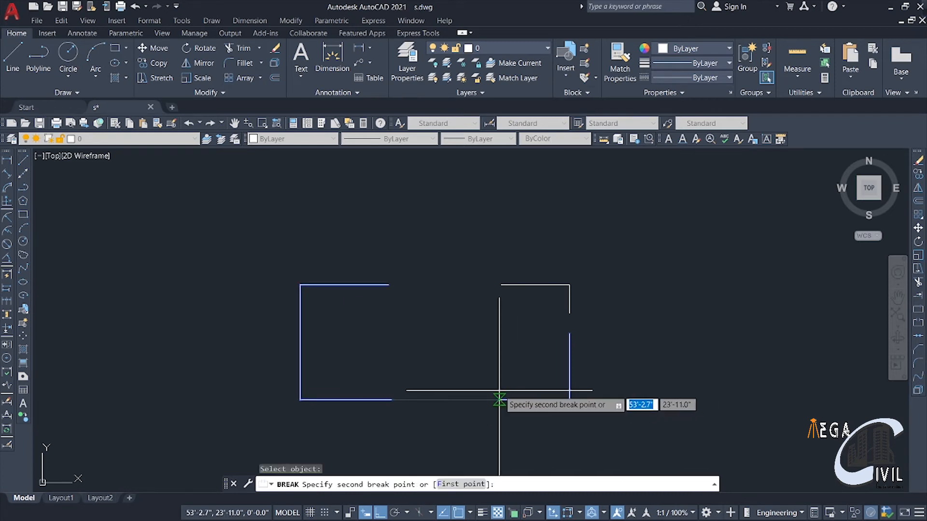
pyautogui.write('10')
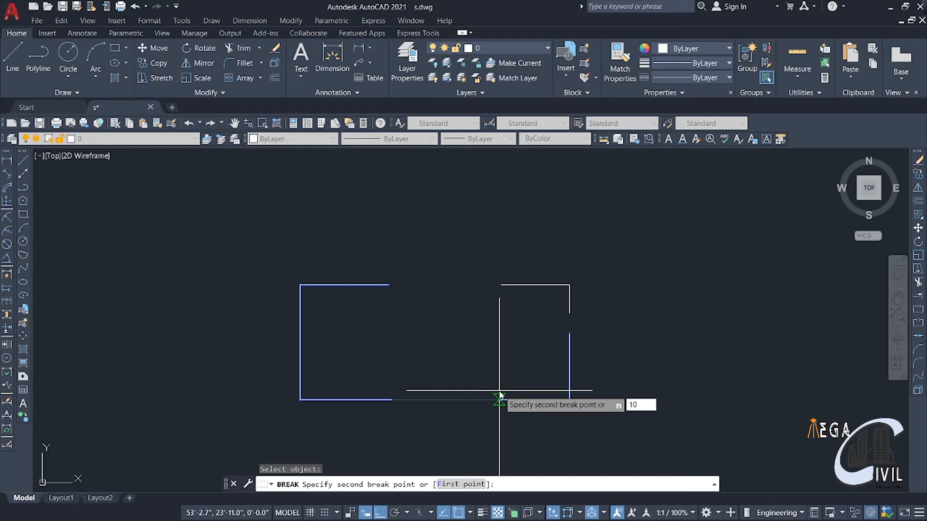
pyautogui.write("'")
pyautogui.press('Return')
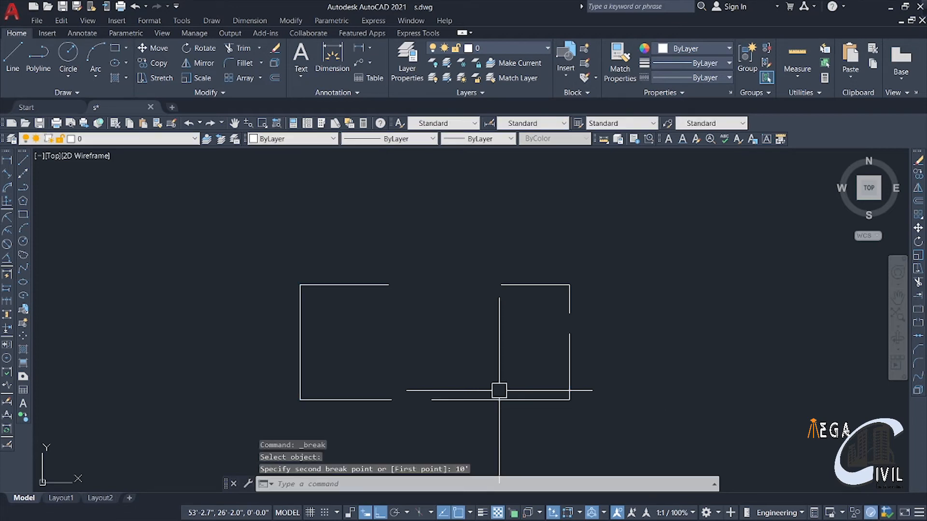
# Add a horizontal linear dimension across the gap in the rectangle's bottom edge, placed just above it
pyautogui.scroll(5, 362, 393)
pyautogui.moveTo(312, 387); pyautogui.dragTo(207, 334, button='middle')
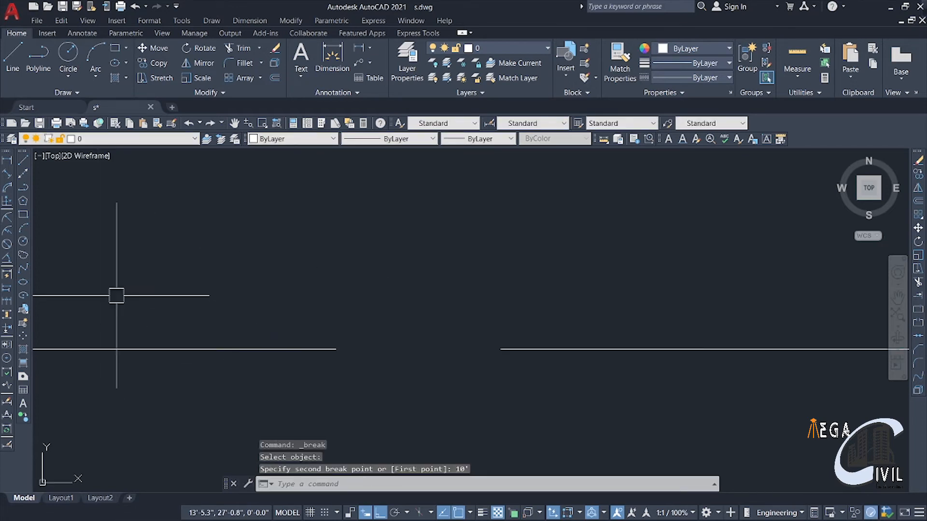
pyautogui.click(5, 162)
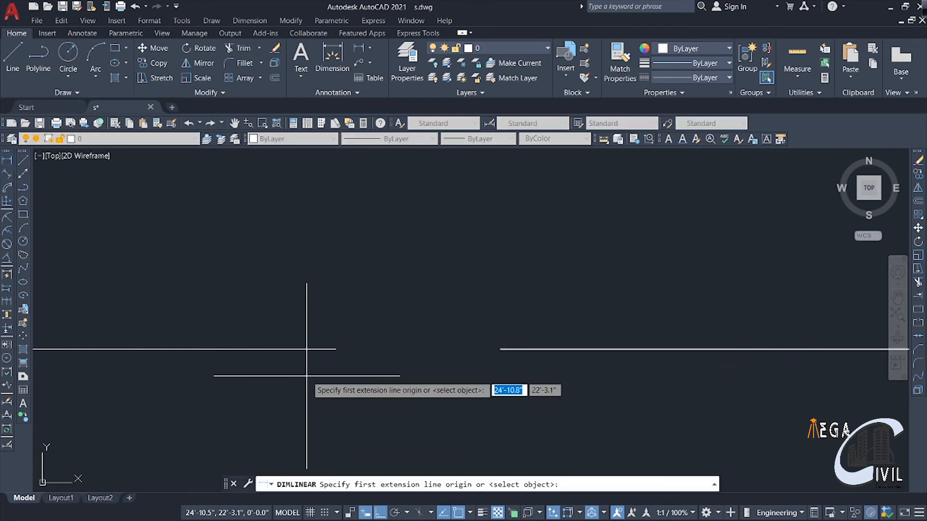
pyautogui.click(336, 349)
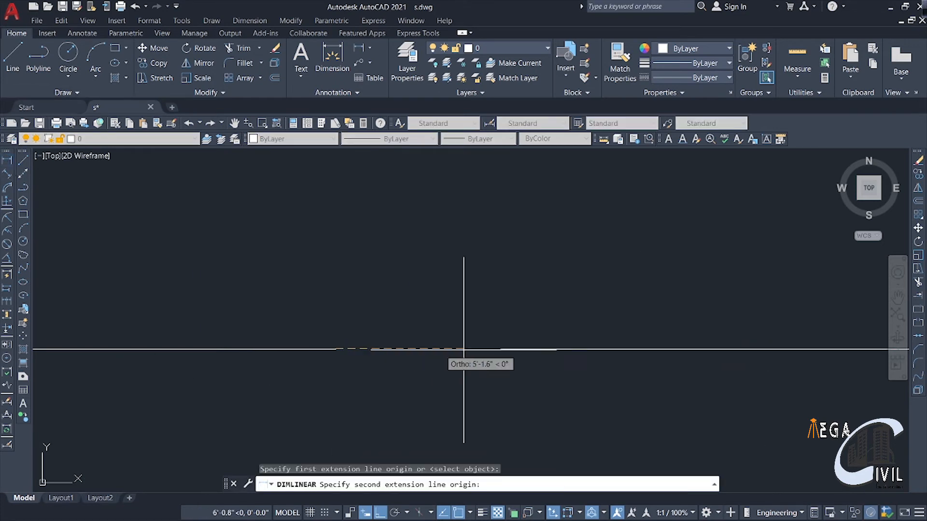
pyautogui.click(501, 349)
pyautogui.click(498, 310)
# Examine the text of the bottom gap's dimension up close and its position within the whole broken rectangle
pyautogui.scroll(6, 392, 306)
pyautogui.scroll(6, 542, 339)
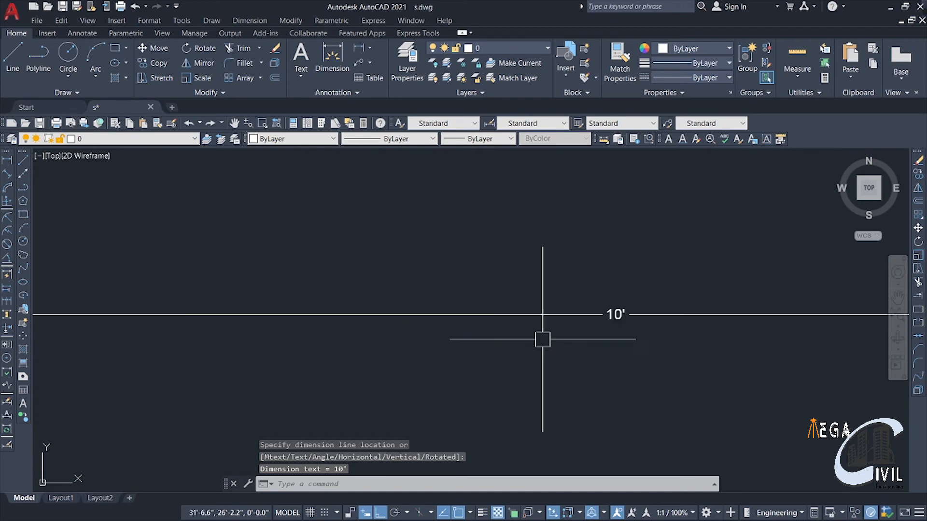
pyautogui.moveTo(541, 340); pyautogui.dragTo(356, 341, button='middle')
pyautogui.scroll(-4, 405, 341)
pyautogui.moveTo(457, 348)
pyautogui.mouseDown(button='middle')
pyautogui.moveTo(413, 344)
pyautogui.moveTo(394, 329)
pyautogui.mouseUp(button='middle')
pyautogui.scroll(-5, 393, 329)
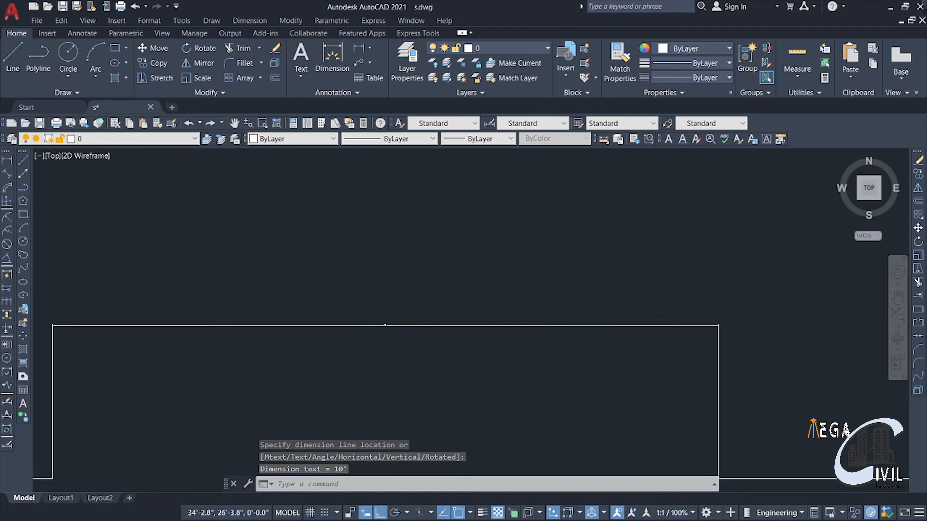
pyautogui.scroll(-5, 577, 319)
pyautogui.scroll(-5, 827, 285)
pyautogui.moveTo(758, 293)
pyautogui.mouseDown(button='middle')
pyautogui.moveTo(612, 335)
pyautogui.moveTo(336, 369)
pyautogui.mouseUp(button='middle')
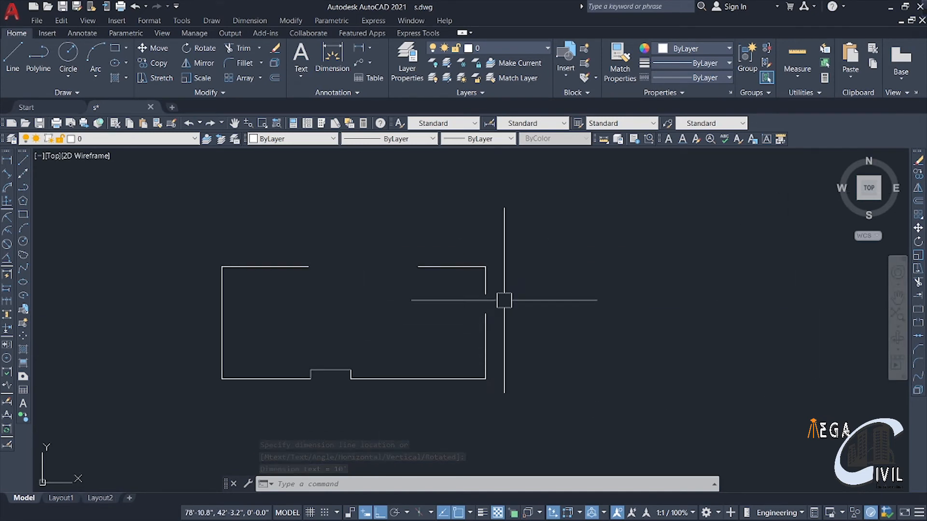
pyautogui.scroll(4, 308, 387)
pyautogui.scroll(4, 376, 331)
pyautogui.scroll(4, 338, 337)
pyautogui.scroll(2, 301, 334)
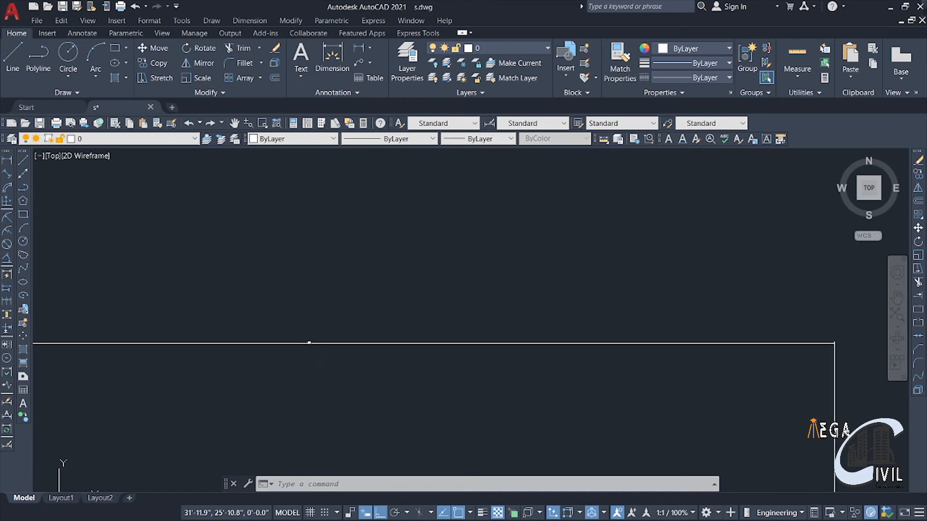
pyautogui.scroll(5, 296, 361)
pyautogui.moveTo(296, 361)
pyautogui.mouseDown(button='middle')
pyautogui.moveTo(315, 370)
pyautogui.moveTo(402, 369)
pyautogui.mouseUp(button='middle')
pyautogui.scroll(3, 419, 342)
pyautogui.moveTo(425, 339); pyautogui.dragTo(322, 409, button='middle')
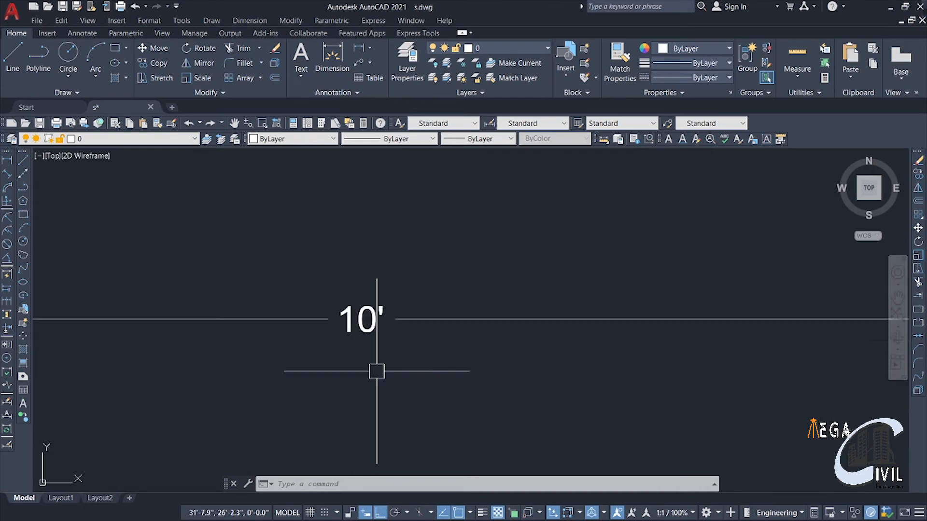
# Inspect the bottom gap and its dimension, together with the open gaps in the rectangle's top and right edges
pyautogui.scroll(-4, 403, 375)
pyautogui.scroll(-8, 407, 374)
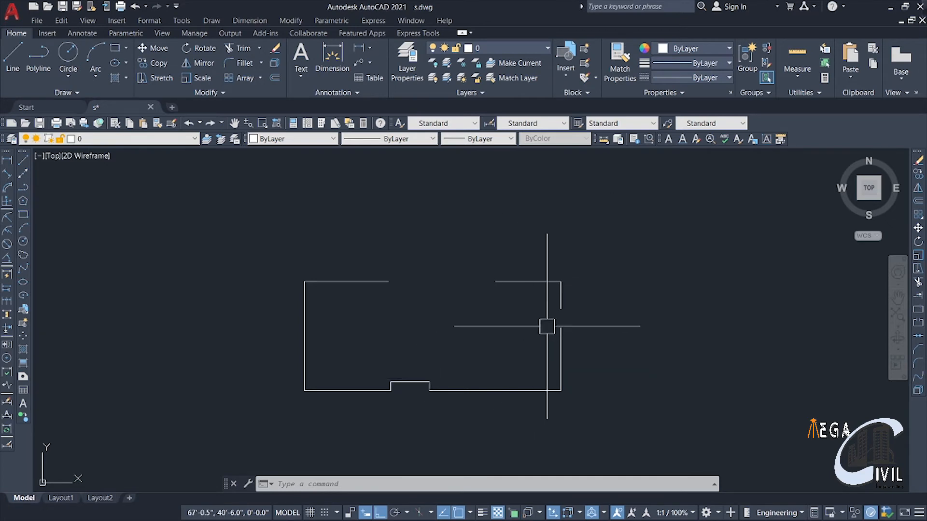
pyautogui.scroll(4, 401, 399)
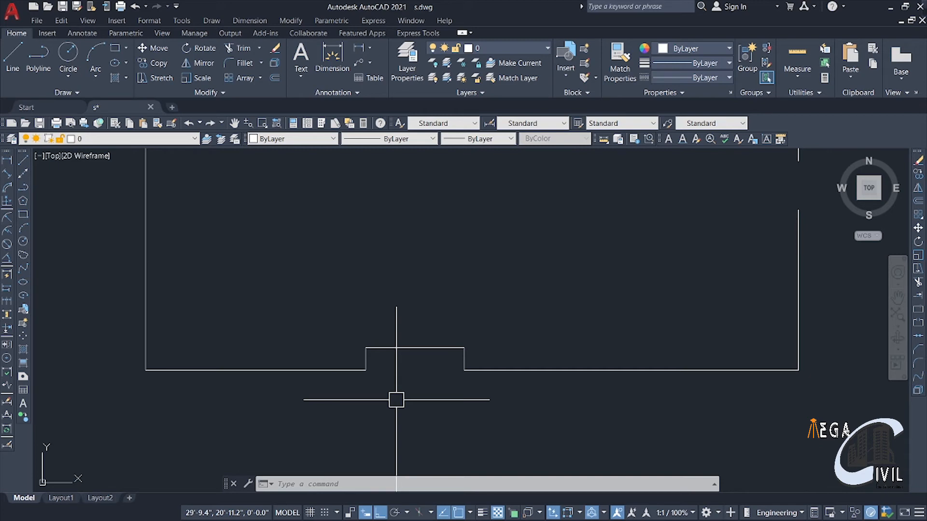
pyautogui.scroll(6, 424, 364)
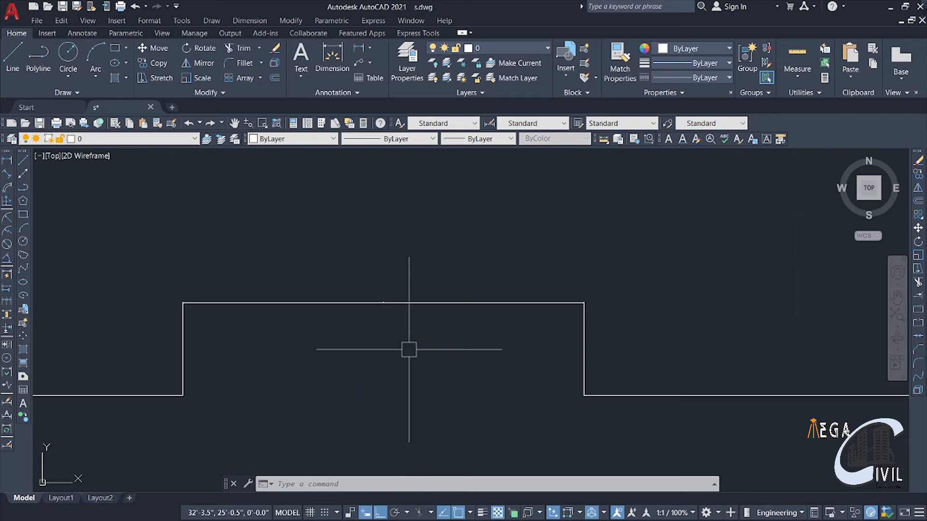
pyautogui.scroll(4, 354, 318)
pyautogui.scroll(-7, 375, 363)
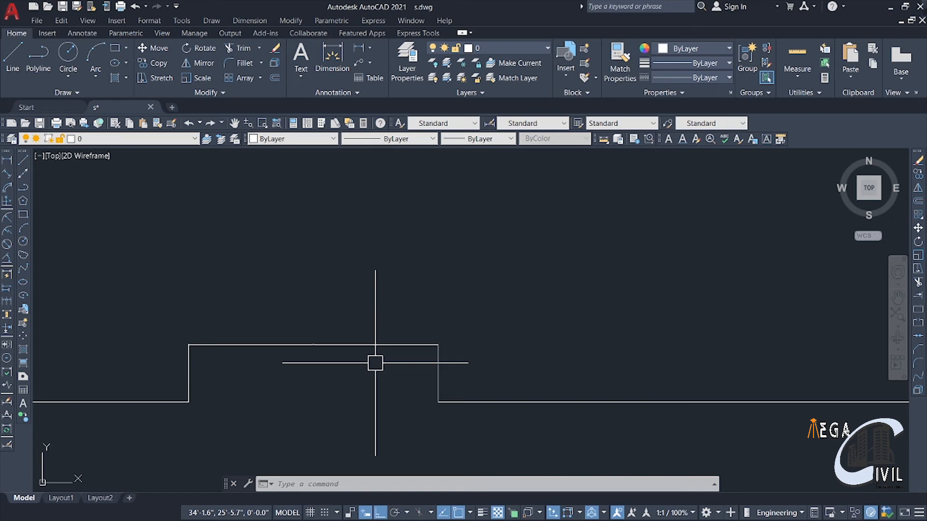
pyautogui.scroll(-8, 268, 355)
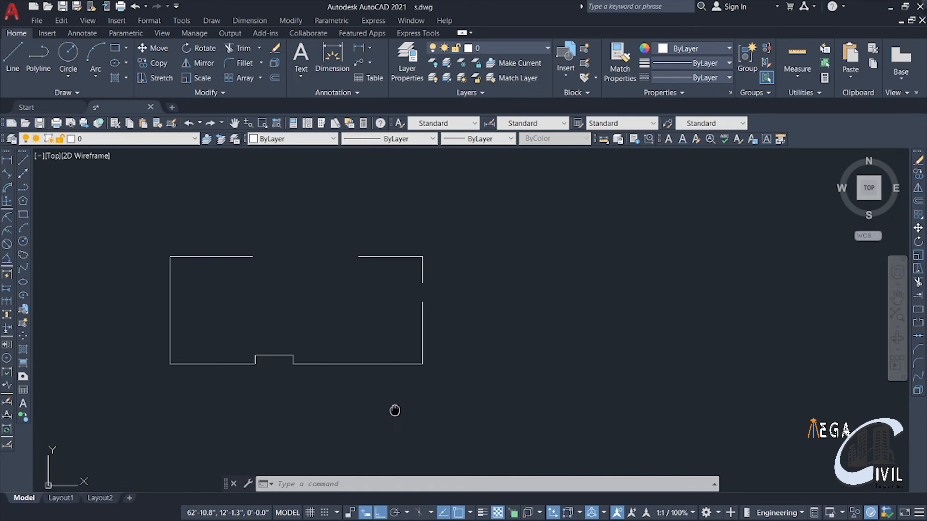
pyautogui.scroll(2, 401, 408)
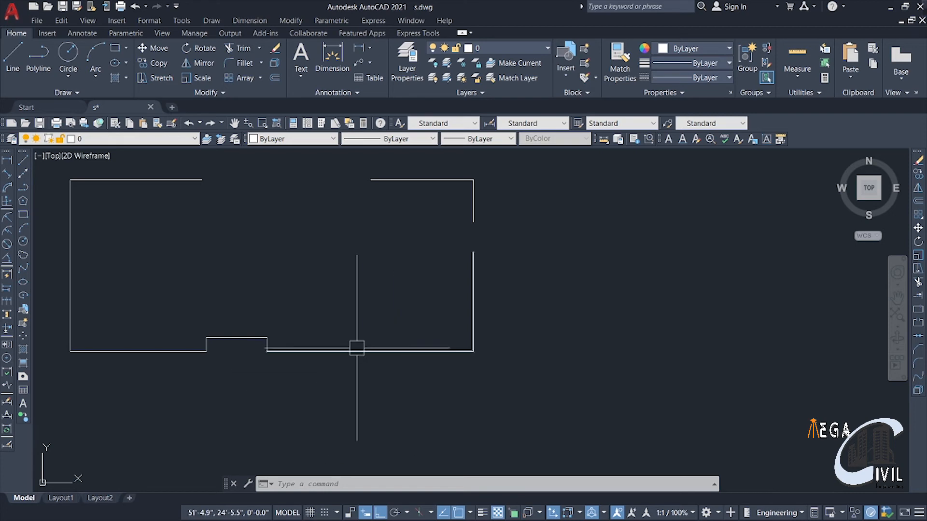
pyautogui.scroll(3, 263, 373)
pyautogui.moveTo(333, 374); pyautogui.dragTo(558, 419, button='middle')
pyautogui.scroll(3, 454, 388)
pyautogui.moveTo(457, 389); pyautogui.dragTo(521, 441, button='middle')
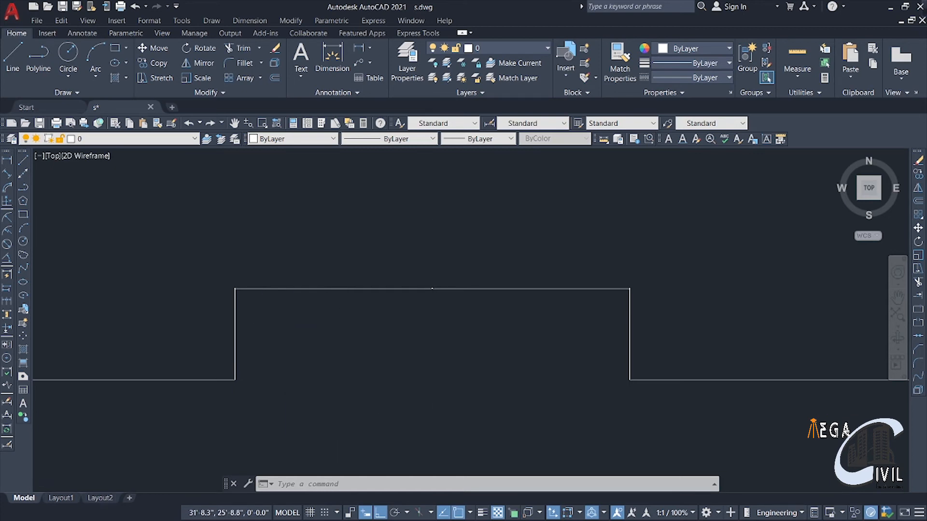
pyautogui.scroll(4, 411, 316)
pyautogui.moveTo(391, 227); pyautogui.dragTo(396, 290, button='middle')
pyautogui.scroll(-8, 380, 324)
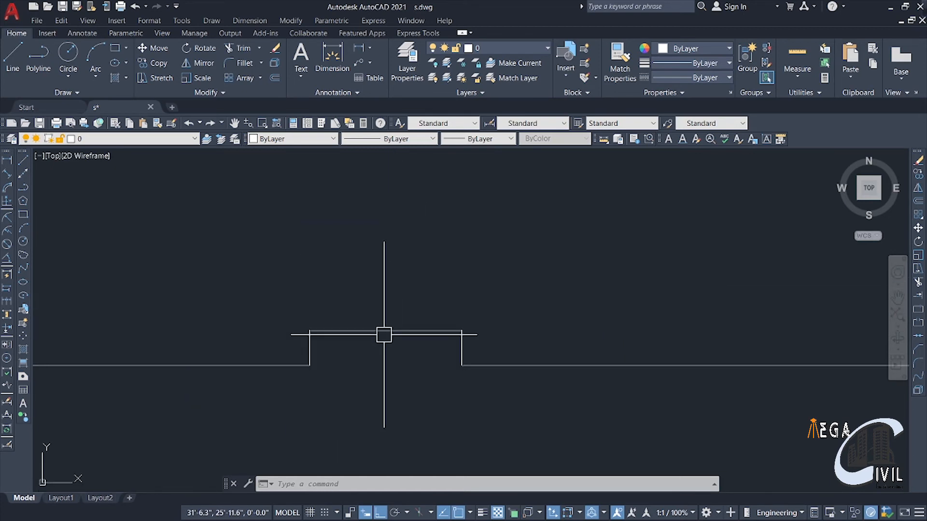
pyautogui.moveTo(416, 360); pyautogui.dragTo(308, 328, button='middle')
# Erase the whole broken rectangle together with the dimension over its bottom gap
pyautogui.click(252, 259)
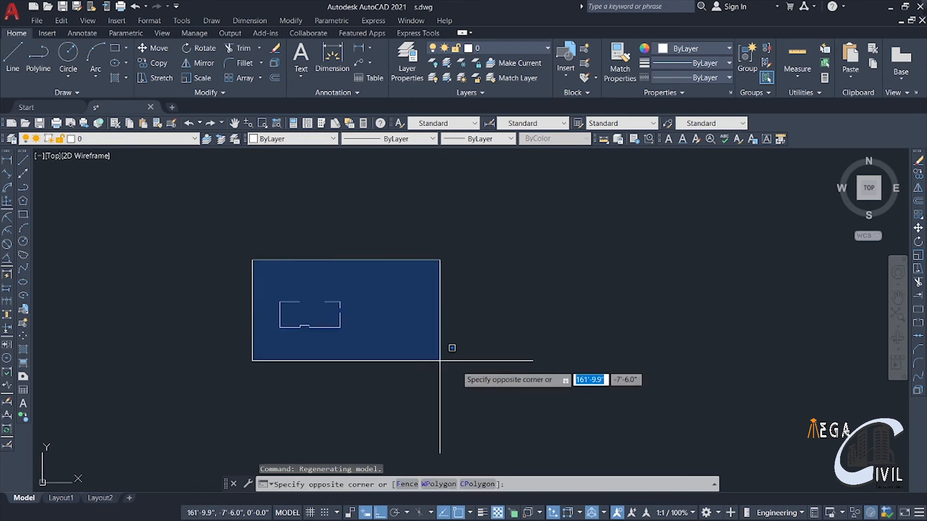
pyautogui.click(451, 346)
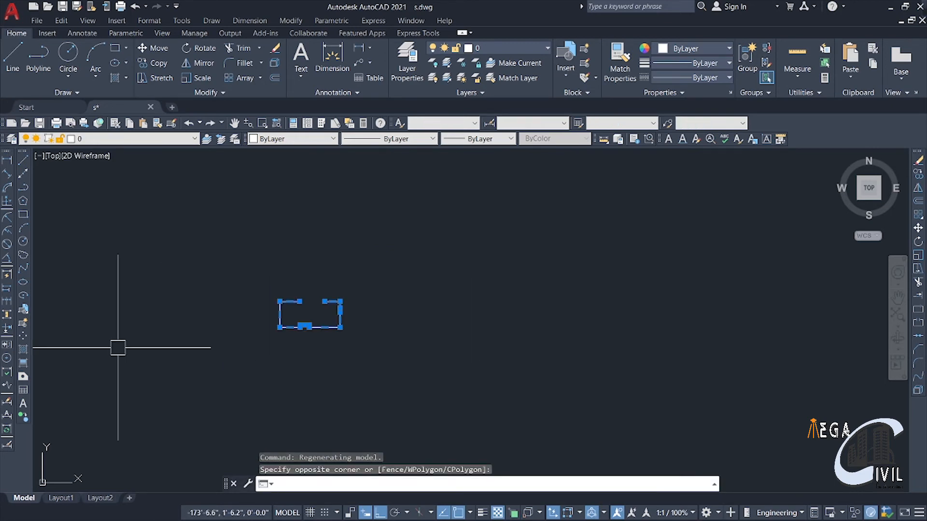
pyautogui.press('Escape')
pyautogui.click(225, 268)
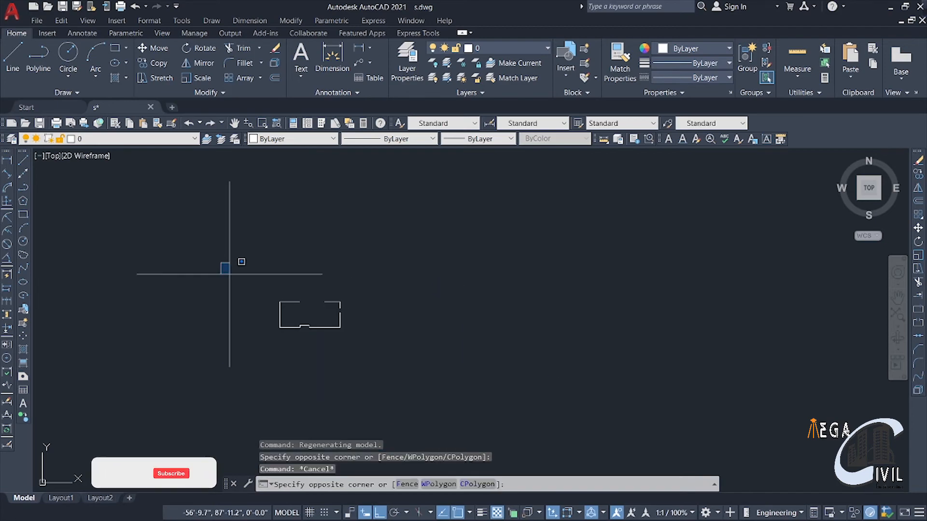
pyautogui.click(533, 408)
pyautogui.press('Delete')
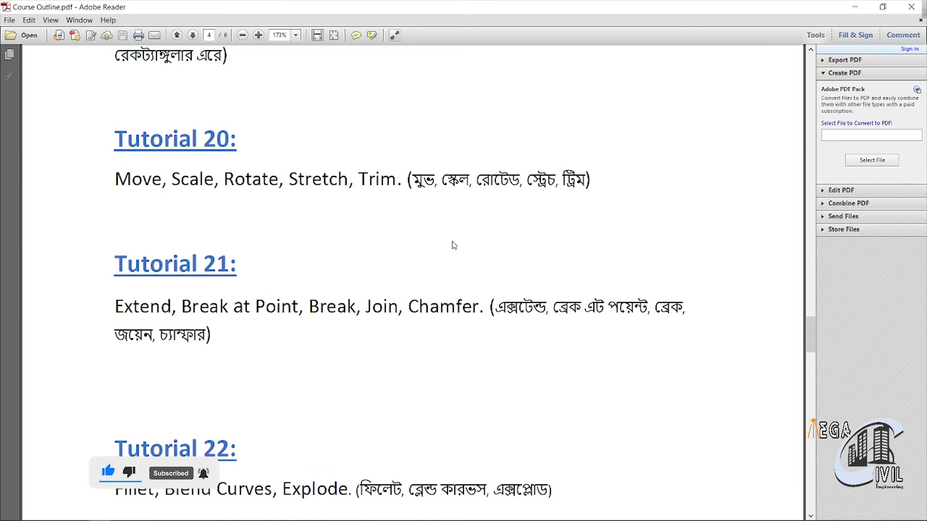
# Return from the course outline PDF to AutoCAD and erase the small patterned square above the row of figures in Drawing1.dwg
pyautogui.click(858, 7)
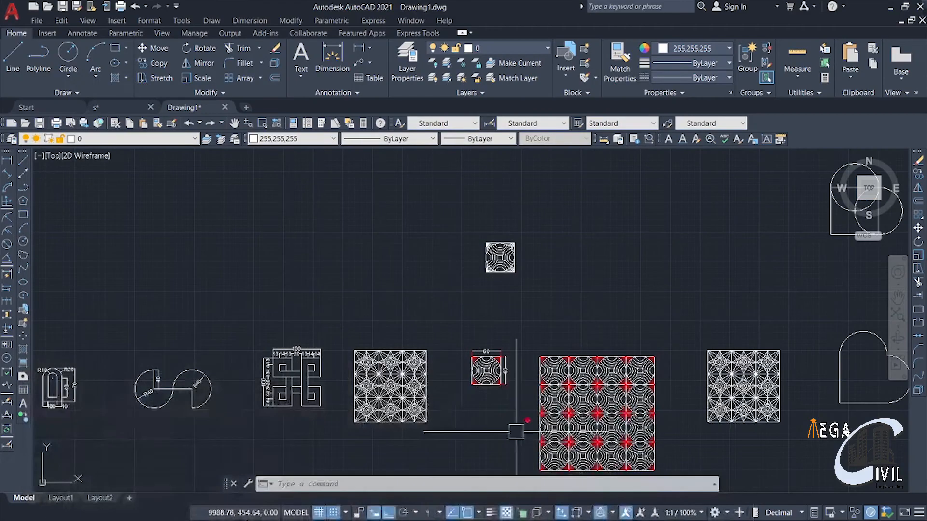
pyautogui.click(405, 225)
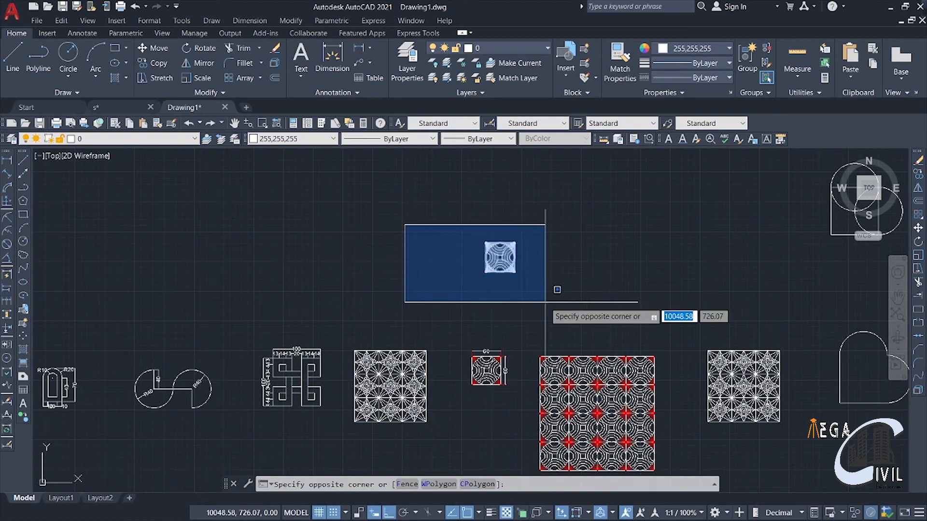
pyautogui.click(545, 302)
pyautogui.press('Delete')
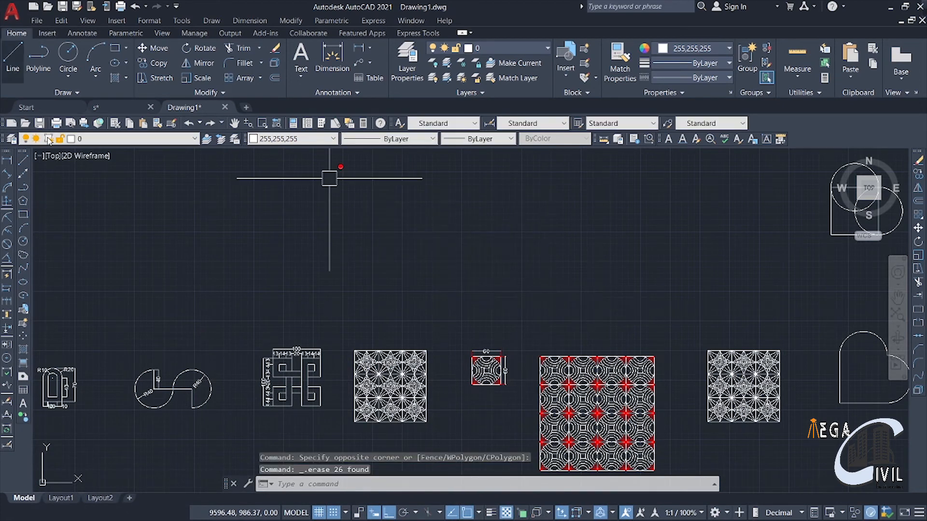
# Close Drawing1.dwg without saving its changes and erase the leftover horizontal line in s.dwg
pyautogui.click(225, 107)
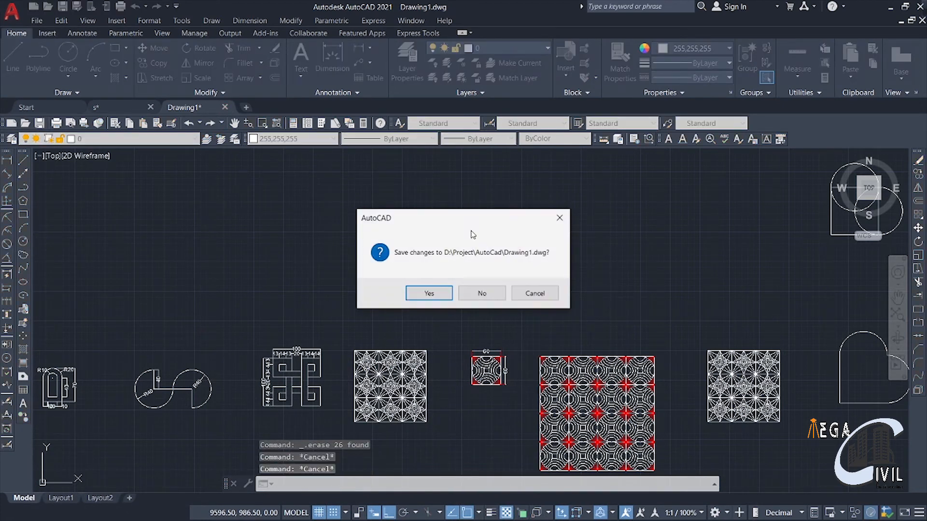
pyautogui.click(494, 296)
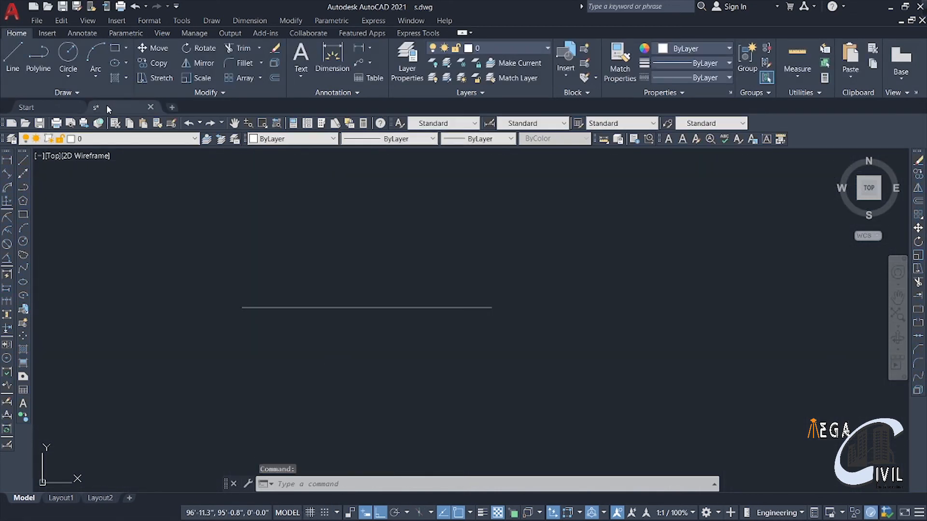
pyautogui.click(225, 257)
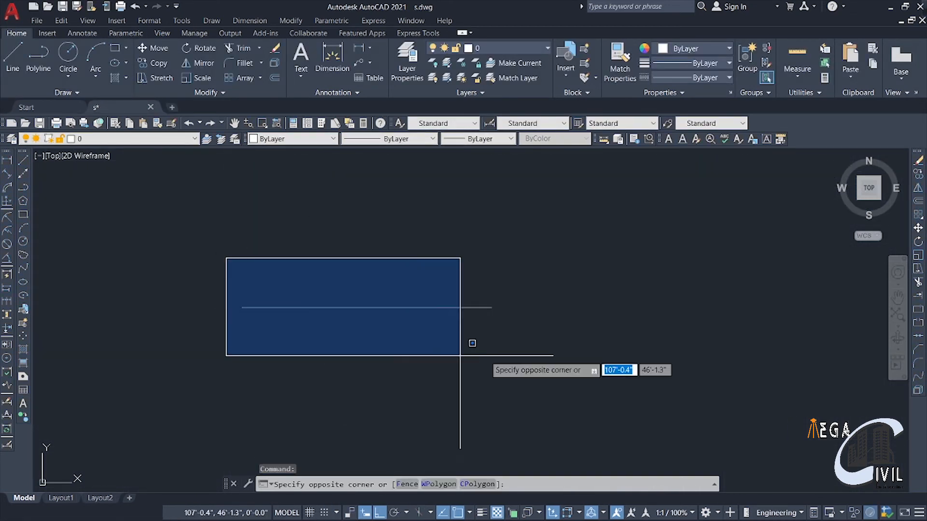
pyautogui.click(501, 349)
pyautogui.press('Delete')
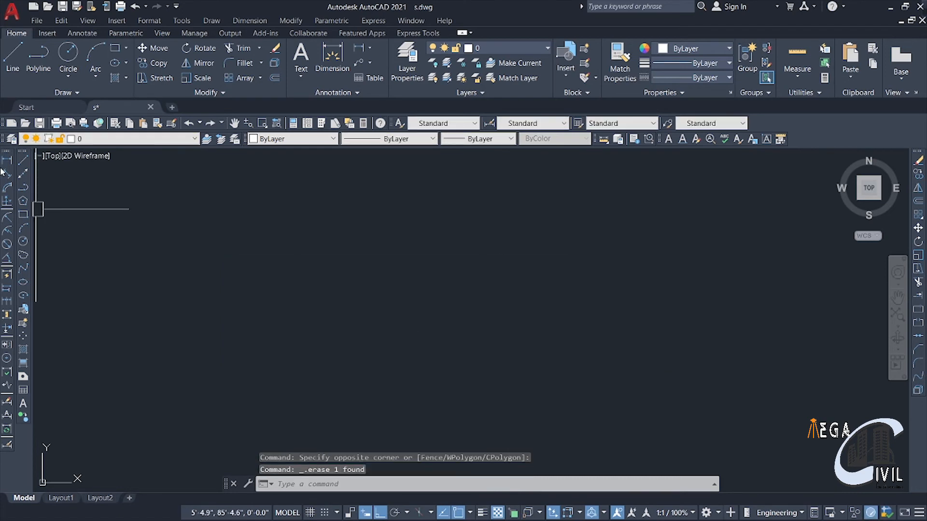
# Draw a horizontal rectangle by two opposite corners in the empty drawing area of s.dwg
pyautogui.click(23, 214)
pyautogui.click(385, 241)
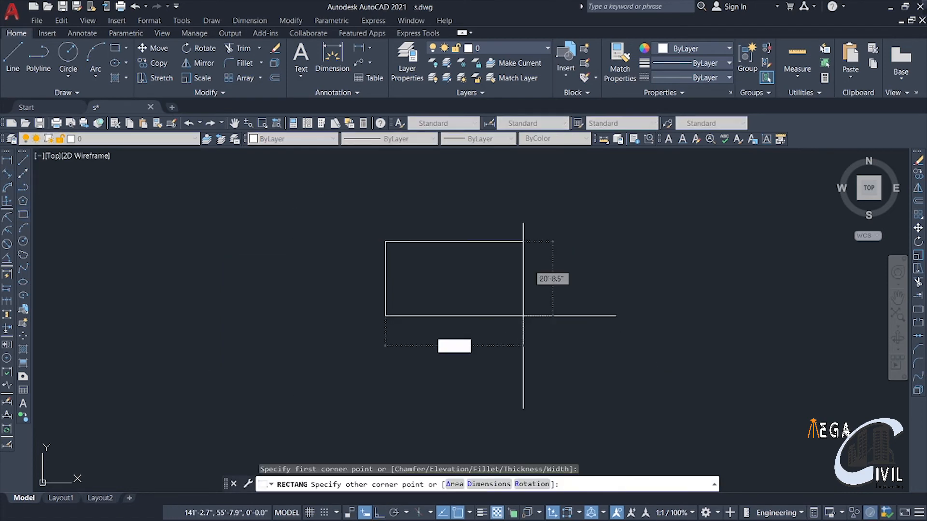
pyautogui.click(599, 323)
pyautogui.moveTo(531, 320)
pyautogui.mouseDown(button='middle')
pyautogui.moveTo(304, 345)
pyautogui.moveTo(339, 352)
pyautogui.mouseUp(button='middle')
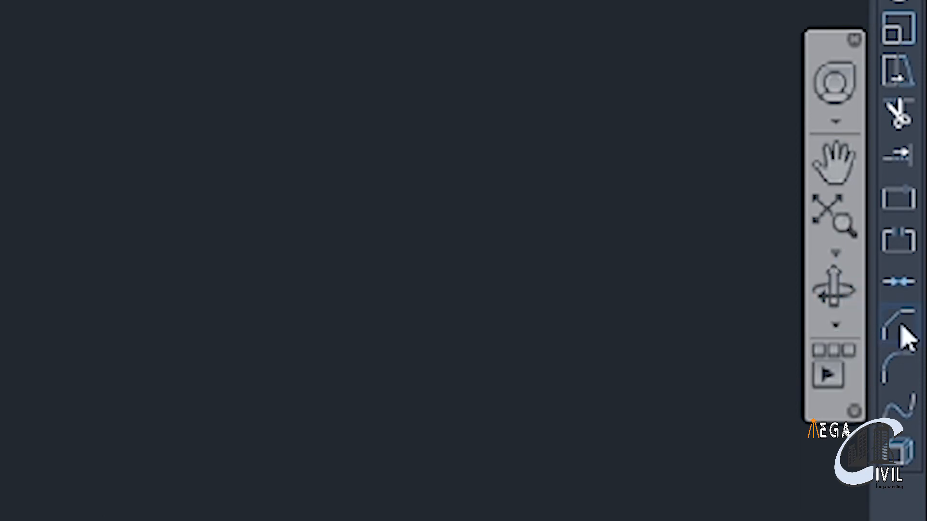
# Chamfer the rectangle's lower-right corner with a first distance of 4' along the bottom edge and a second distance of 3' along the right edge
pyautogui.click(899, 328)
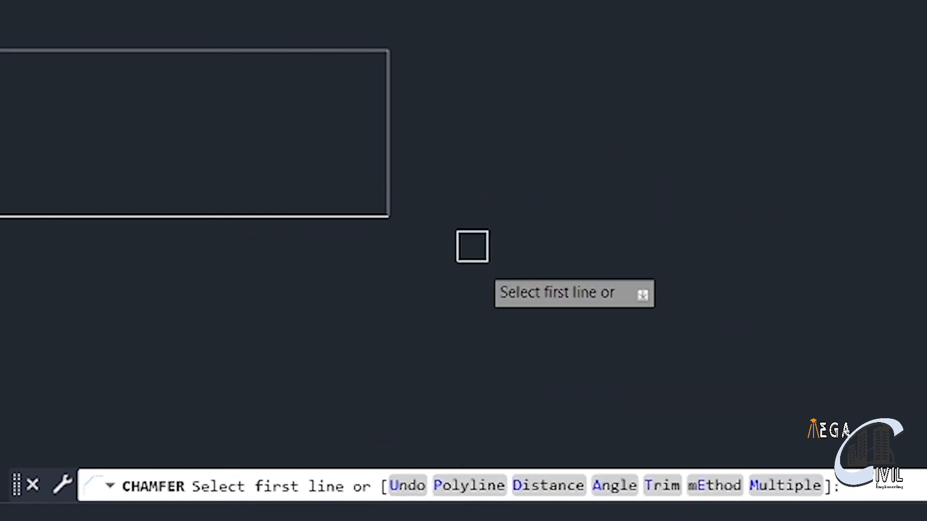
pyautogui.click(544, 485)
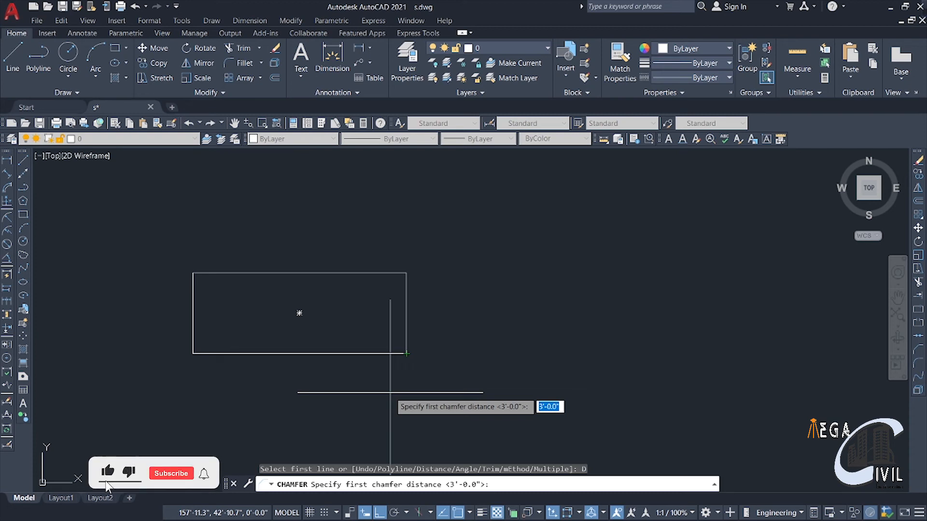
pyautogui.write("4'")
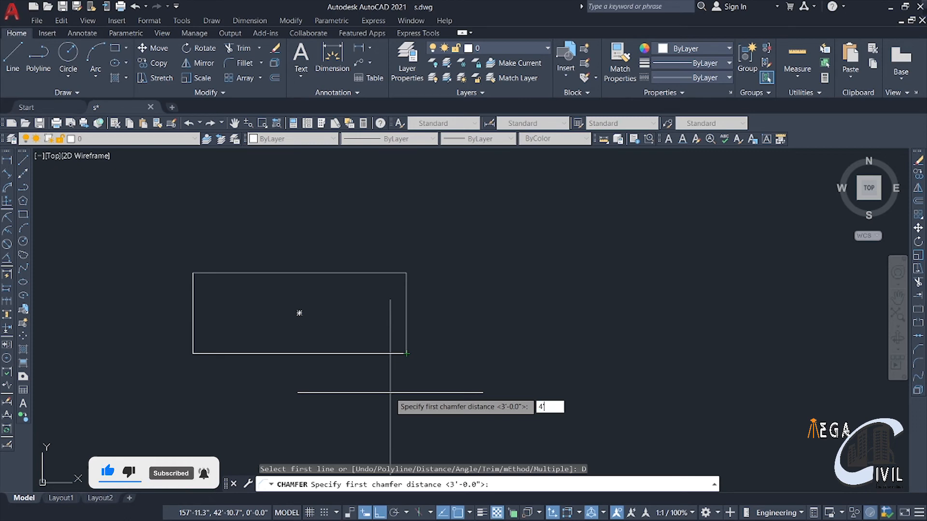
pyautogui.press('Return')
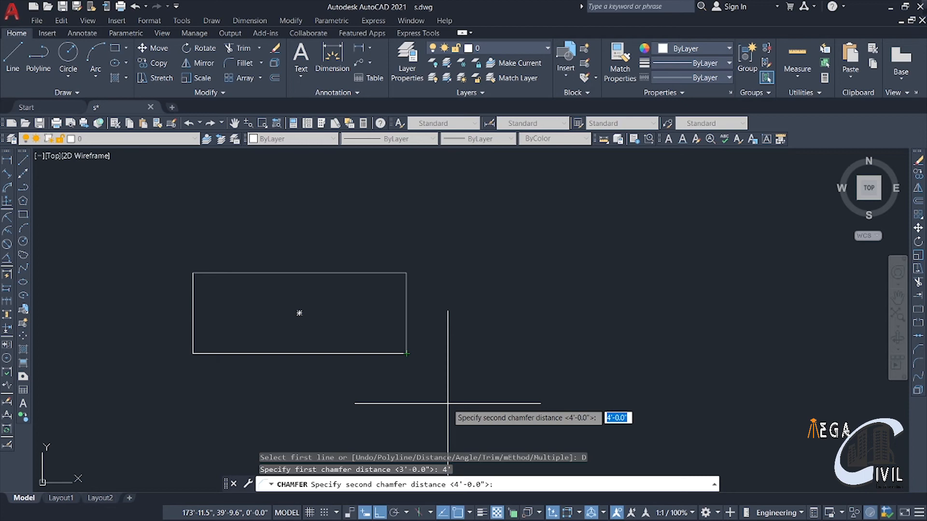
pyautogui.write('3')
pyautogui.press('Return')
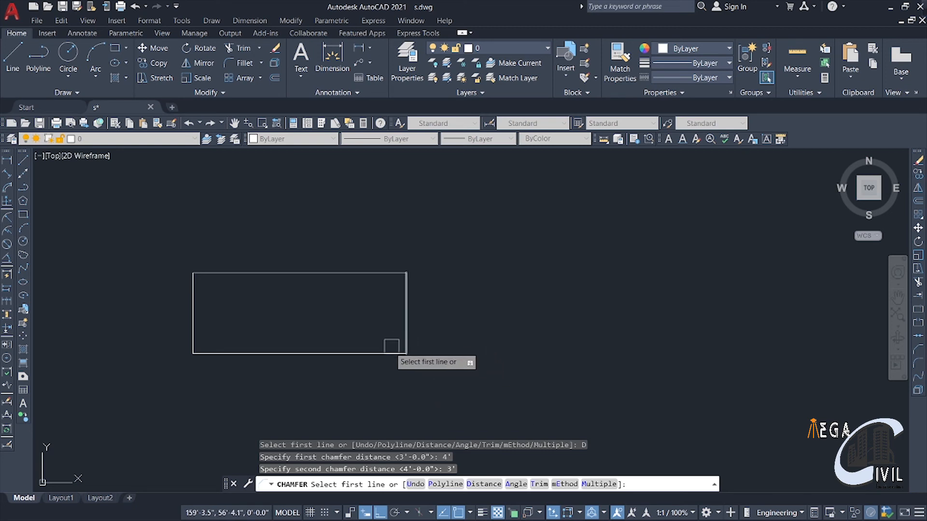
pyautogui.click(378, 354)
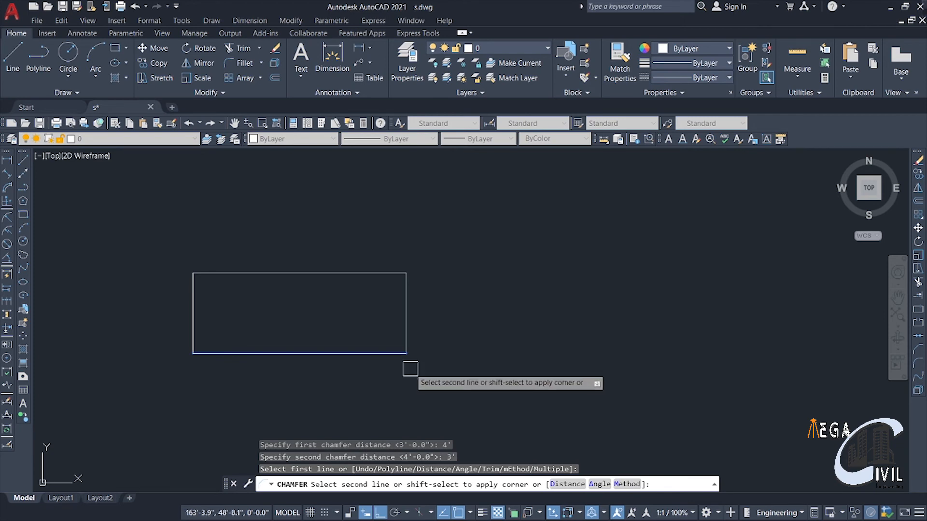
pyautogui.click(406, 332)
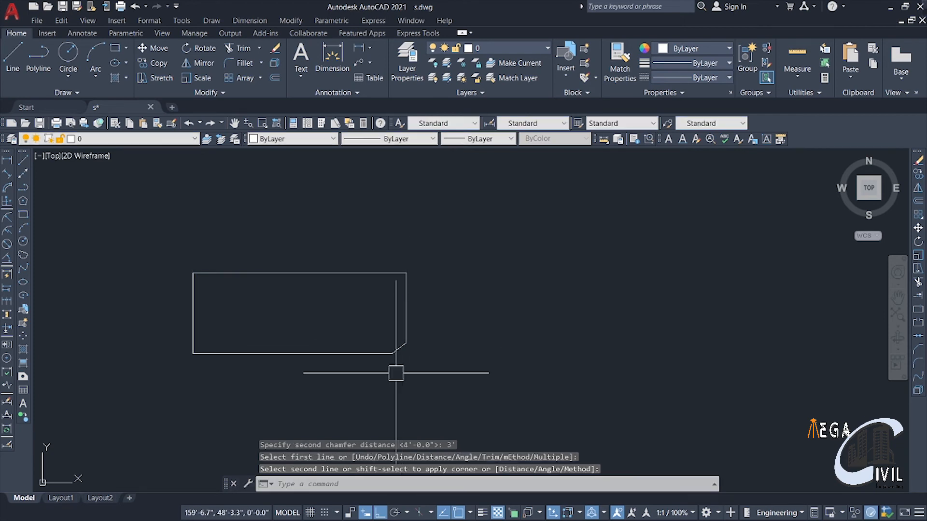
# Add a horizontal linear dimension below the chamfer, from its lower endpoint to the projected original corner
pyautogui.scroll(6, 416, 407)
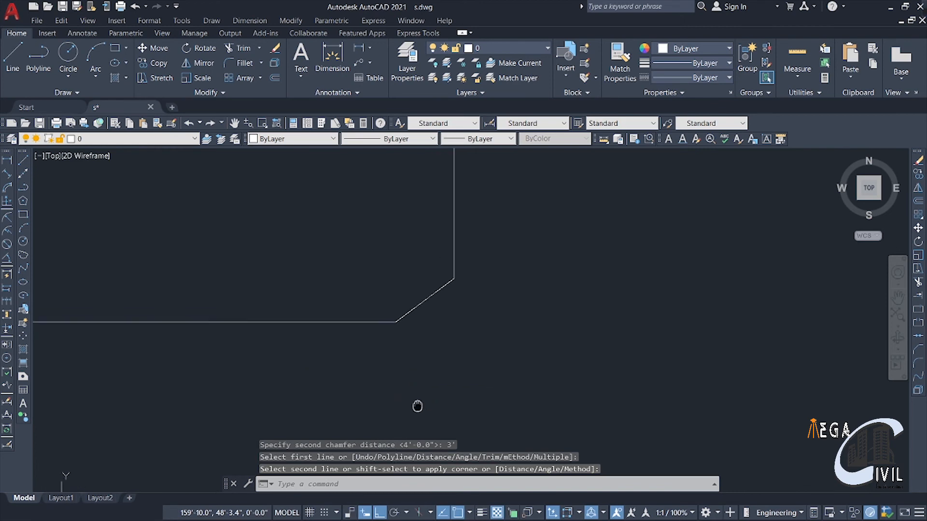
pyautogui.click(7, 160)
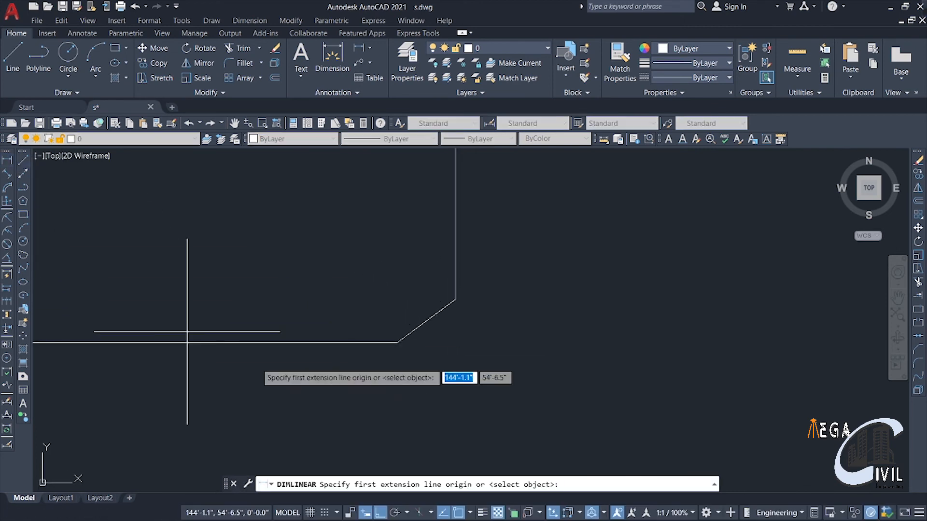
pyautogui.click(397, 342)
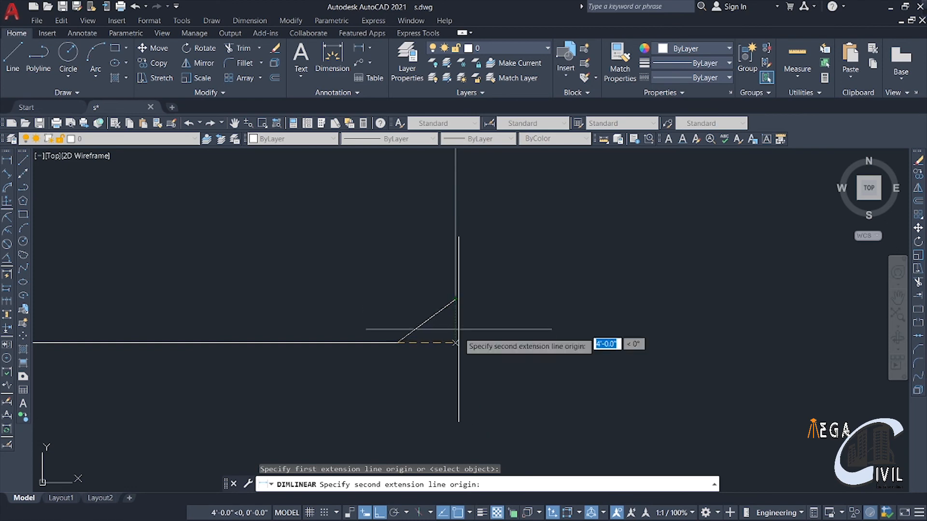
pyautogui.click(455, 343)
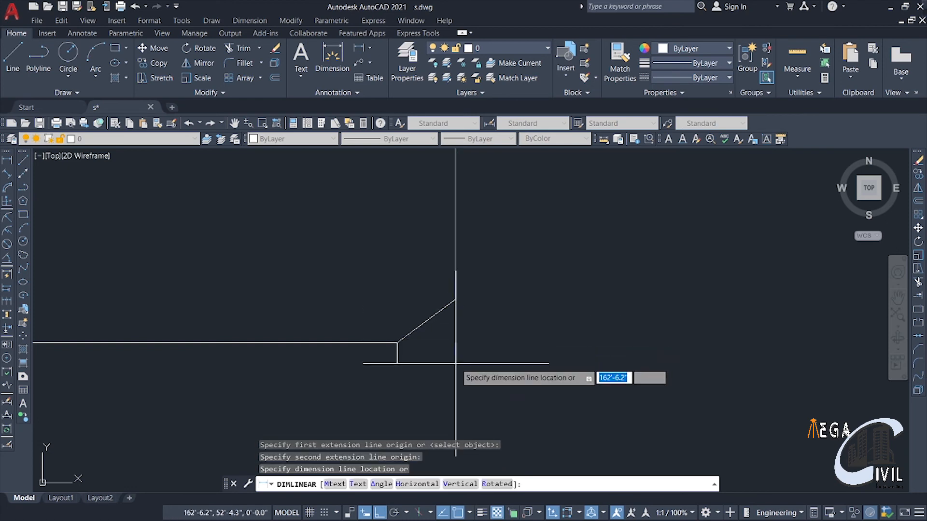
pyautogui.click(455, 363)
# Add a vertical linear dimension to the right of the lower-right chamfer, from its upper endpoint to its lower endpoint
pyautogui.scroll(4, 403, 378)
pyautogui.moveTo(547, 310); pyautogui.dragTo(488, 385, button='middle')
pyautogui.scroll(4, 510, 354)
pyautogui.scroll(3, 479, 377)
pyautogui.scroll(-6, 492, 383)
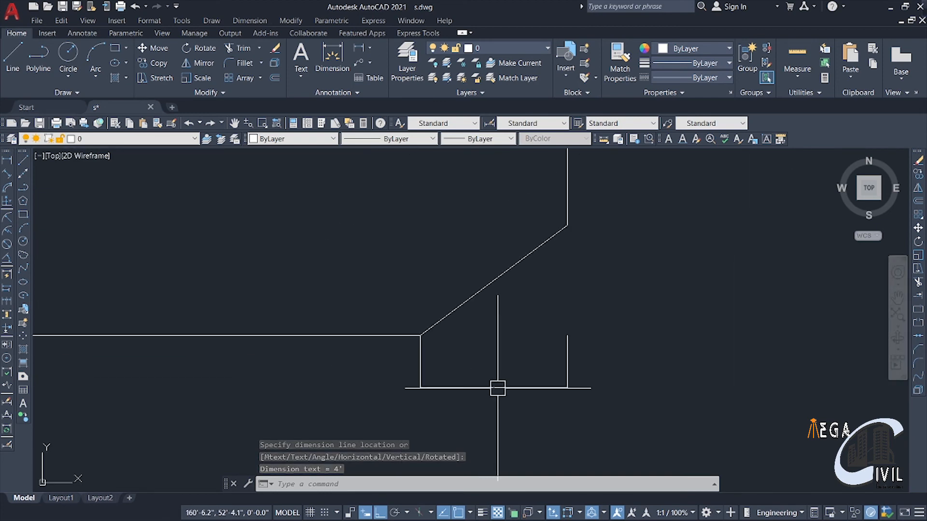
pyautogui.click(7, 159)
pyautogui.click(436, 242)
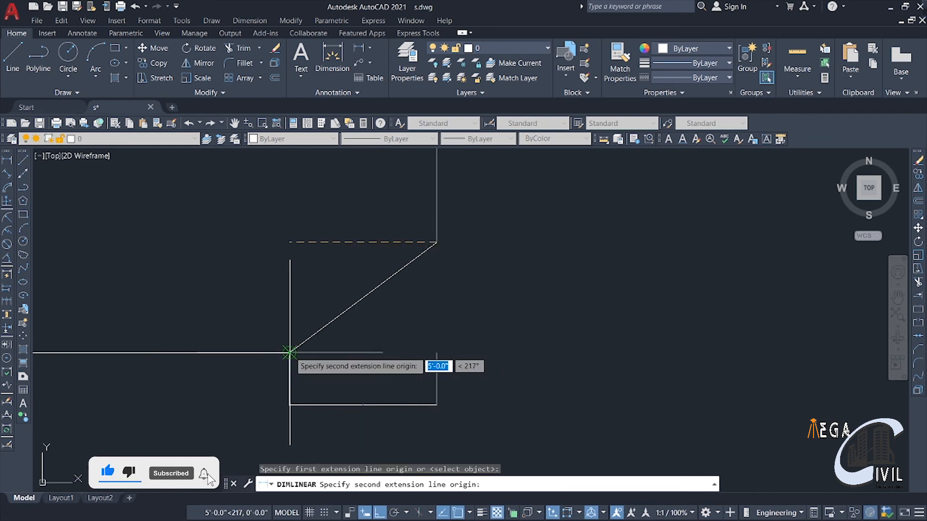
pyautogui.click(290, 352)
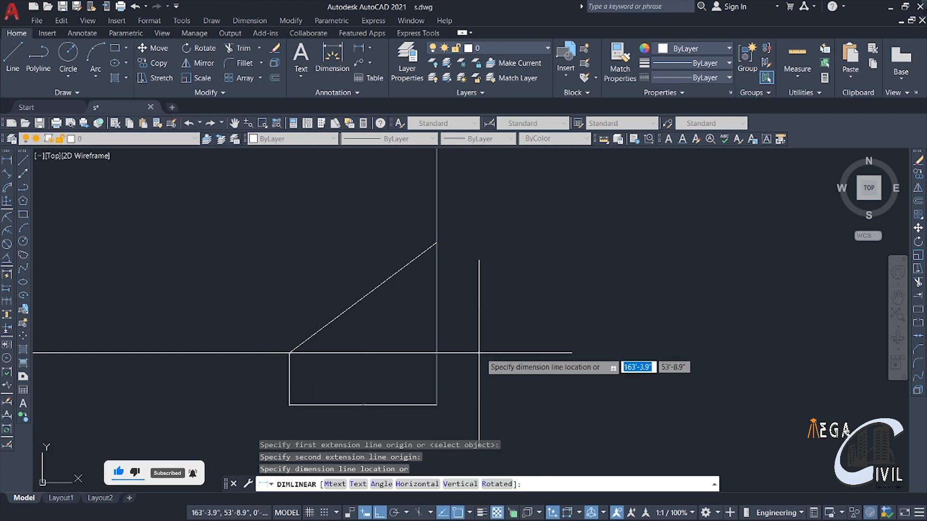
pyautogui.click(501, 310)
pyautogui.scroll(3, 492, 295)
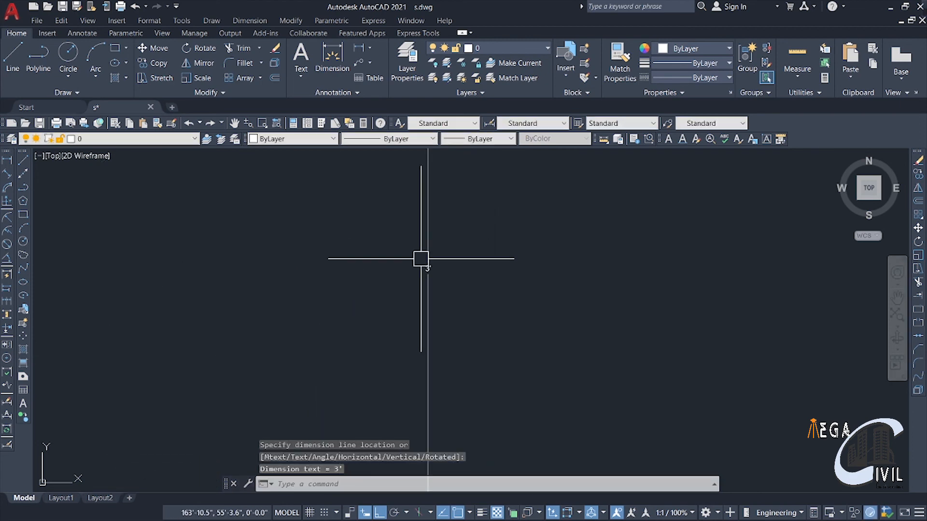
pyautogui.scroll(-3, 441, 299)
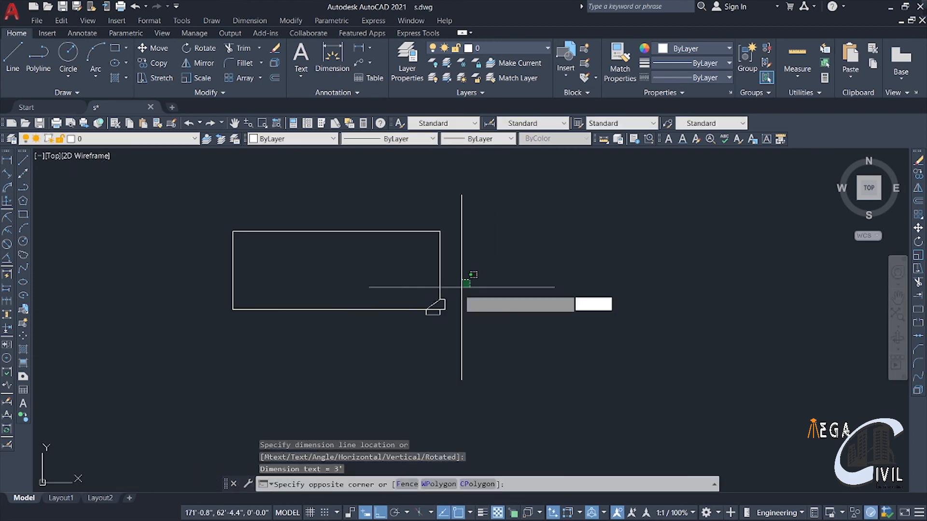
# Erase the vertical and horizontal linear dimensions at the rectangle's lower-right chamfer
pyautogui.click(469, 280)
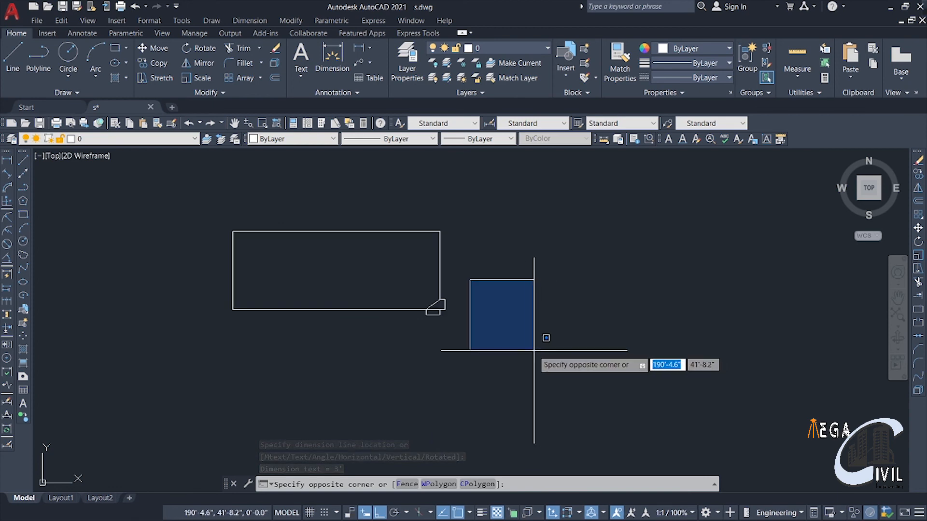
pyautogui.press('Escape')
pyautogui.click(442, 312)
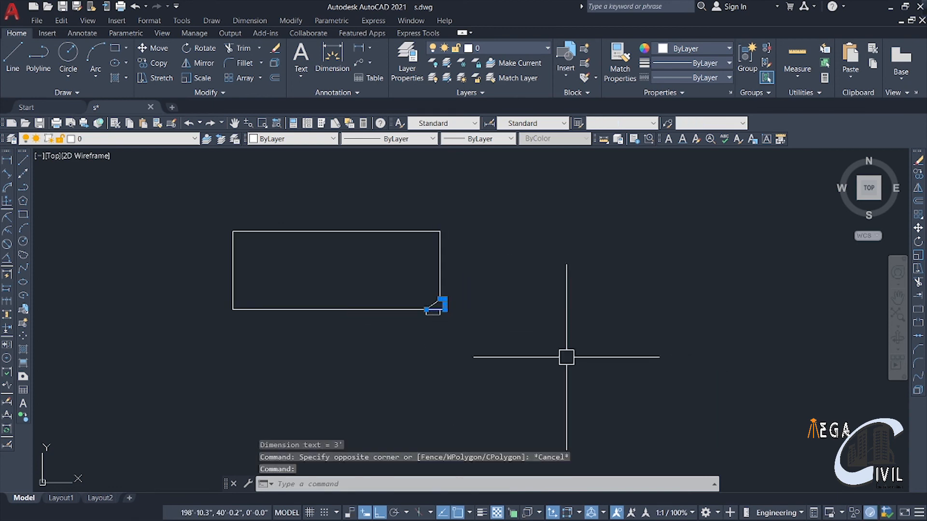
pyautogui.press('Delete')
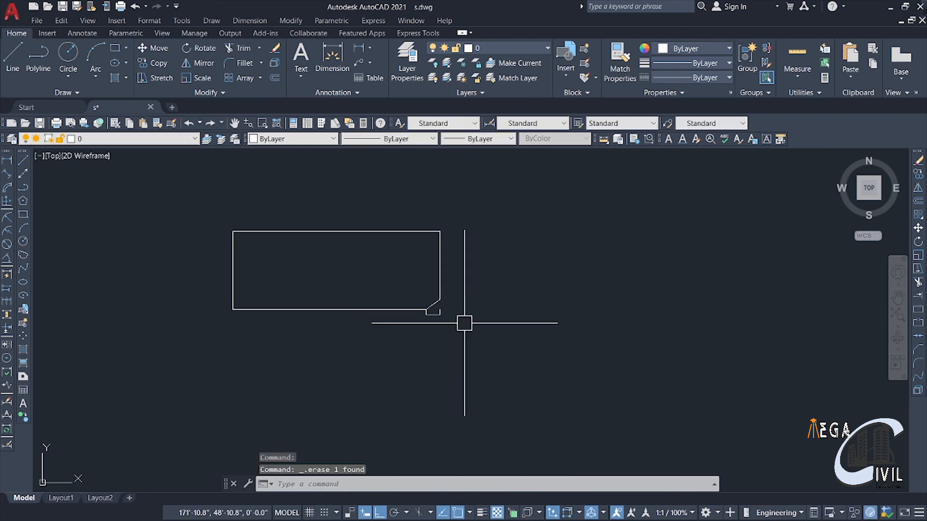
pyautogui.click(436, 315)
pyautogui.press('Delete')
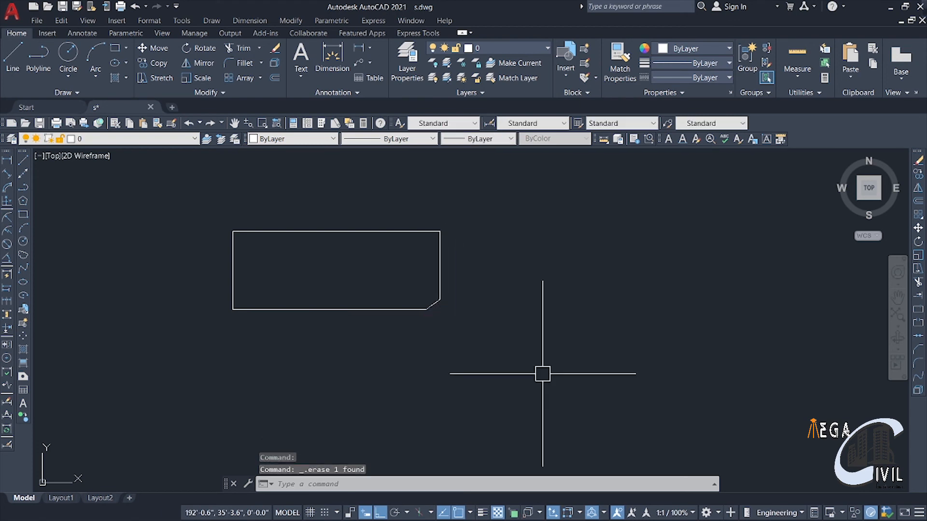
# Chamfer the rectangle's upper-right corner with the Angle option, using a 5' length along the top edge and a 45° angle
pyautogui.moveTo(404, 345); pyautogui.dragTo(350, 325, button='middle')
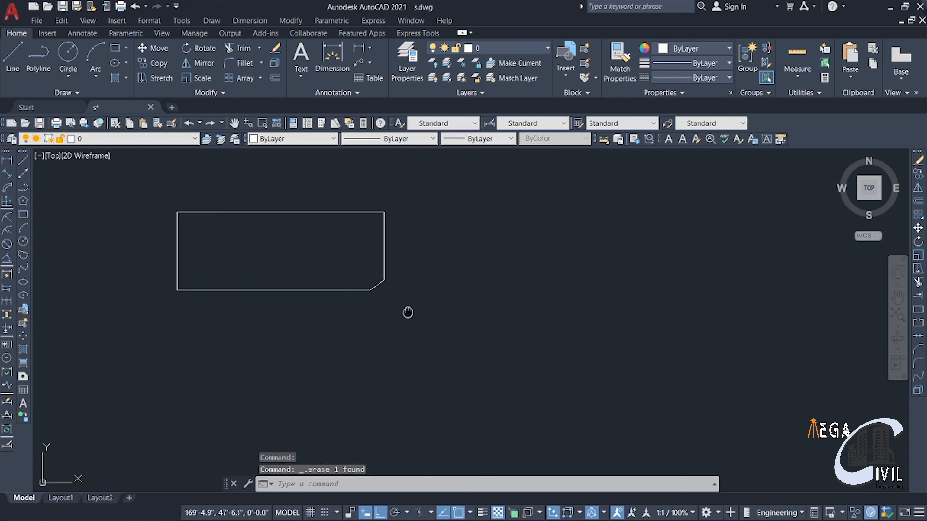
pyautogui.moveTo(408, 312); pyautogui.dragTo(393, 347, button='middle')
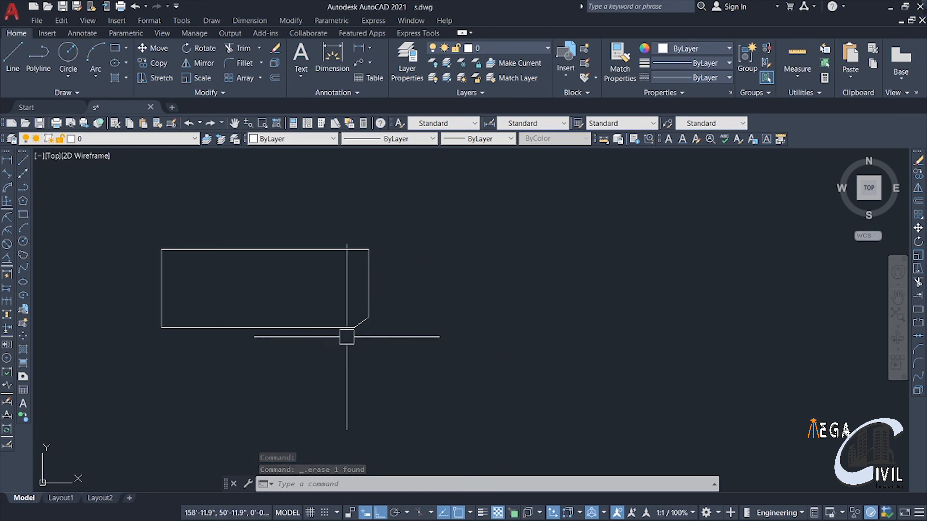
pyautogui.write('c')
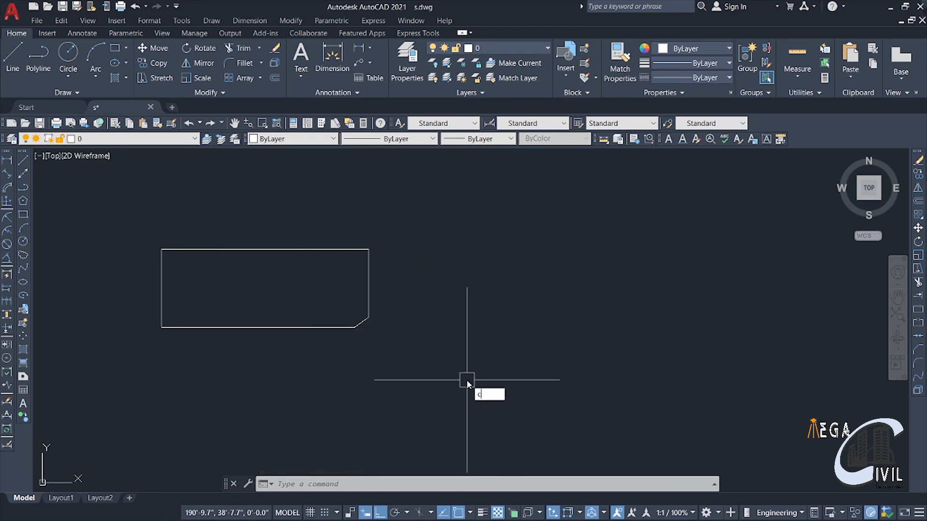
pyautogui.press('Return')
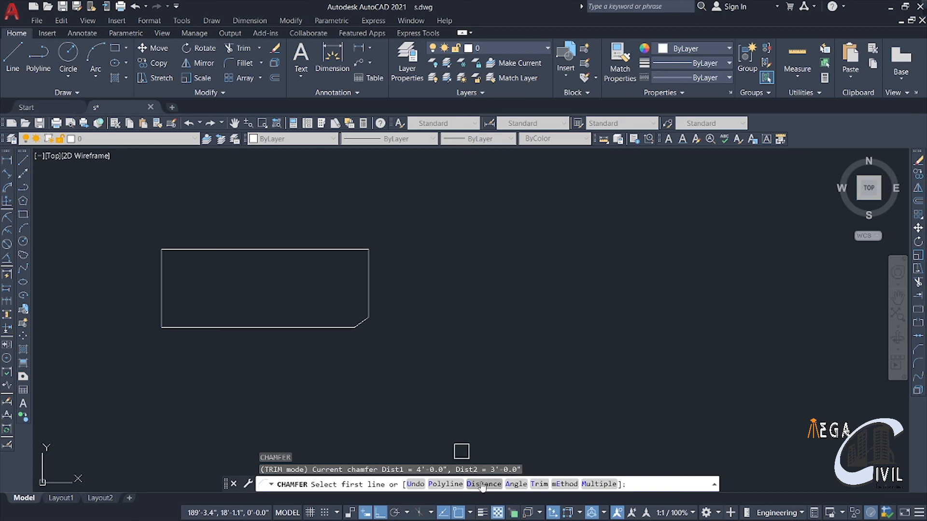
pyautogui.click(516, 484)
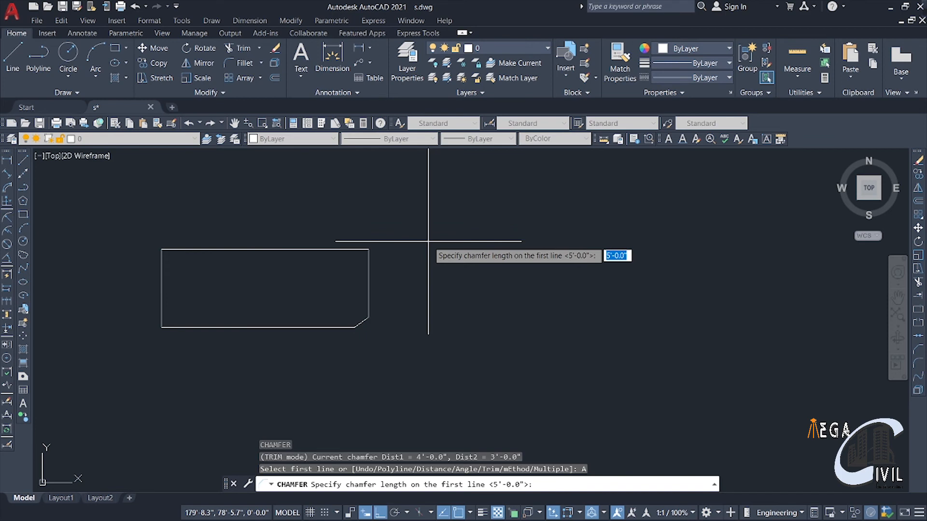
pyautogui.press('Return')
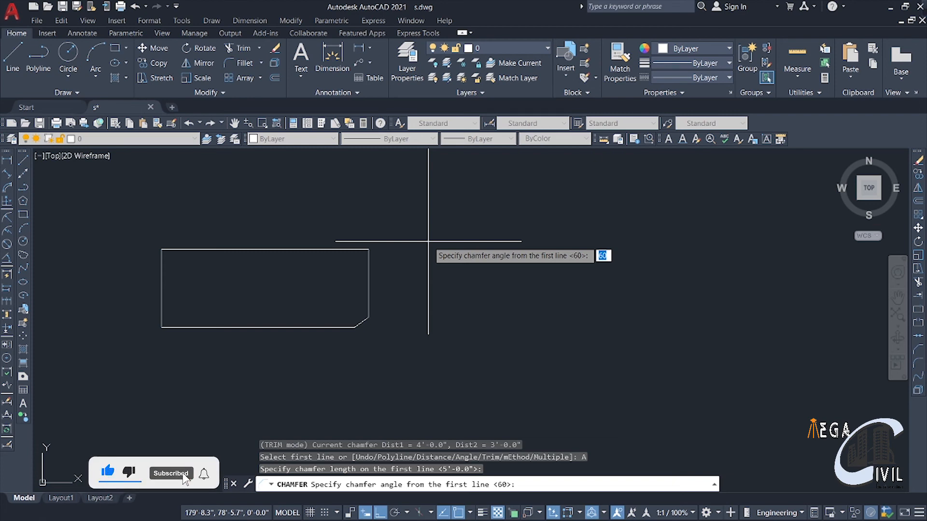
pyautogui.write('4')
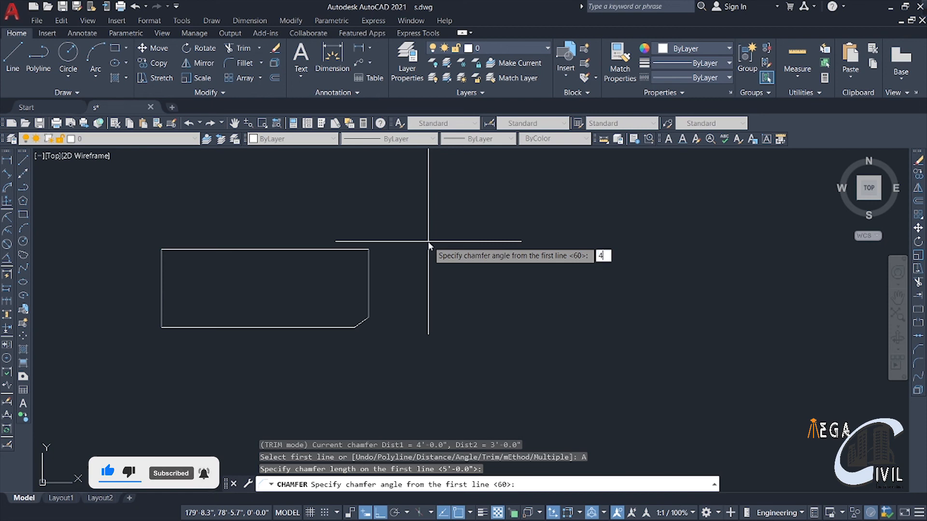
pyautogui.write('5')
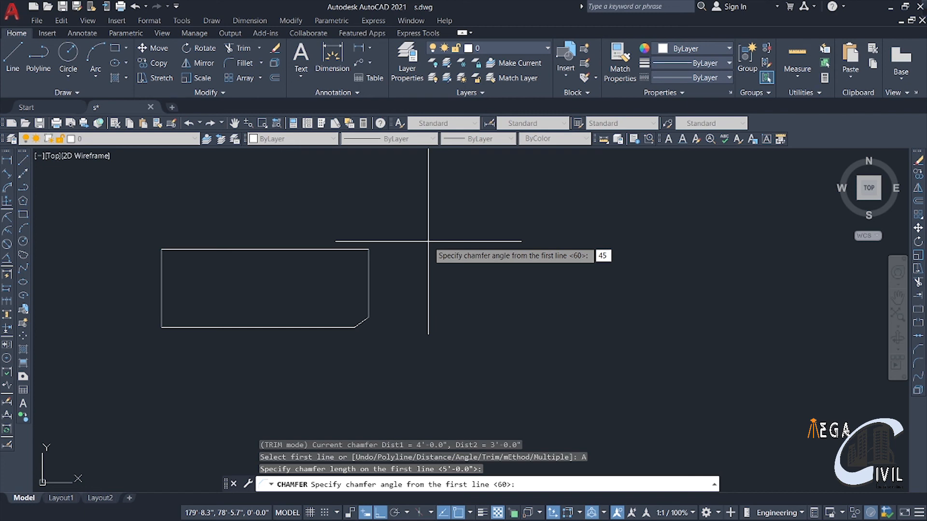
pyautogui.press('Return')
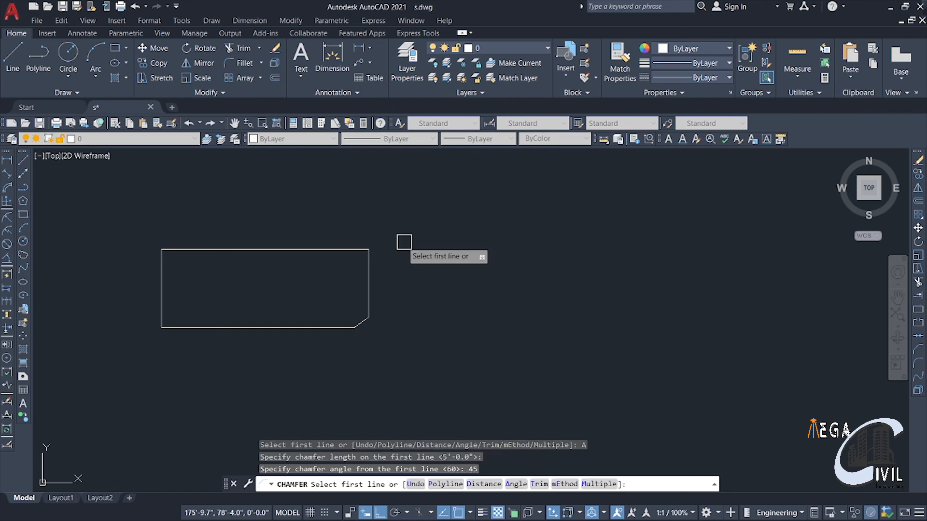
pyautogui.click(352, 249)
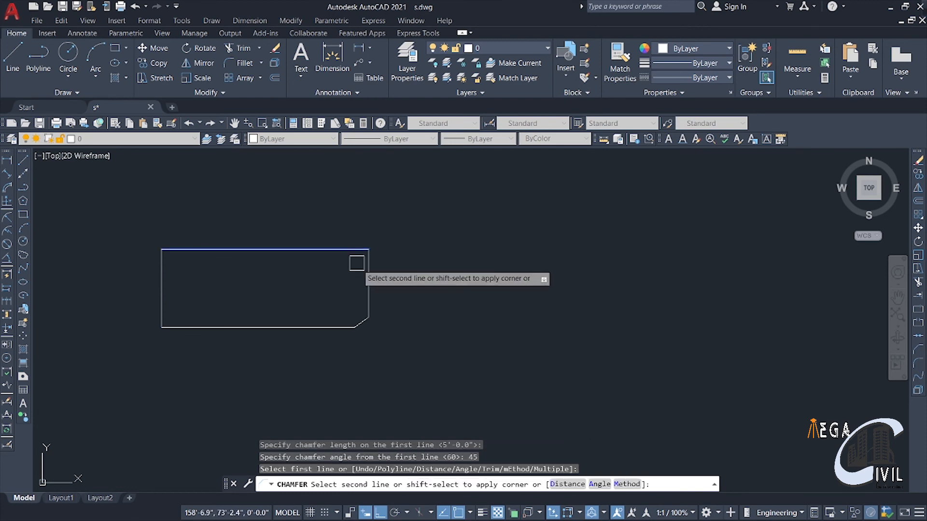
pyautogui.click(365, 263)
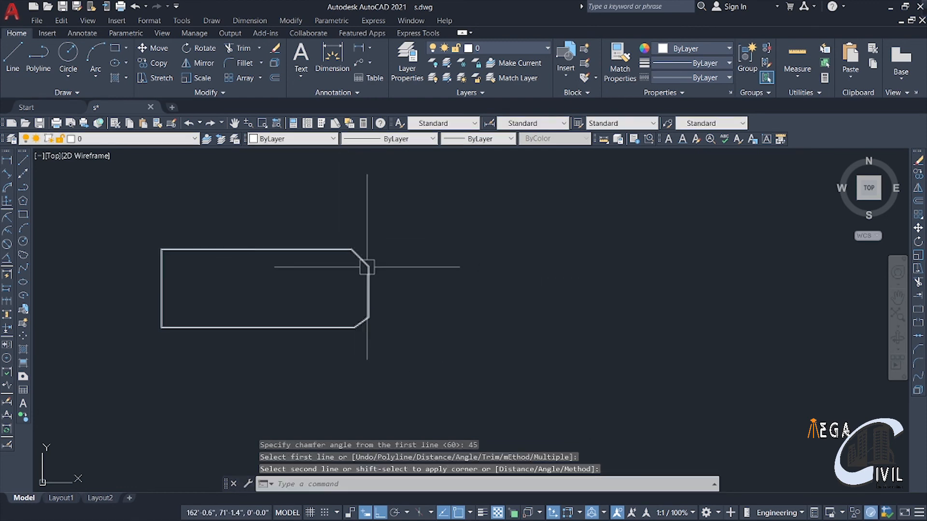
# Add a vertical linear dimension right of the upper-right chamfer, from its lower endpoint to the projected original corner
pyautogui.scroll(2, 428, 265)
pyautogui.moveTo(428, 265)
pyautogui.mouseDown(button='middle')
pyautogui.moveTo(485, 285)
pyautogui.moveTo(430, 293)
pyautogui.moveTo(467, 292)
pyautogui.mouseUp(button='middle')
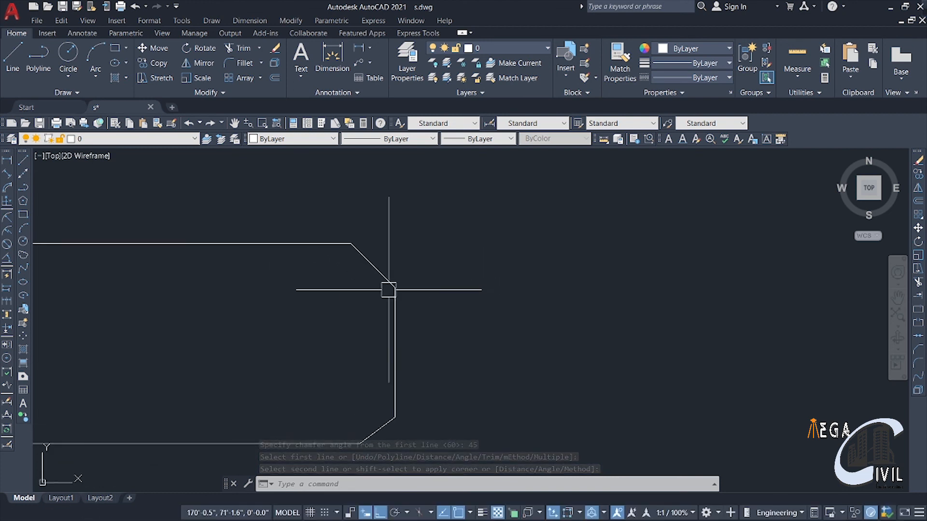
pyautogui.click(8, 159)
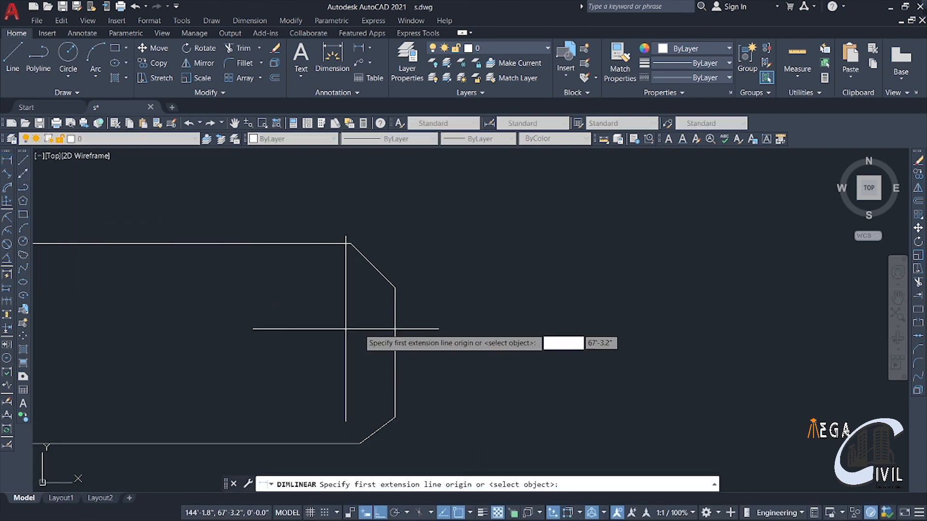
pyautogui.click(394, 286)
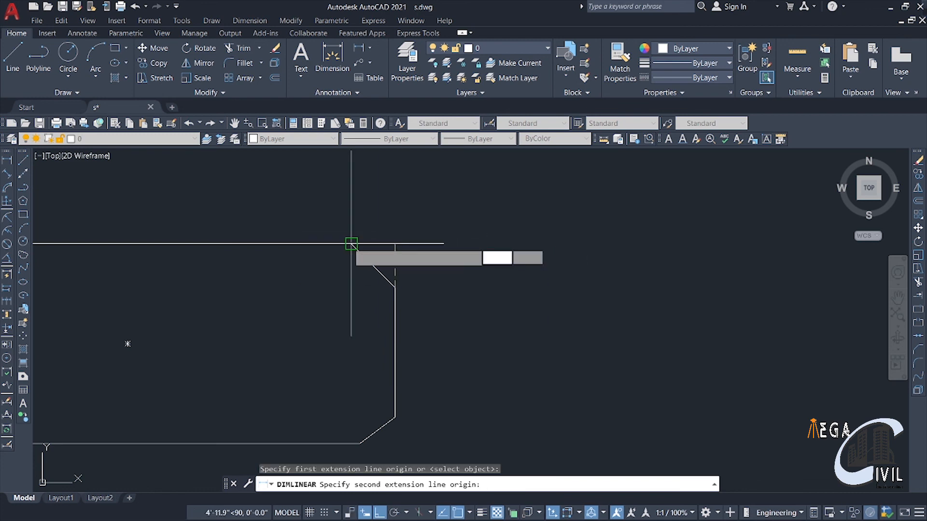
pyautogui.click(394, 243)
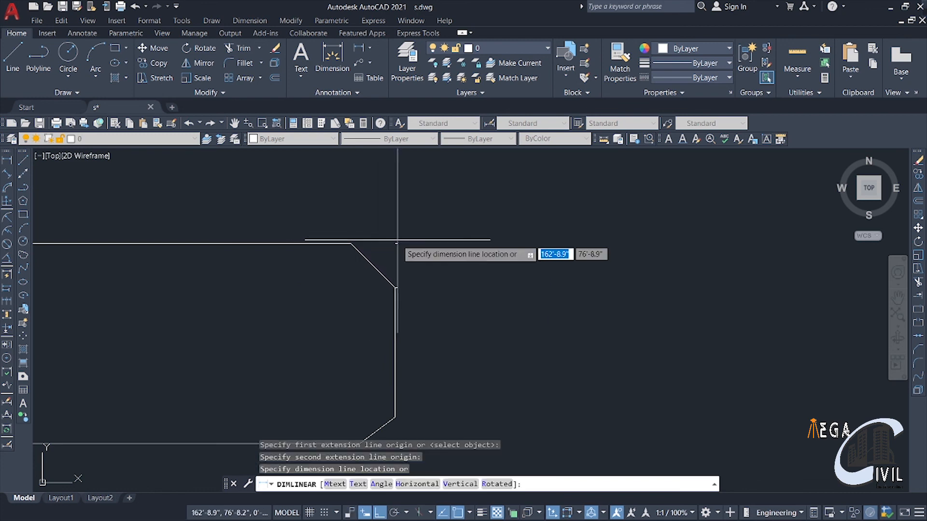
pyautogui.click(433, 265)
pyautogui.scroll(6, 423, 244)
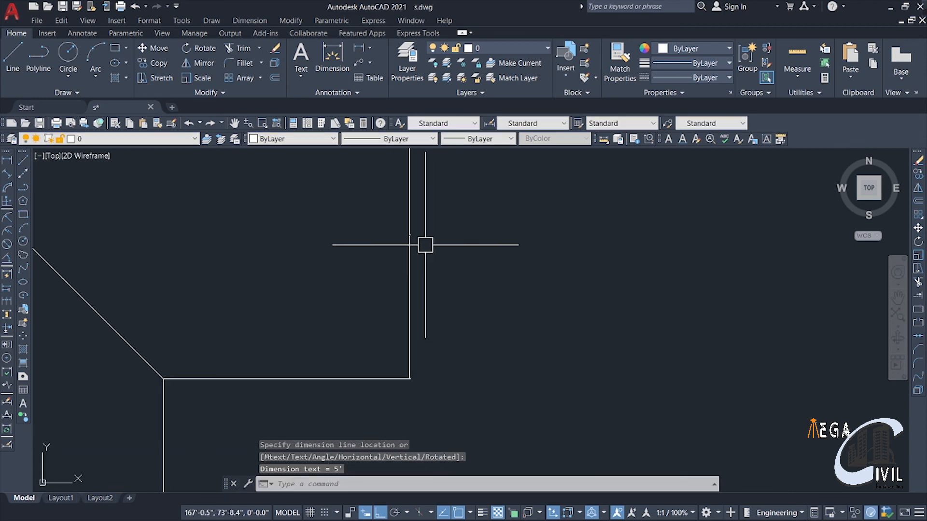
pyautogui.scroll(-5, 433, 255)
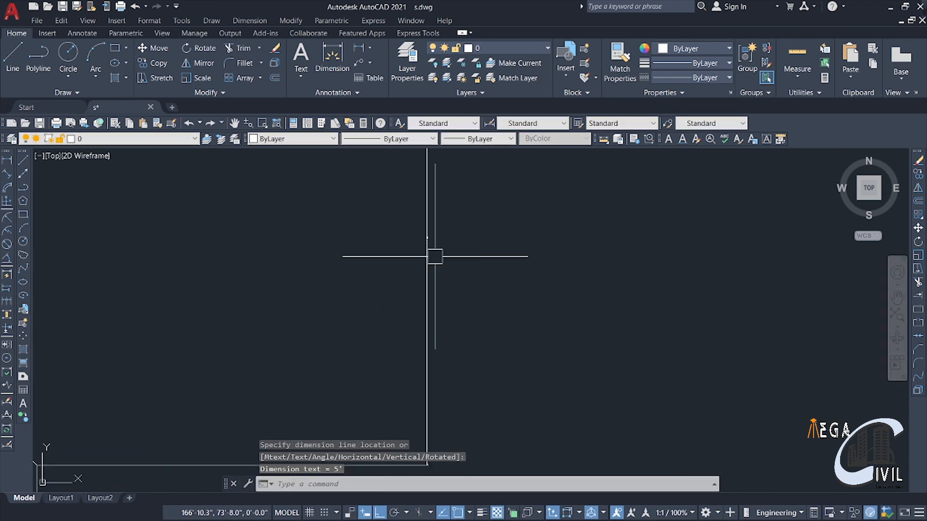
# Add a horizontal linear dimension above the upper-right chamfer, from its upper endpoint to the projected original corner
pyautogui.click(9, 161)
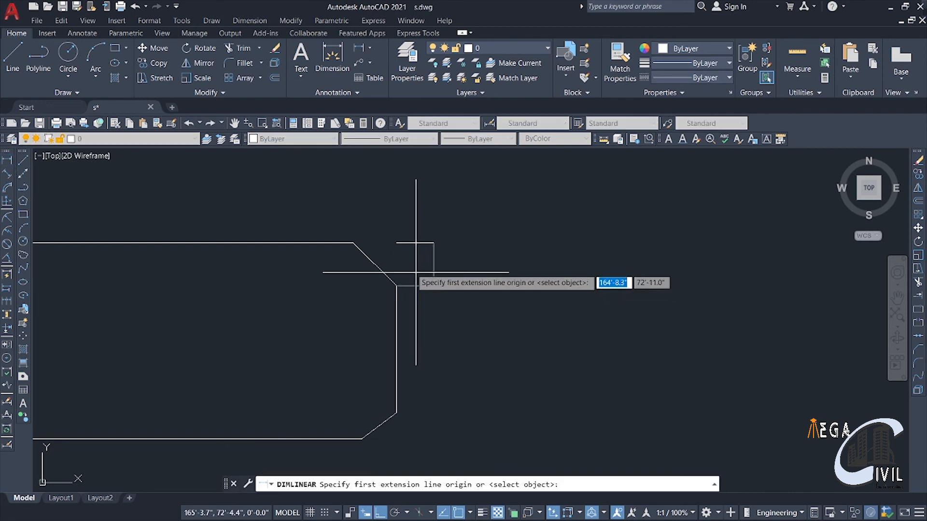
pyautogui.click(353, 243)
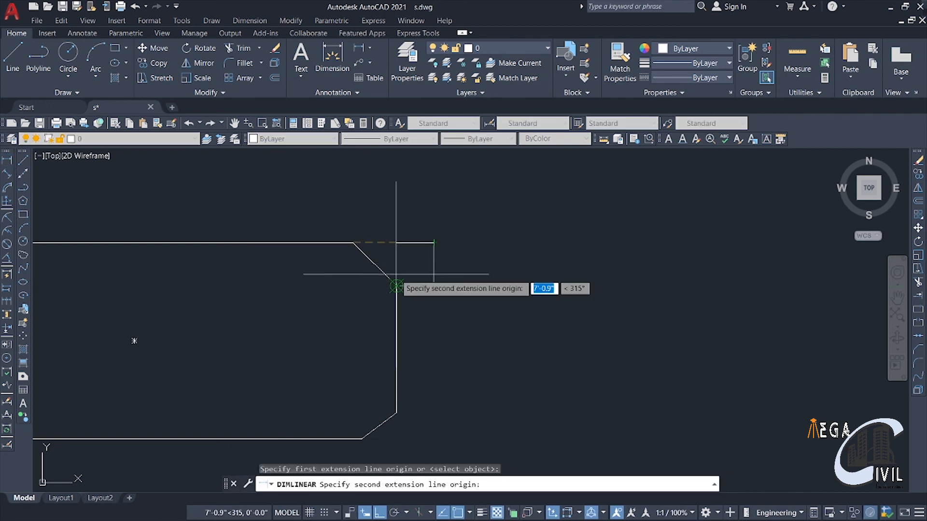
pyautogui.click(397, 243)
pyautogui.scroll(6, 377, 240)
pyautogui.scroll(-6, 314, 280)
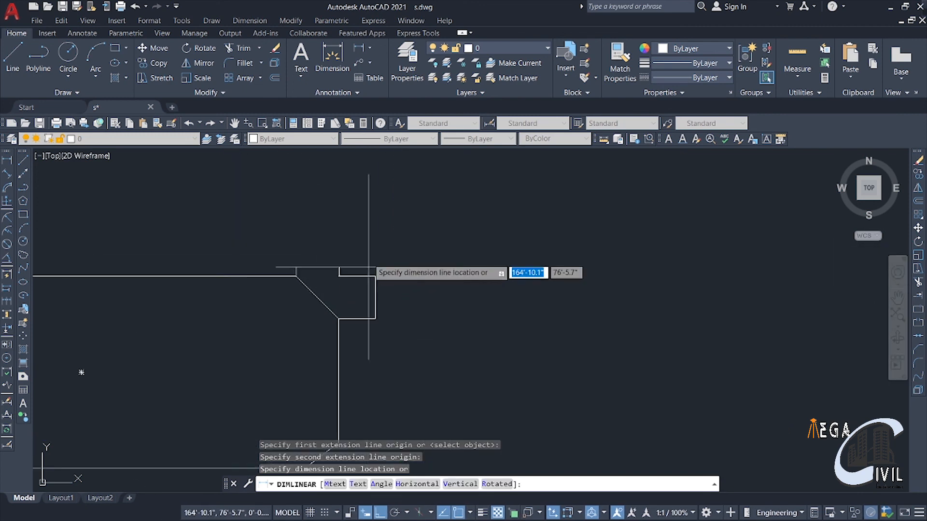
pyautogui.click(367, 202)
# Erase both linear dimensions at the rectangle's upper-right chamfer
pyautogui.click(249, 199)
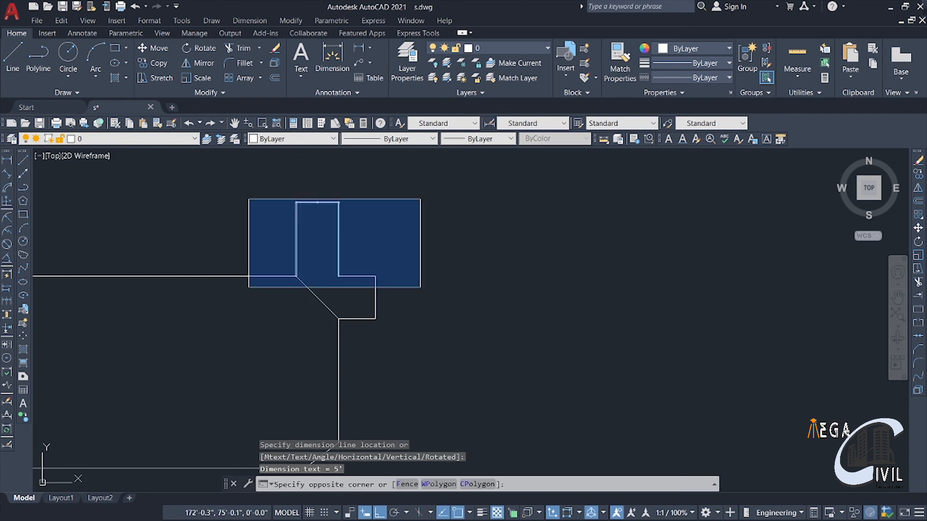
pyautogui.click(421, 287)
pyautogui.click(391, 344)
pyautogui.click(362, 245)
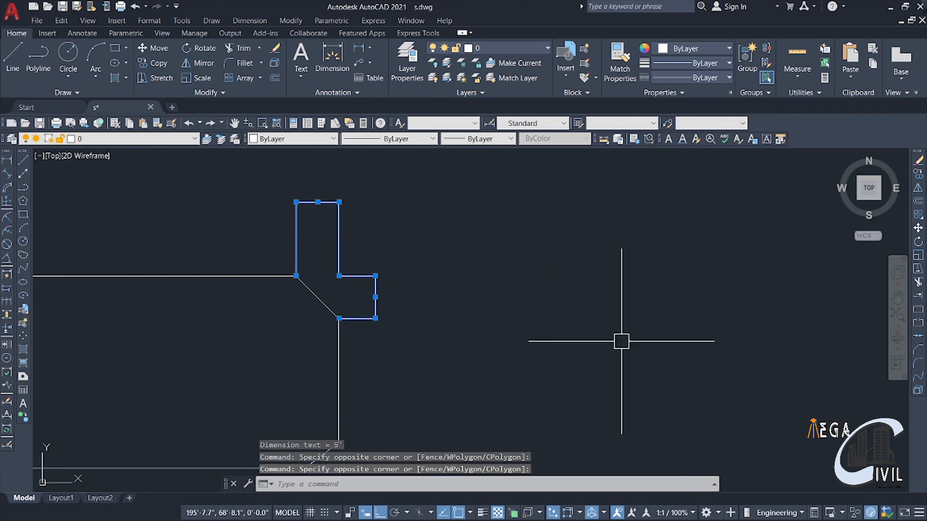
pyautogui.press('Delete')
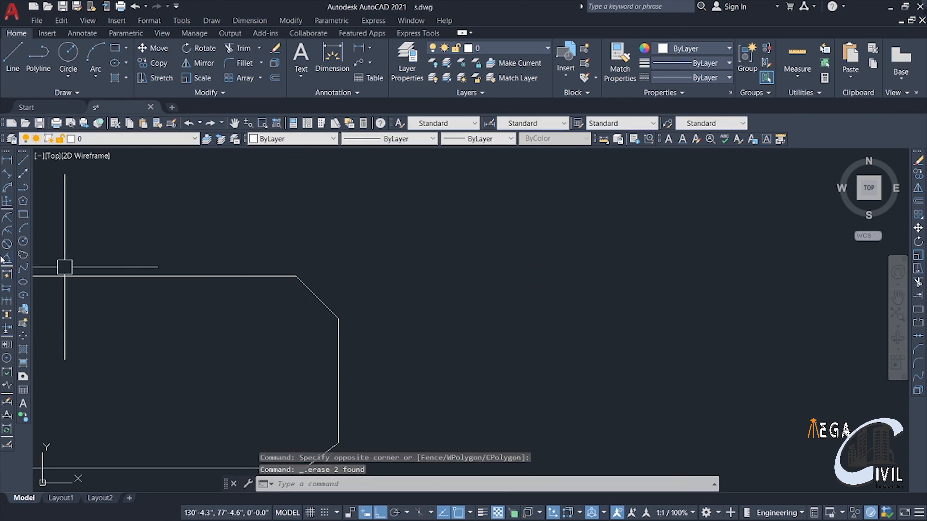
pyautogui.click(7, 260)
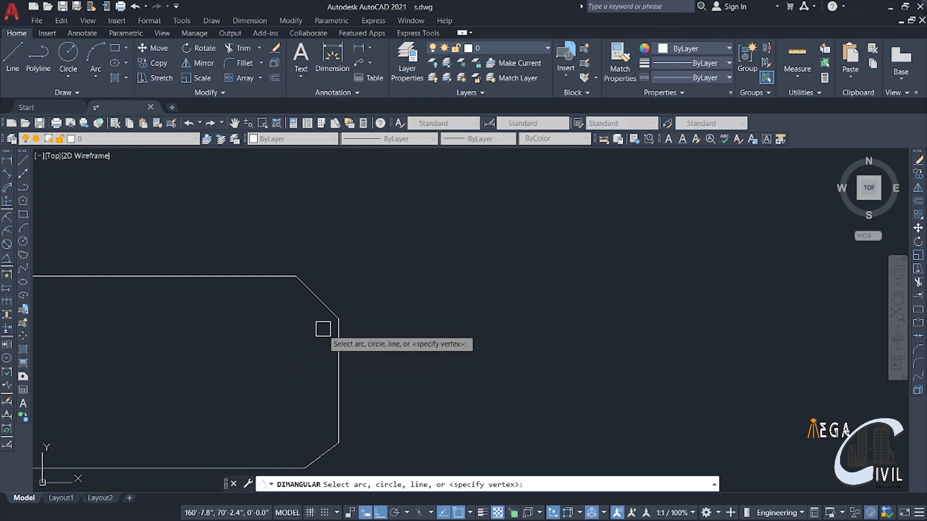
pyautogui.click(306, 285)
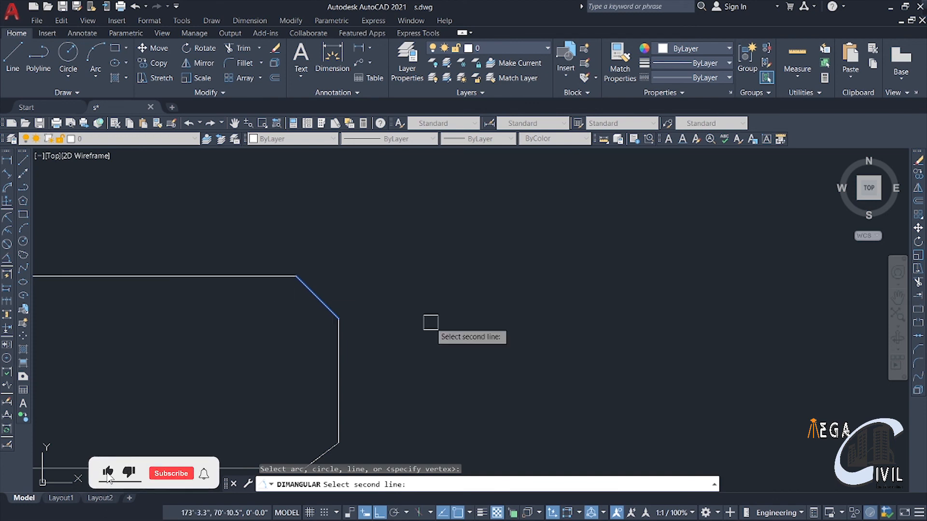
pyautogui.press('Escape')
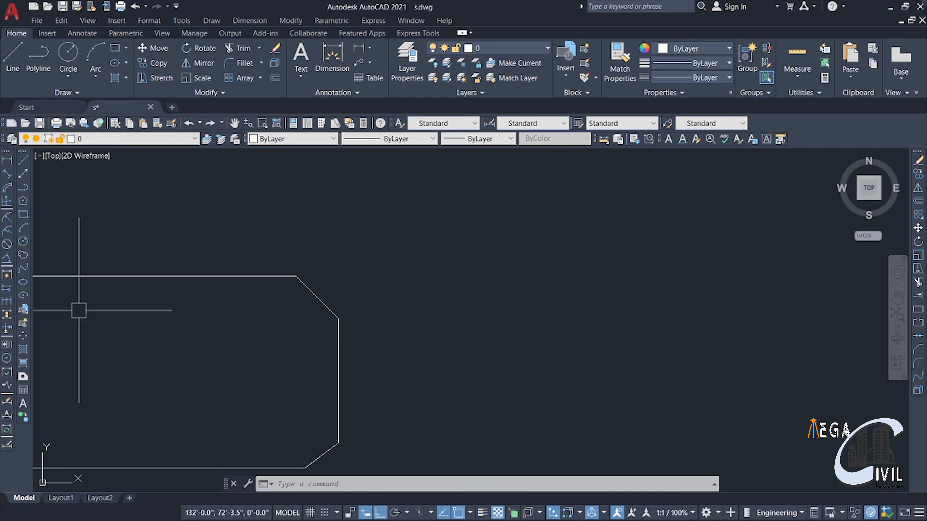
pyautogui.scroll(-3, 78, 311)
pyautogui.moveTo(296, 345); pyautogui.dragTo(441, 327, button='middle')
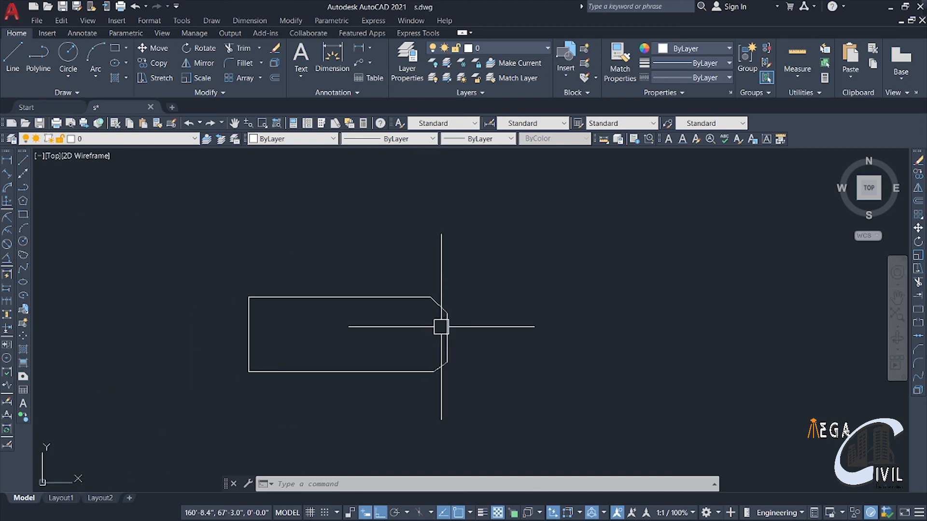